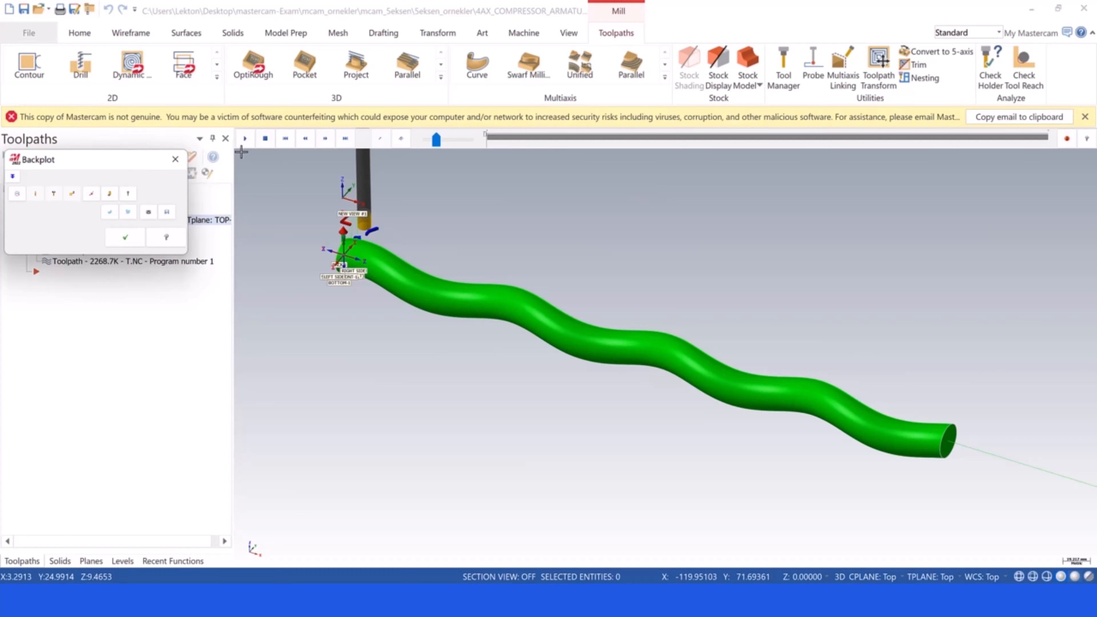
Play the backplot of the 5-axis Multi Surface toolpath on the wavy bar at a slower playback speed
click(245, 139)
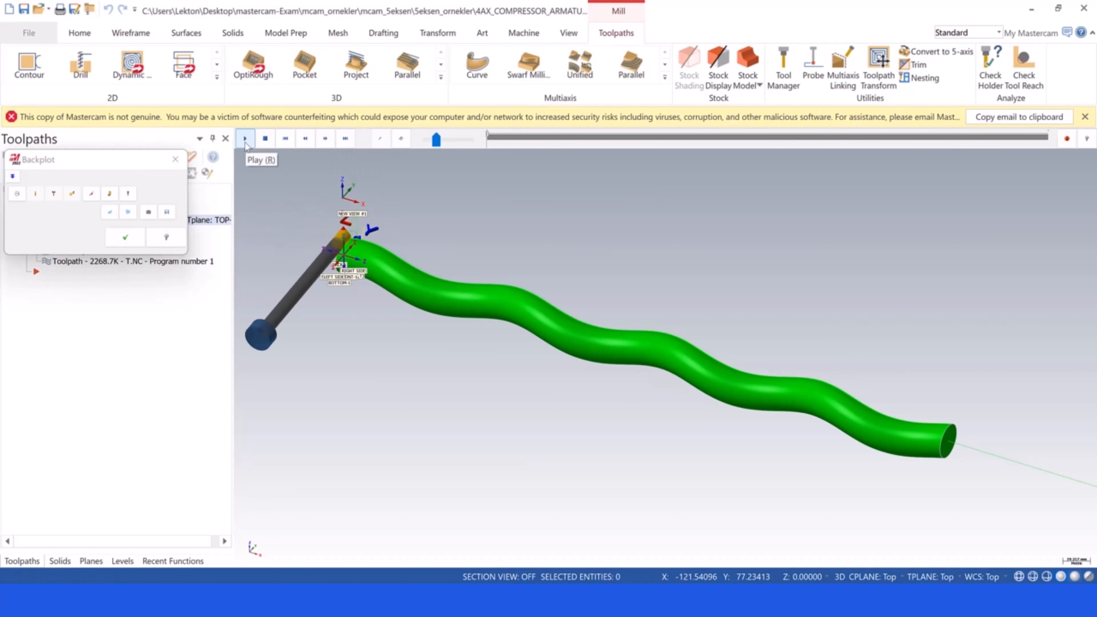
scroll(397, 224, down, 1)
scroll(399, 216, up, 2)
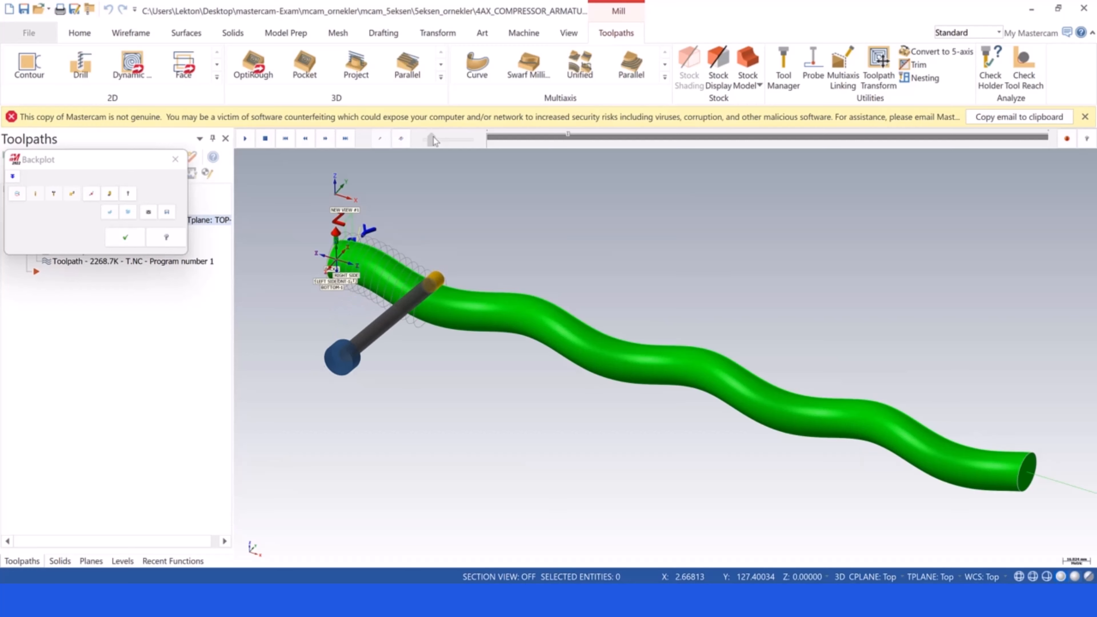
drag(434, 138, 436, 138)
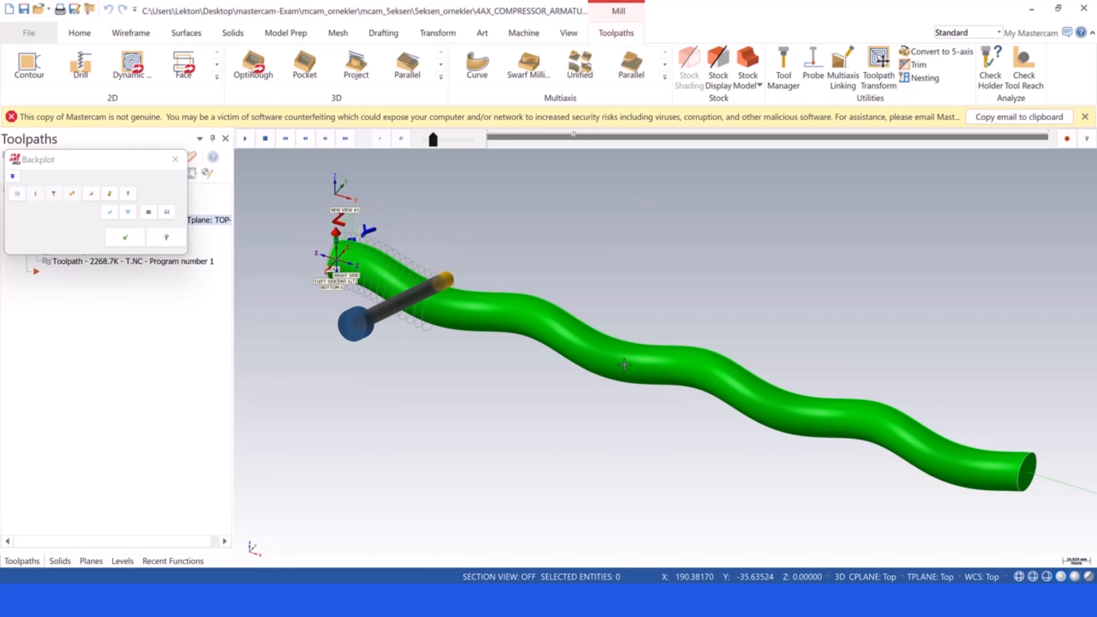
Examine the tool's spiral motion around the wavy bar from several angles while the backplot runs
middle_drag(747, 436, 833, 465)
scroll(856, 390, up, 10)
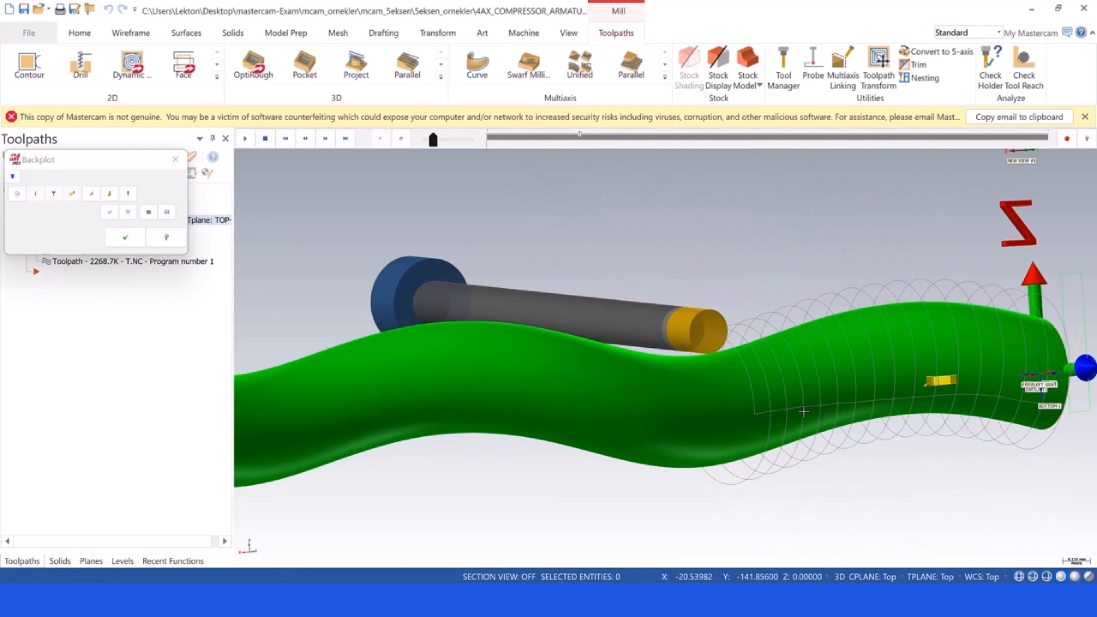
scroll(770, 437, down, 8)
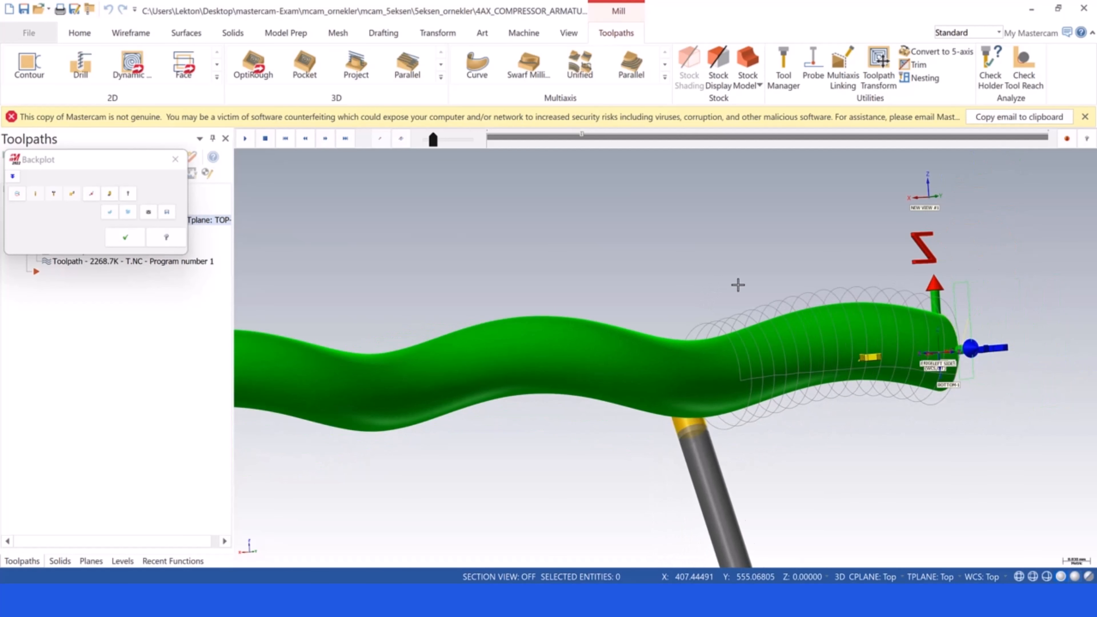
middle_drag(664, 283, 712, 306)
scroll(683, 305, down, 3)
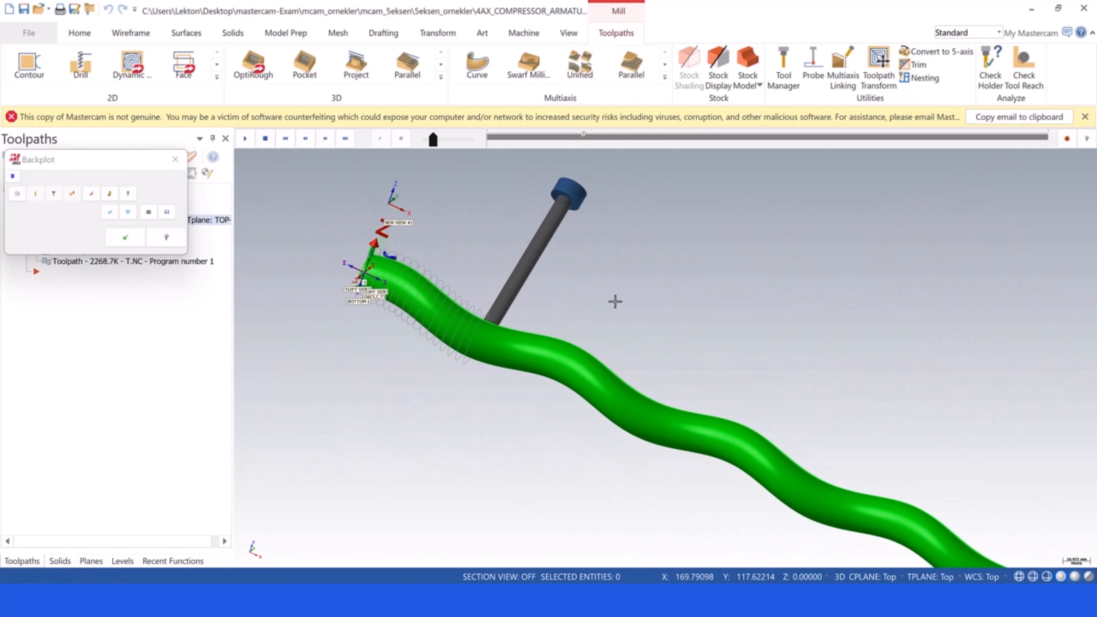
middle_drag(593, 286, 607, 277)
scroll(607, 277, down, 1)
Speed up the backplot to run it to the end, inspect the bar's far end, and close the backplot
drag(434, 139, 465, 139)
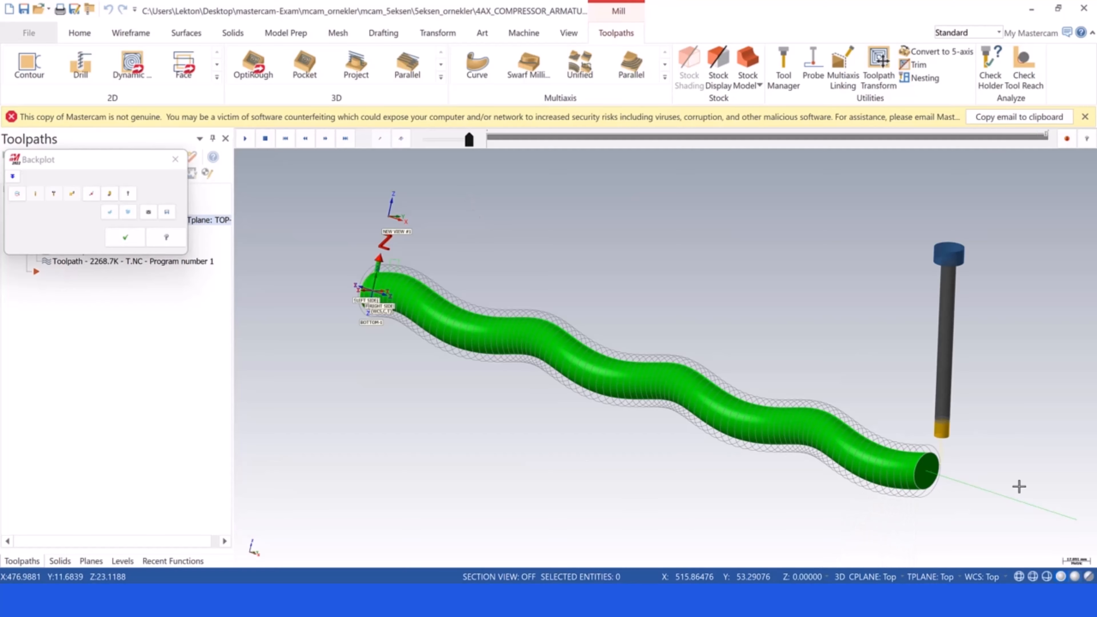
scroll(933, 486, up, 2)
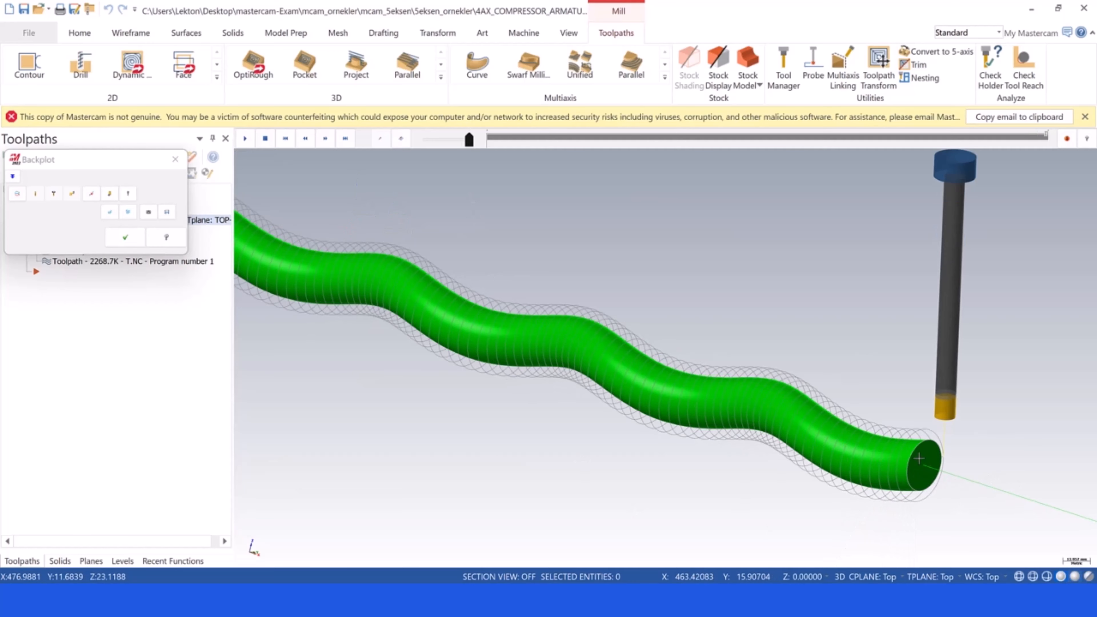
scroll(856, 355, down, 3)
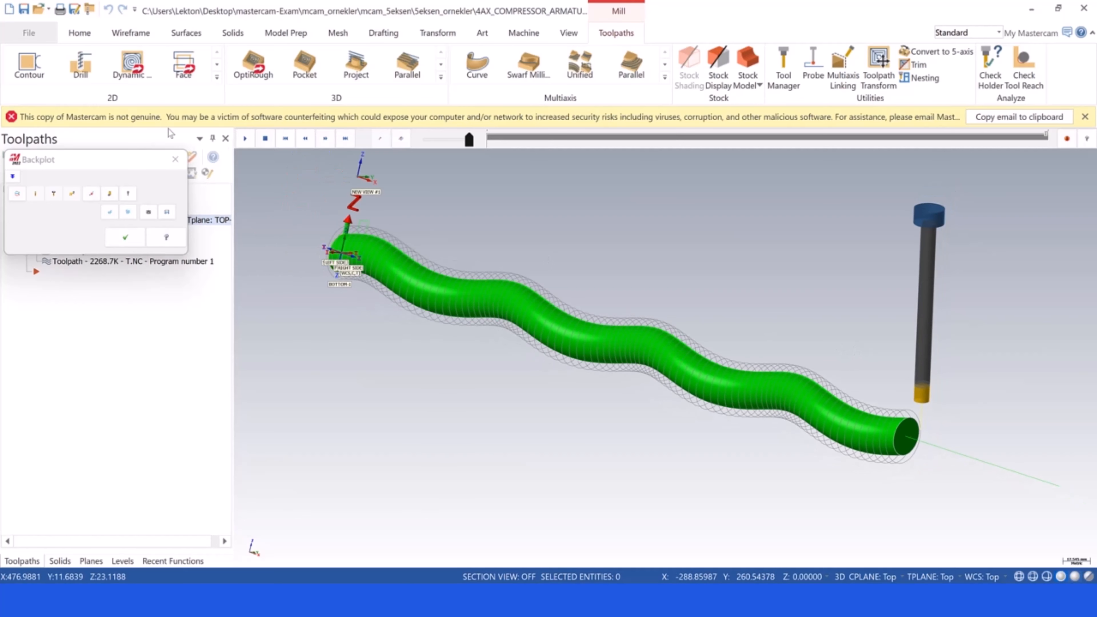
click(129, 240)
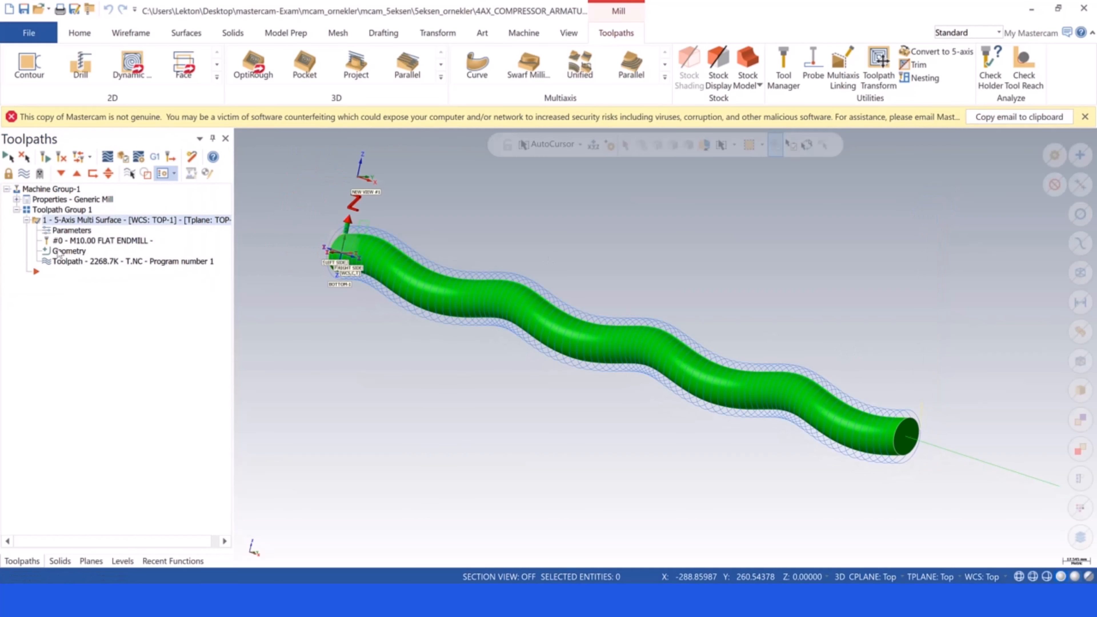
Open the 5-axis toolpath's parameters and review the Pattern and Application toolpath types
click(60, 253)
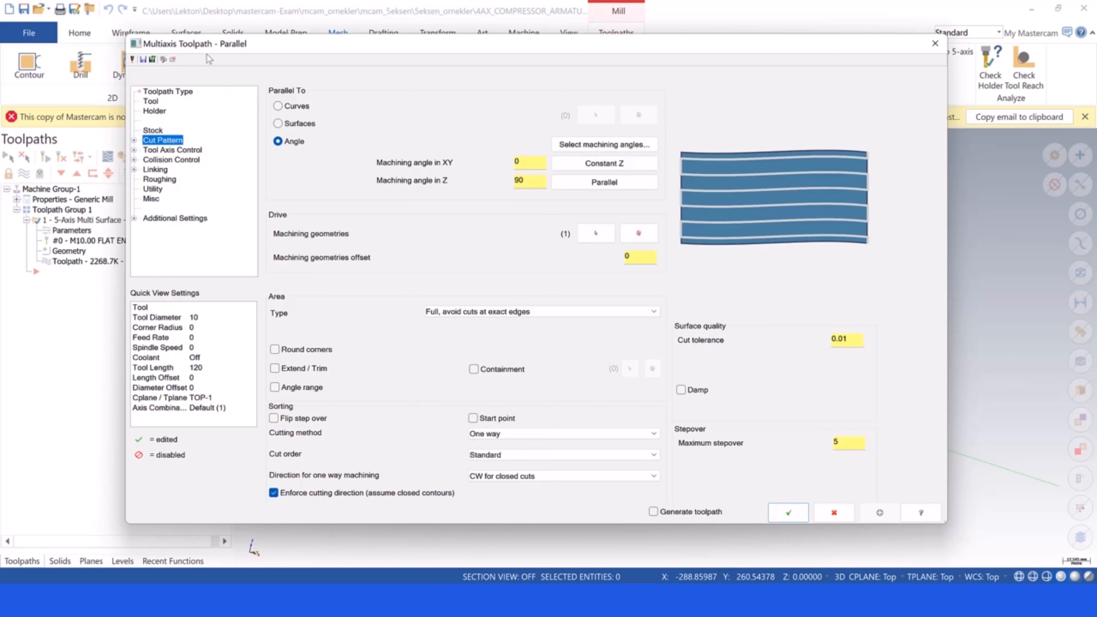
click(169, 92)
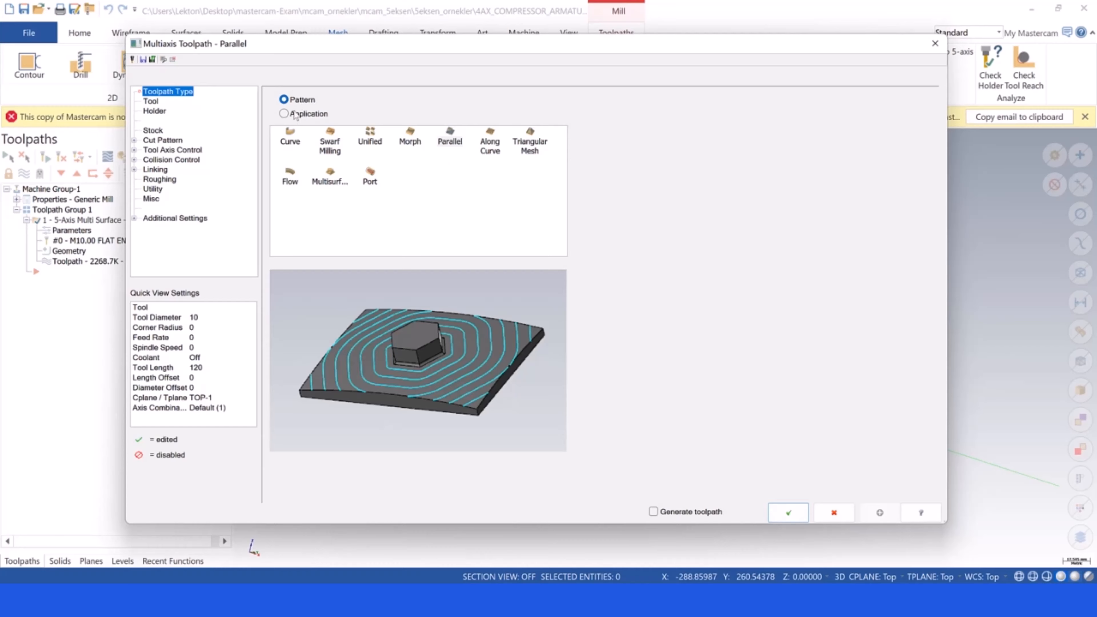
click(285, 115)
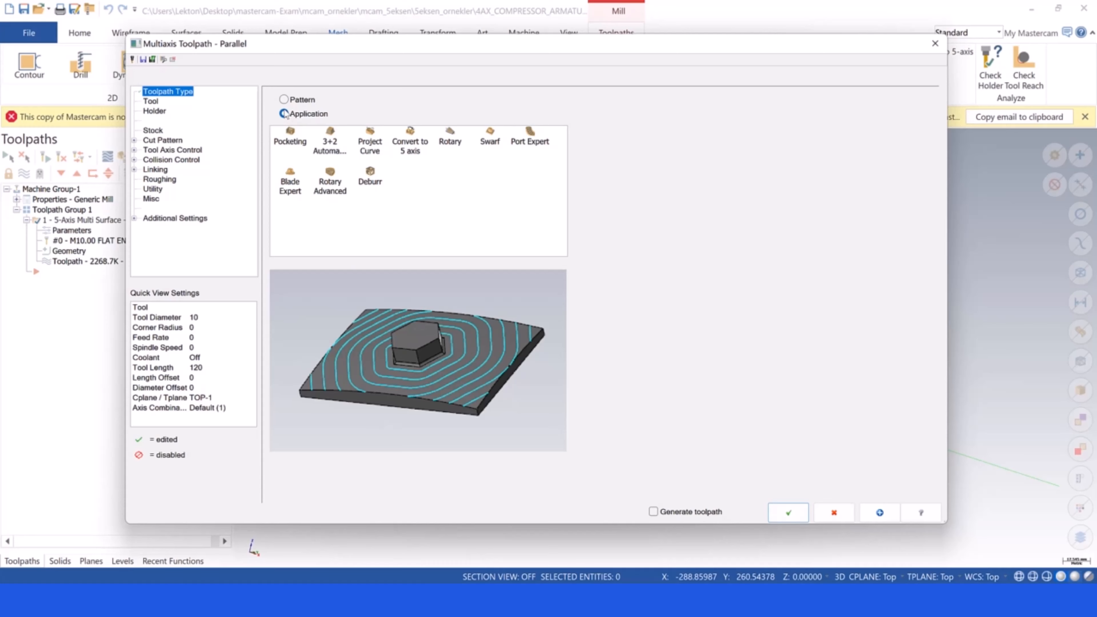
click(285, 100)
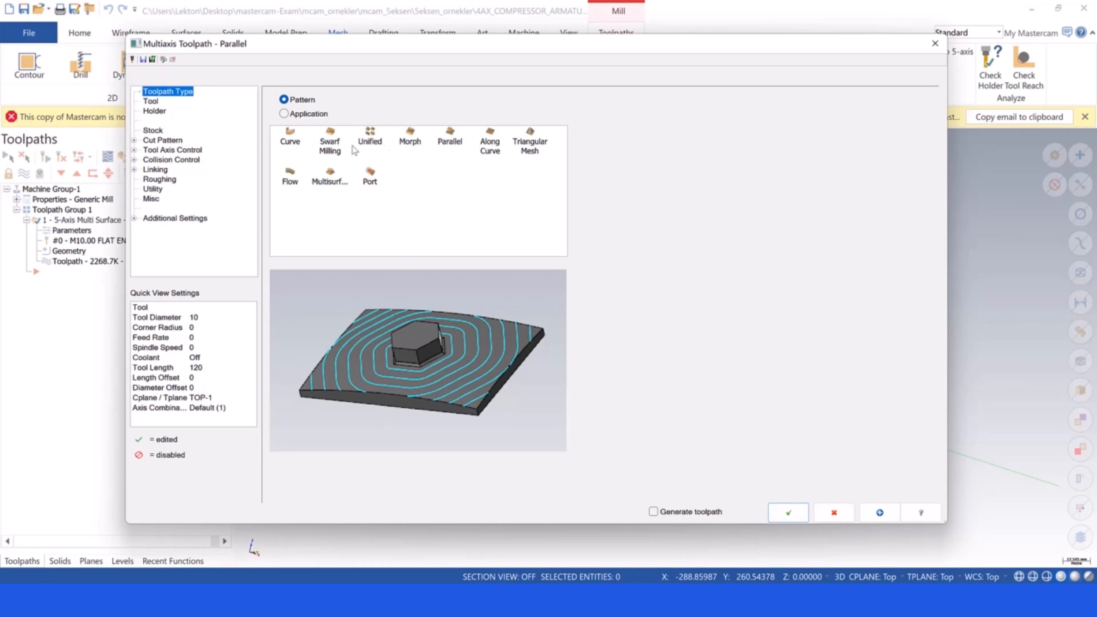
Review the flat endmill's geometry definition without changing it, and check the holder settings
click(151, 101)
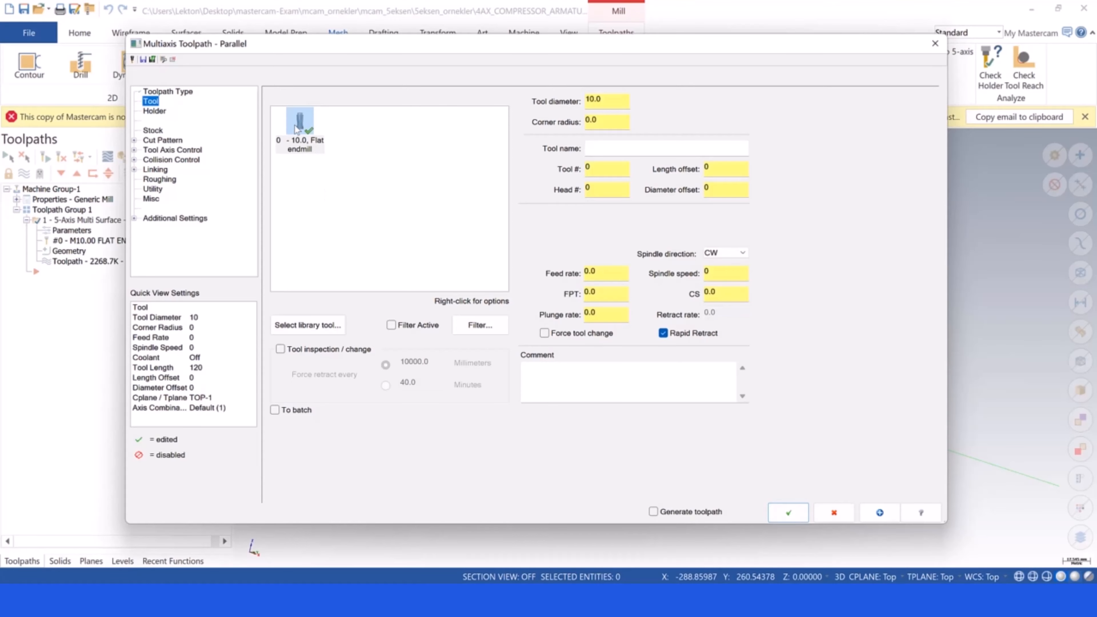
right_click(304, 117)
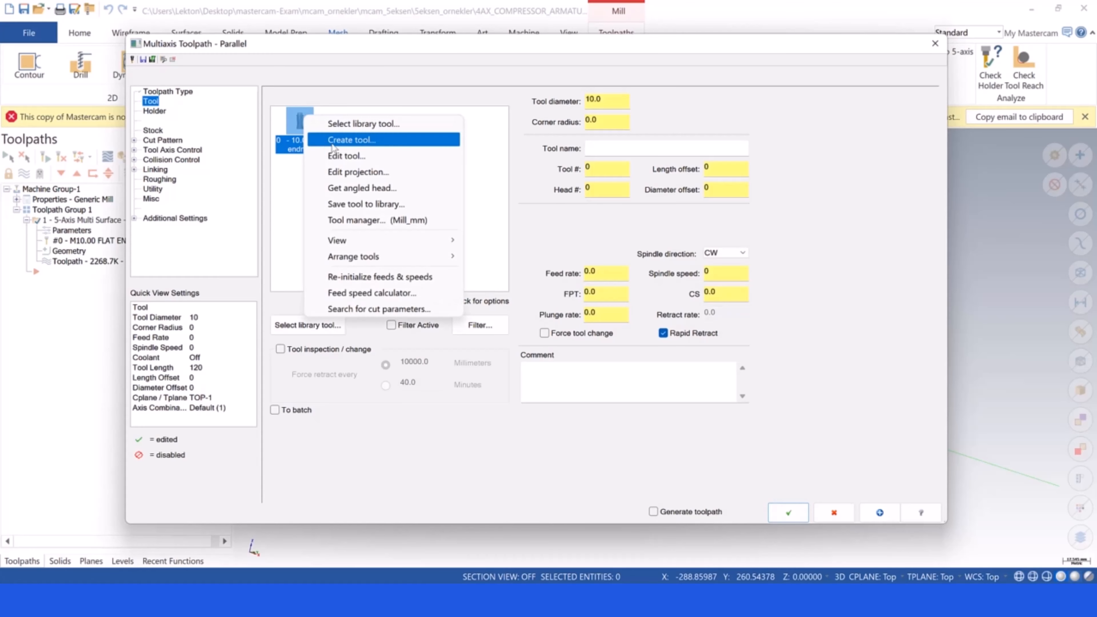
click(347, 155)
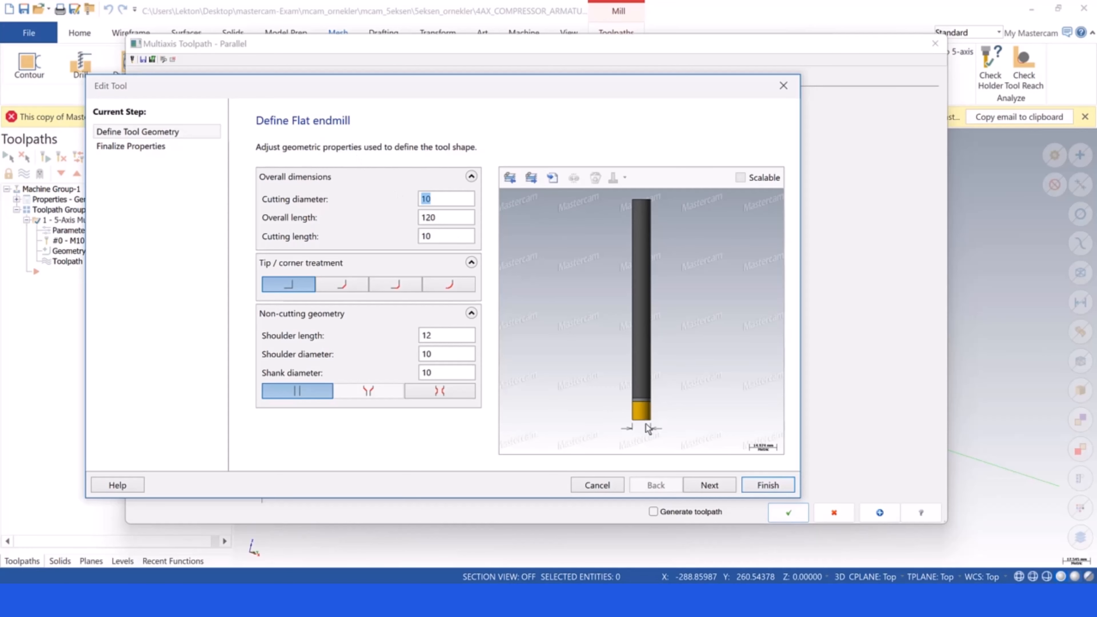
click(782, 87)
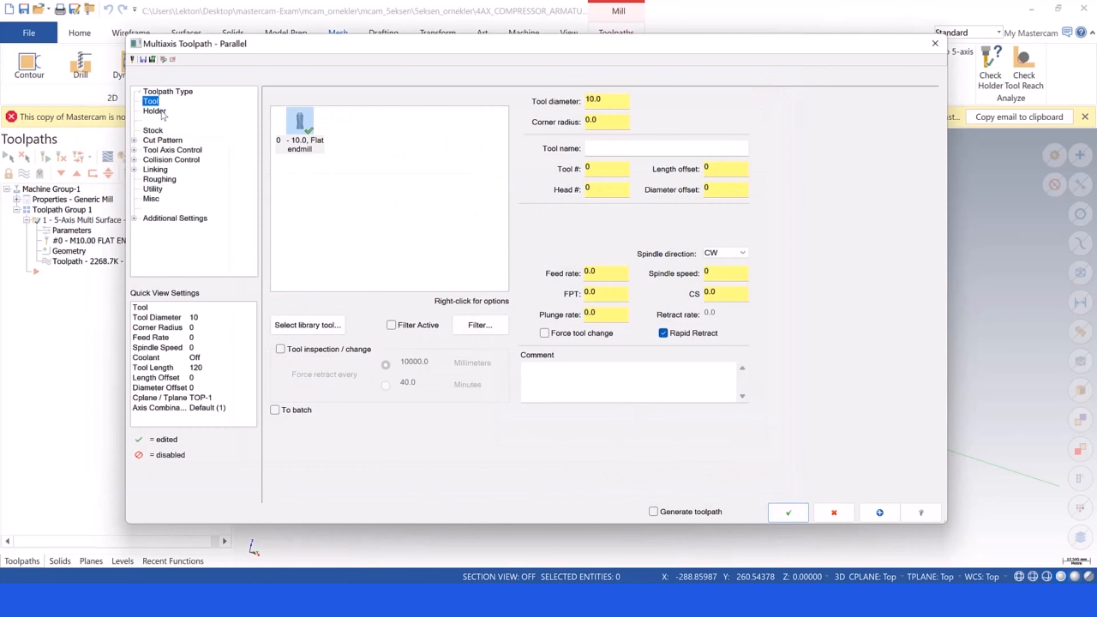
click(162, 113)
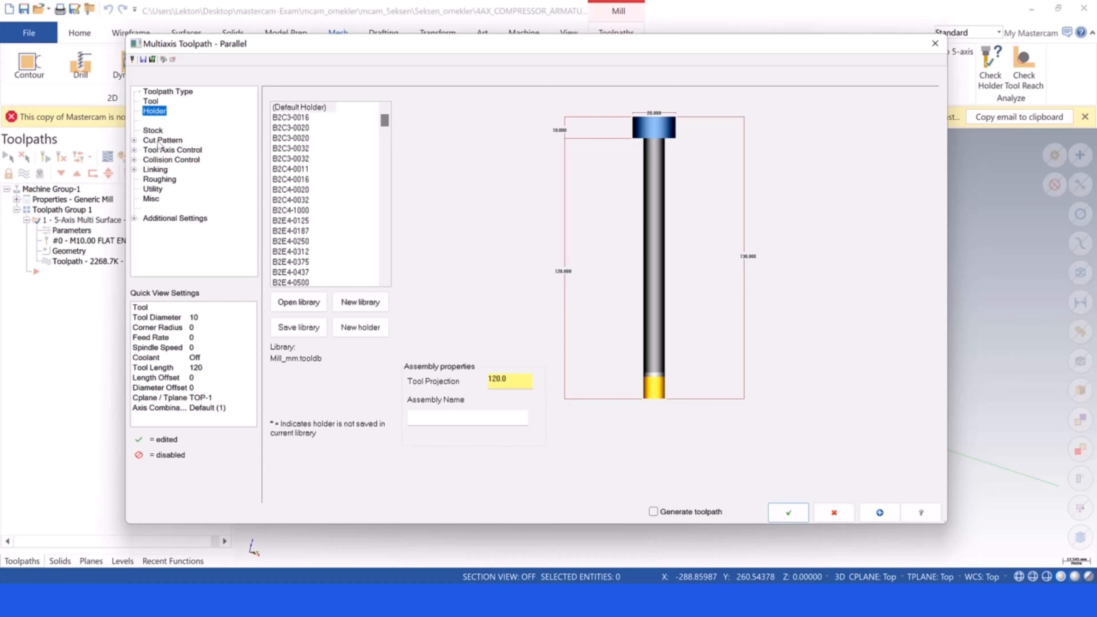
Try picking the cut pattern's machining angles from the Top view
click(158, 141)
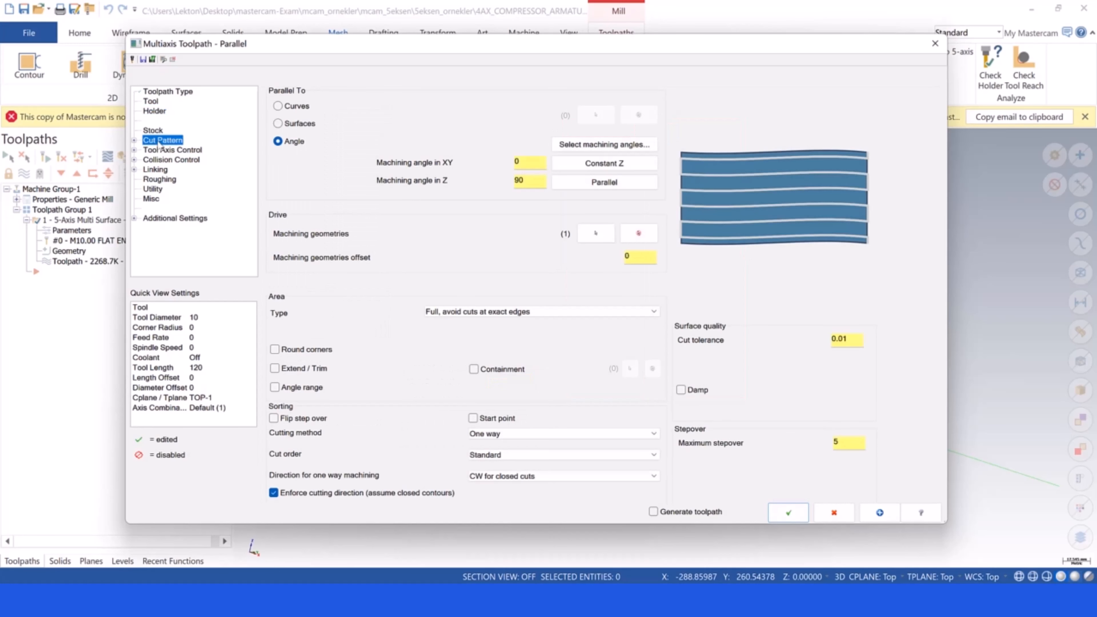
click(134, 141)
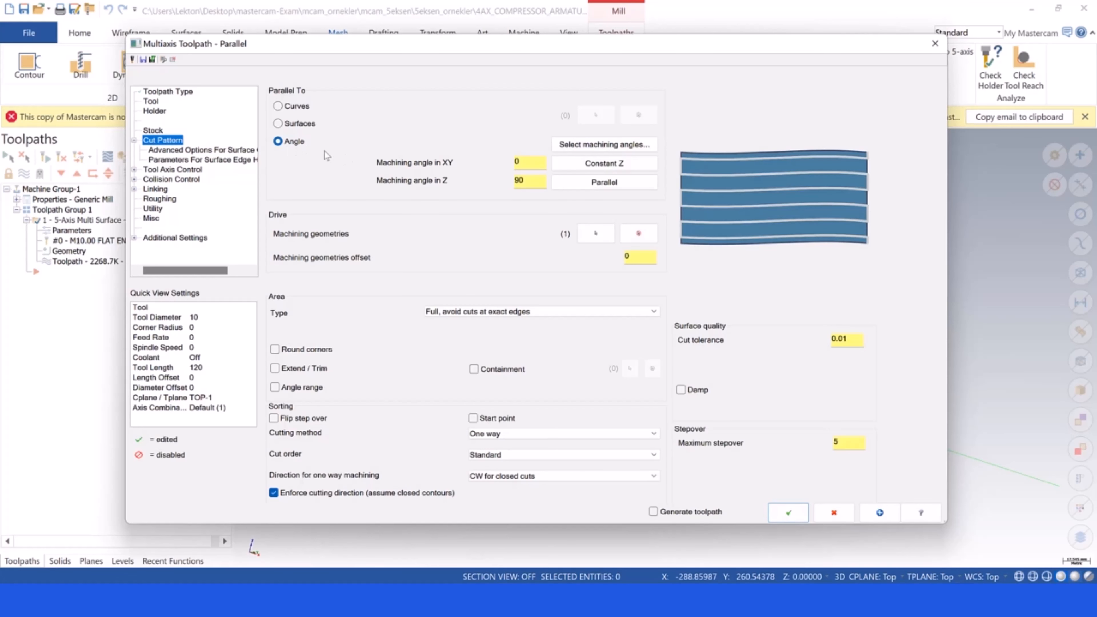
click(604, 147)
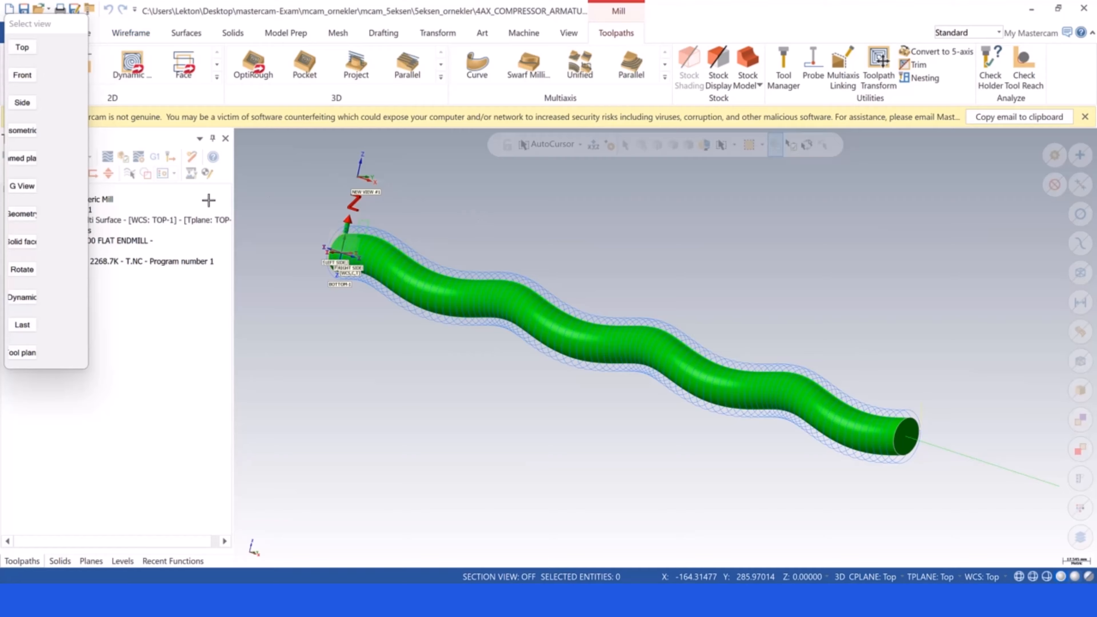
click(61, 18)
drag(62, 22, 143, 49)
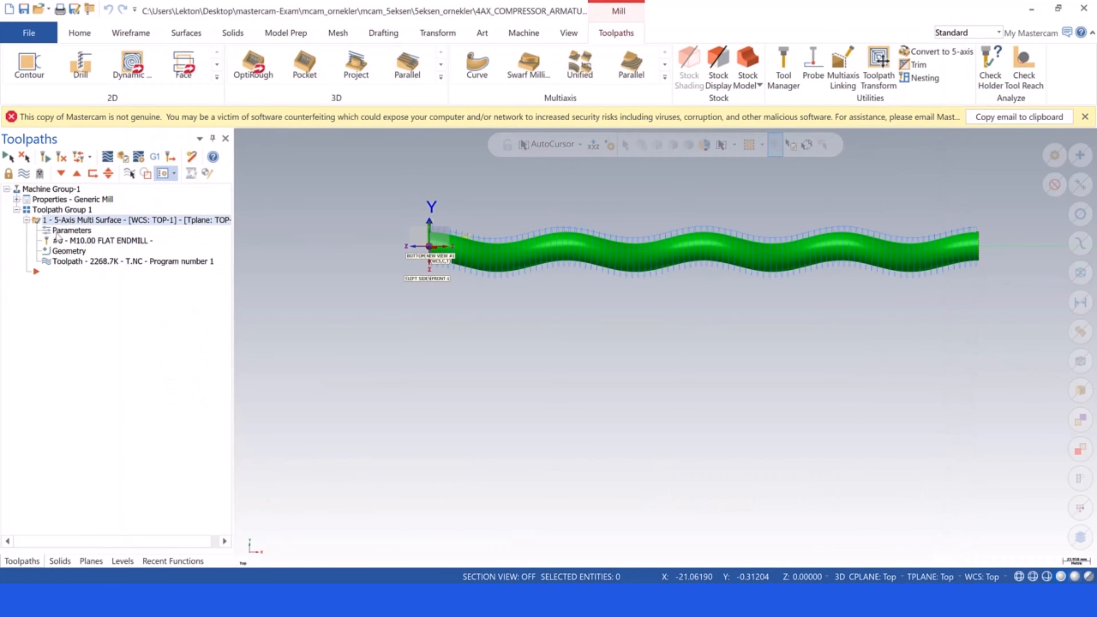
Reopen the toolpath parameters and compare the Surfaces, Curves and Angle options for the parallel cut direction
click(61, 231)
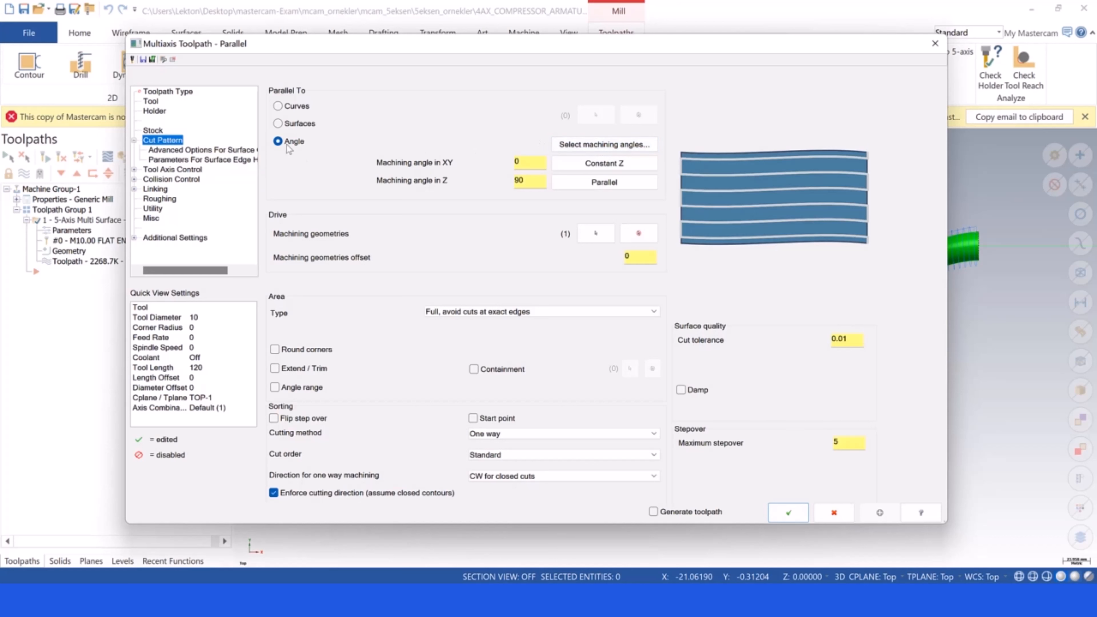
click(279, 124)
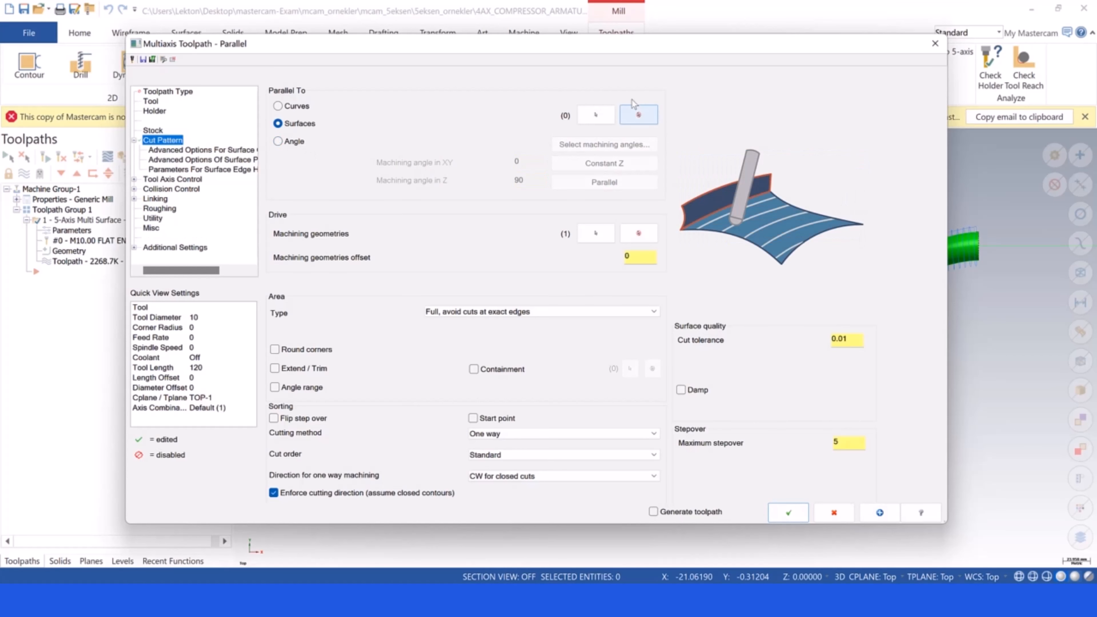
click(278, 106)
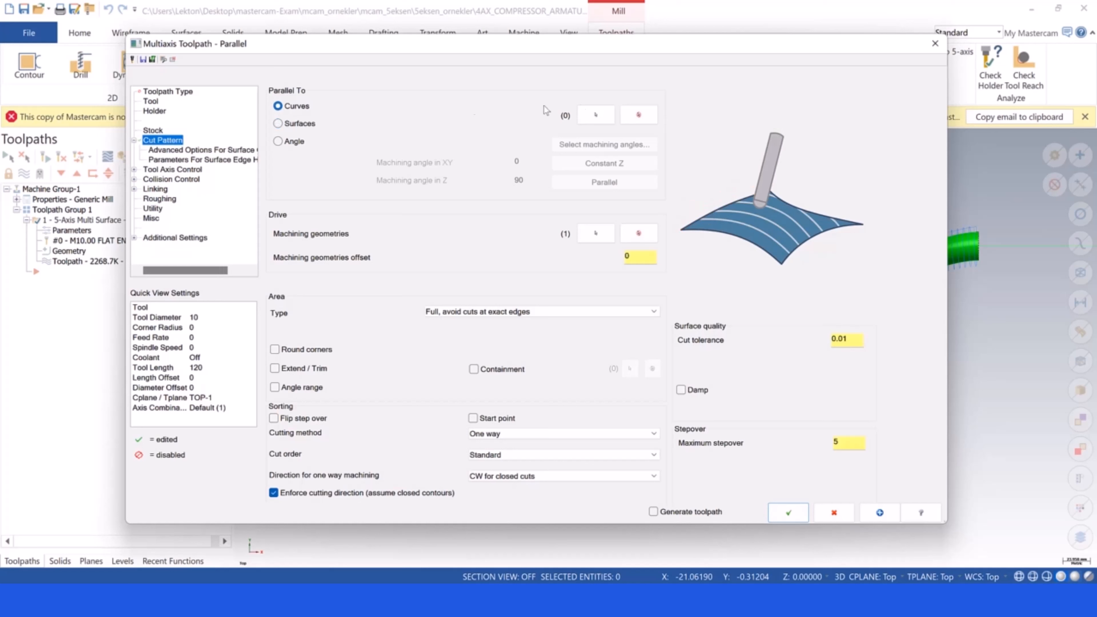
click(278, 141)
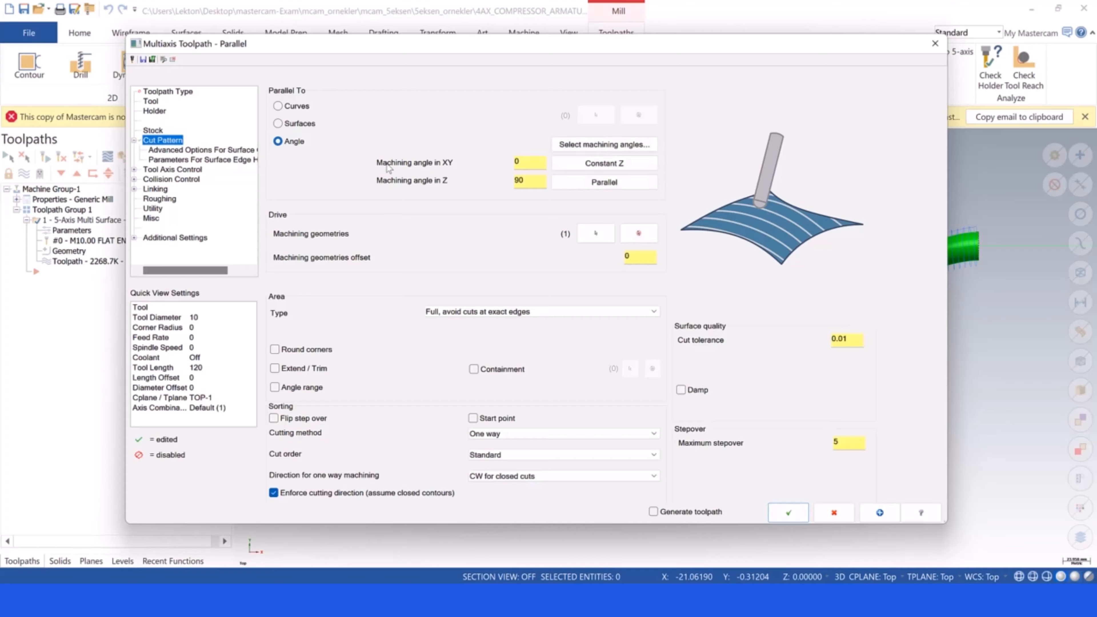
Try setting the cut pattern's machining angles from the Front view, then discard the parameter changes
click(598, 147)
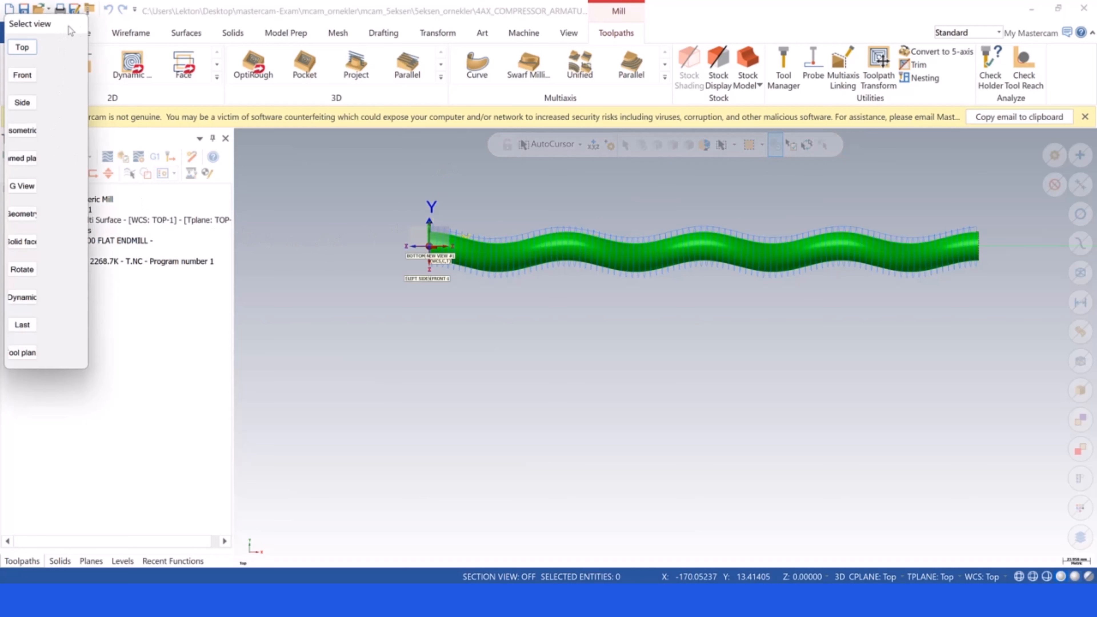
drag(68, 26, 176, 54)
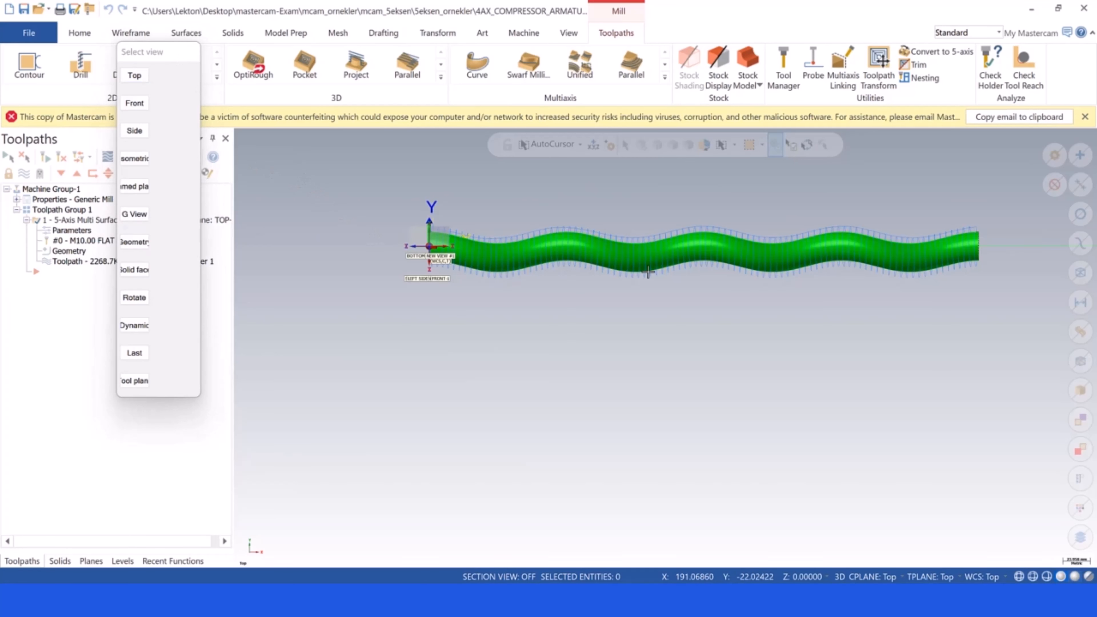
middle_drag(774, 335, 680, 365)
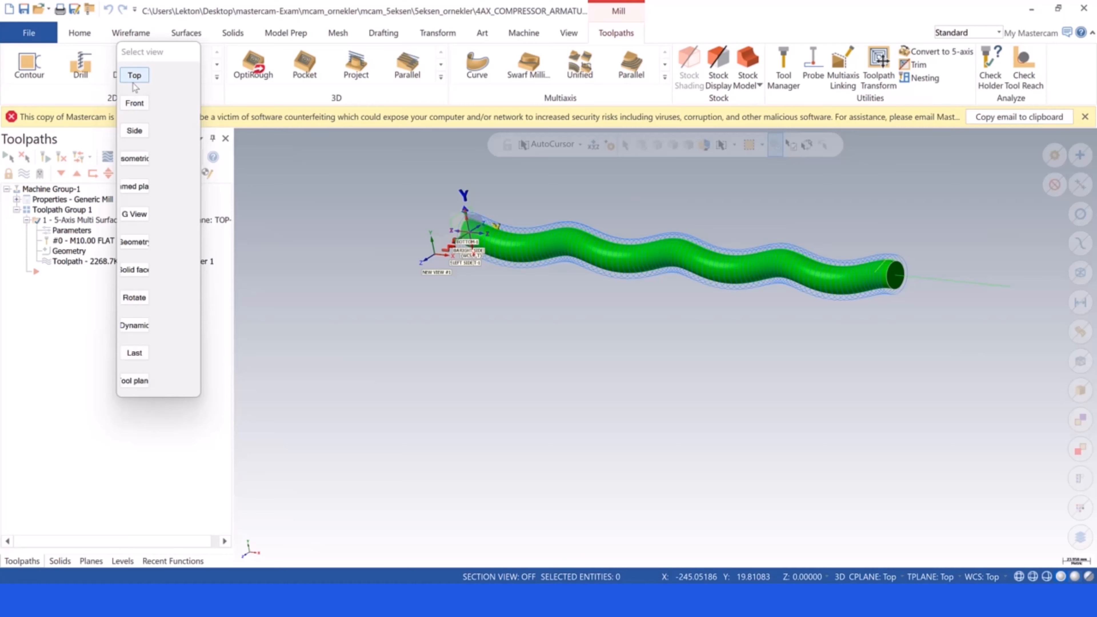
click(135, 103)
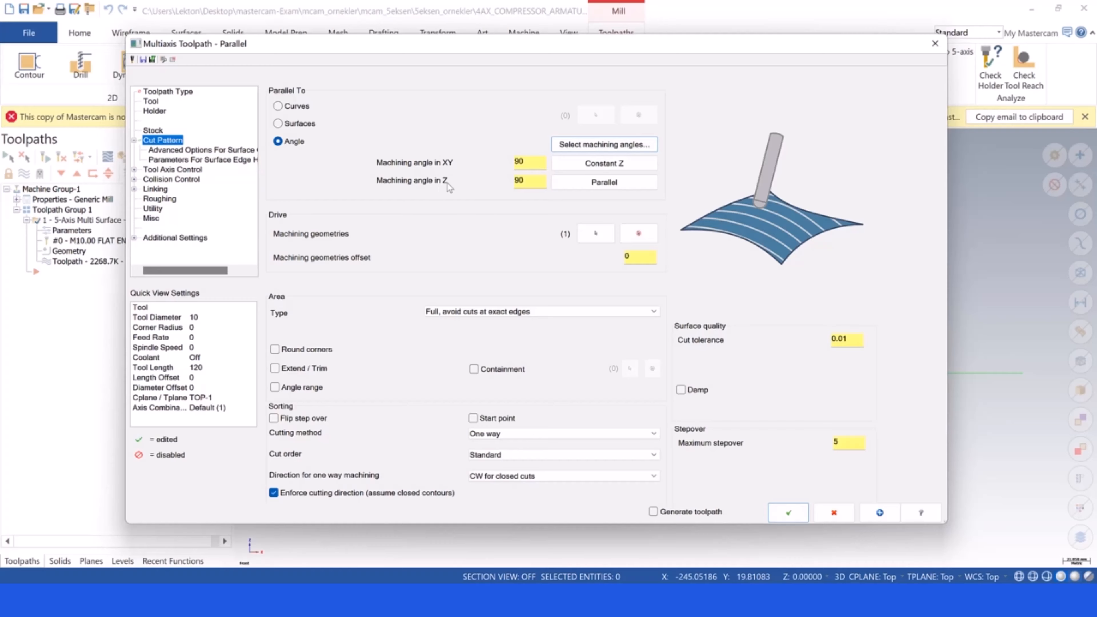
click(835, 513)
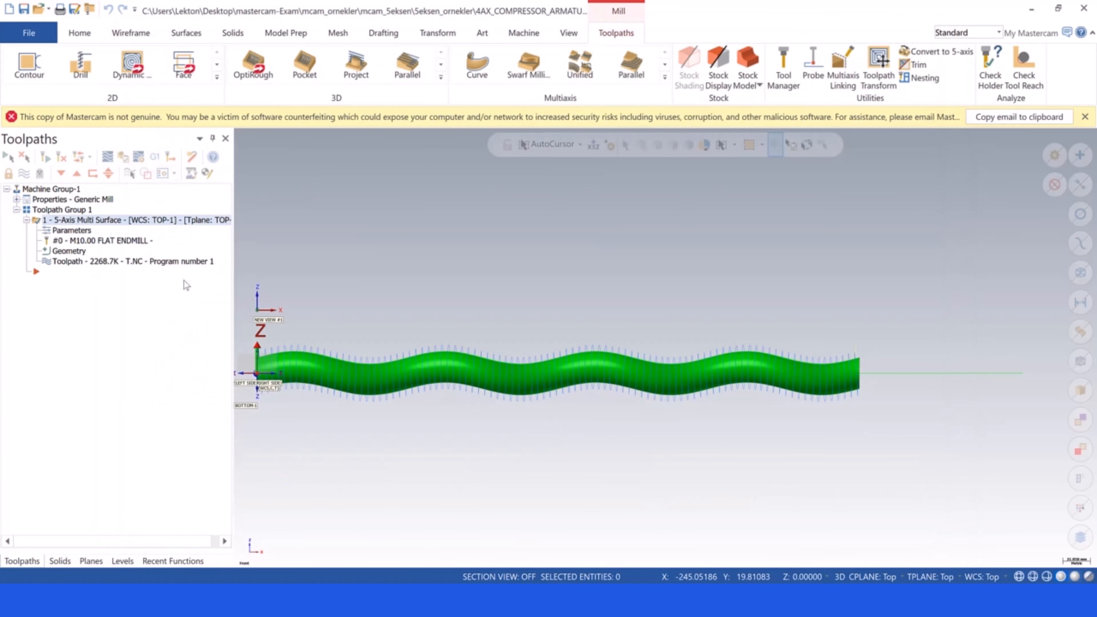
Reopen the toolpath parameters to check the machining angles in XY and Z, then close them without saving
click(77, 232)
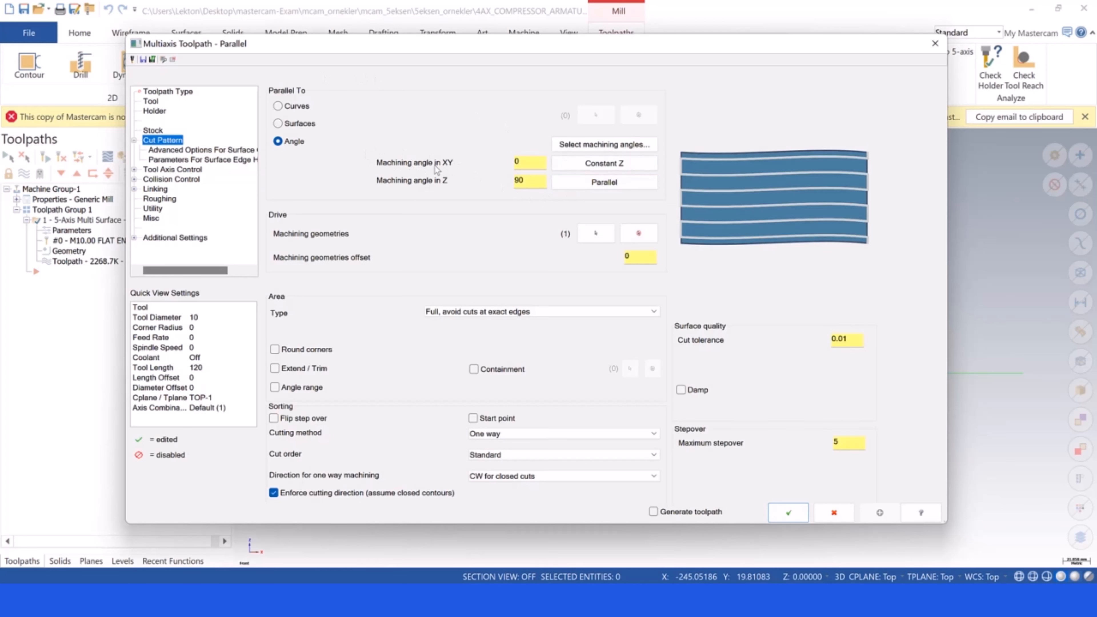
drag(596, 45, 569, 34)
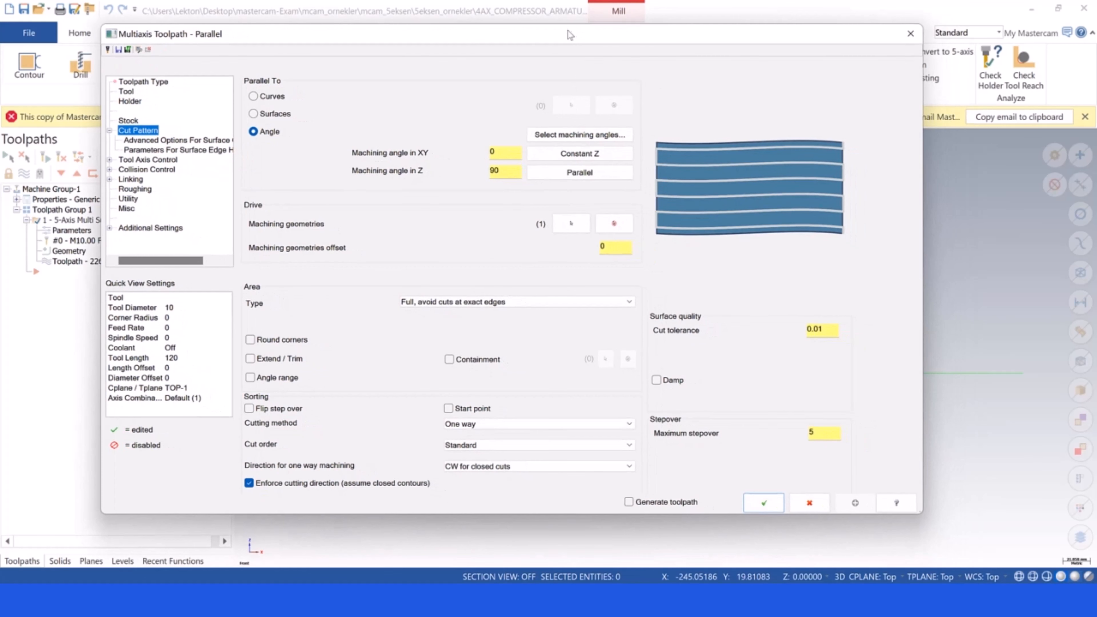
click(805, 509)
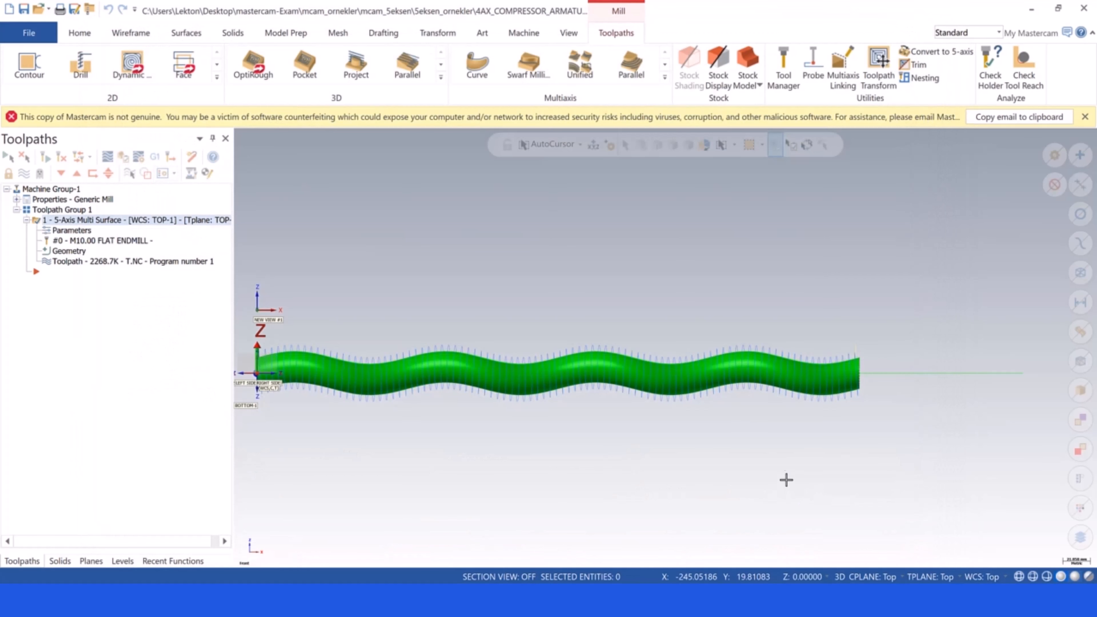
Switch the graphics view to Top and inspect the toolpath along the wavy bar near its origin end
scroll(562, 302, down, 2)
scroll(363, 374, up, 3)
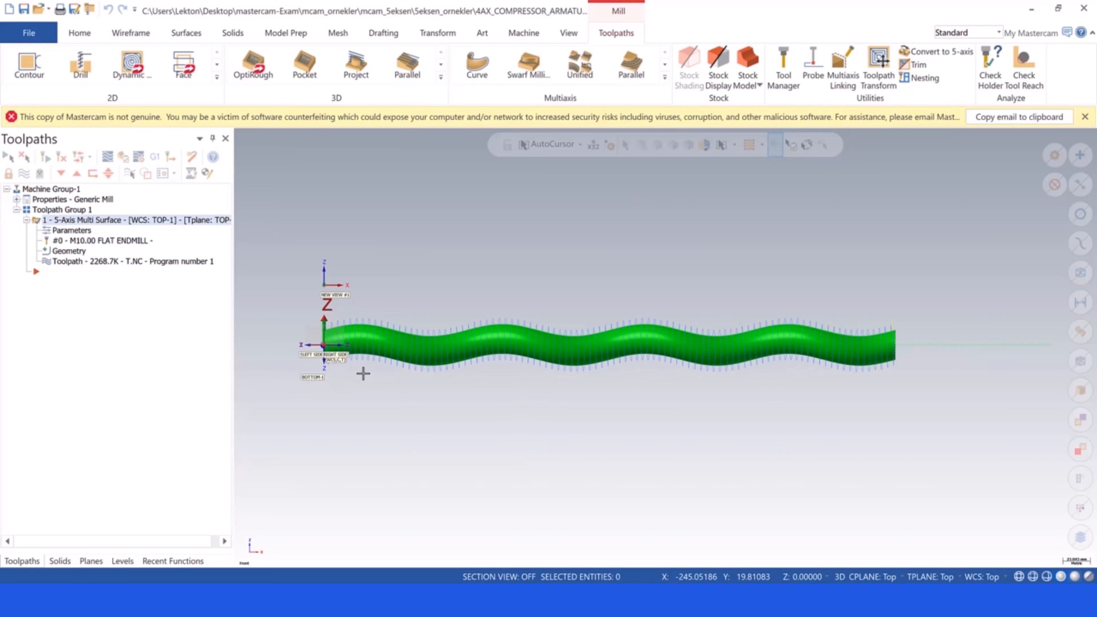
right_click(350, 221)
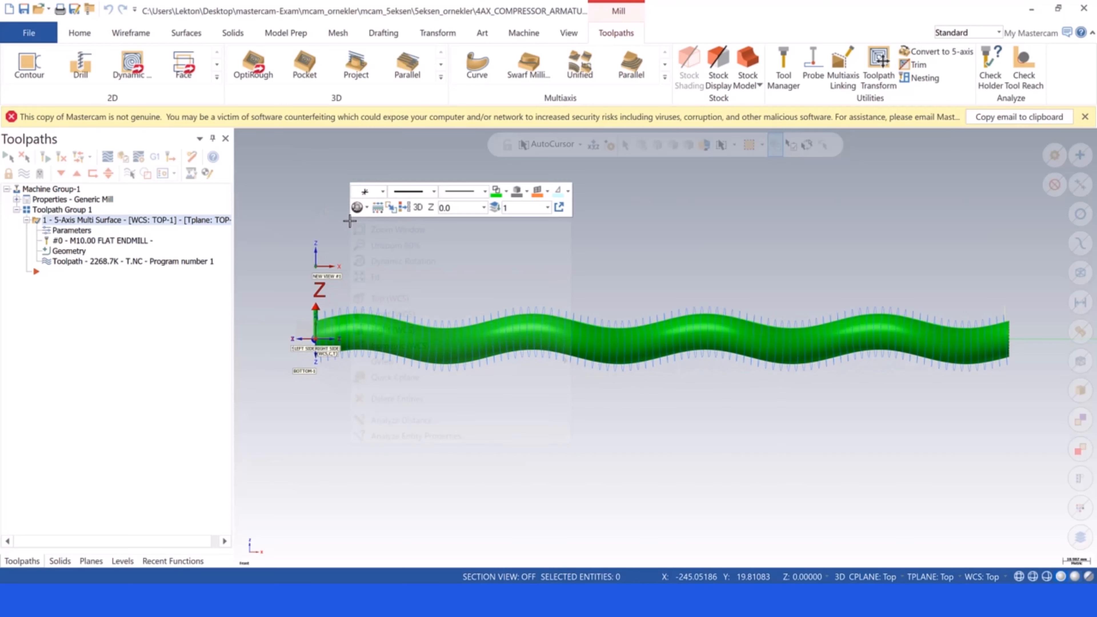
click(393, 299)
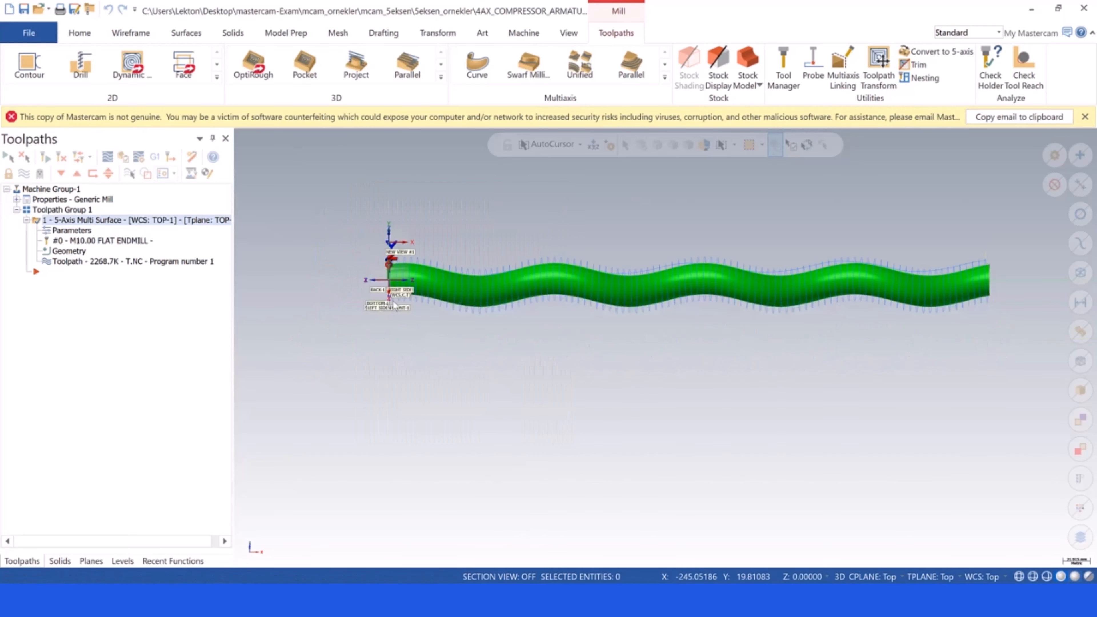
scroll(521, 206, down, 1)
scroll(521, 206, up, 3)
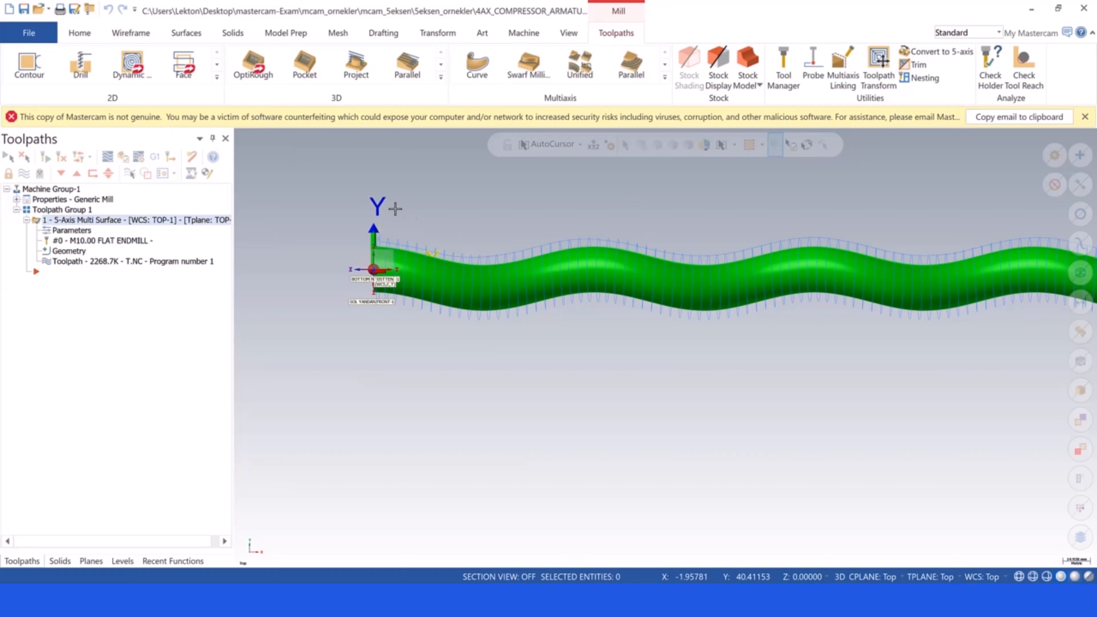
Reopen the toolpath parameters and compare the Constant Z and Parallel presets for the machining angles, ending on Parallel
click(63, 232)
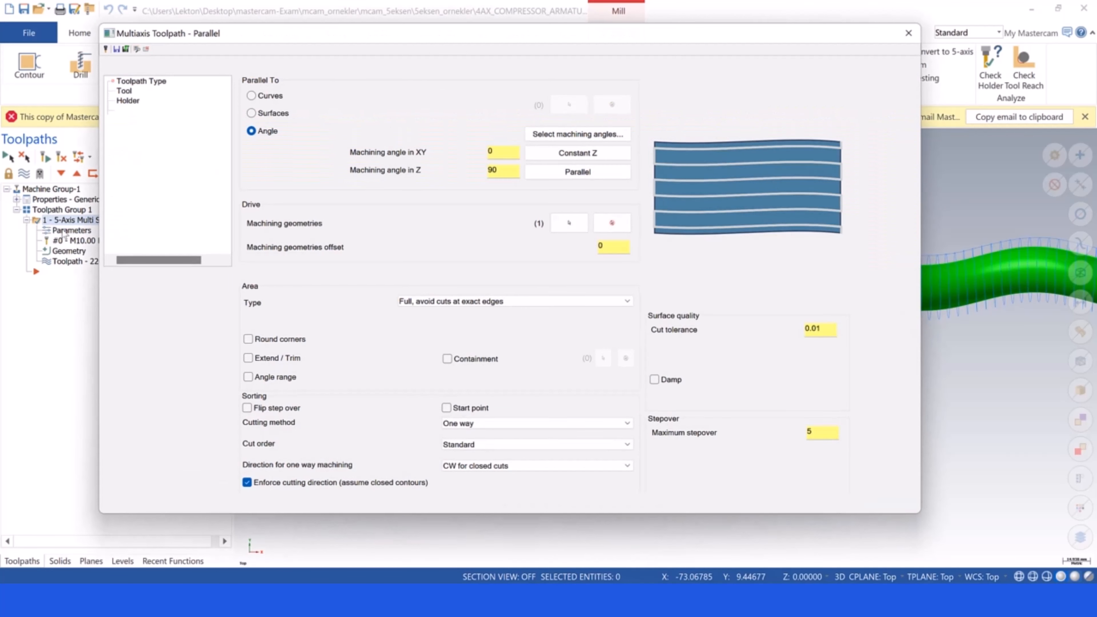
click(496, 153)
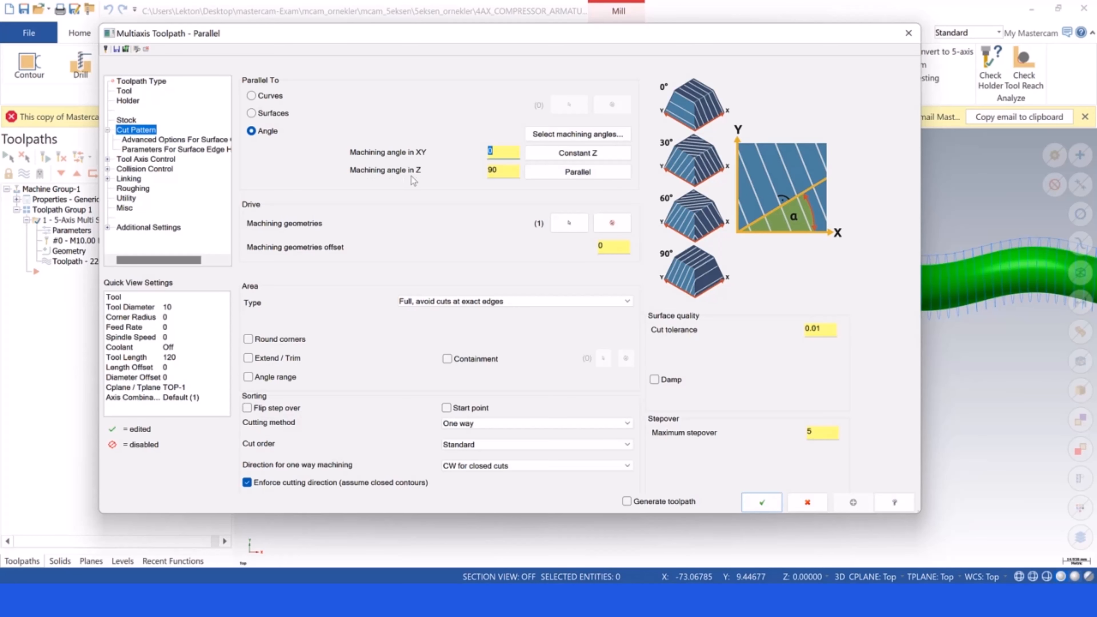
click(499, 170)
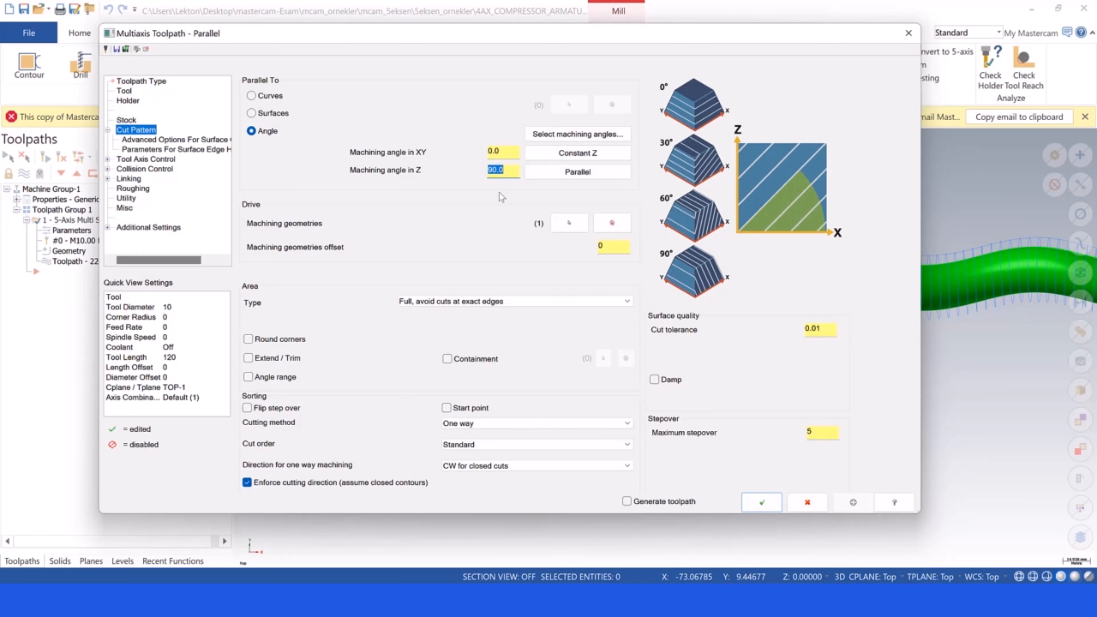
click(574, 153)
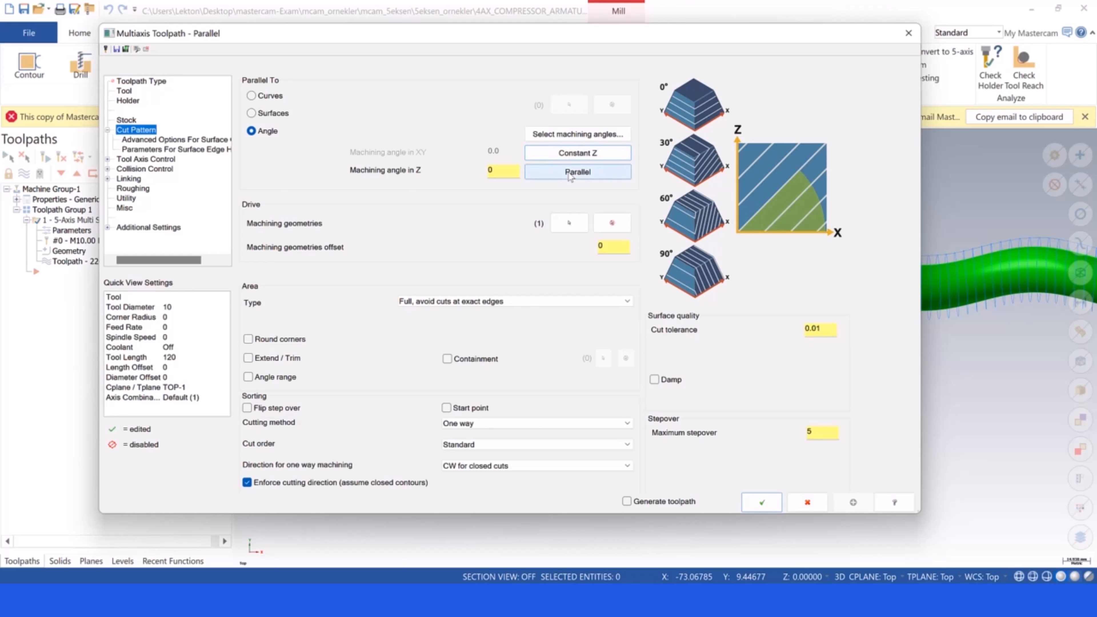
click(568, 173)
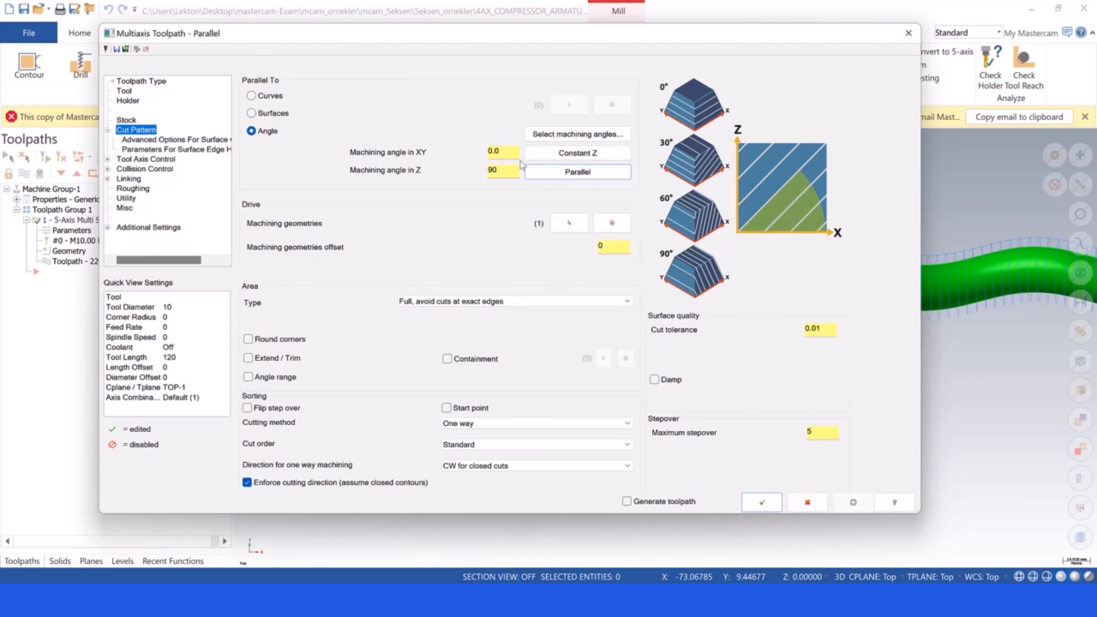
Inspect the drive's machining geometry selection on the wavy bar, then return to the cut pattern settings
click(570, 228)
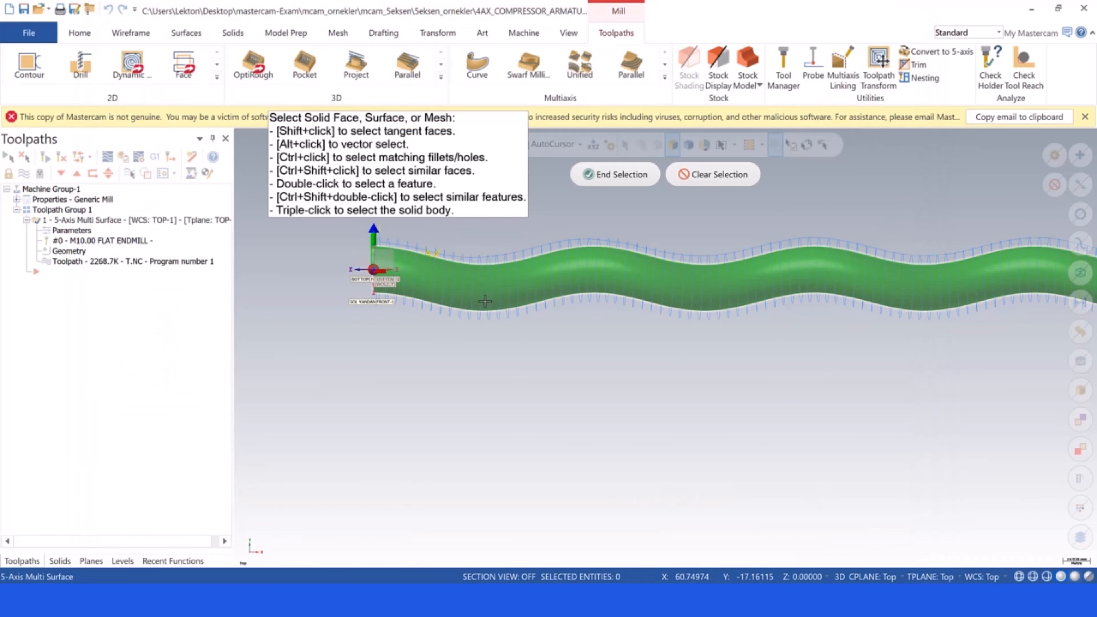
scroll(575, 281, down, 1)
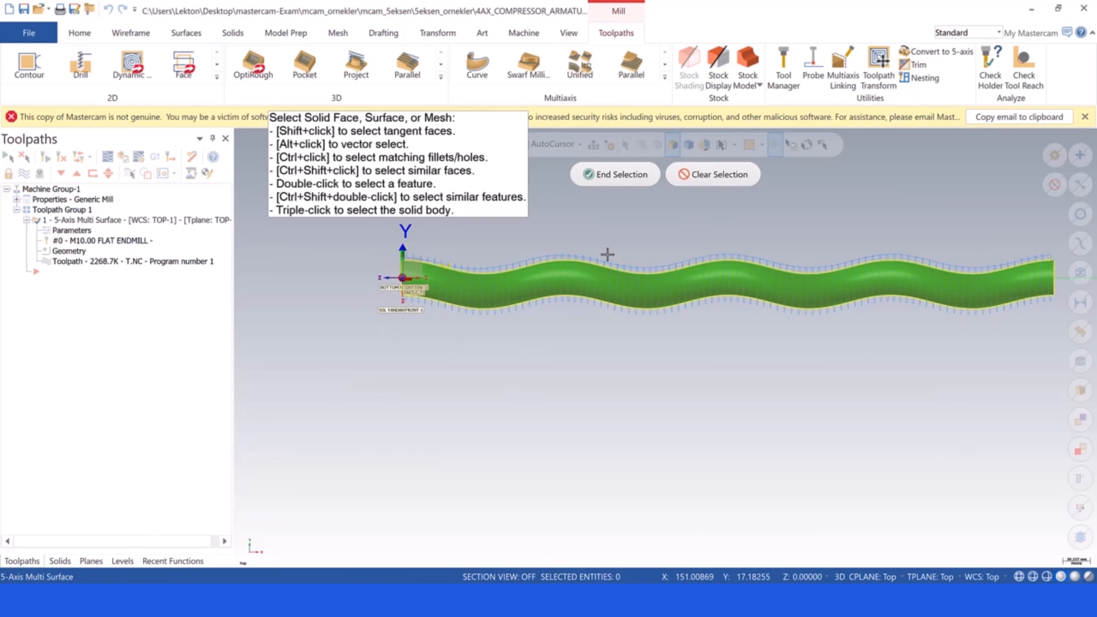
click(723, 176)
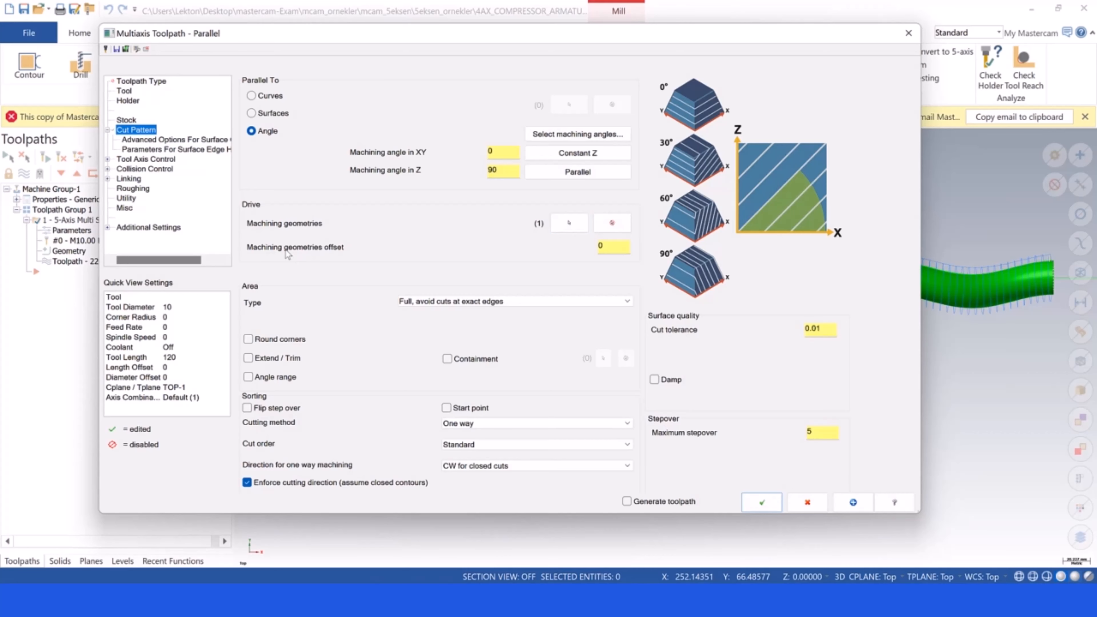
Set the machining geometries offset to 0.25 and keep the area type as Full, avoid cuts at exact edges
click(608, 245)
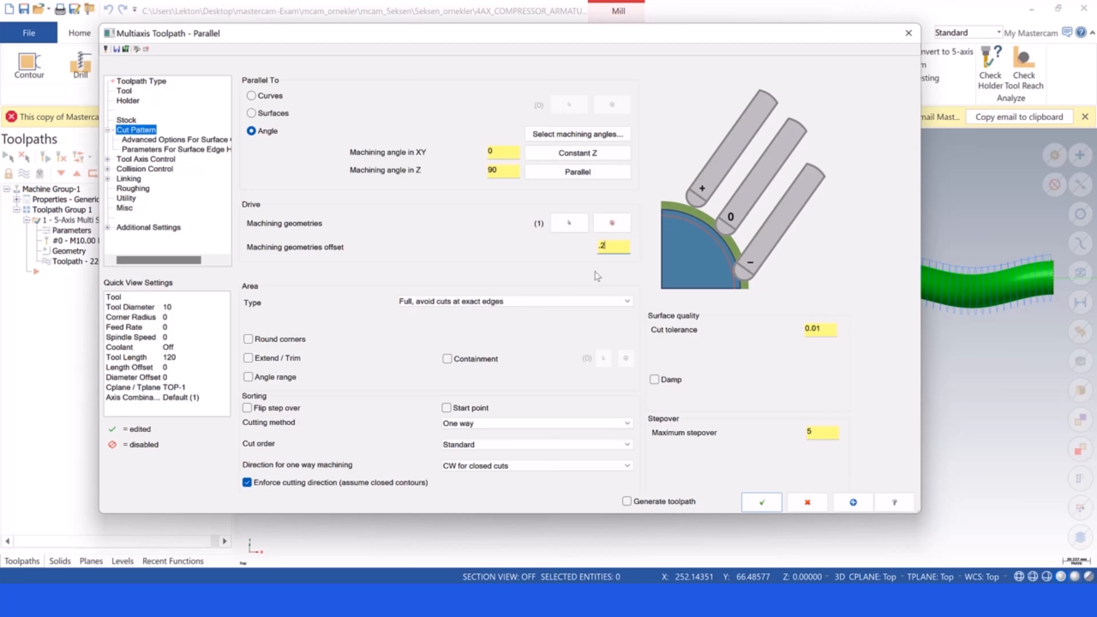
text(5)
double_click(614, 249)
click(521, 302)
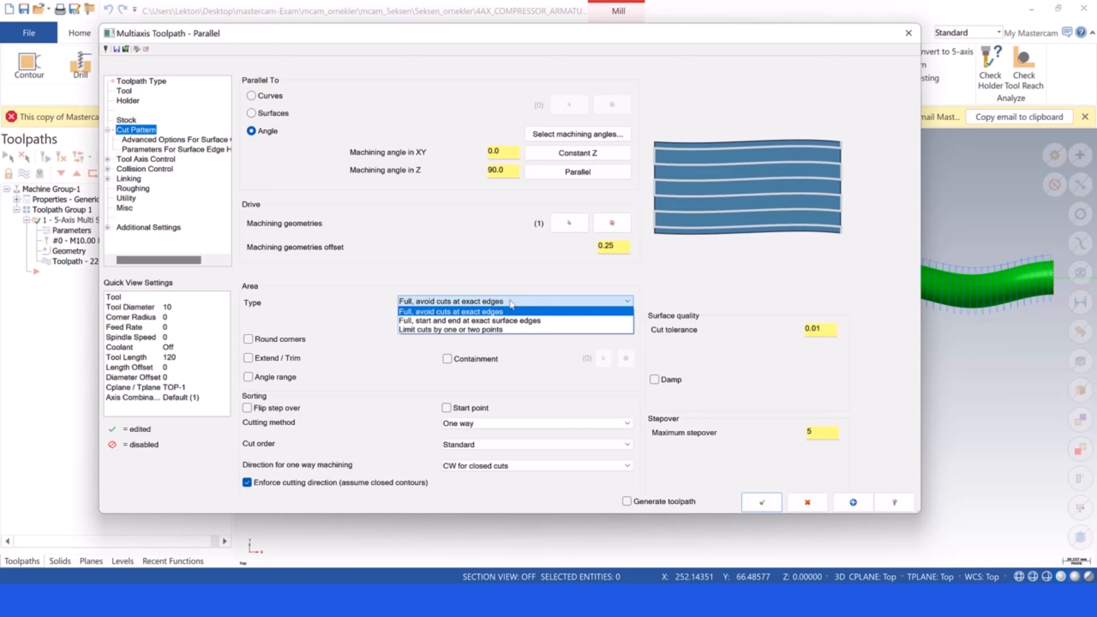
click(435, 312)
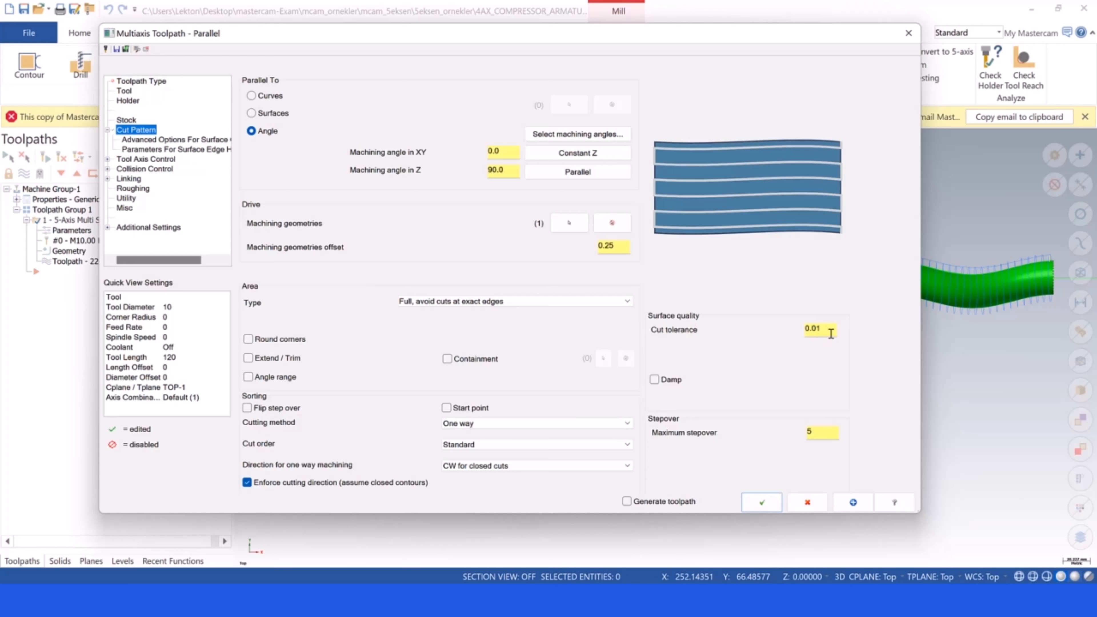
Set the maximum stepover to 5 and keep One way as the cutting method
drag(831, 332, 792, 329)
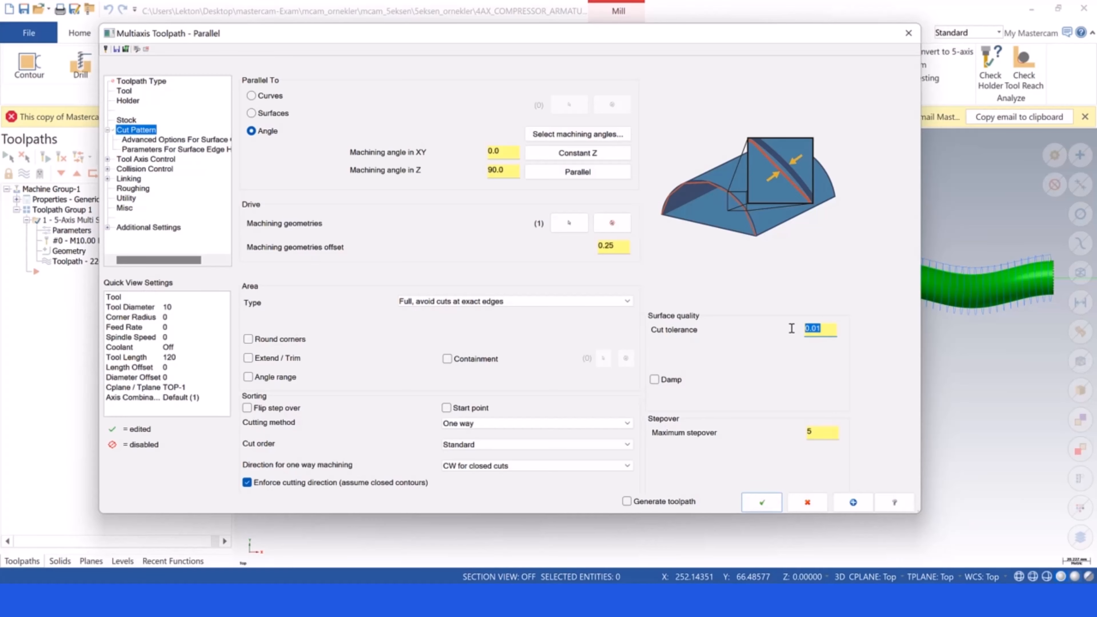
double_click(822, 434)
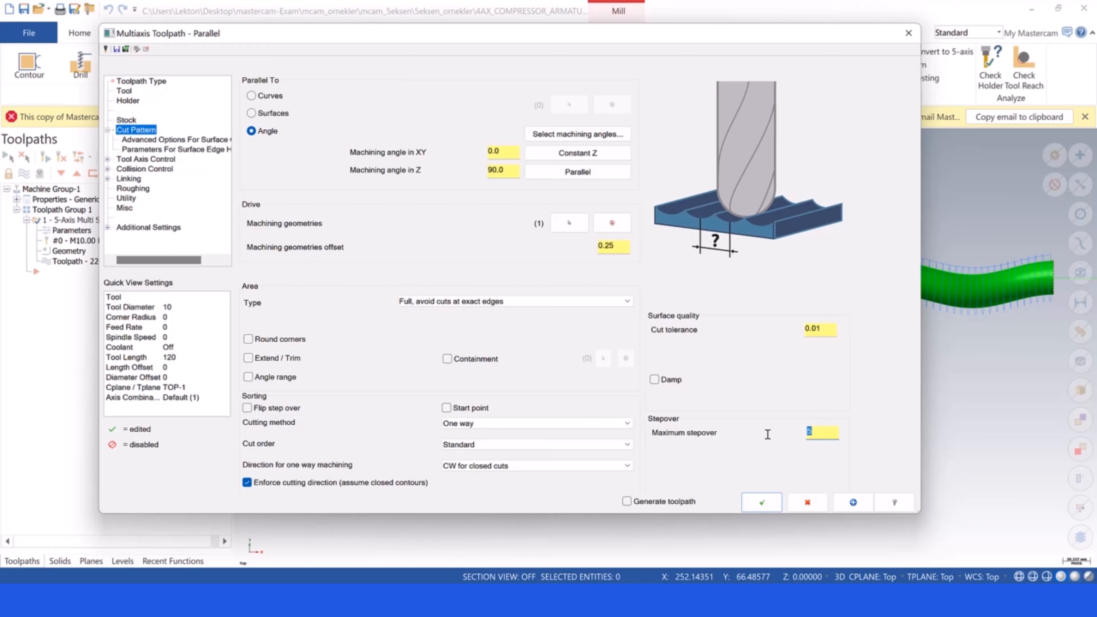
text(5)
click(465, 426)
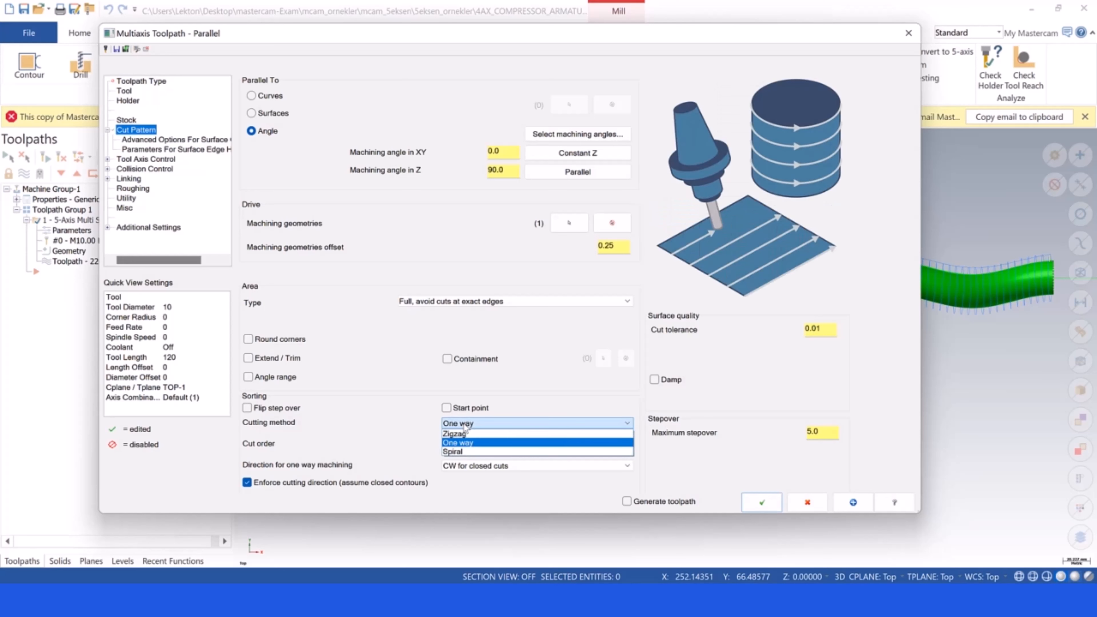
click(465, 426)
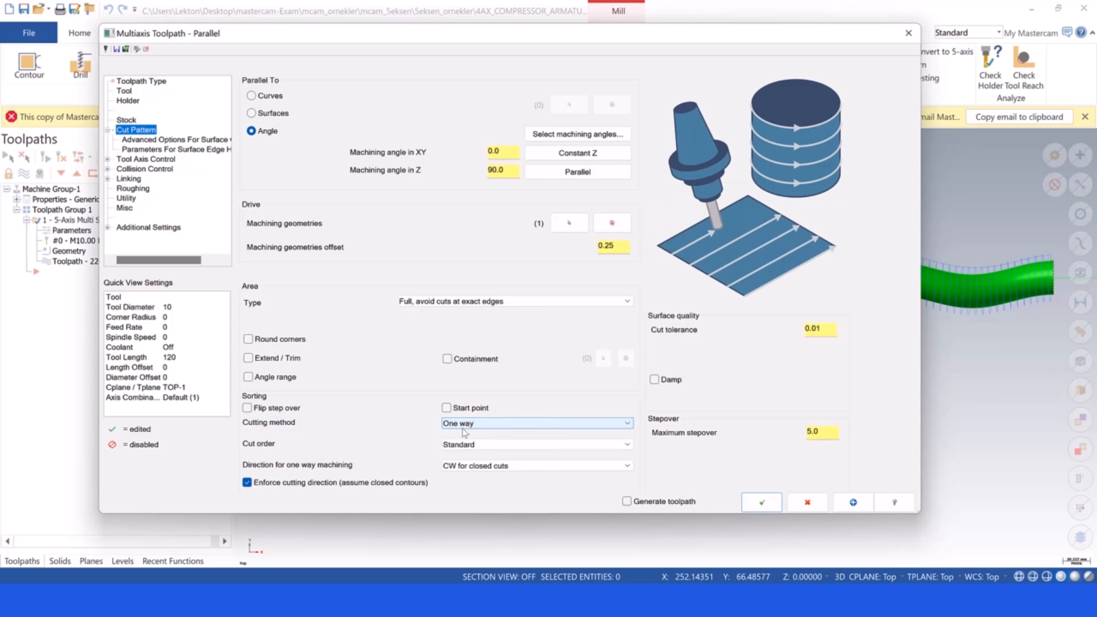
Compare the From center away and From outside to center cut orders, then restore Standard
click(463, 443)
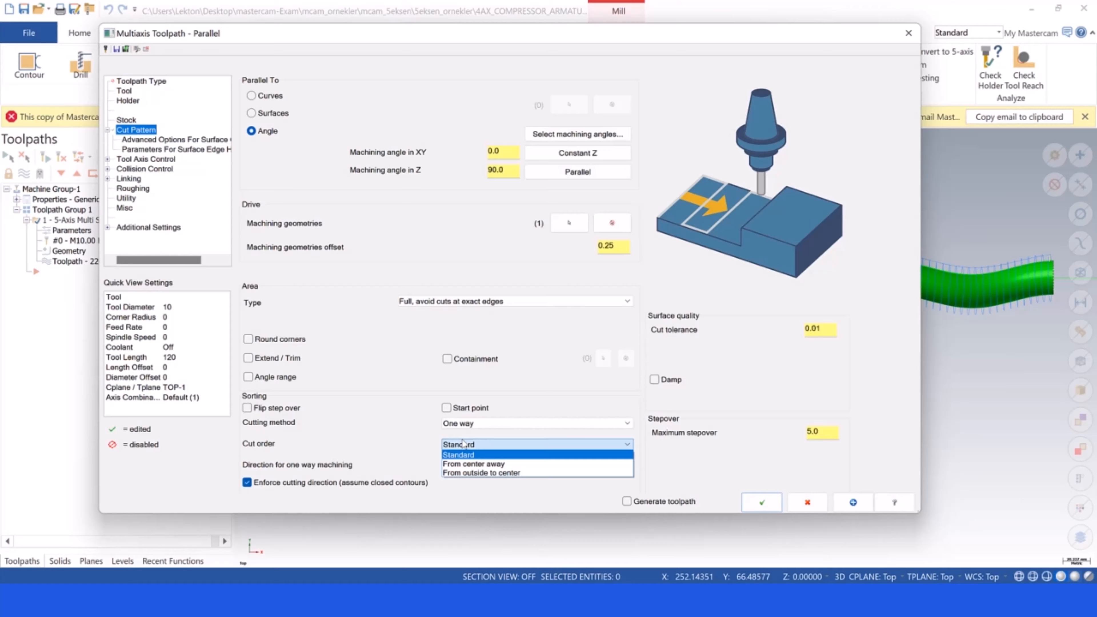
click(471, 464)
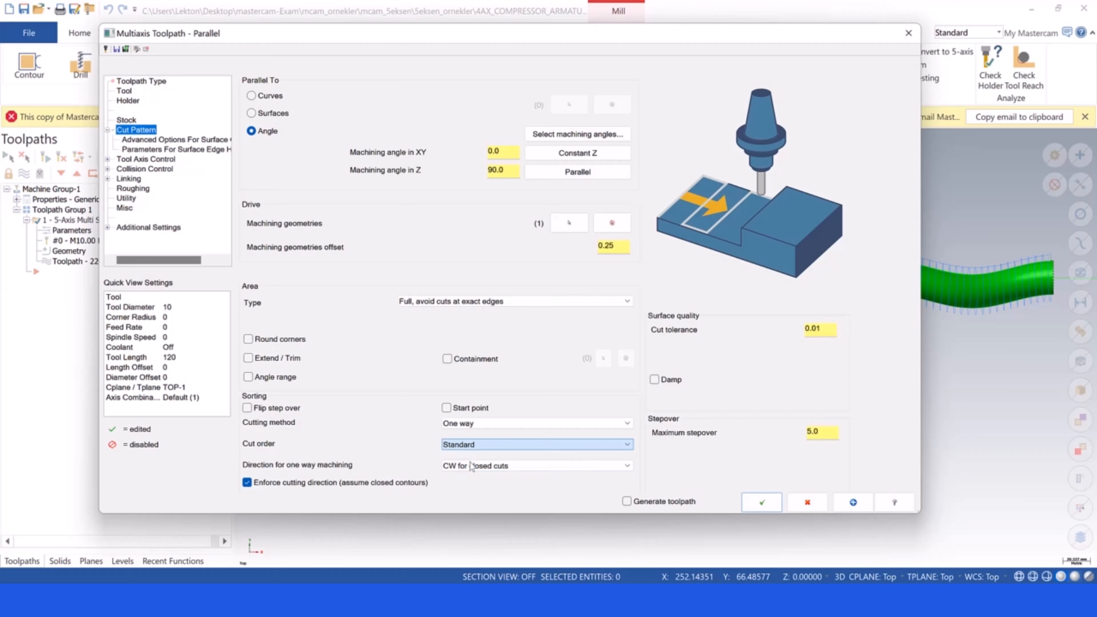
click(466, 449)
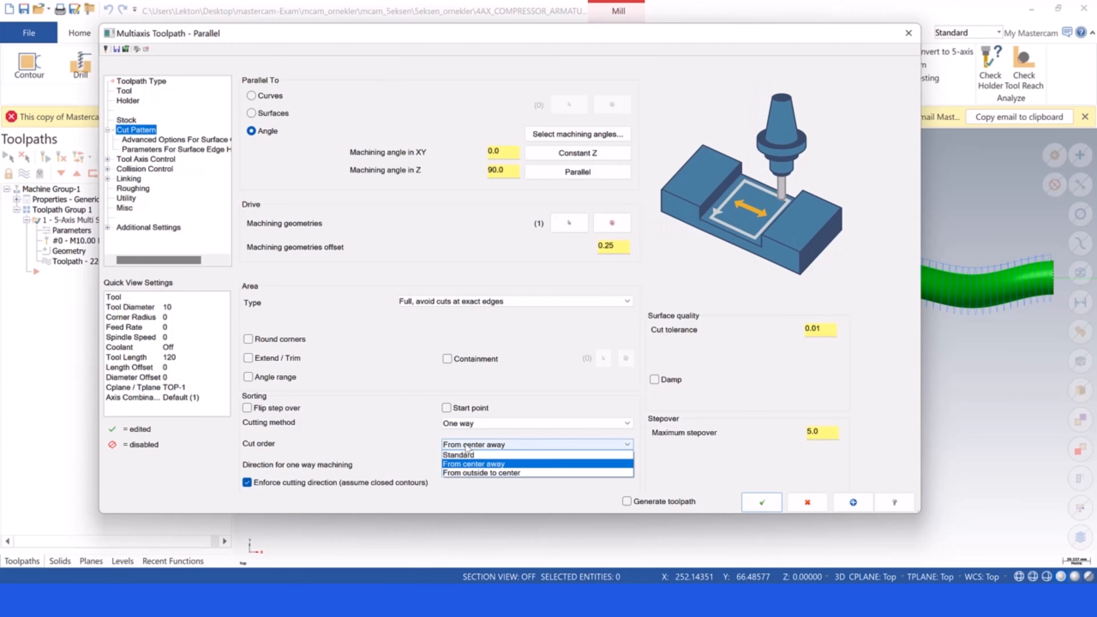
click(469, 472)
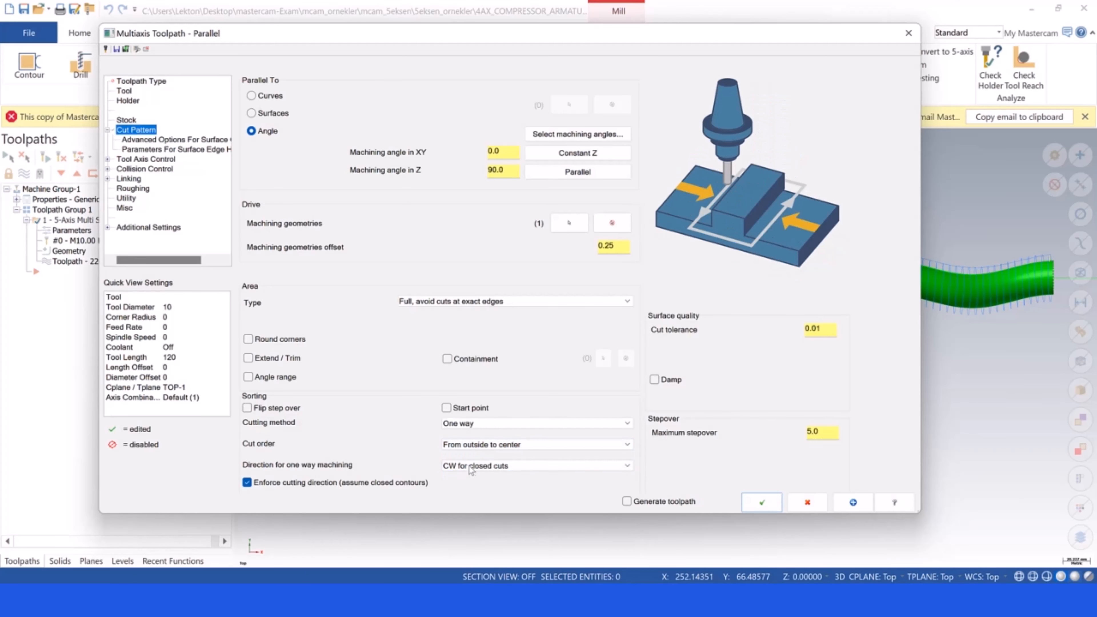
click(471, 445)
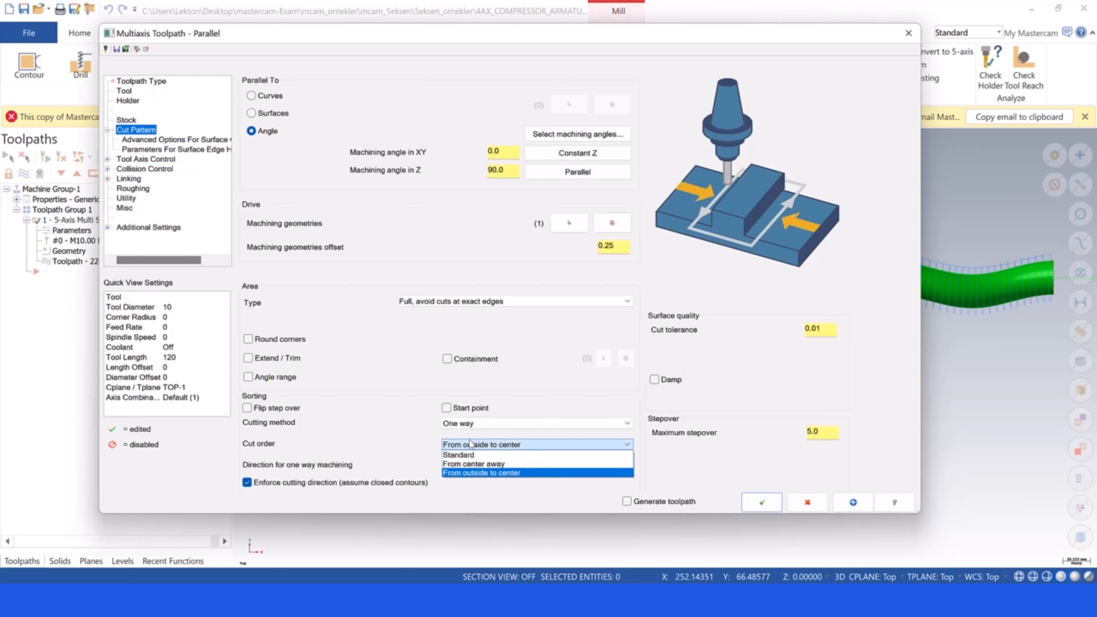
click(471, 456)
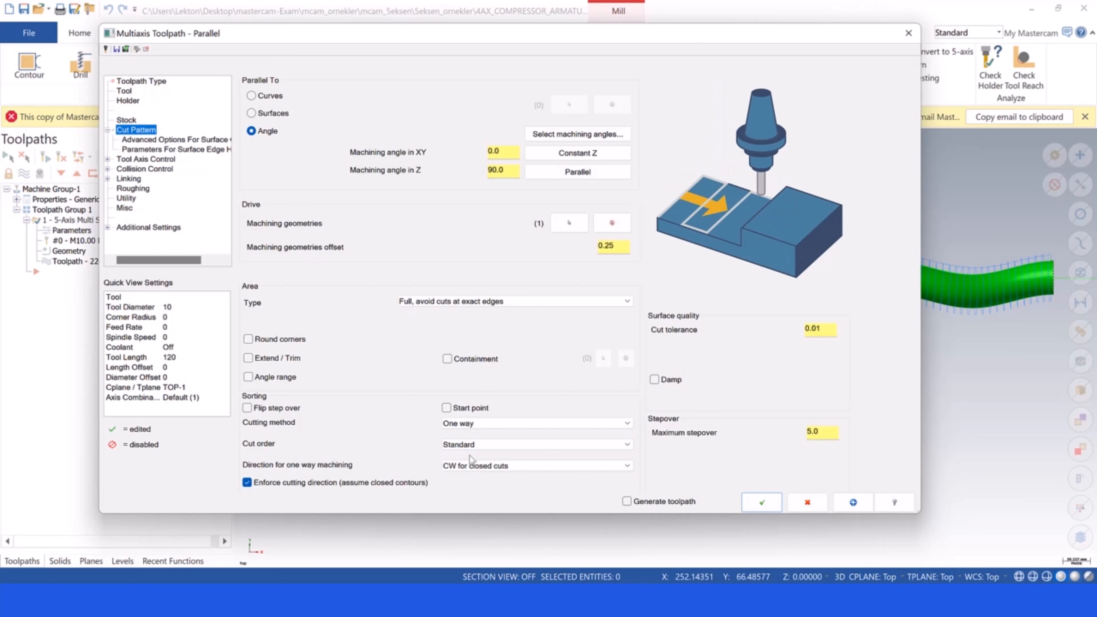
click(469, 445)
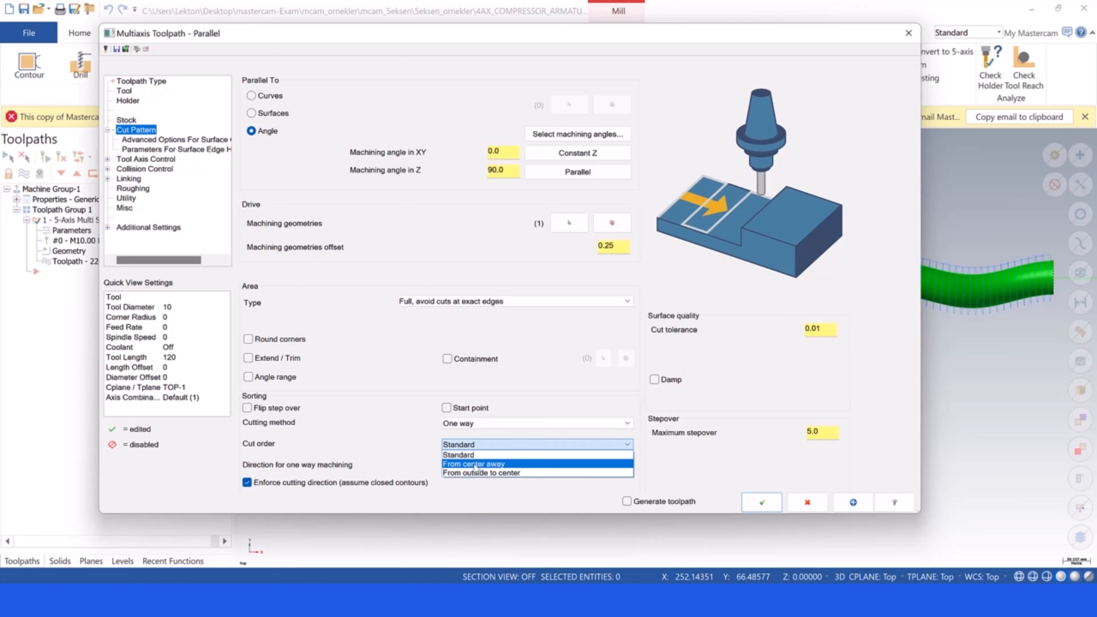
click(475, 465)
click(469, 447)
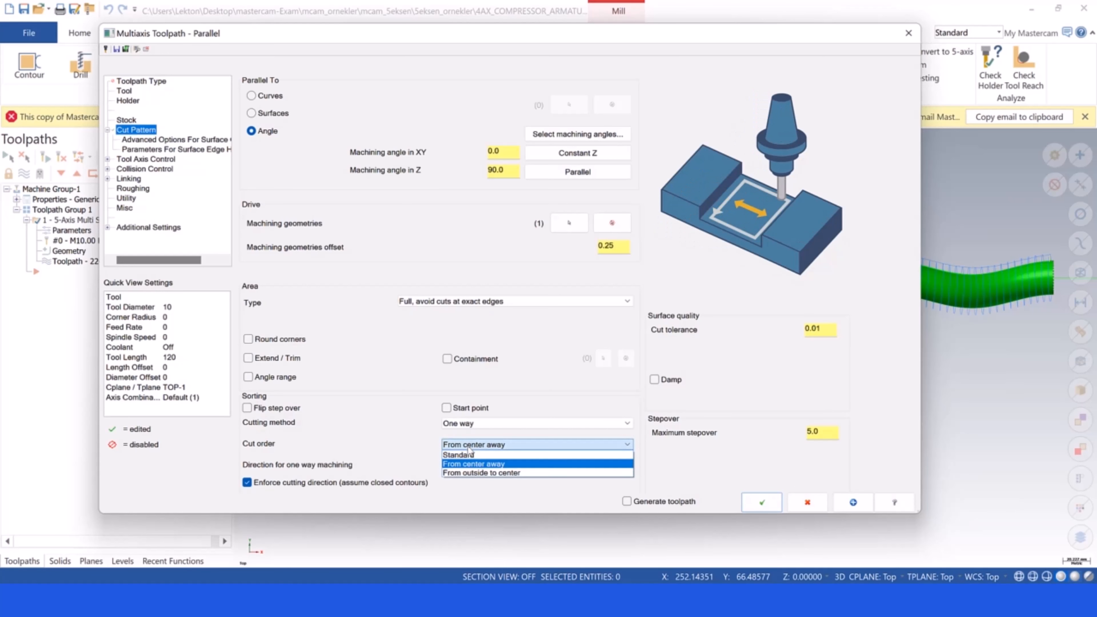
click(469, 473)
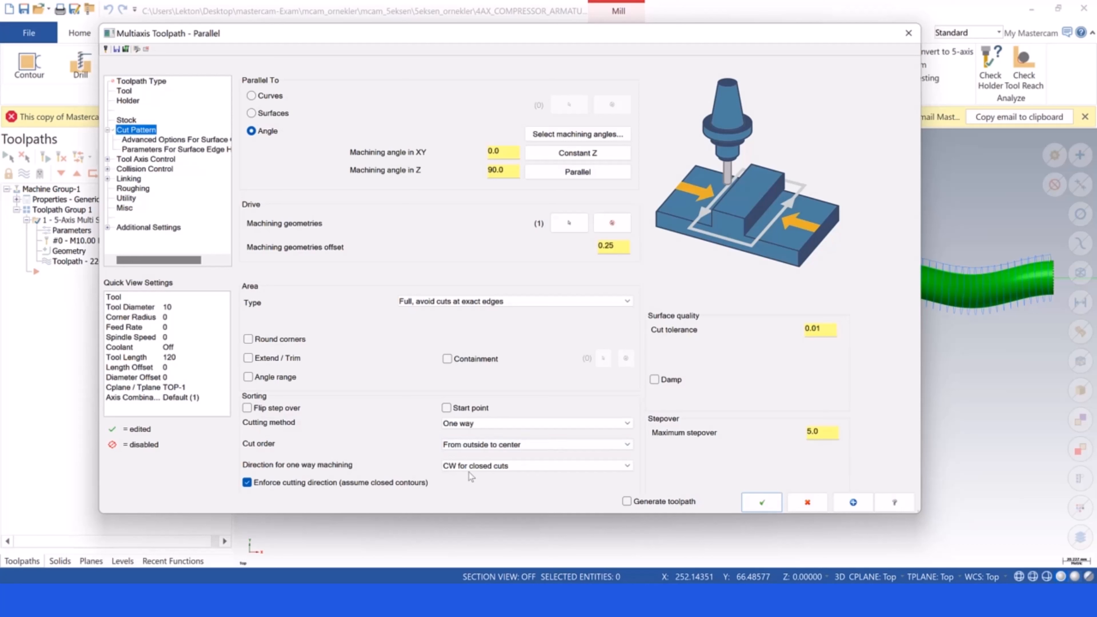
click(463, 448)
click(459, 457)
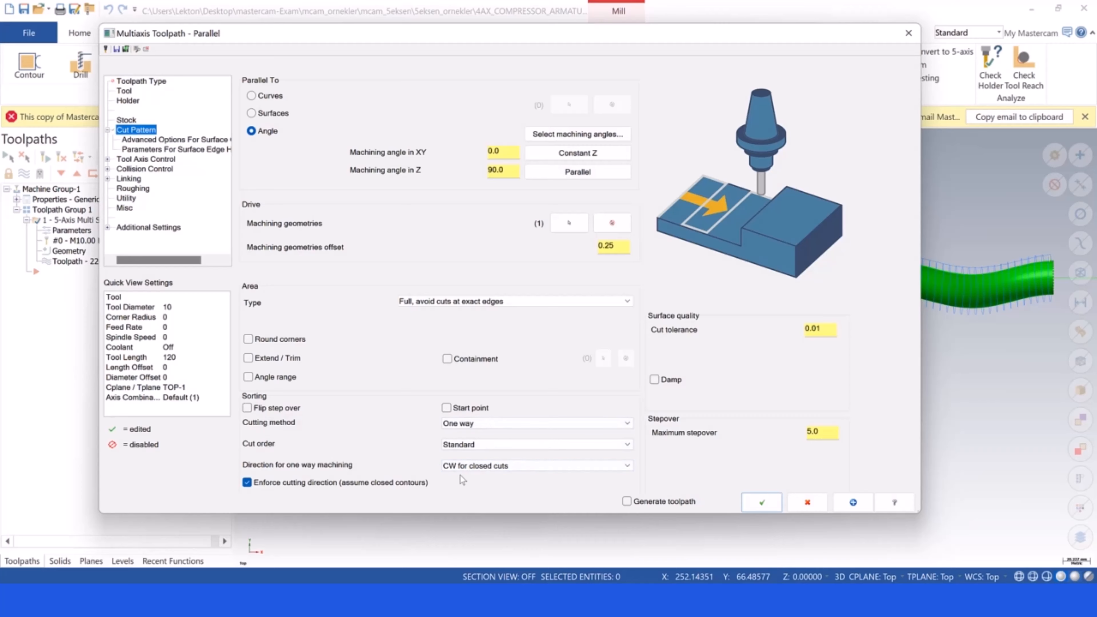
Examine the tool axis control's output format options, keeping 4 Axis, and the maximum angle step setting
click(126, 160)
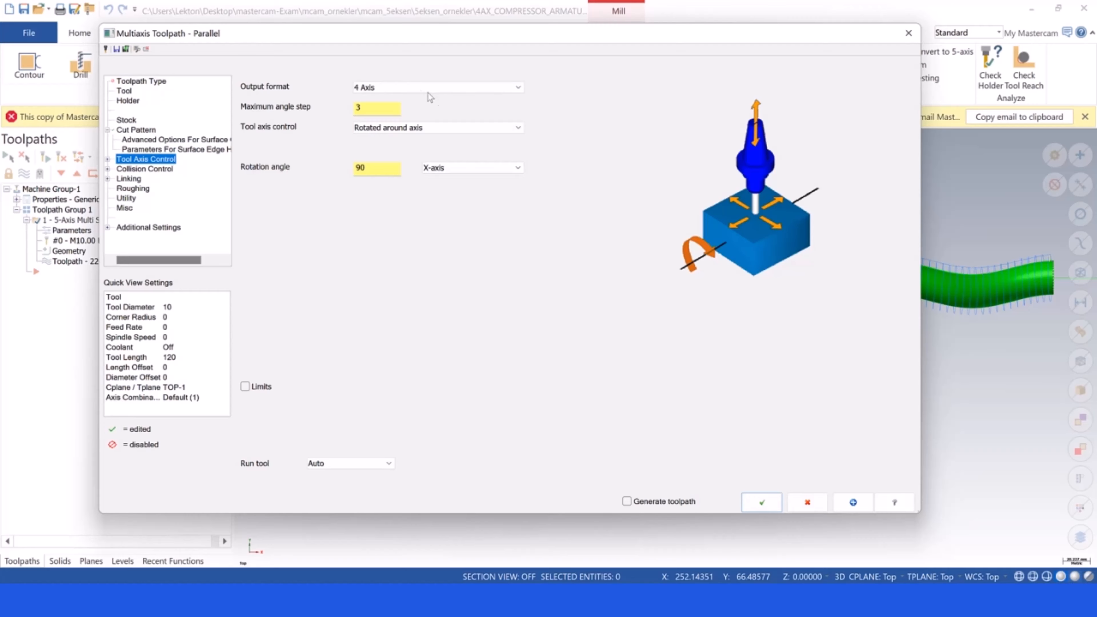
click(414, 87)
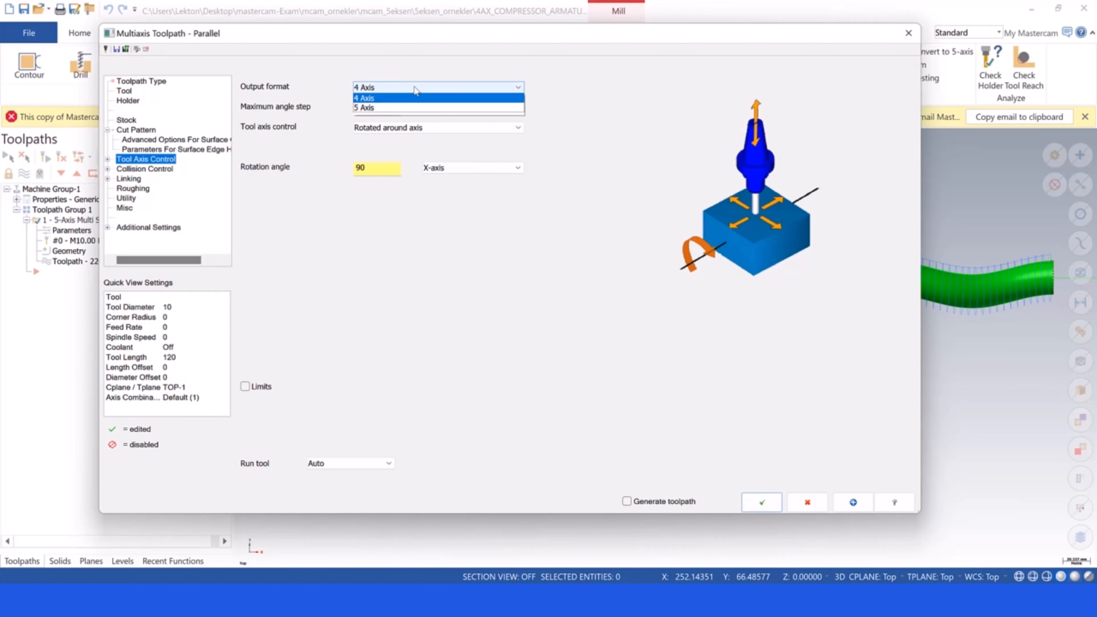
click(414, 88)
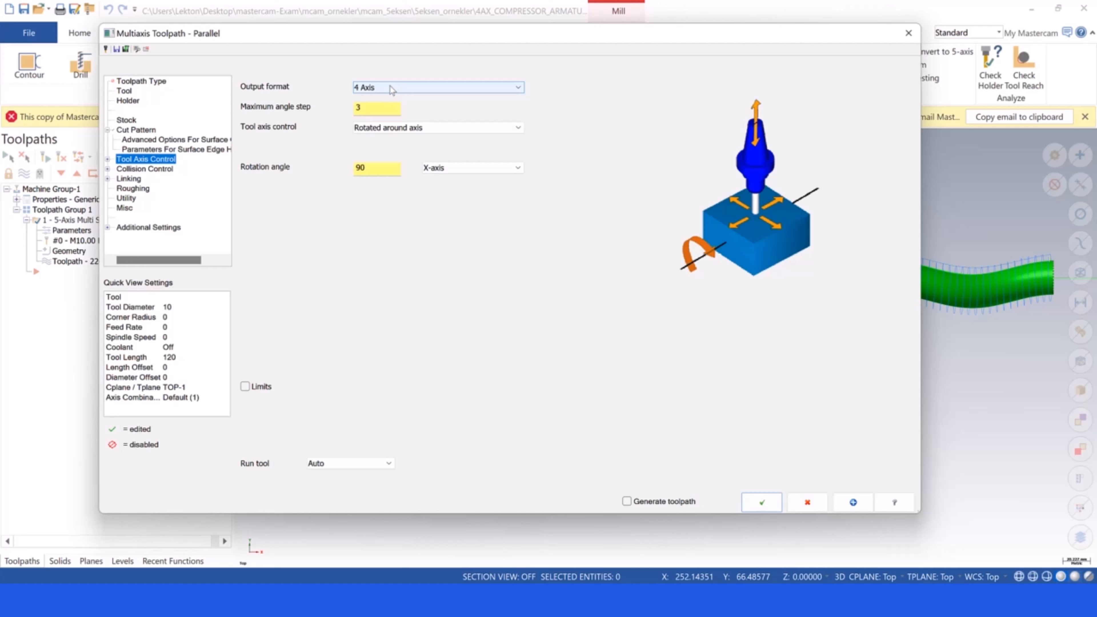
click(392, 89)
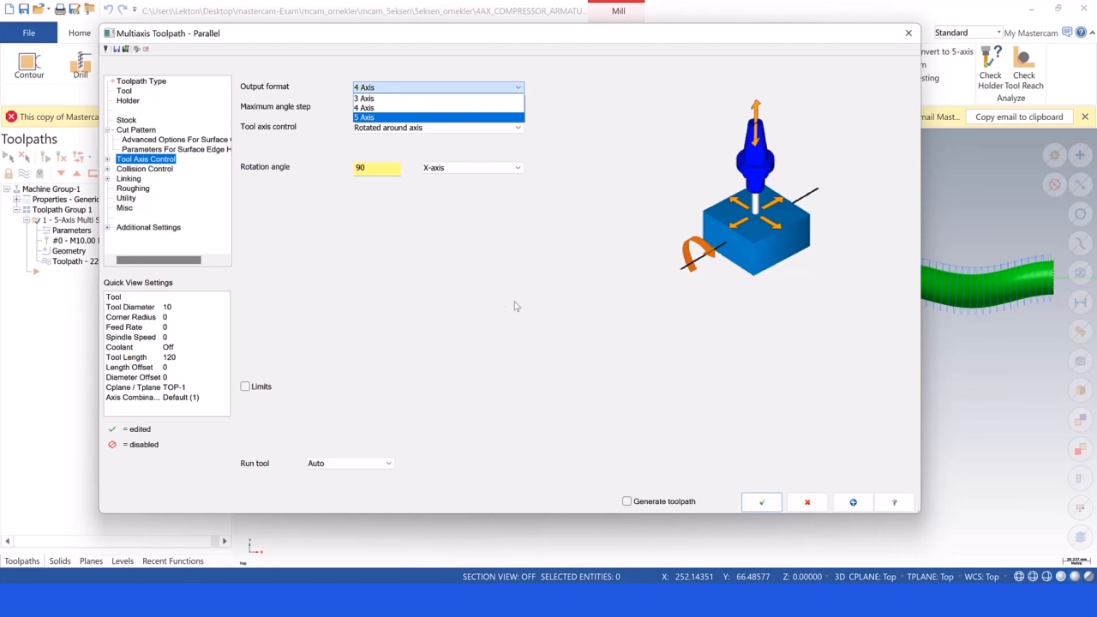
click(464, 279)
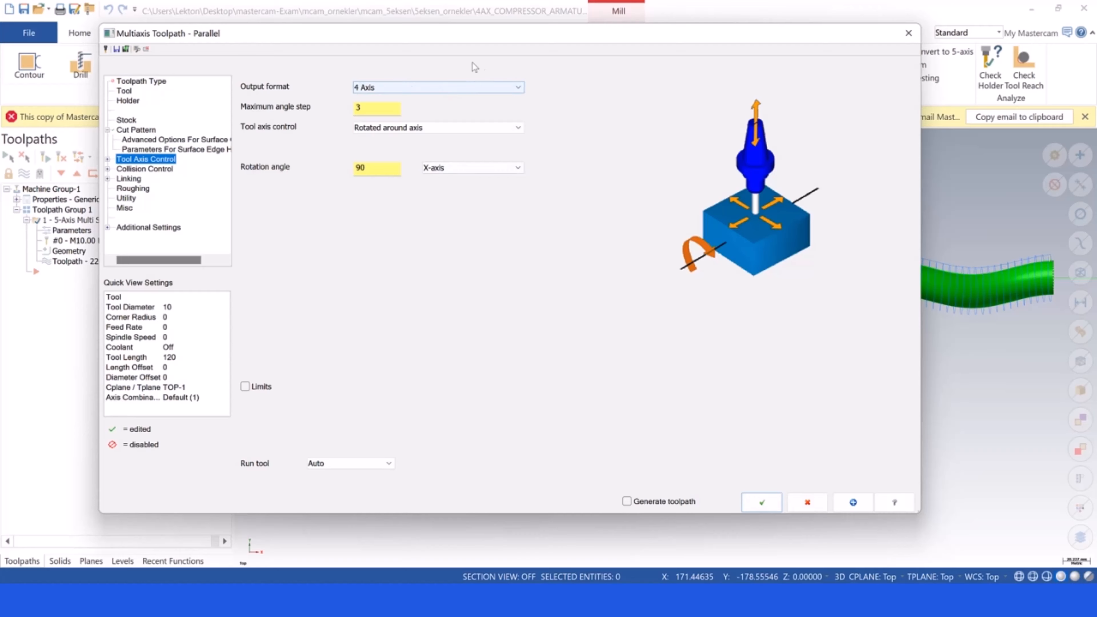
double_click(370, 108)
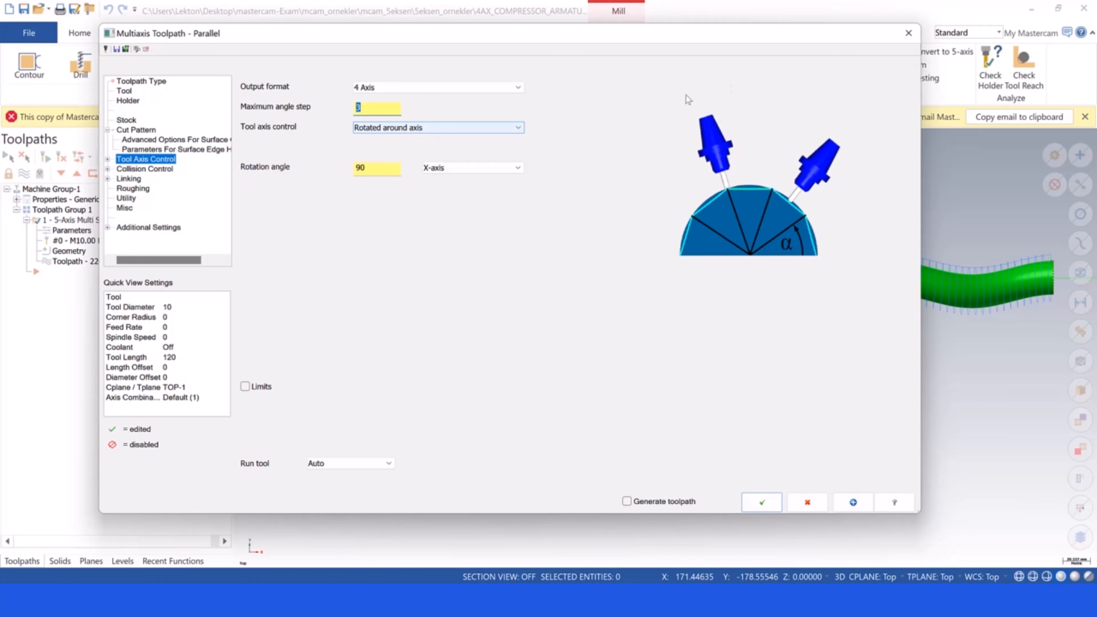
Close the toolpath parameters and sketch a narrow upright rectangle about 19 mm wide and 188 mm high beside the bar
click(906, 34)
scroll(533, 214, down, 2)
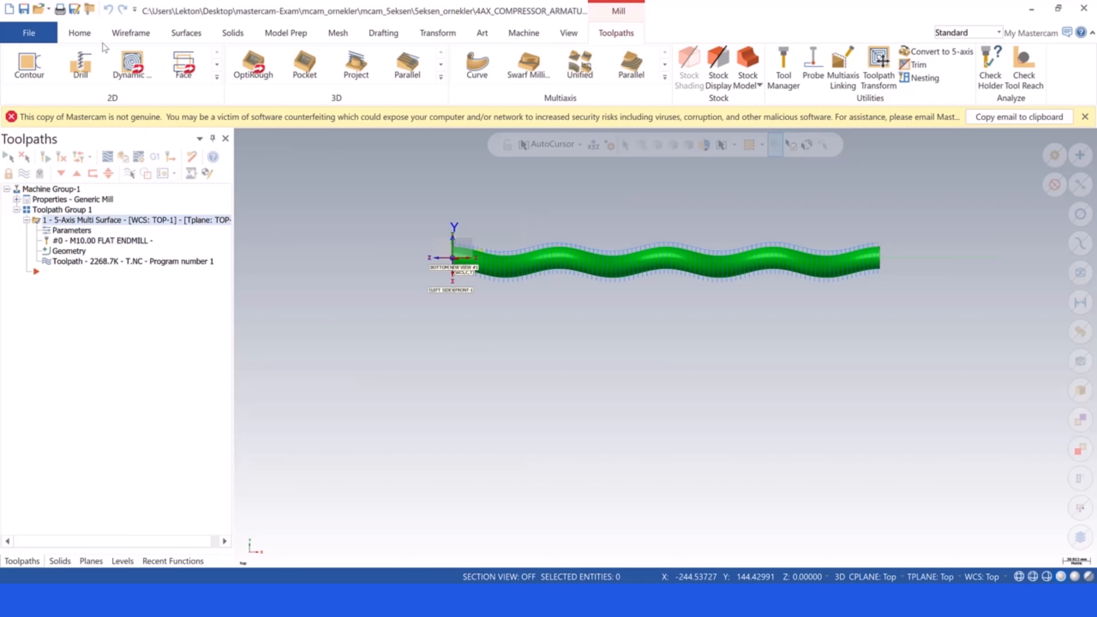
click(131, 33)
click(383, 79)
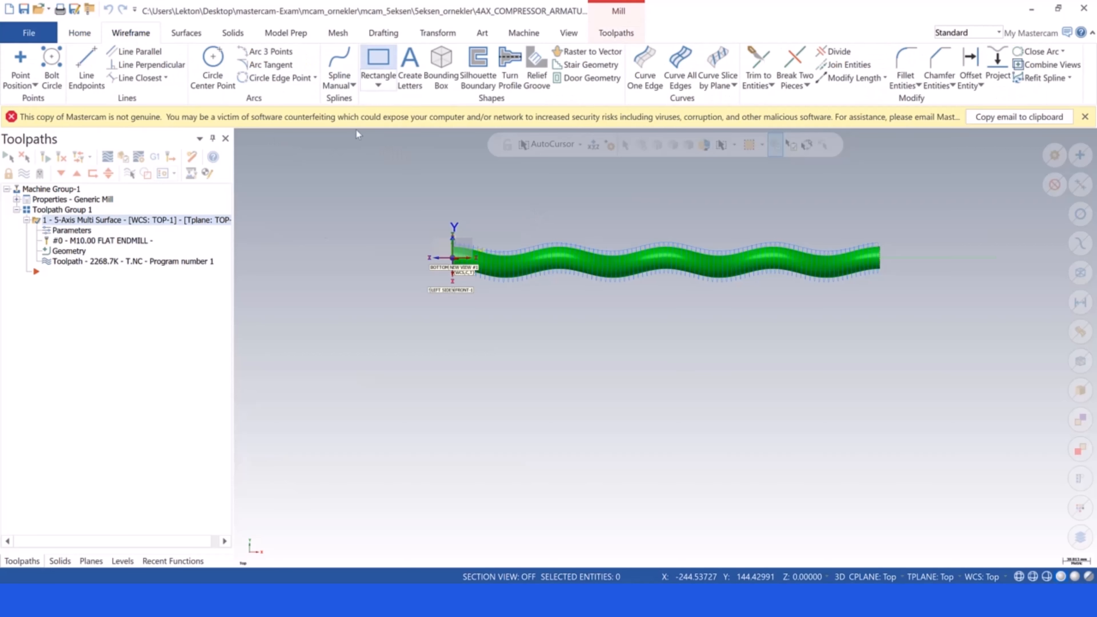
click(323, 215)
click(349, 288)
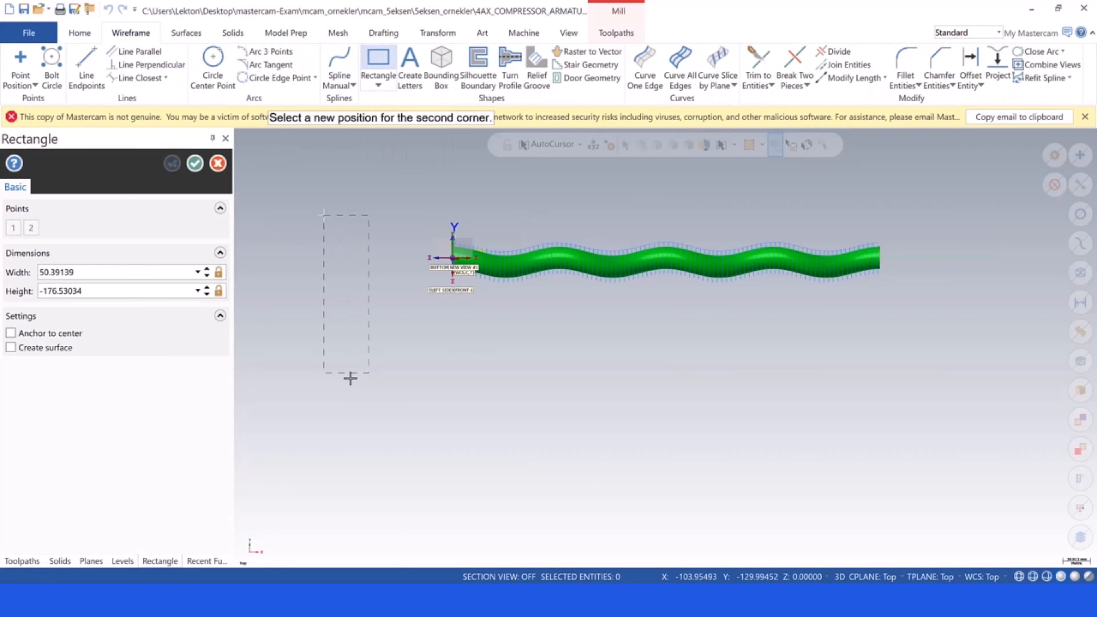
click(340, 382)
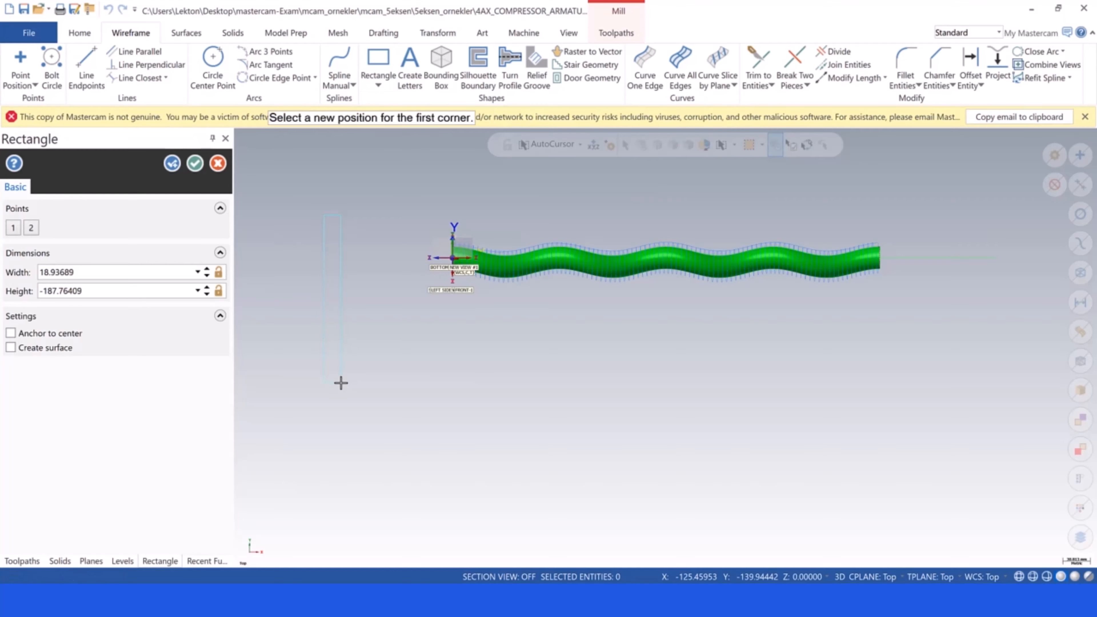
click(194, 163)
drag(297, 202, 376, 427)
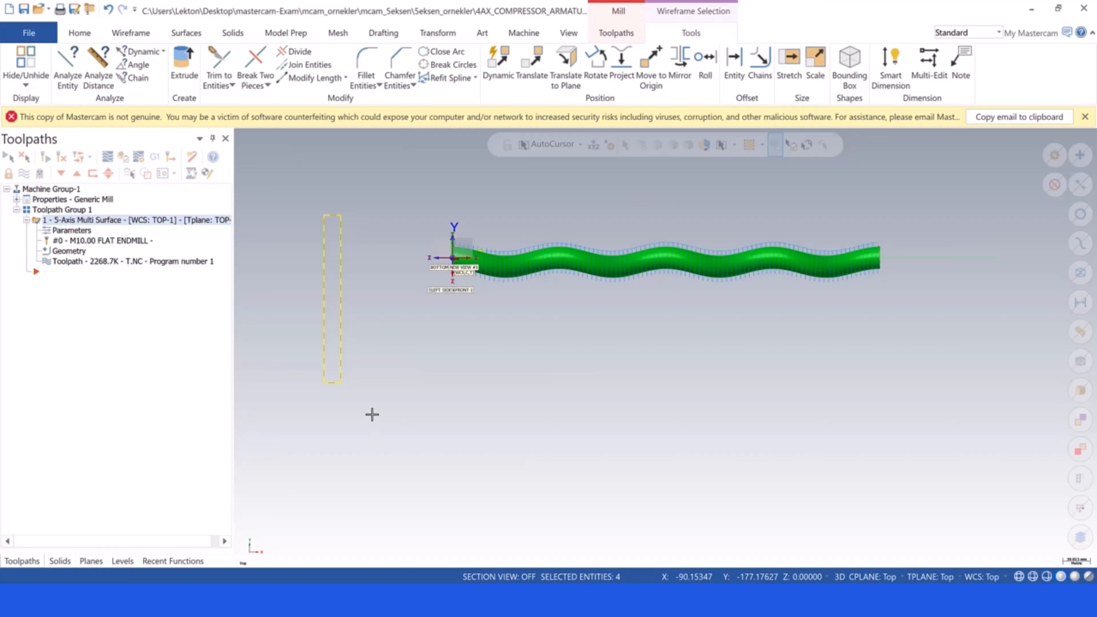
key(Escape)
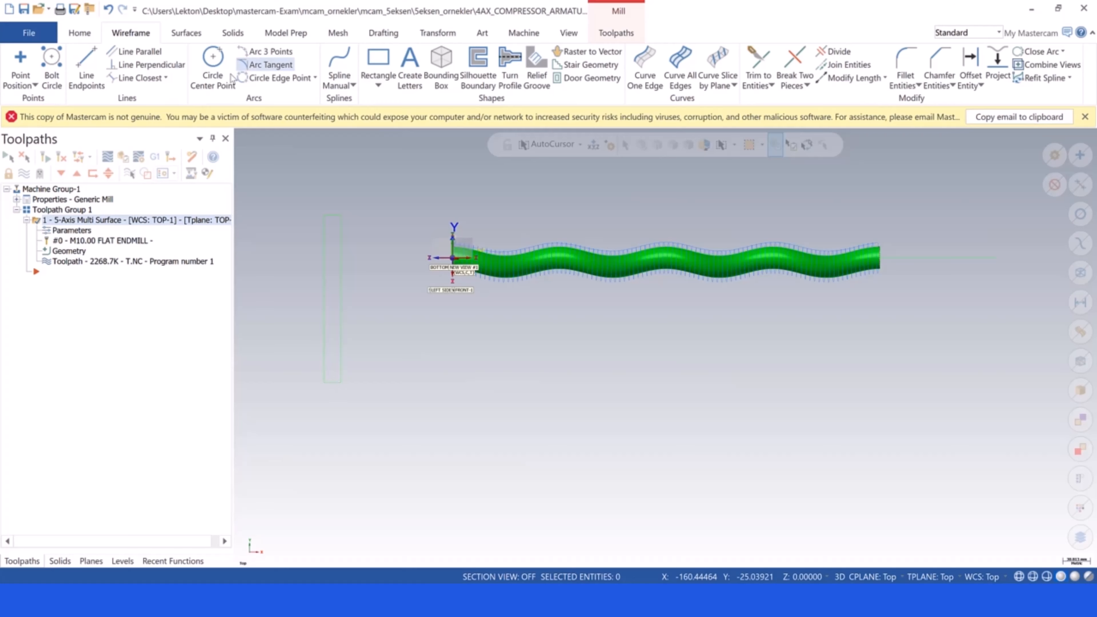
click(382, 61)
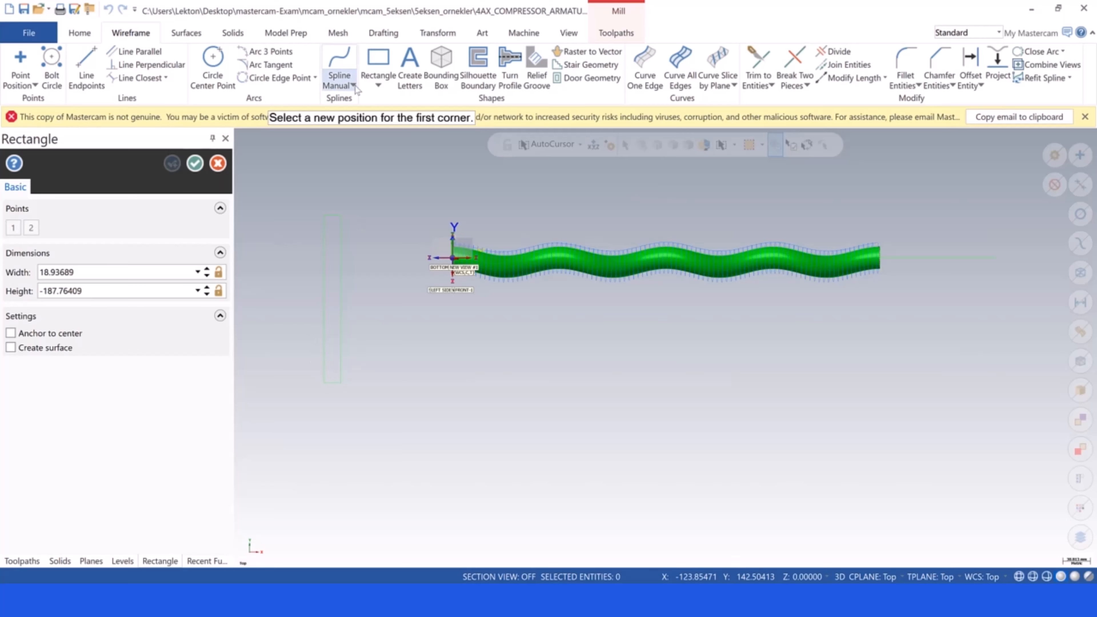
click(379, 85)
click(417, 113)
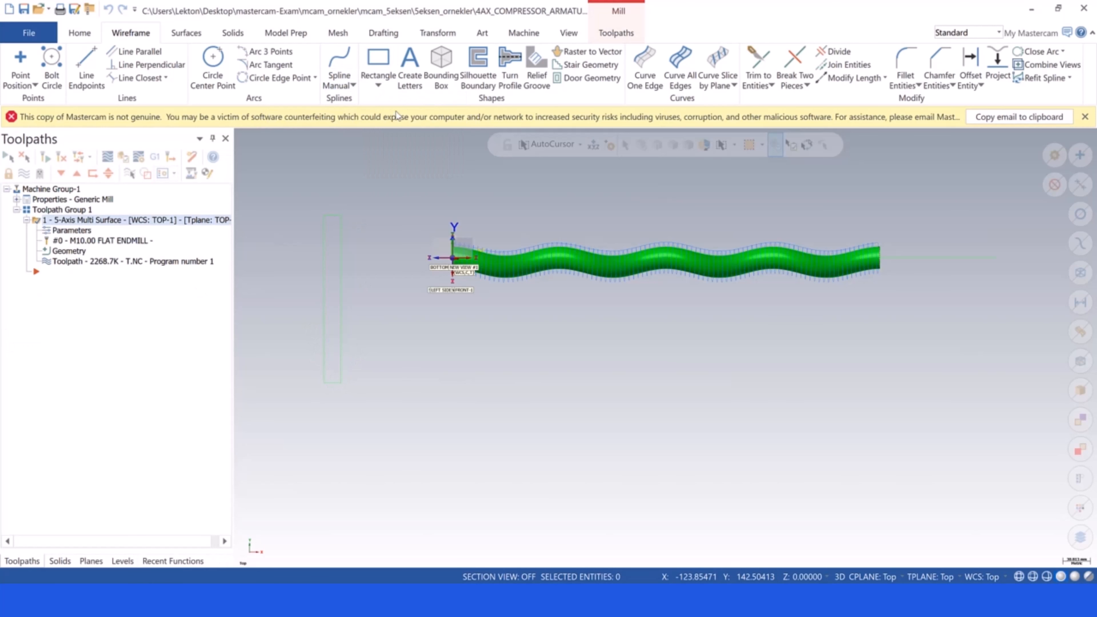
click(108, 404)
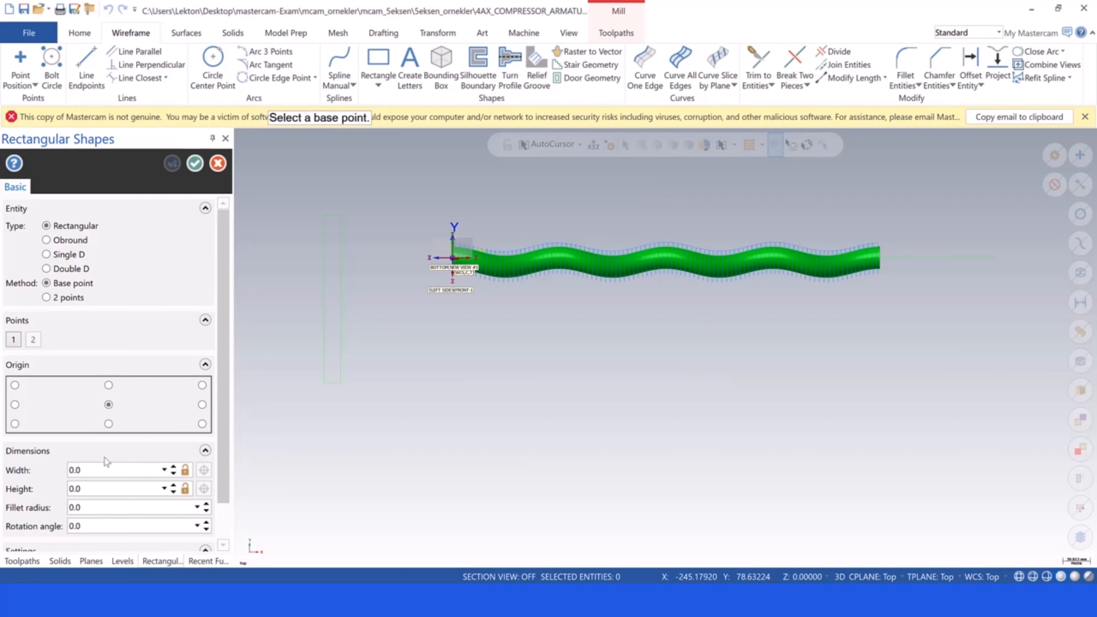
click(91, 470)
click(225, 138)
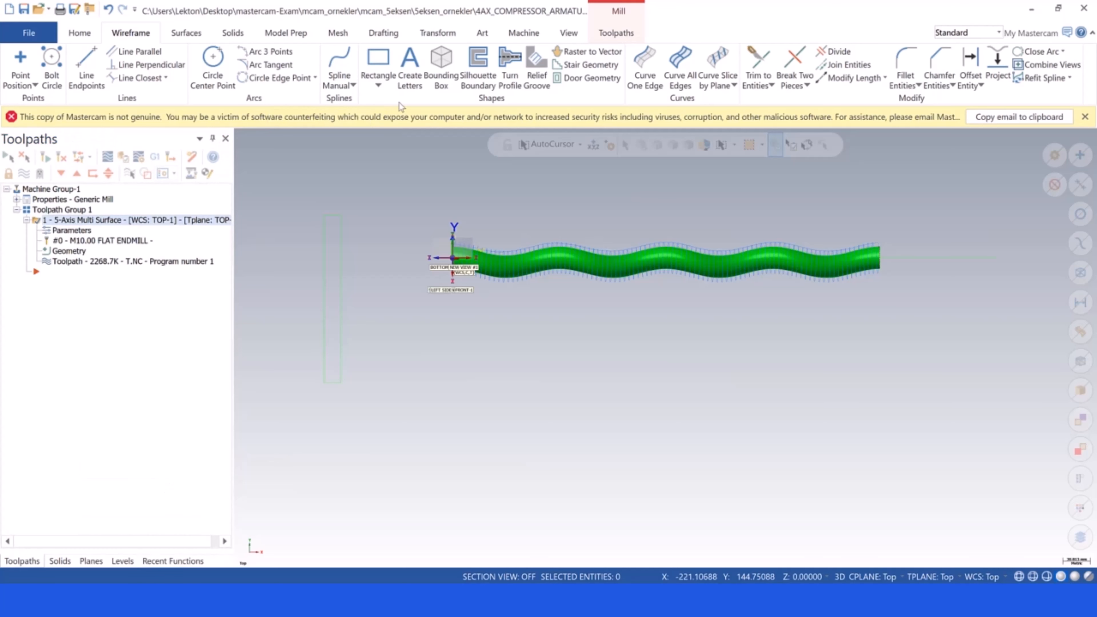
Preview a copy of the narrow rectangle rotated 45 degrees about the origin
click(449, 32)
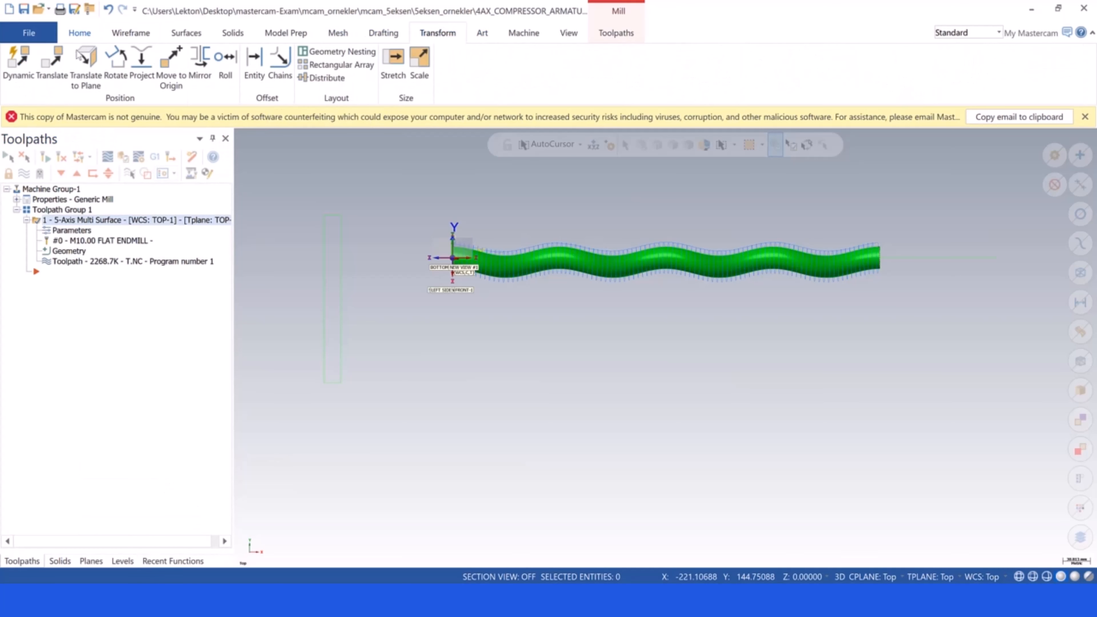
click(118, 70)
drag(295, 190, 364, 412)
click(609, 175)
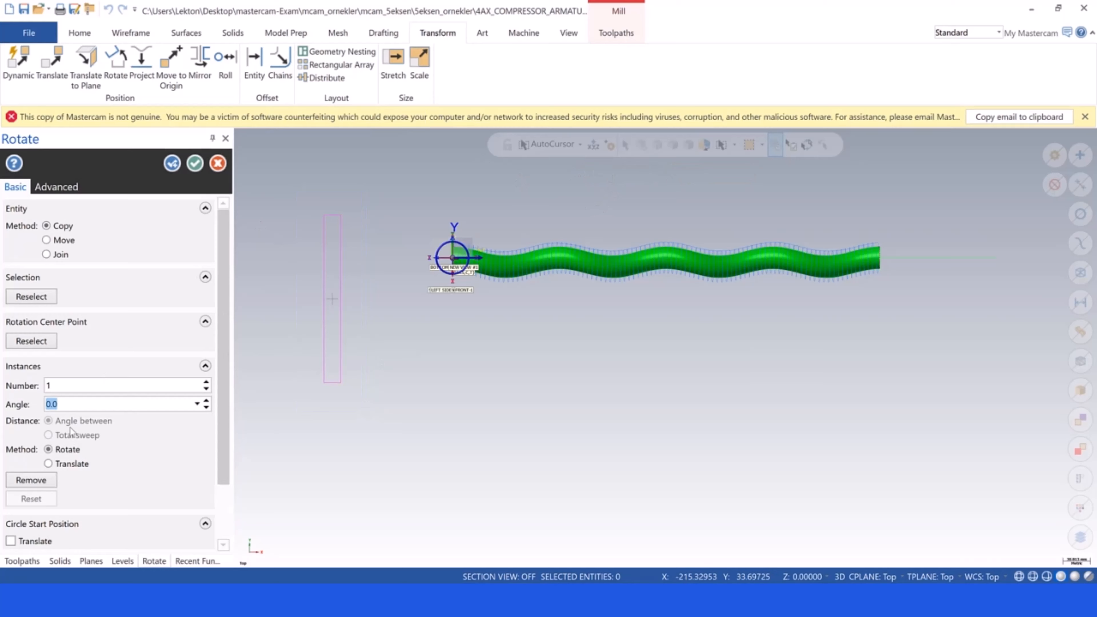
text(45)
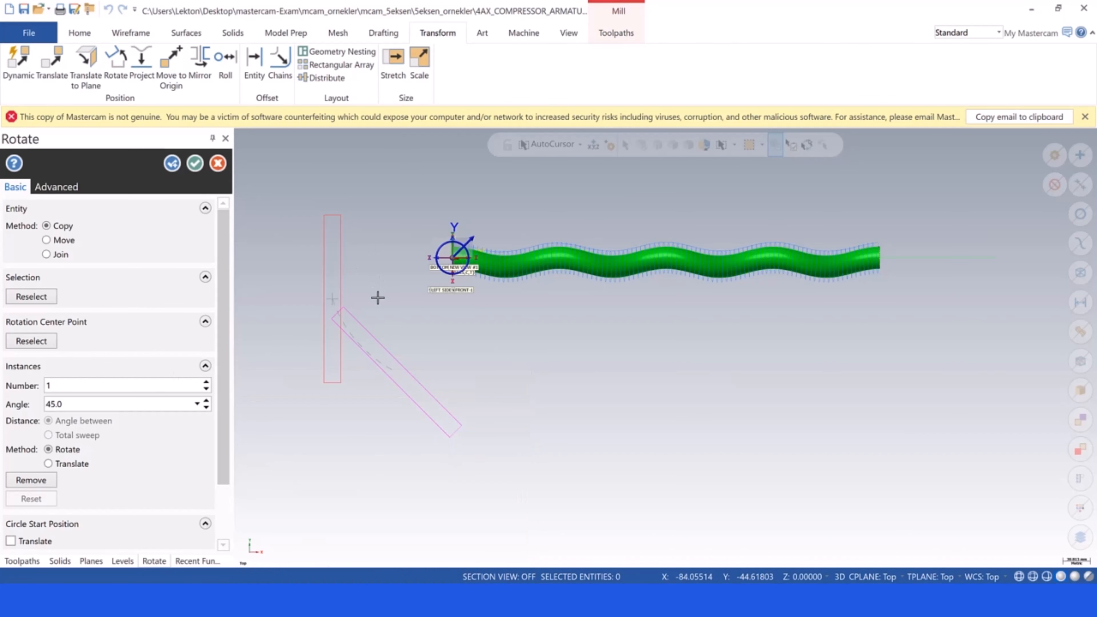
Preview the rotated rectangle copy at 50 and 90 degrees, and cancel the rotation
click(72, 403)
text(50.0)
key(Return)
click(78, 402)
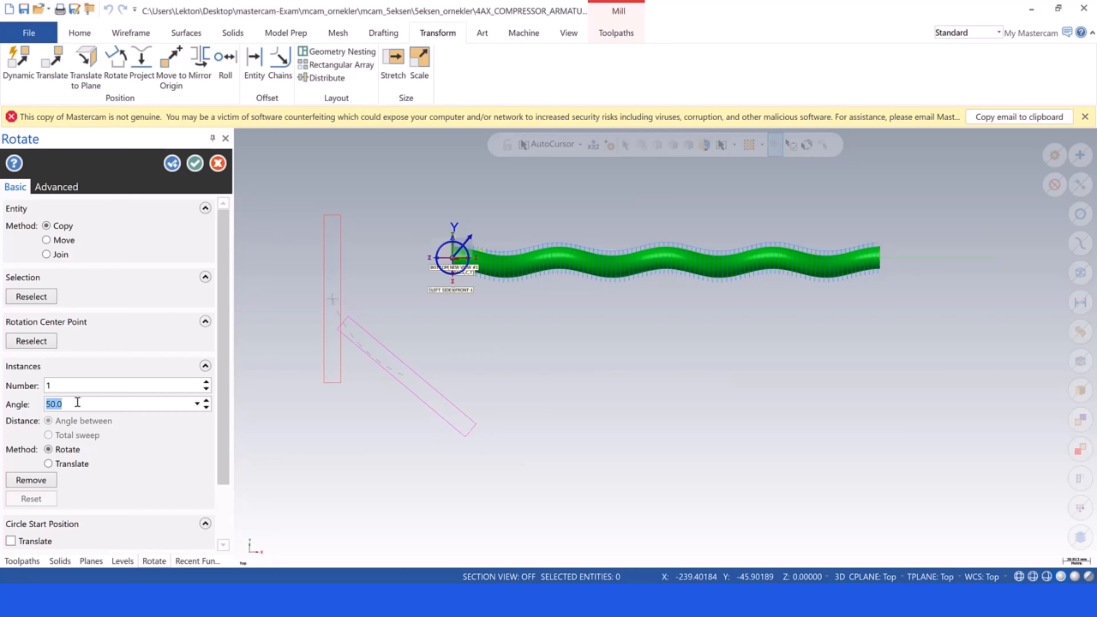
text(90.0)
key(Return)
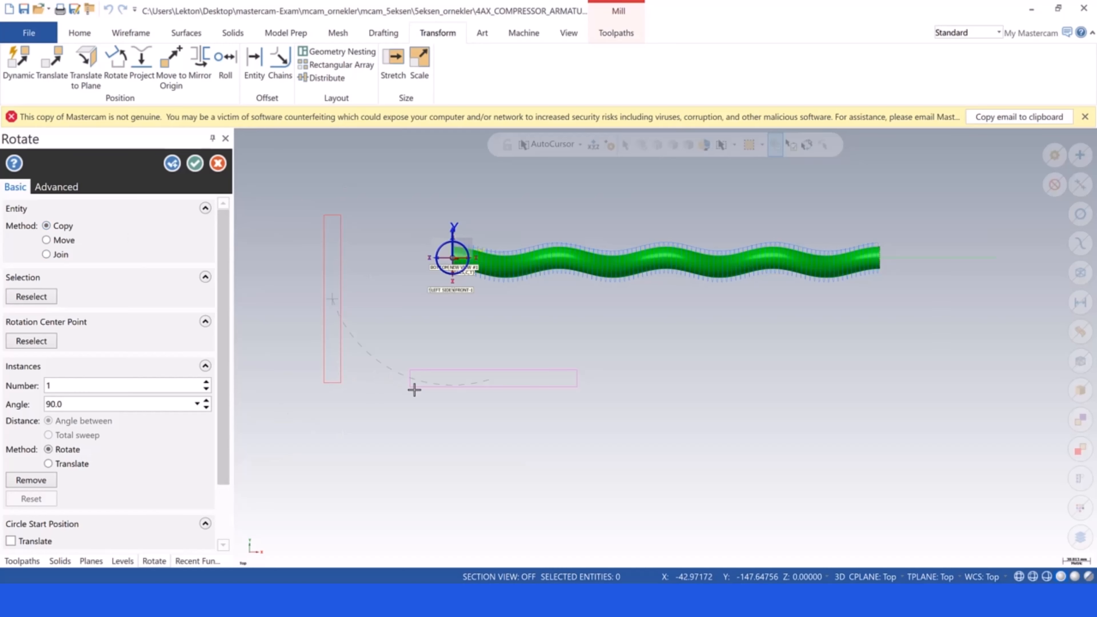
click(218, 164)
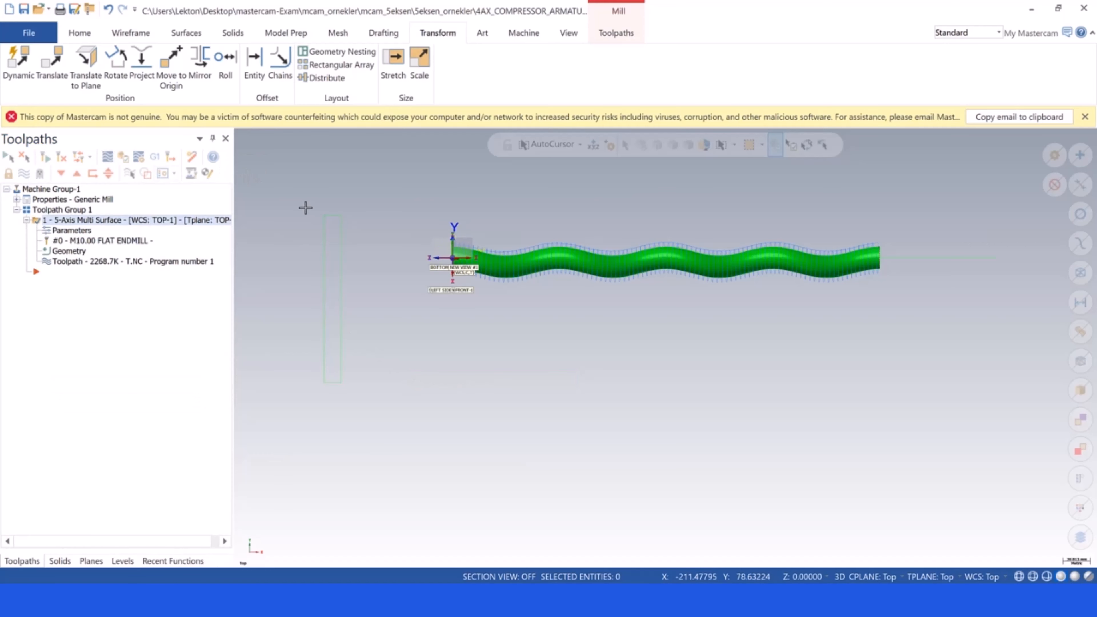
Delete the narrow rectangle beside the bar and briefly check the toolpath's tool axis control settings
drag(309, 197, 363, 438)
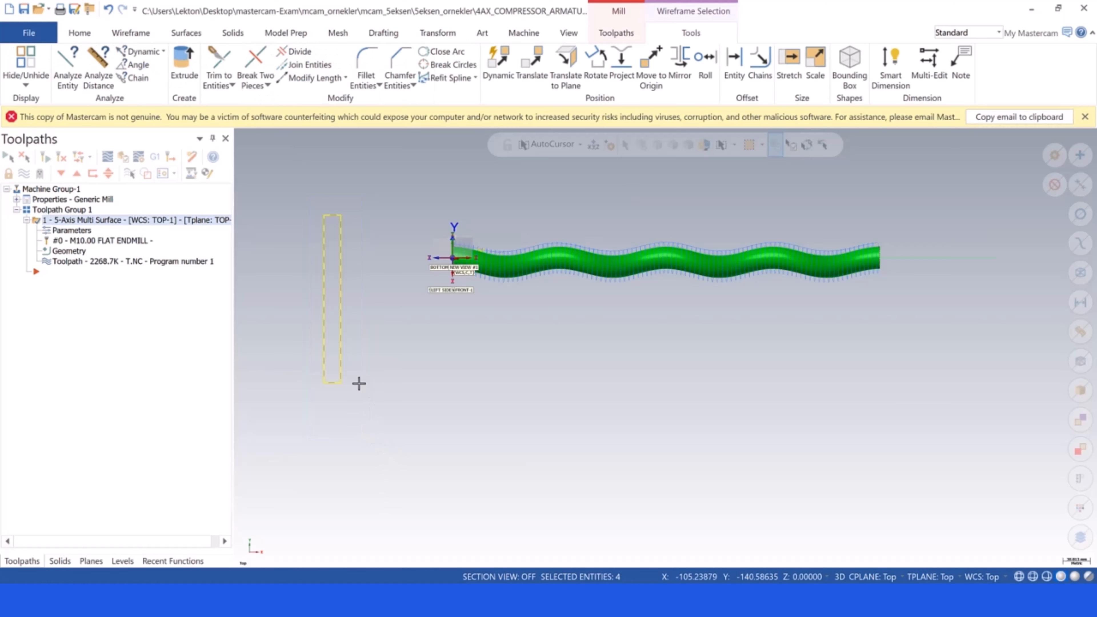
key(Delete)
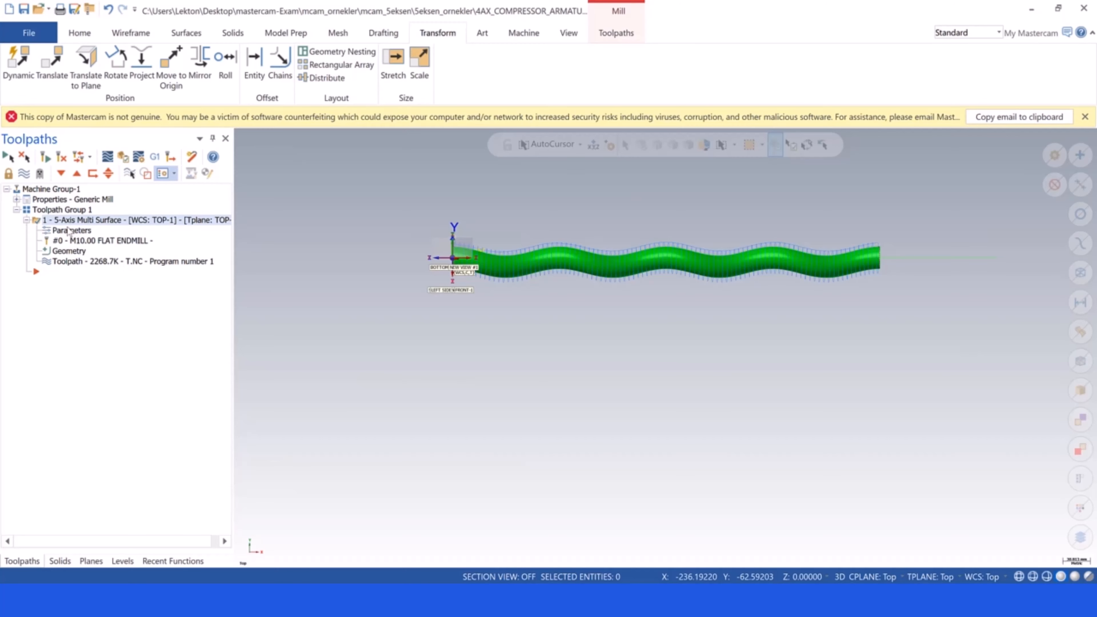
click(69, 231)
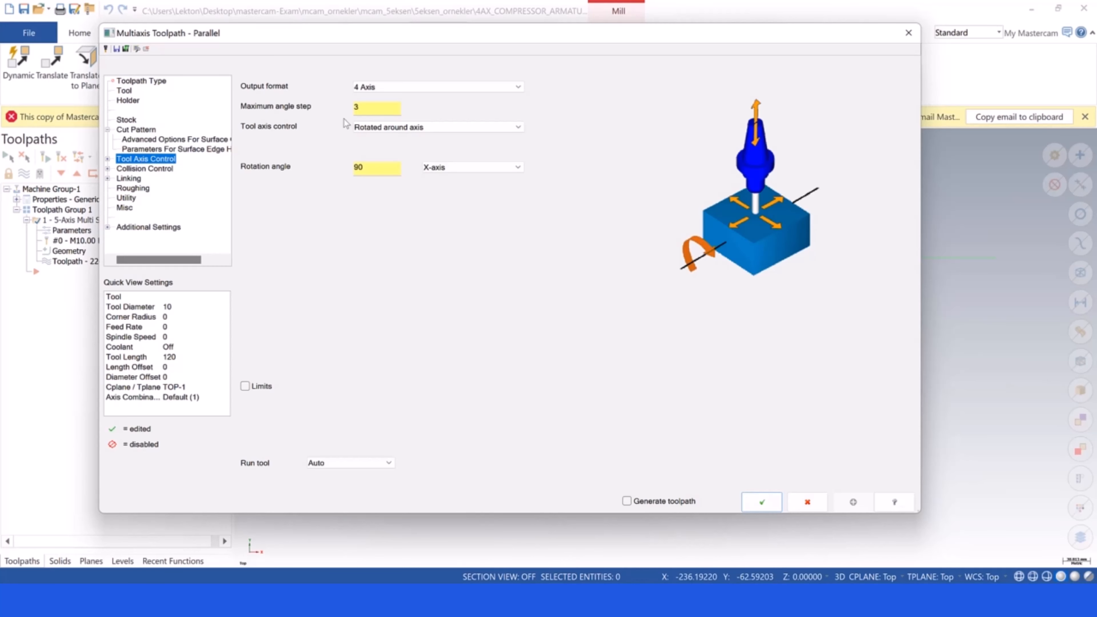
click(909, 34)
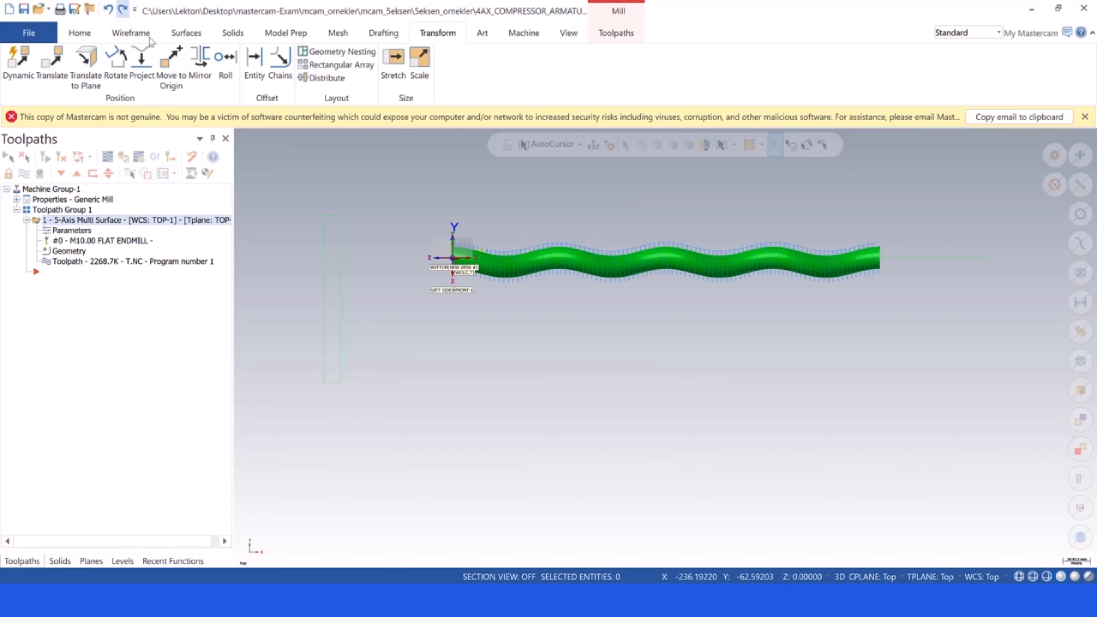
click(135, 33)
click(86, 65)
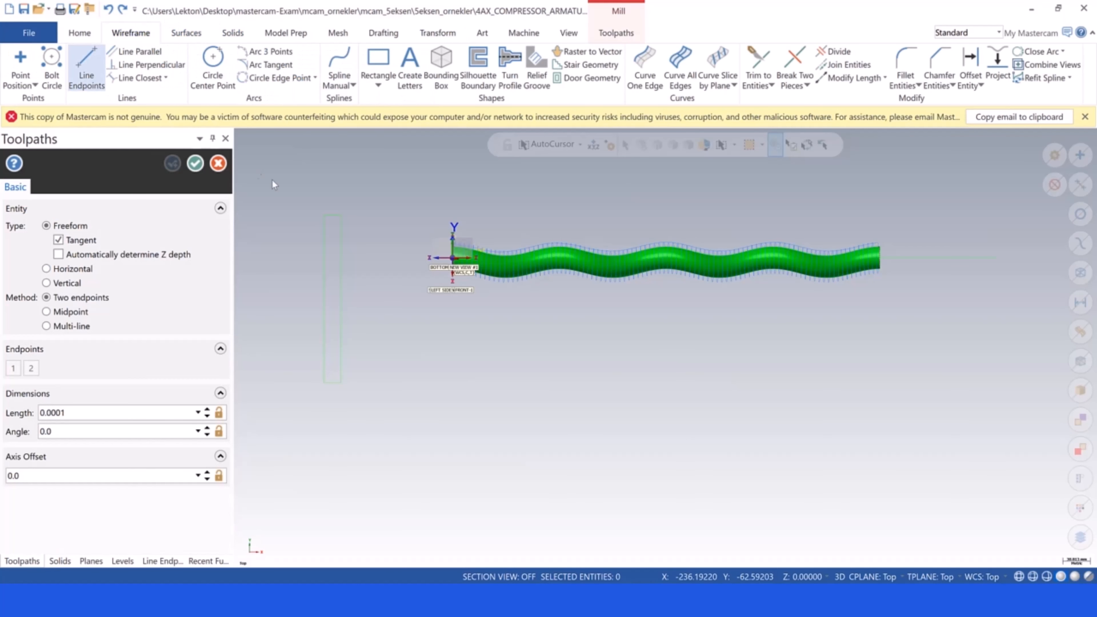
click(331, 221)
click(331, 217)
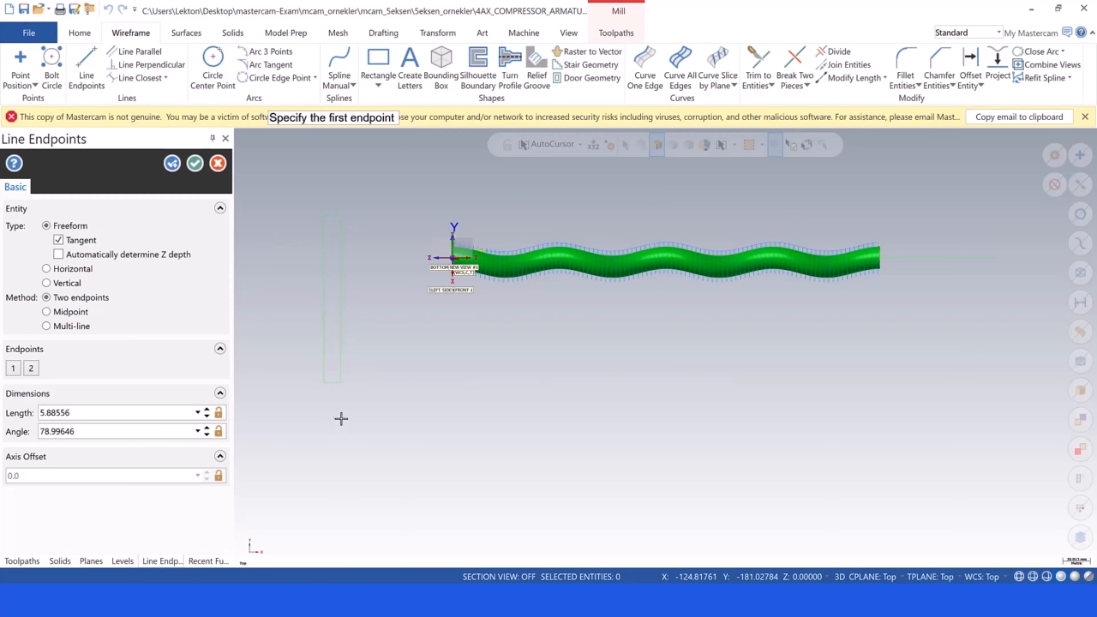
key(Escape)
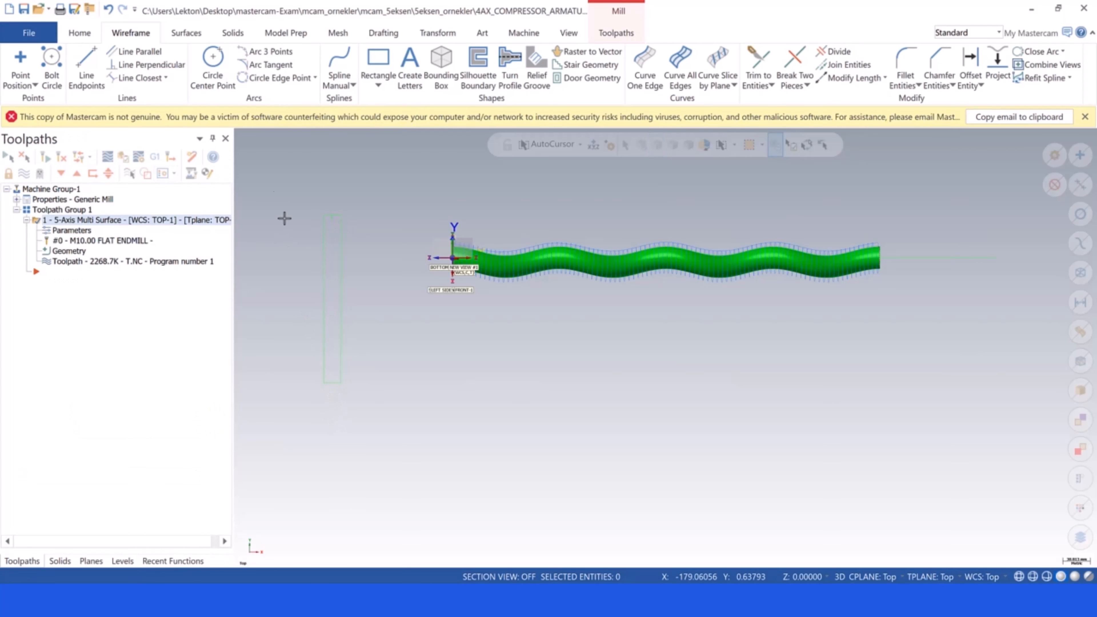
Draw a vertical line from the midpoint of the rectangle's upper edge down past its lower edge, and select the line
click(86, 65)
click(332, 217)
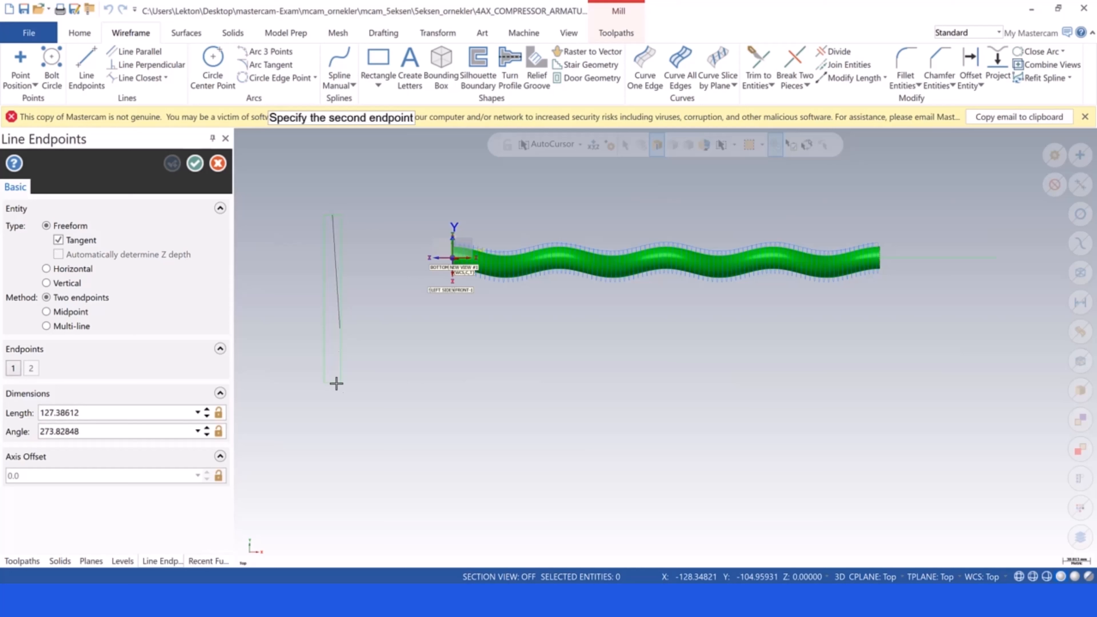
click(335, 436)
key(Escape)
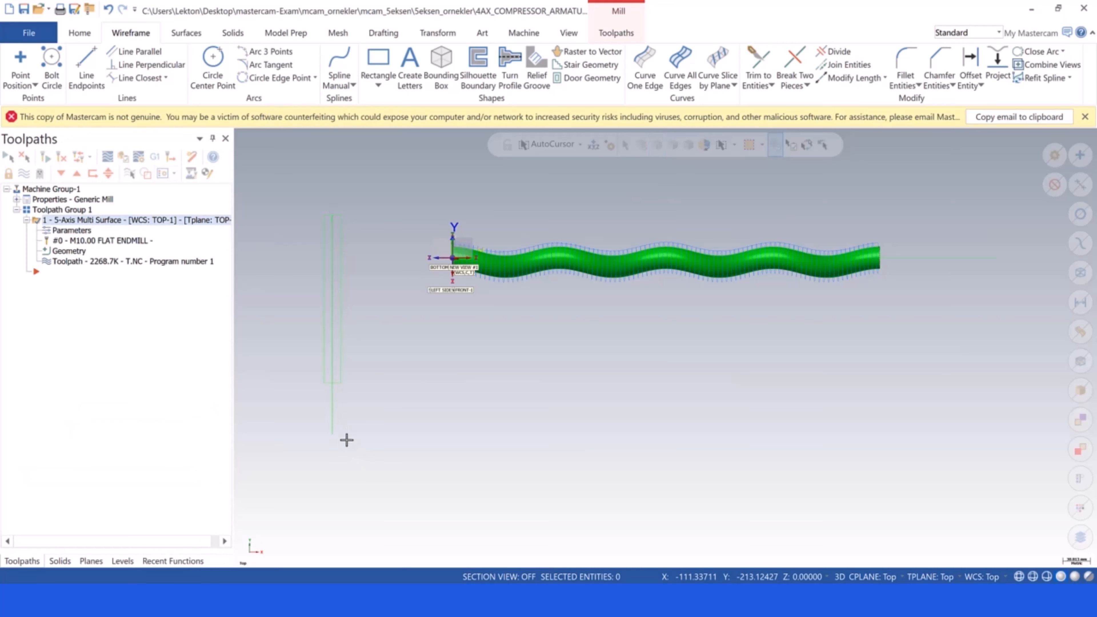
click(334, 423)
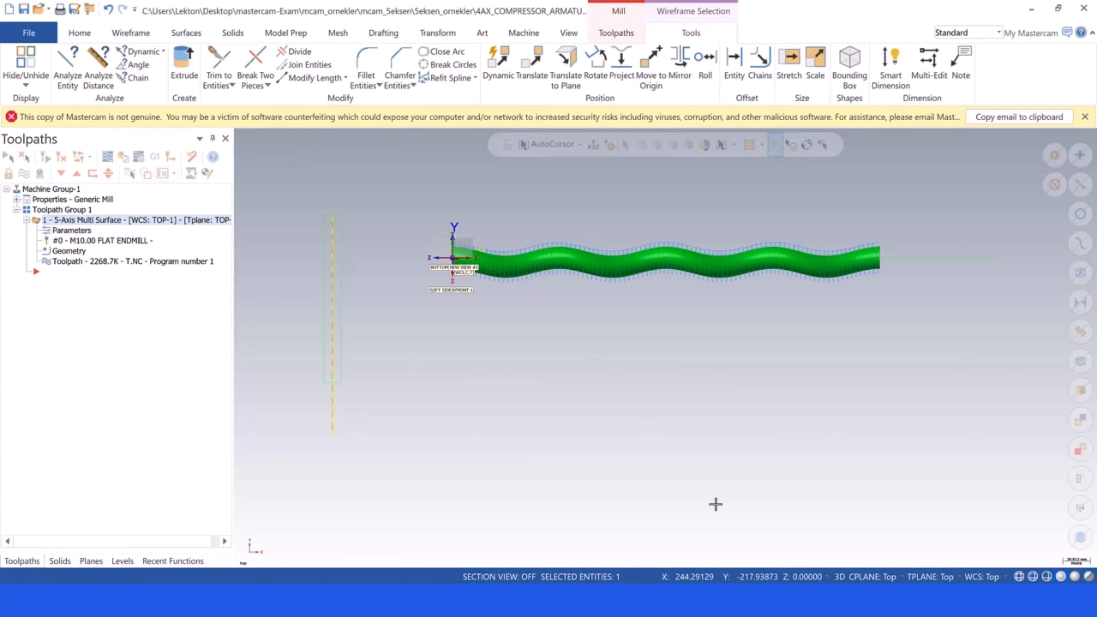
Reopen the parallel toolpath parameters and examine the tool axis control methods, keeping Rotated around axis
double_click(72, 231)
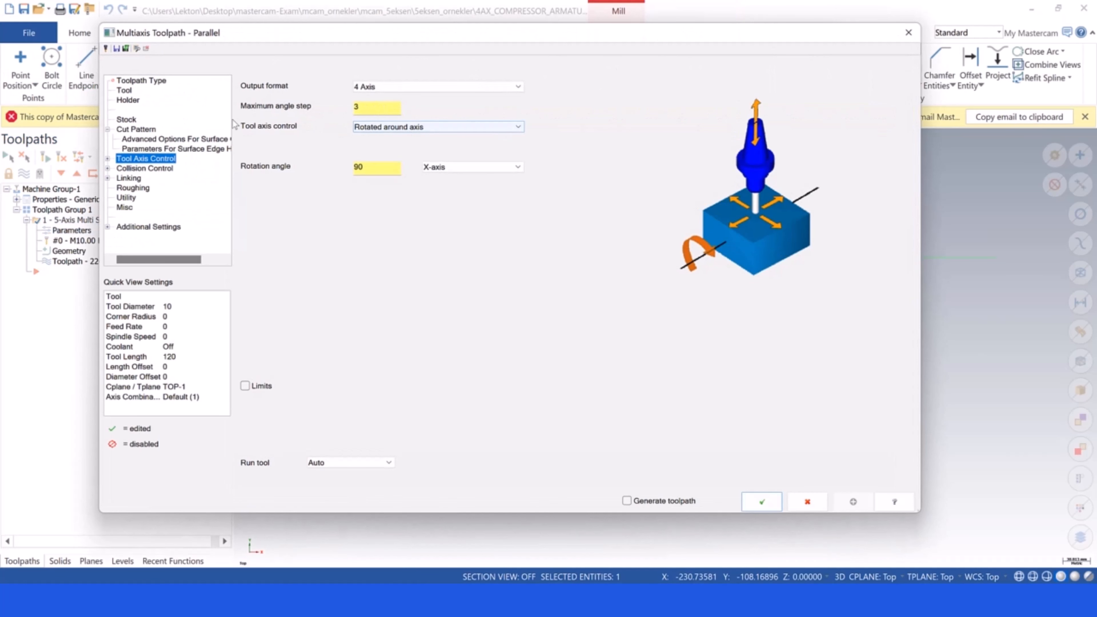
click(383, 130)
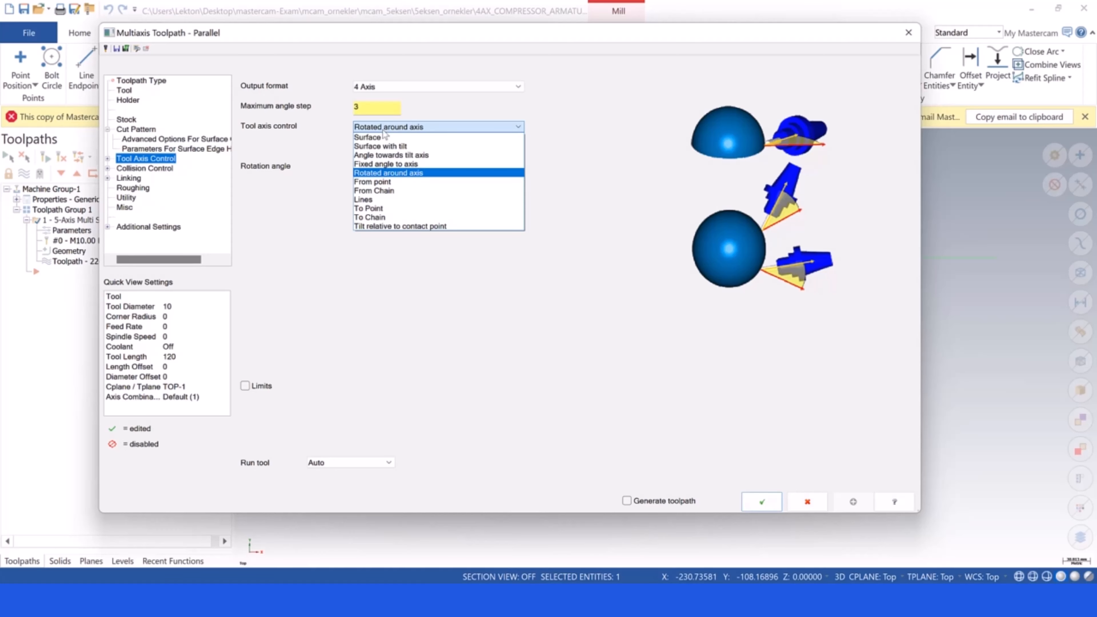
click(384, 127)
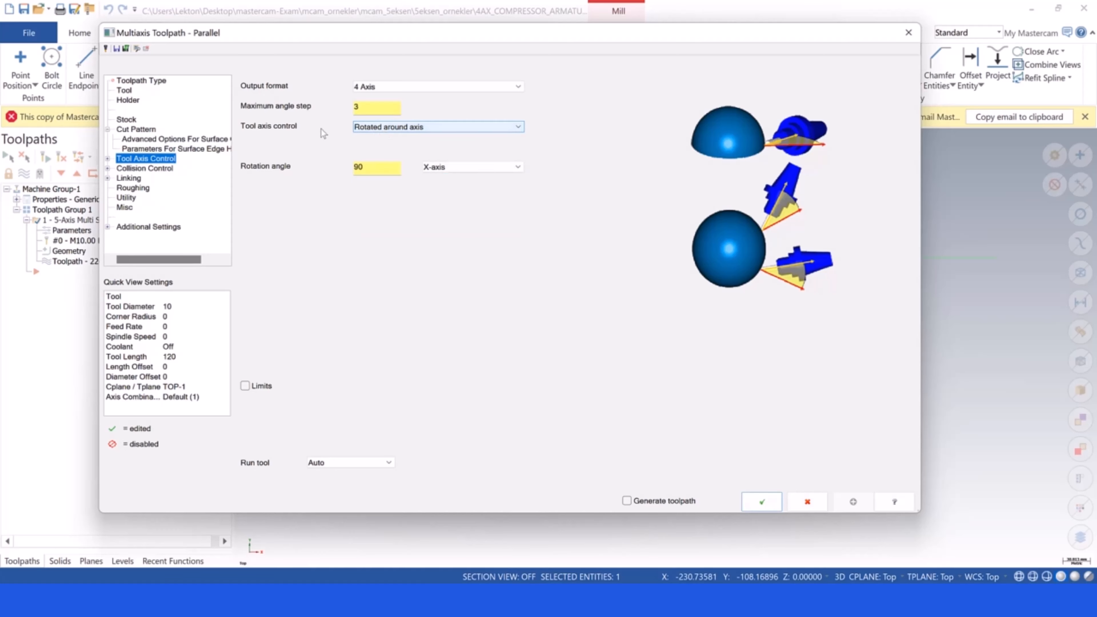
Check which machining geometry is selected in the cut pattern, leaving the selection as it is
click(137, 130)
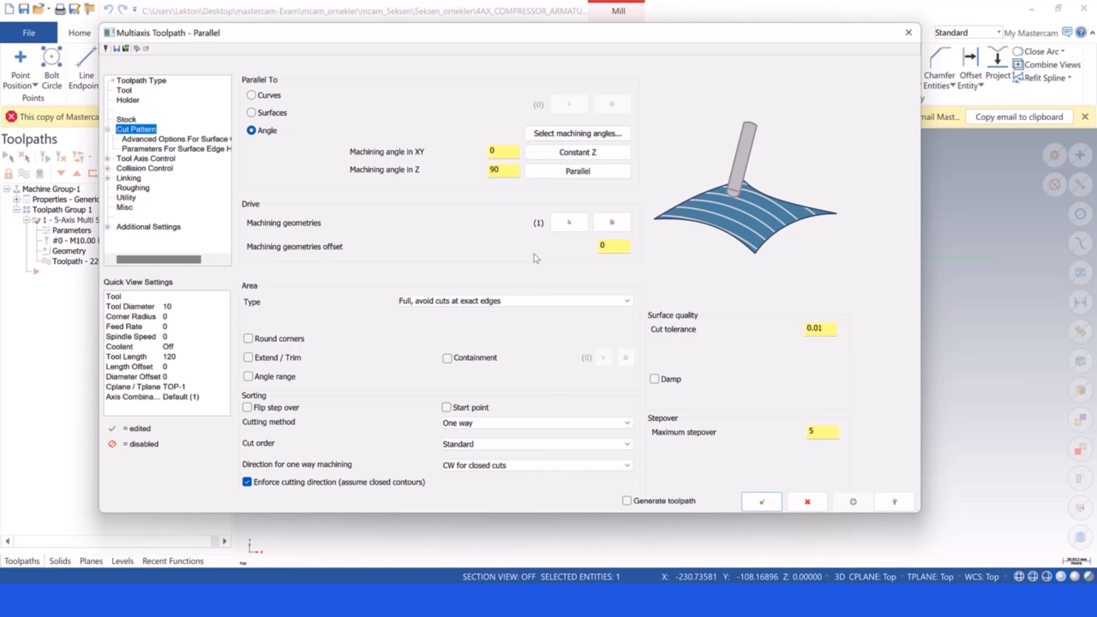
click(569, 223)
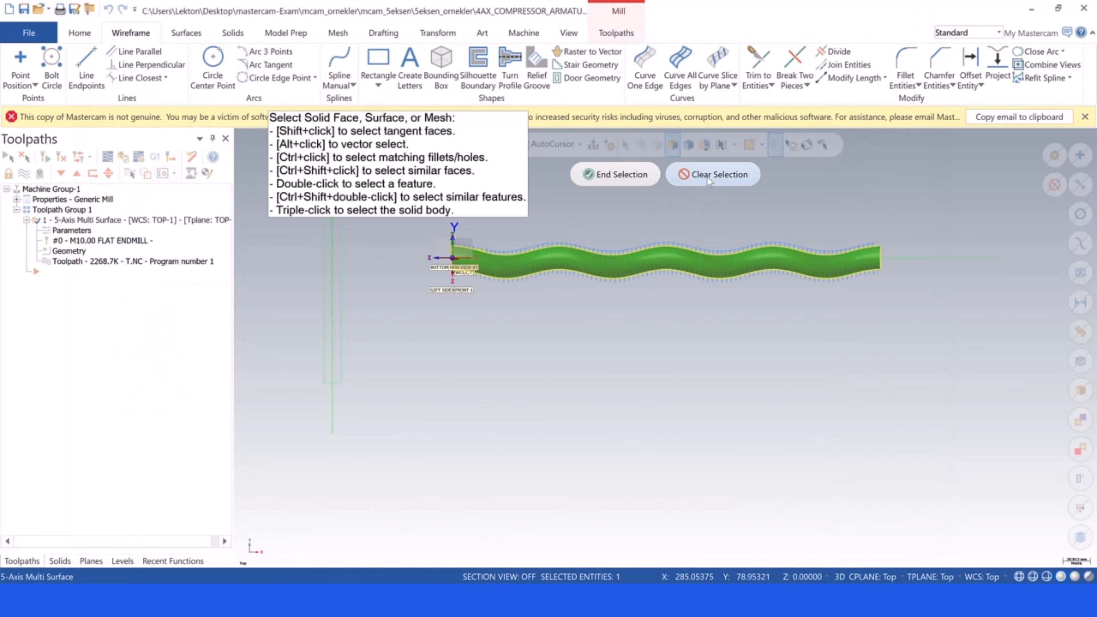
key(Escape)
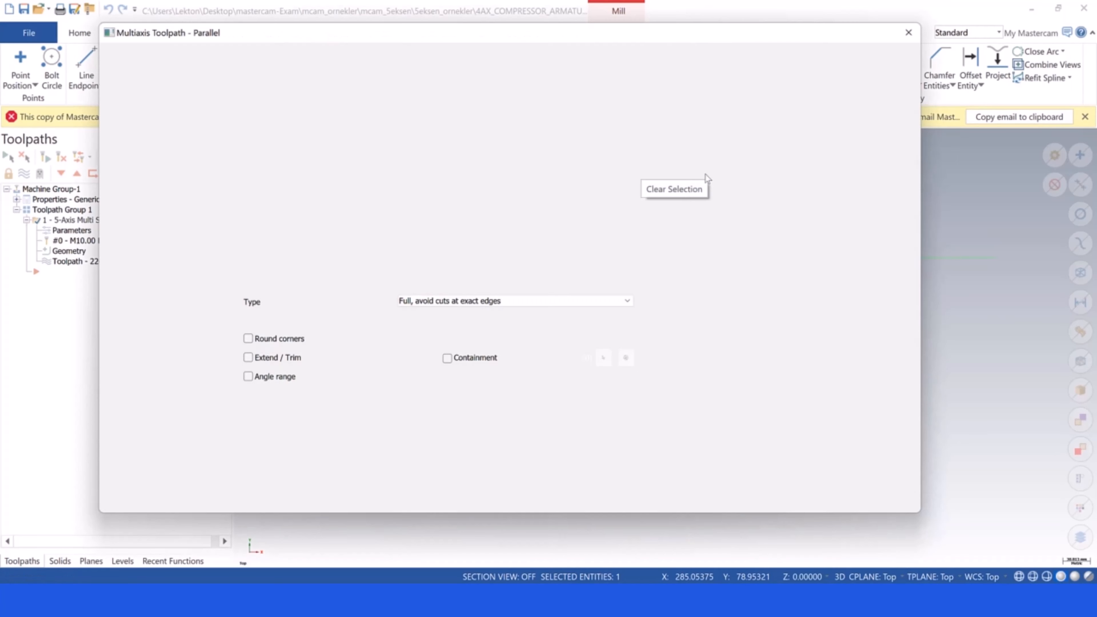
Review the tool axis rotation angle and its reference axis, keeping 90 degrees and X-axis
click(135, 159)
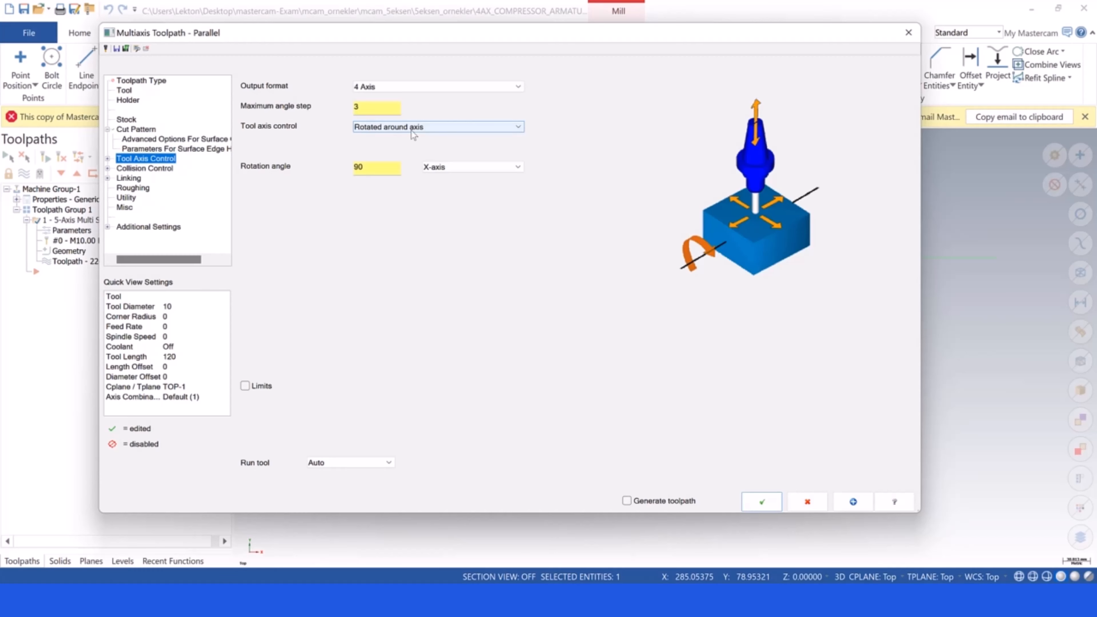
double_click(372, 170)
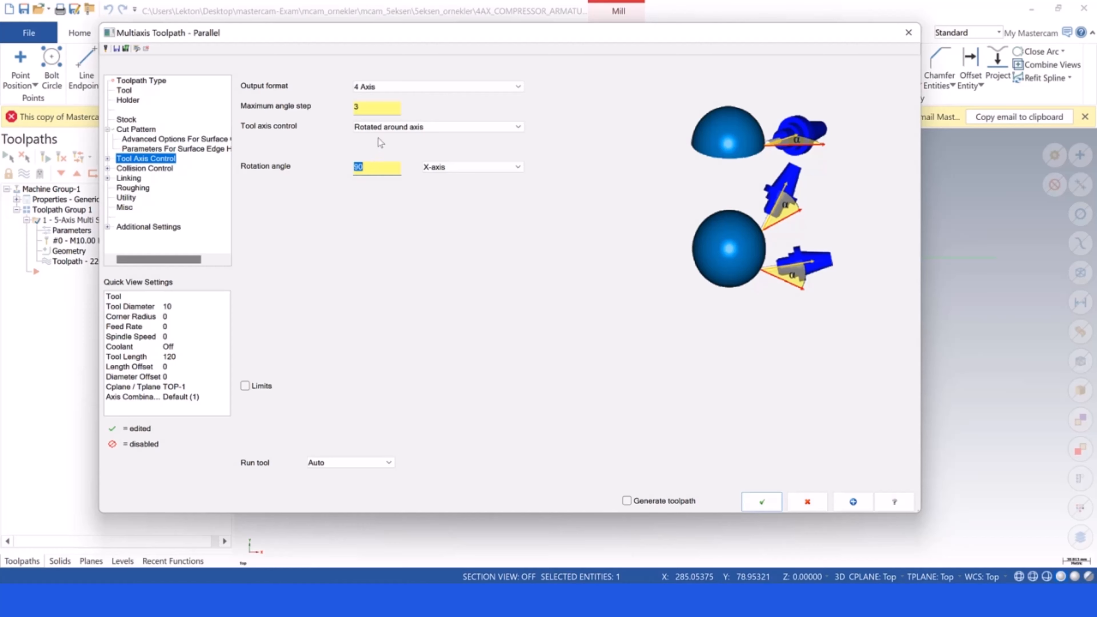
click(456, 167)
click(457, 171)
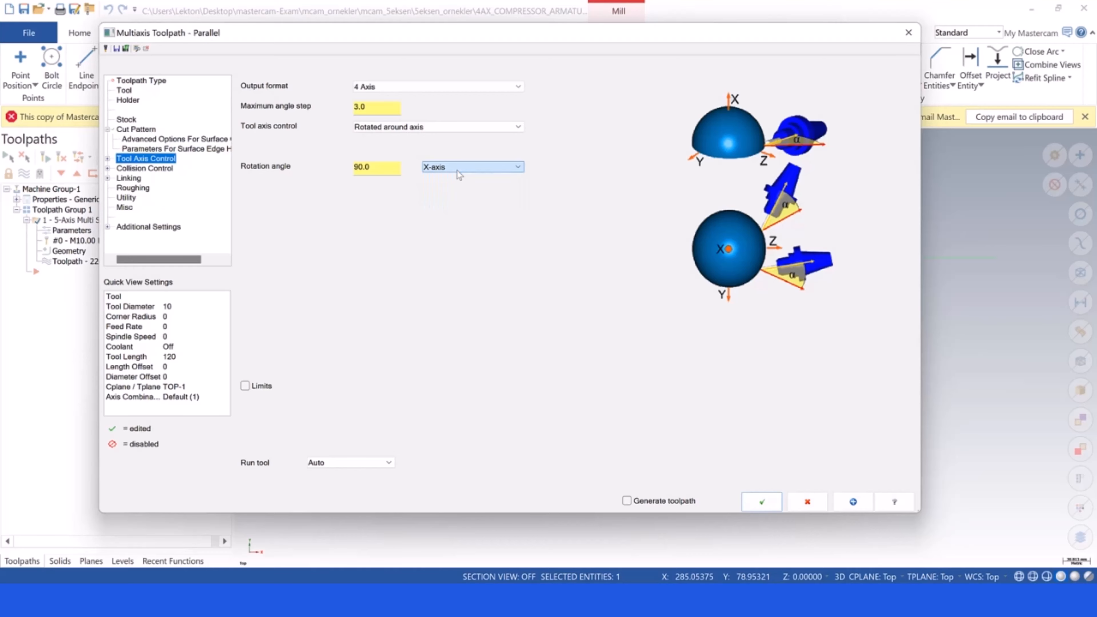
Close the toolpath parameters without saving and backplot the toolpath to inspect the tool's starting orientation at the bar's end
click(805, 501)
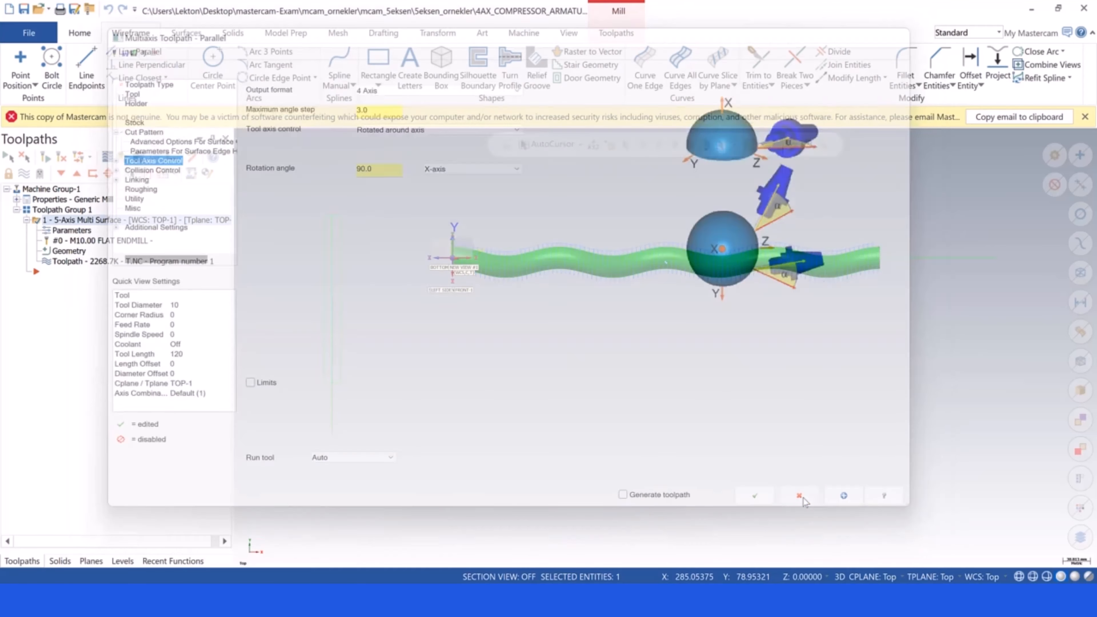
click(109, 159)
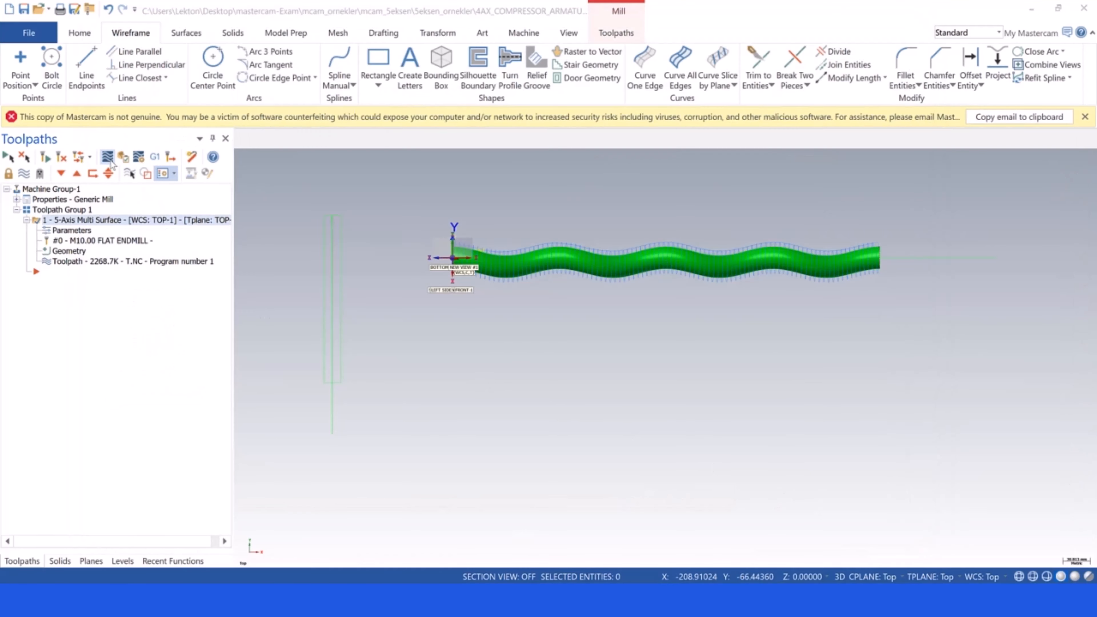
middle_drag(606, 260, 452, 168)
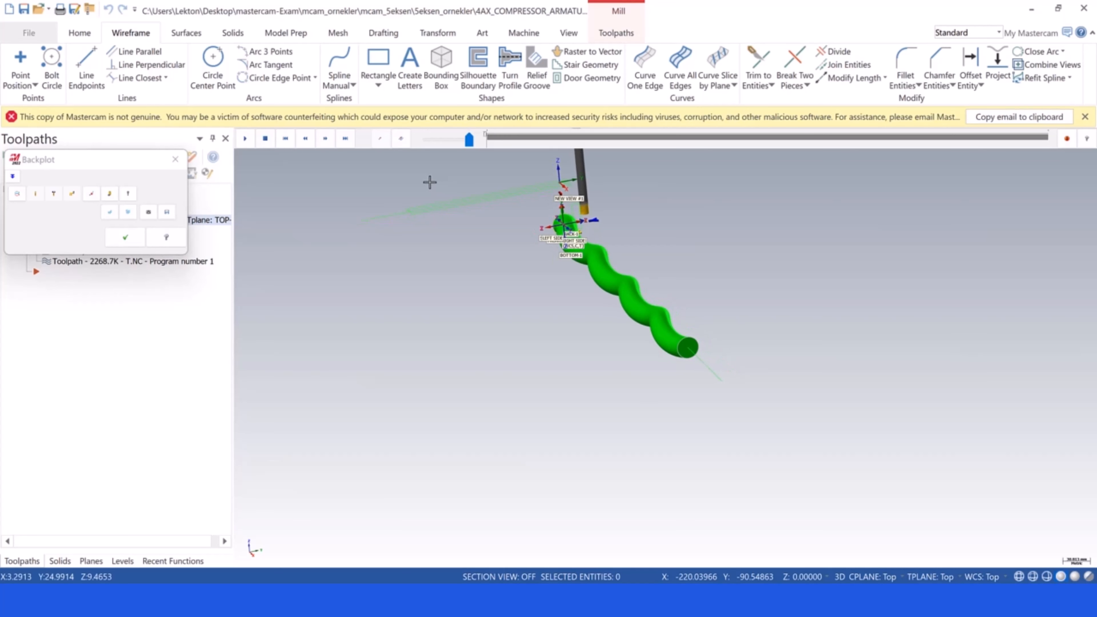
scroll(625, 194, up, 3)
scroll(614, 225, up, 5)
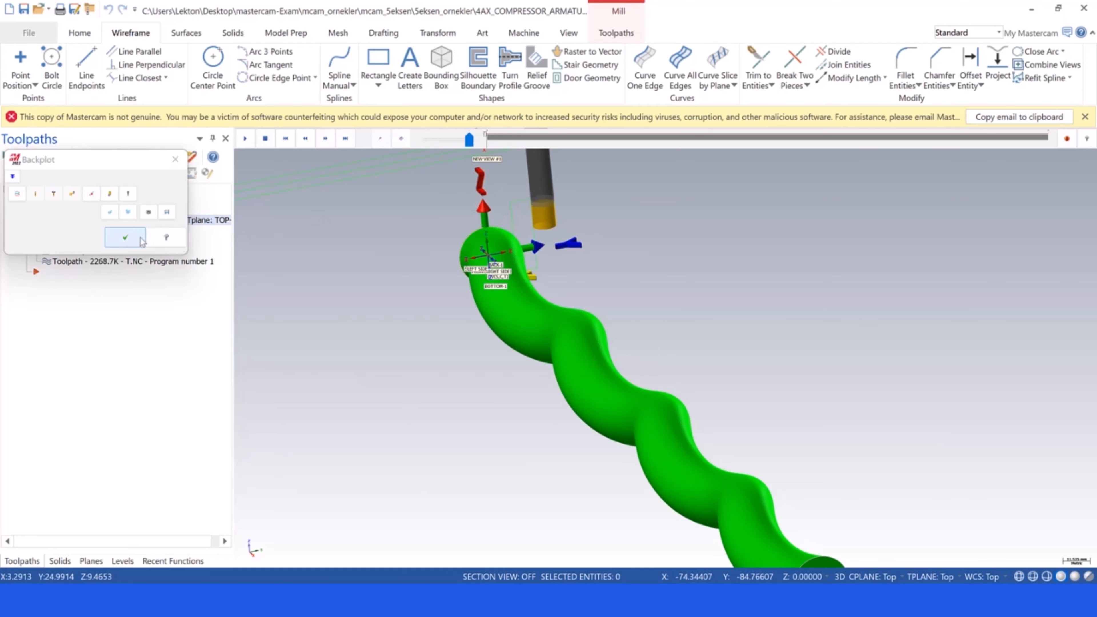
click(125, 238)
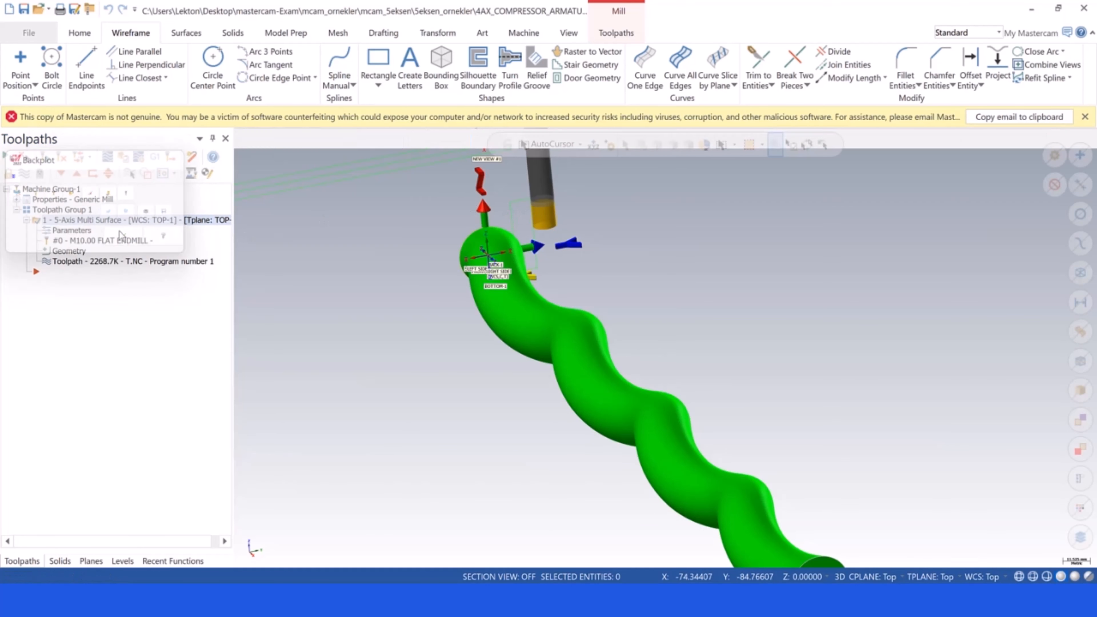
Reopen the parallel toolpath parameters and review the linking and roughing settings
click(72, 231)
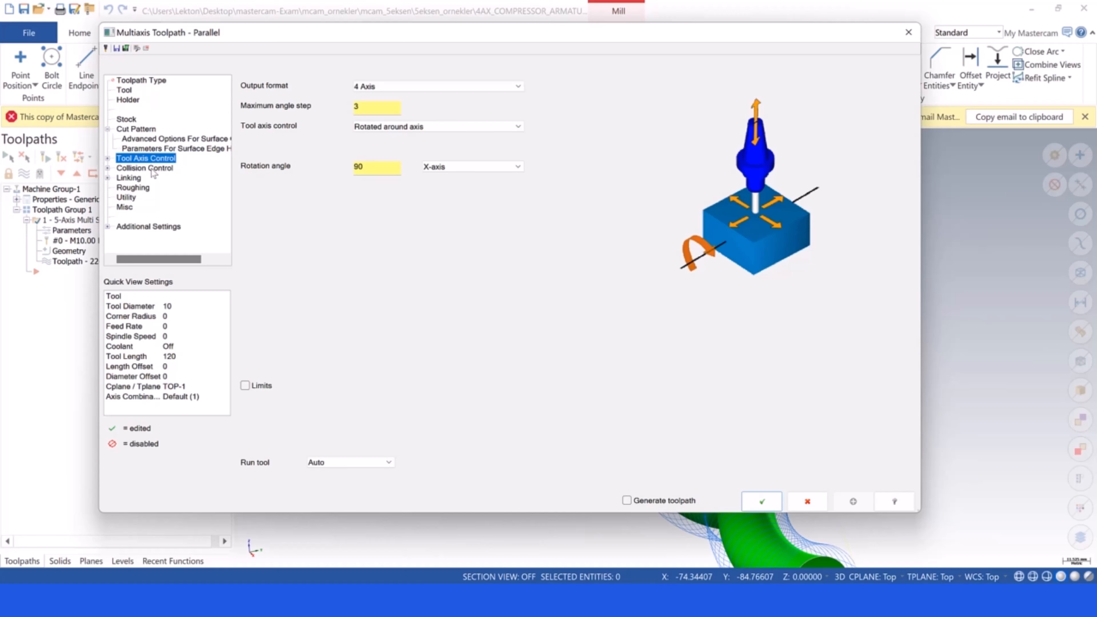
click(128, 179)
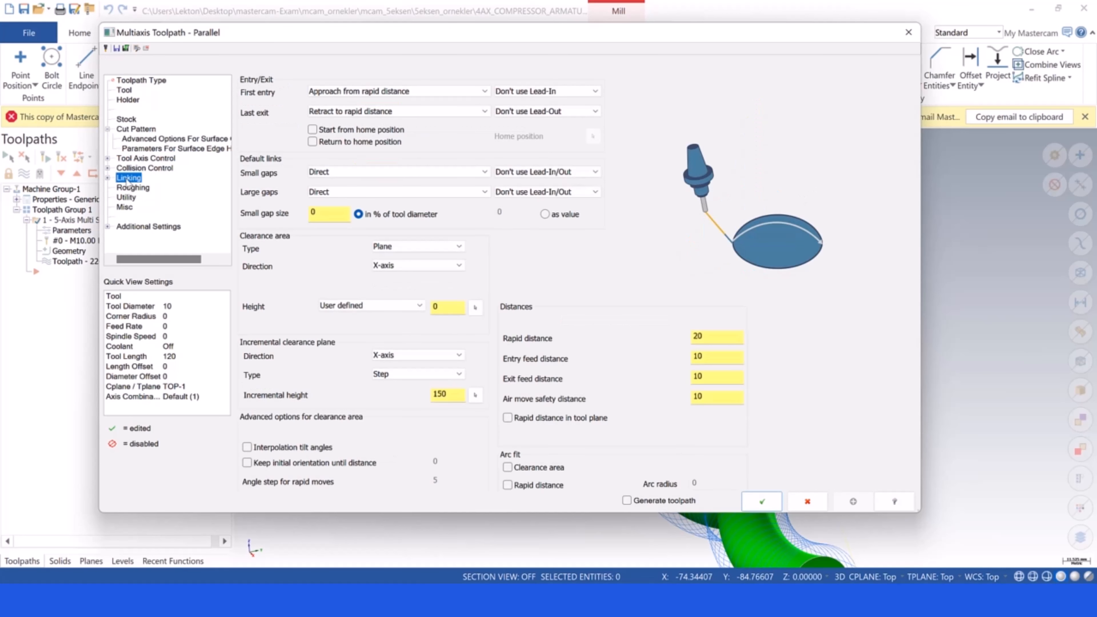
click(129, 197)
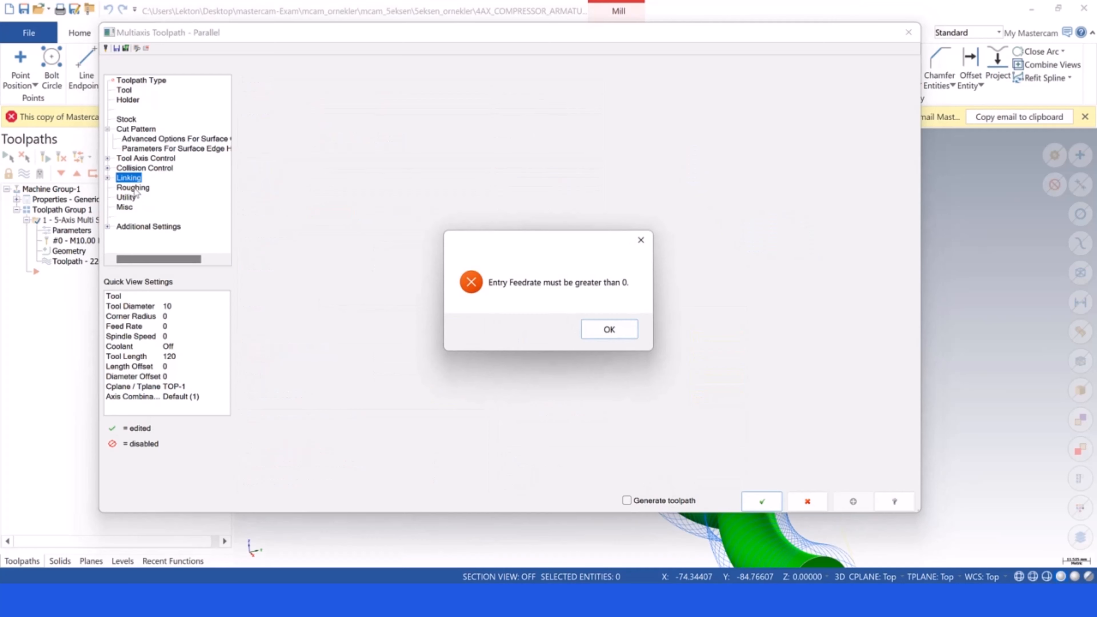
click(609, 330)
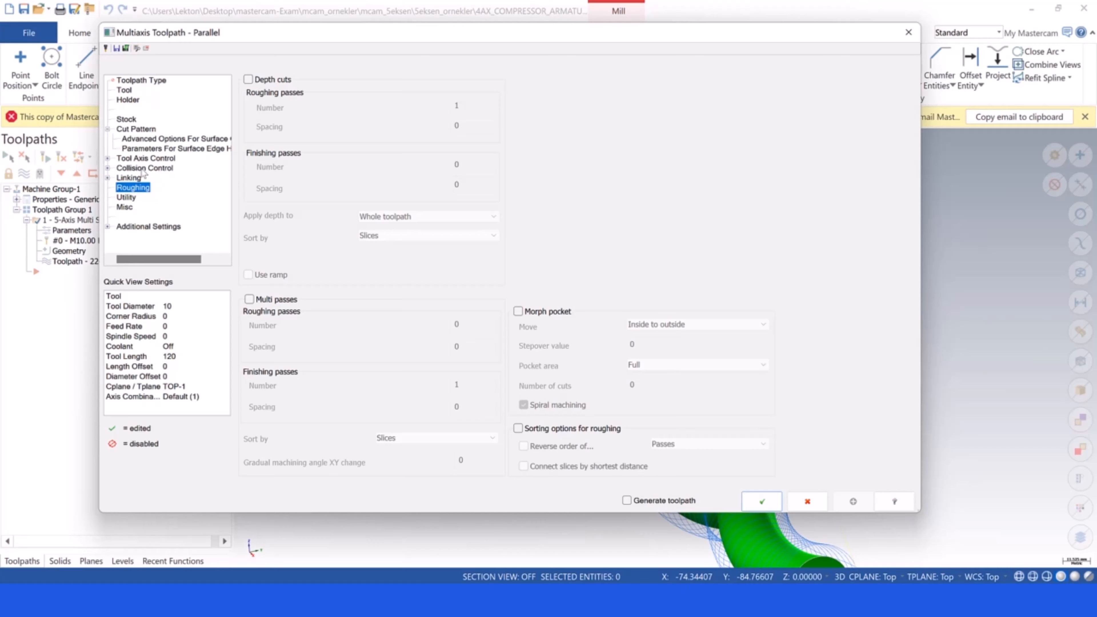
Review the surface edge handling, toolpath type, cut pattern and tool axis control settings of the parallel toolpath
click(158, 141)
click(158, 148)
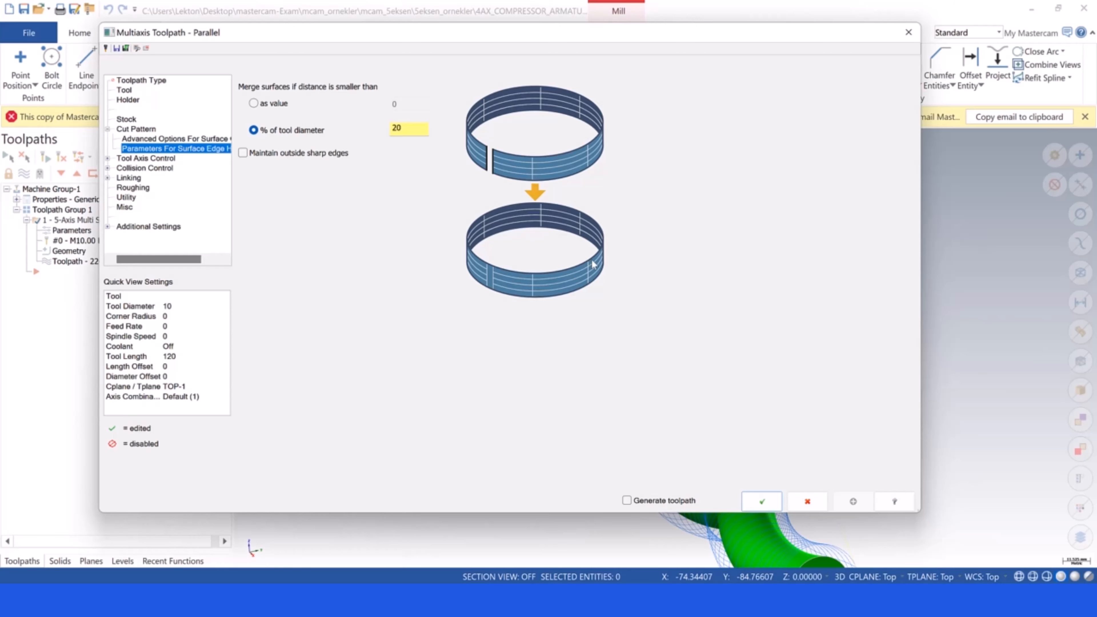
click(143, 131)
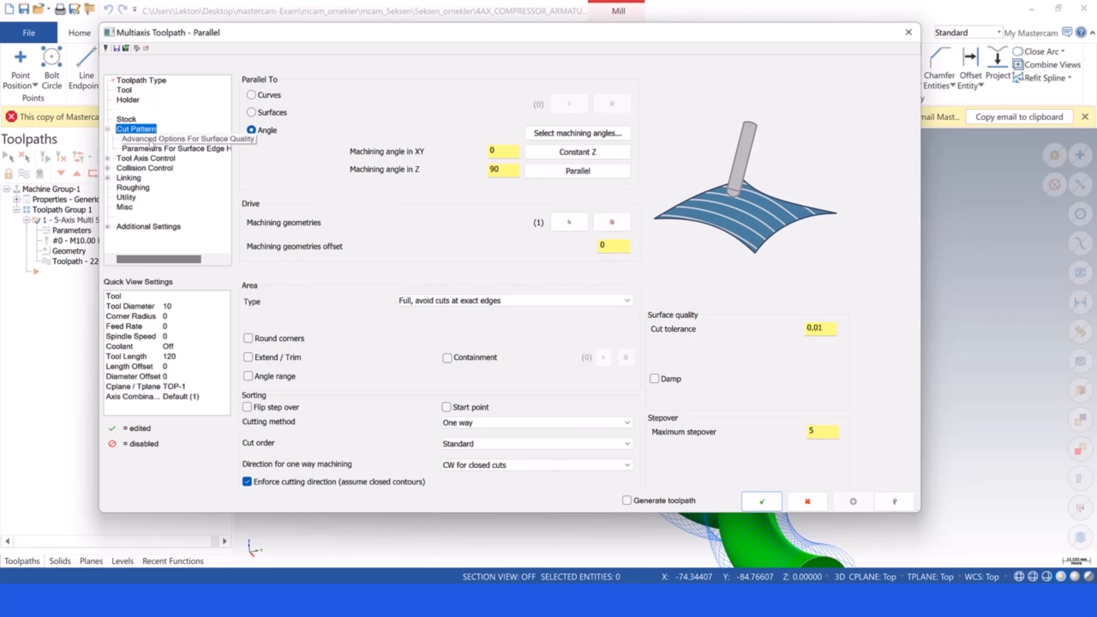
click(147, 84)
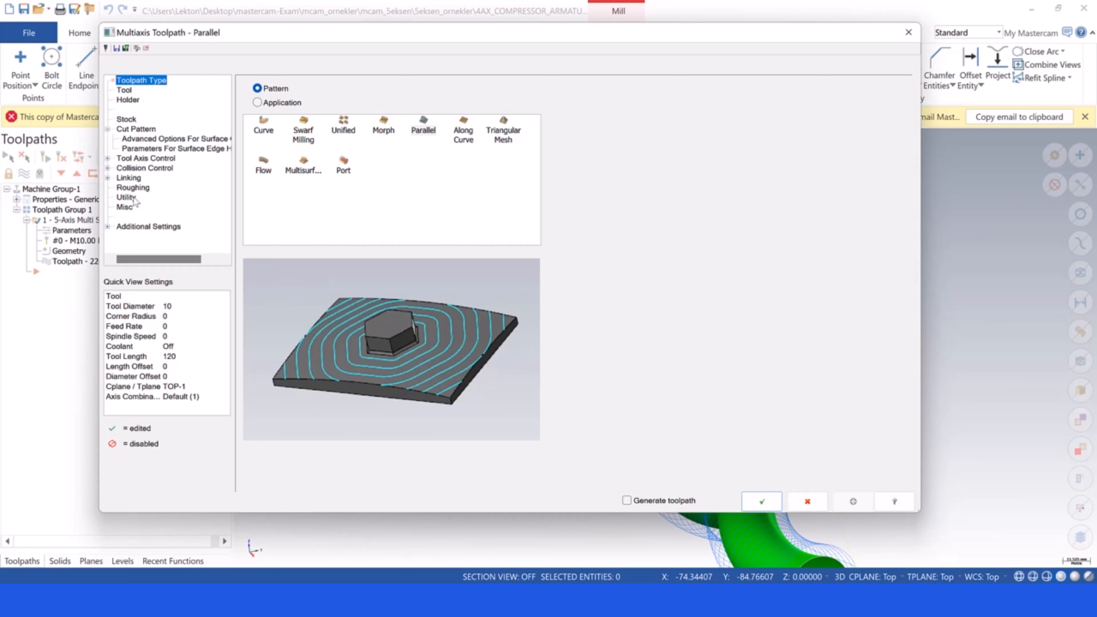
click(136, 129)
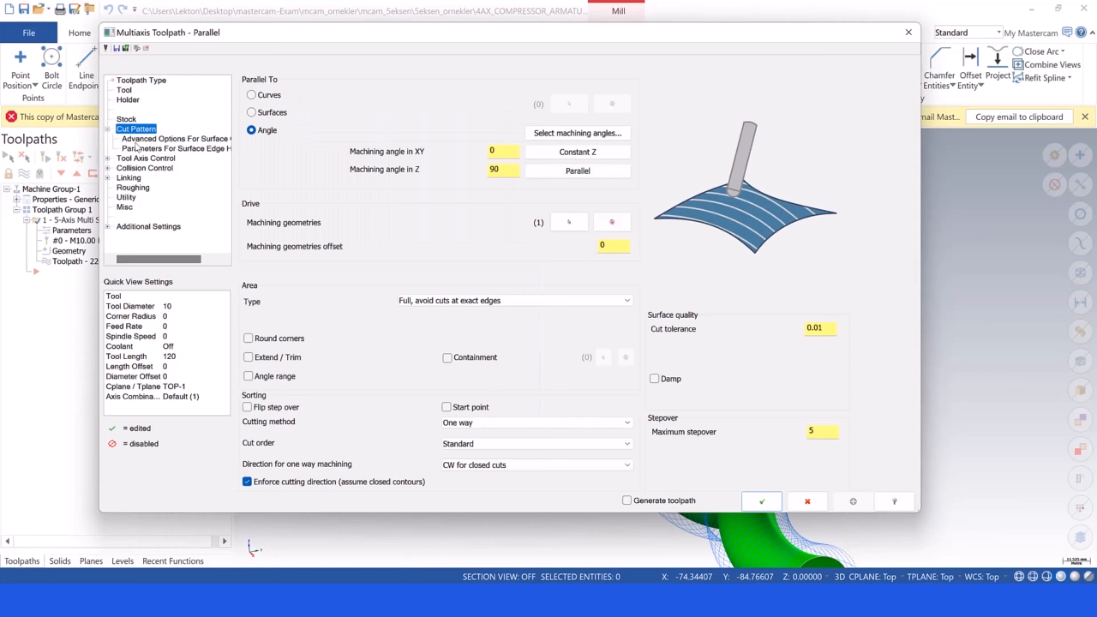
click(143, 159)
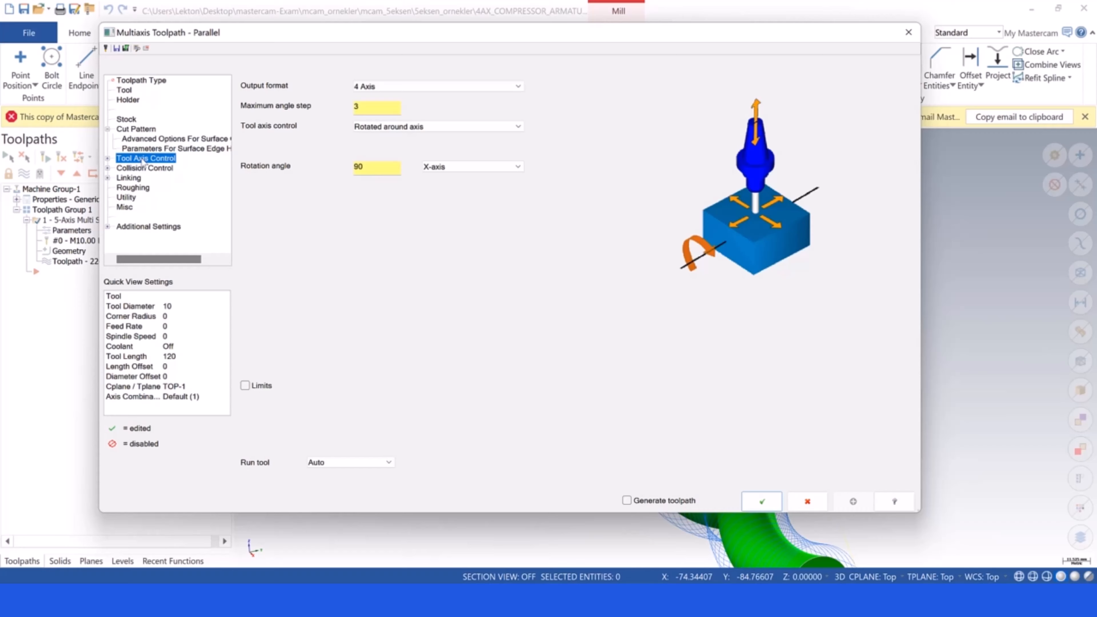
click(140, 131)
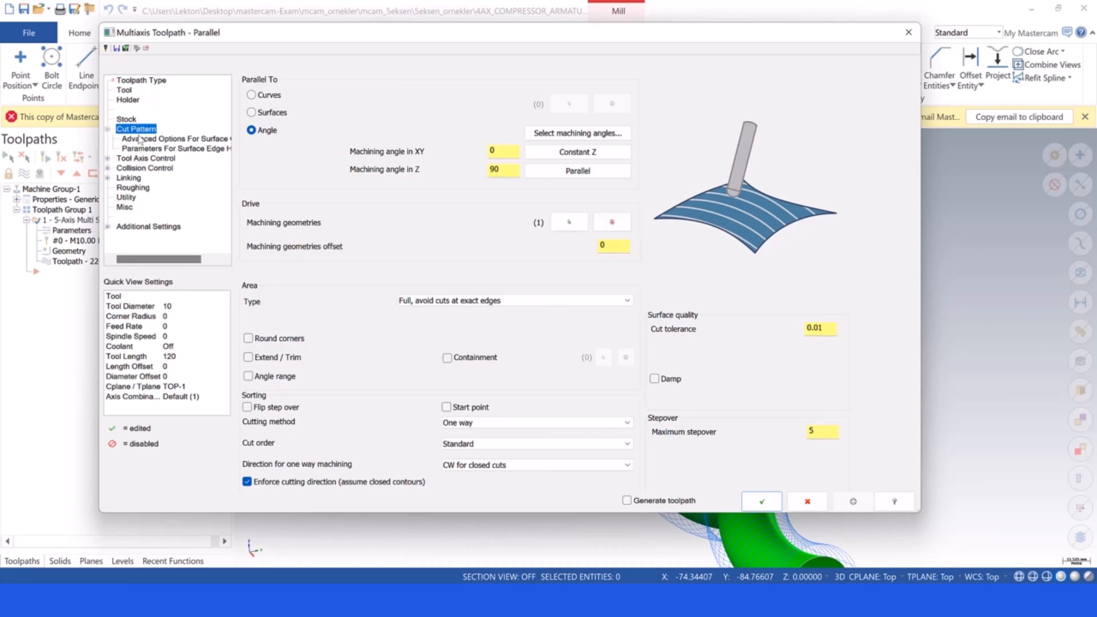
click(136, 160)
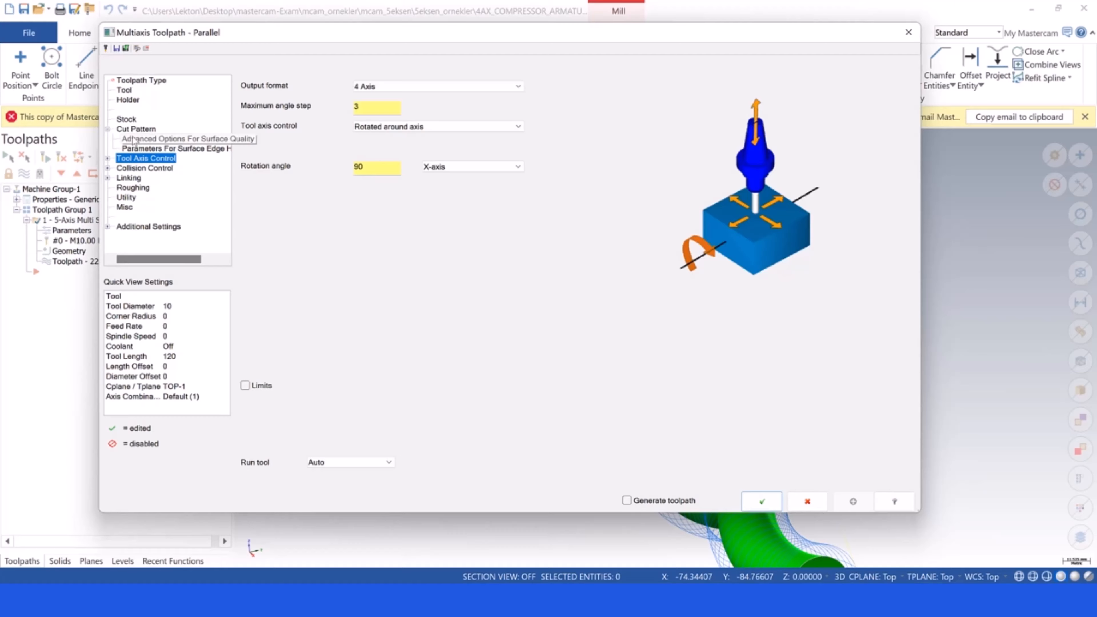
Examine the chaining tolerance and the surface merge distance in % of tool diameter, and close the parameters without saving
click(149, 140)
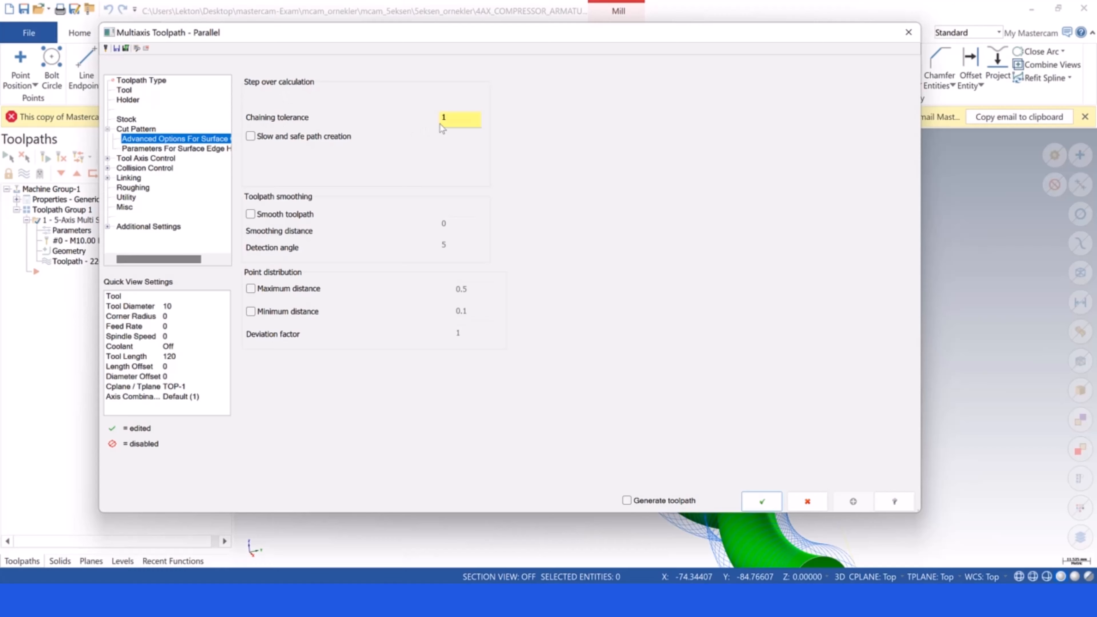
double_click(454, 122)
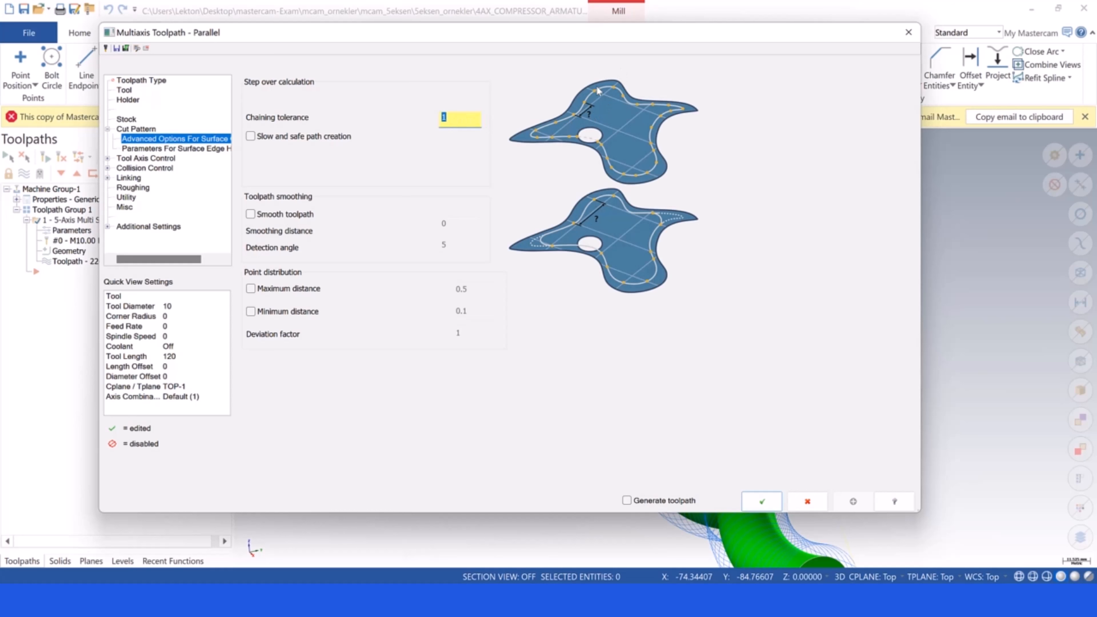
click(135, 149)
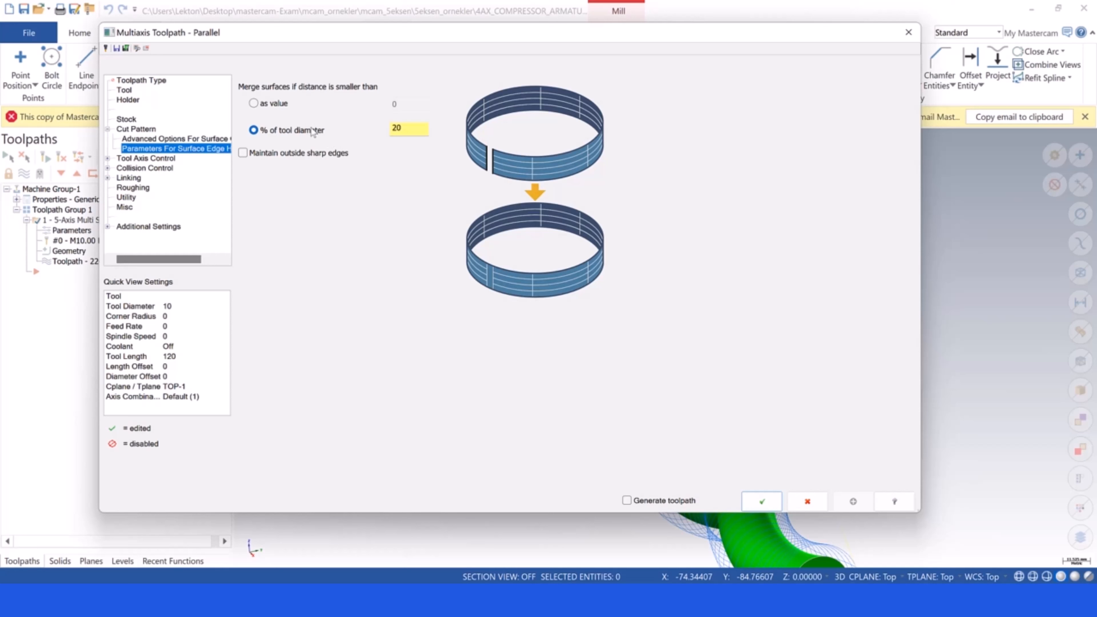
drag(408, 129, 380, 135)
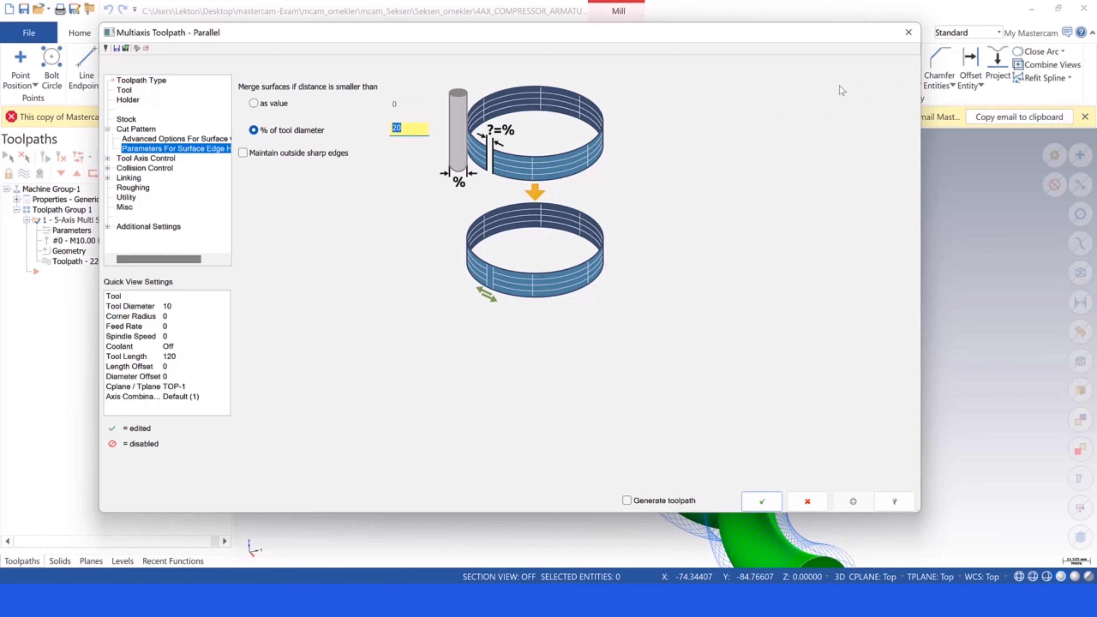
click(909, 32)
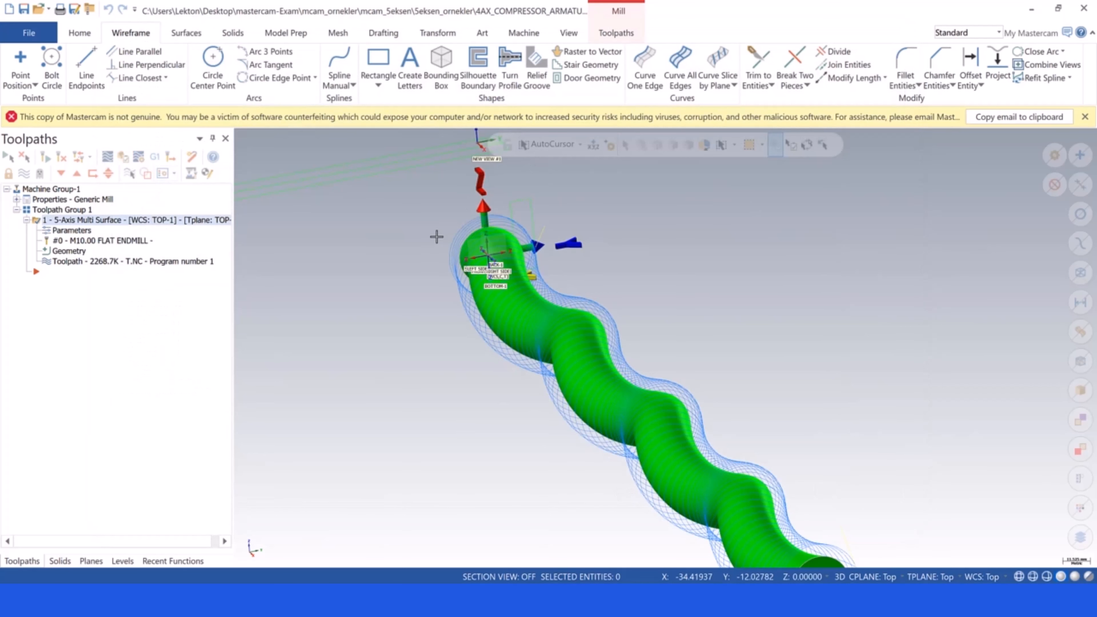
Delete the sketched tool rectangle and its centre line beside the bar, working in the Top view
scroll(436, 236, down, 5)
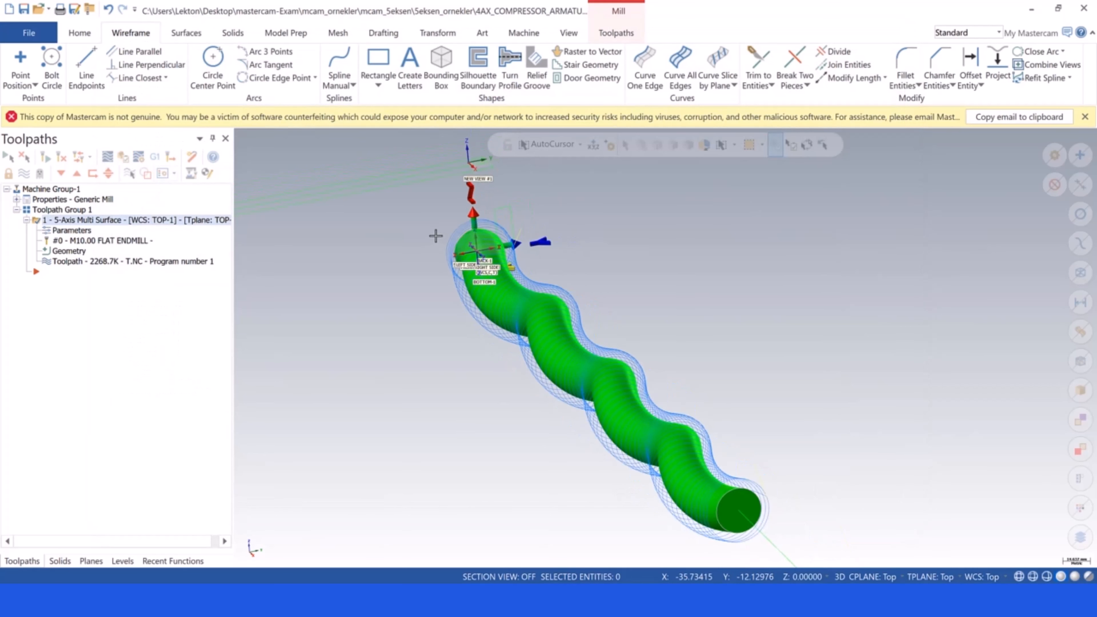
right_click(294, 298)
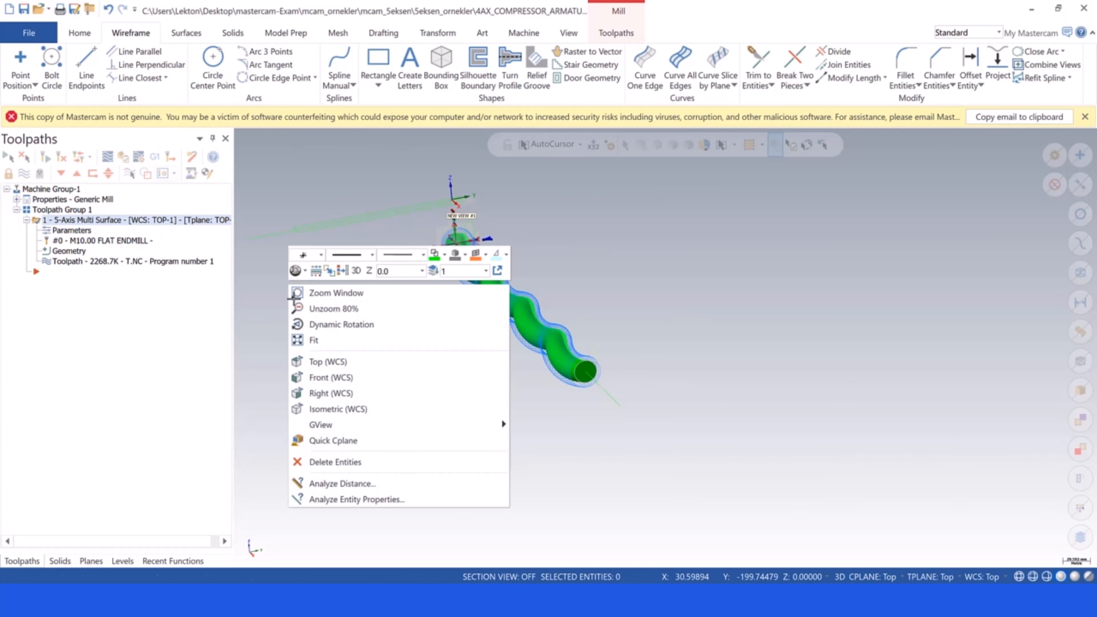
click(332, 362)
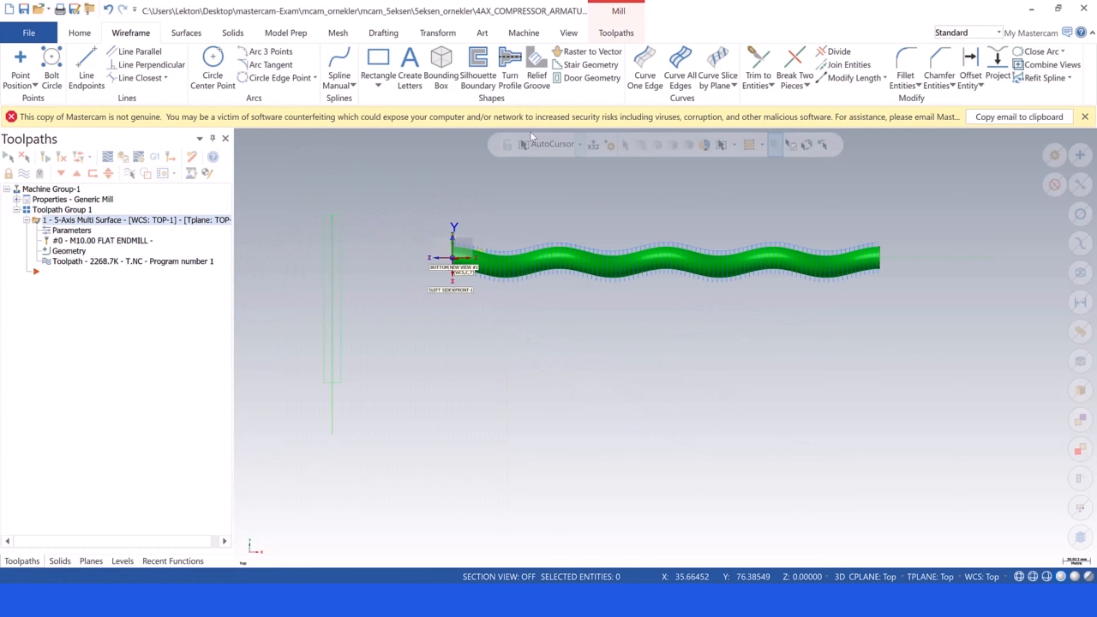
drag(356, 462, 356, 462)
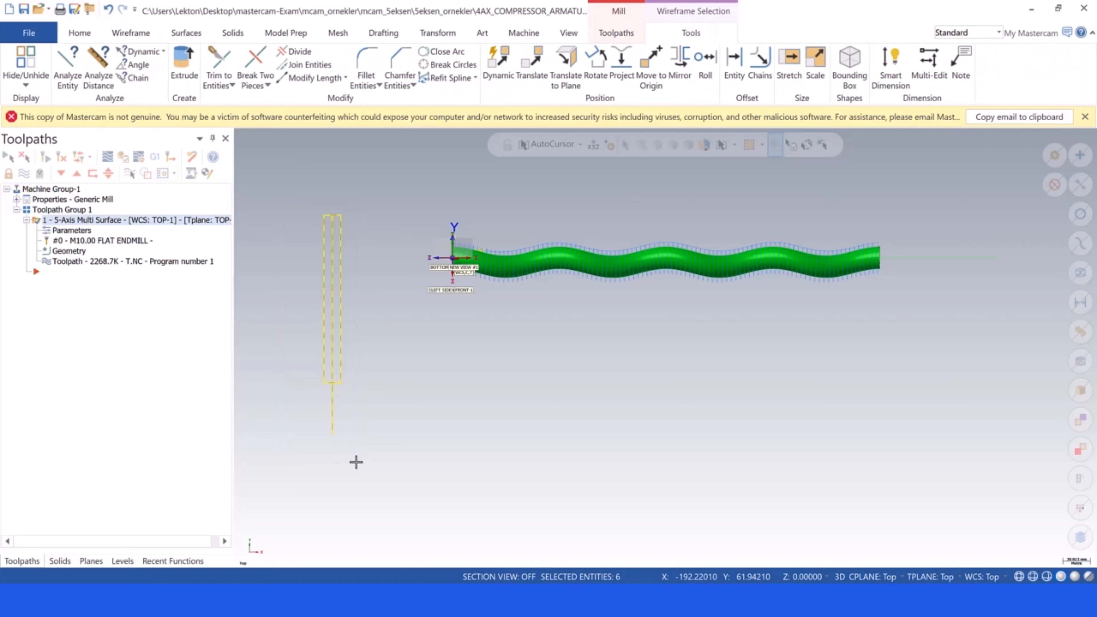
key(Delete)
Play the toolpath backplot in an isometric view to watch the tool rotate around the bar, and close it
scroll(711, 262, up, 3)
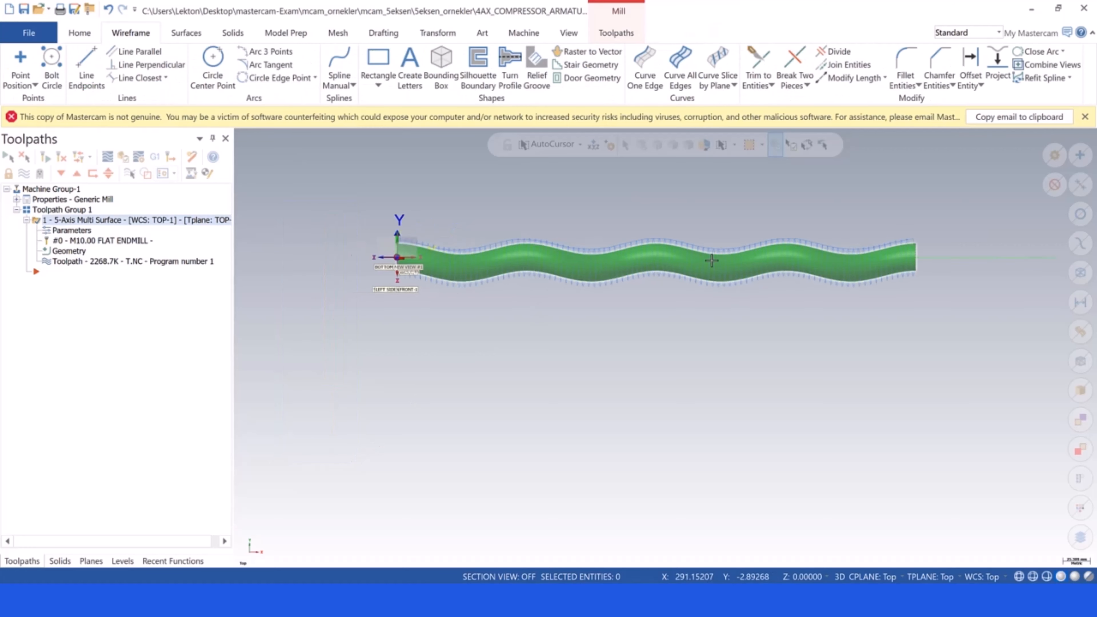
right_click(495, 178)
click(529, 303)
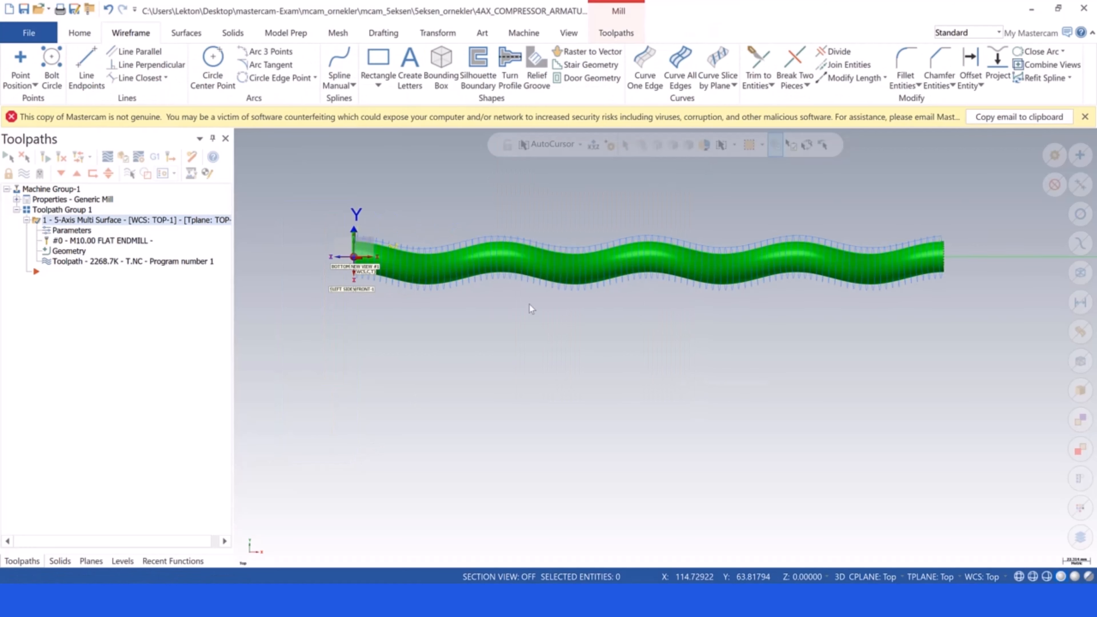
click(108, 158)
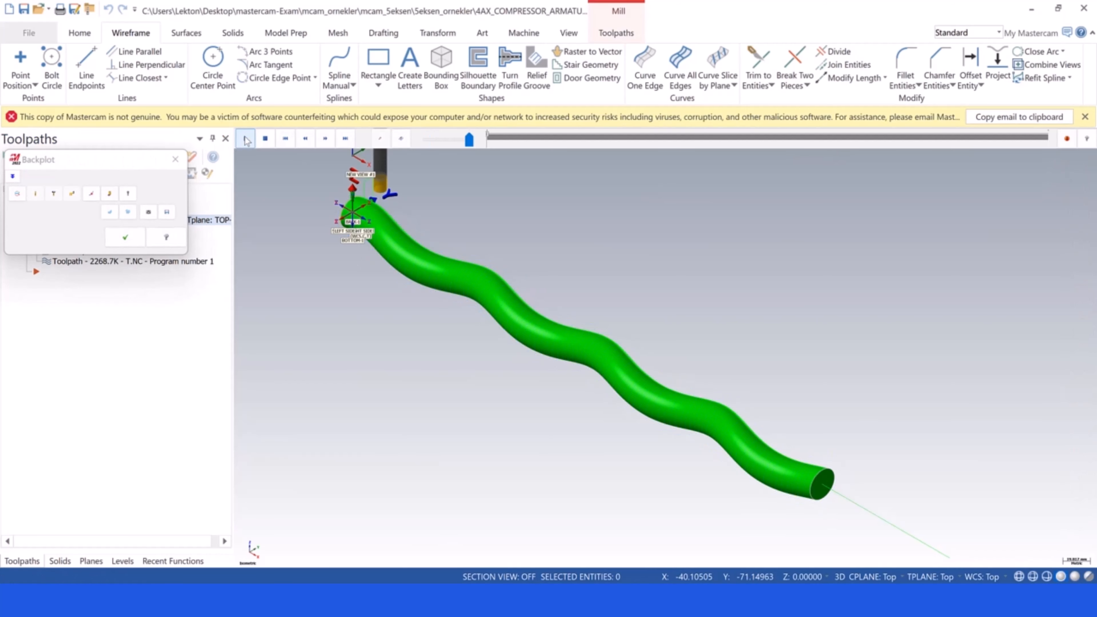
click(246, 139)
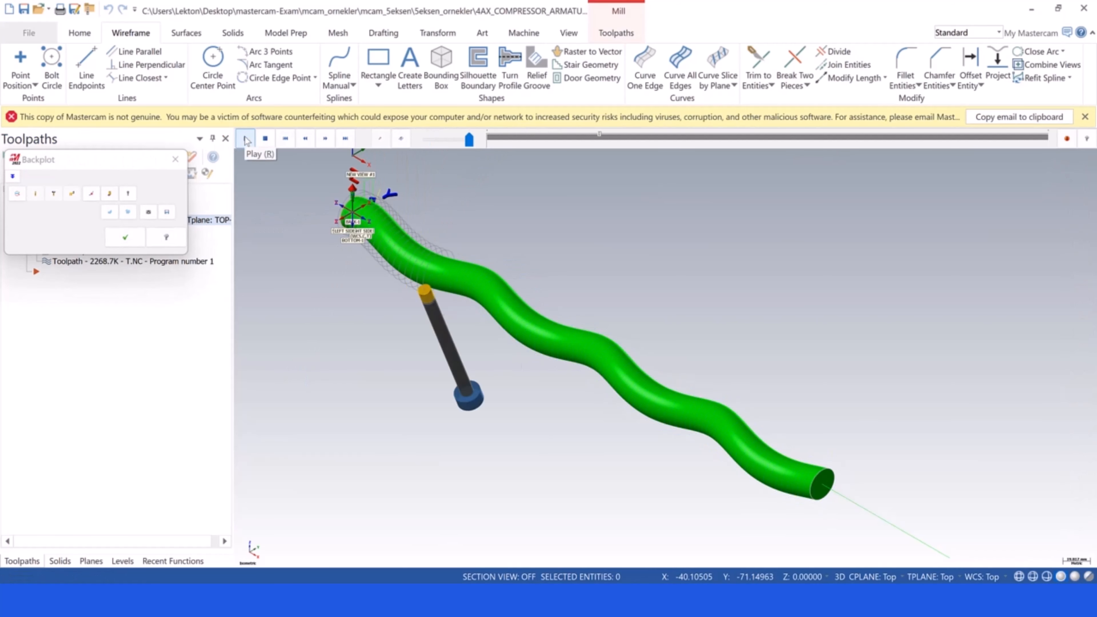
click(126, 238)
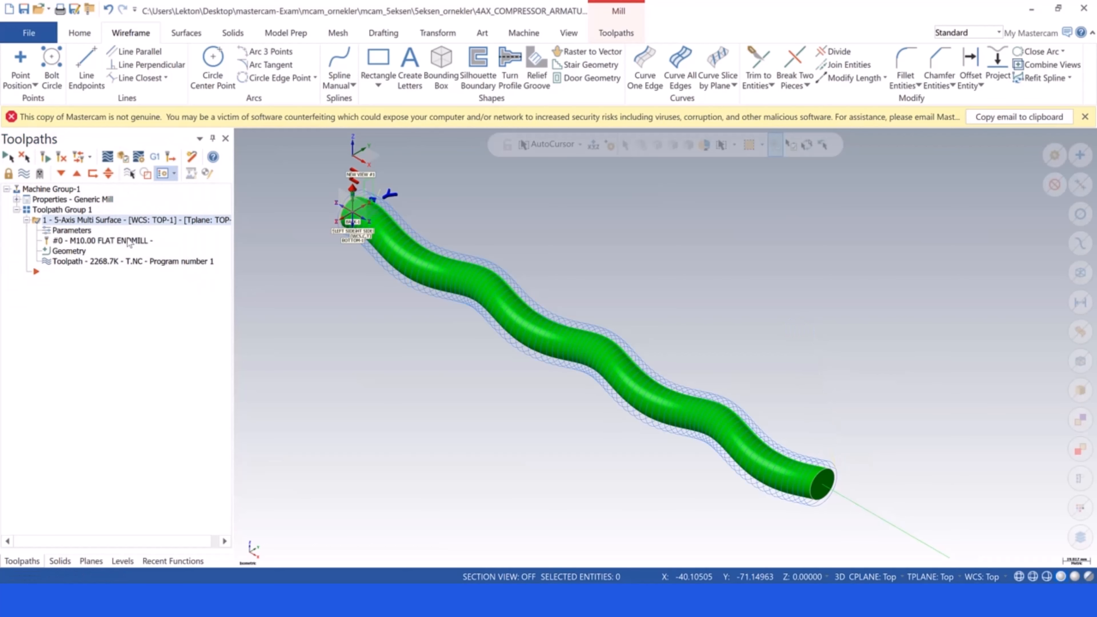
Reopen the toolpath parameters and examine the cut pattern's cutting method and maximum stepover, keeping One way
click(73, 233)
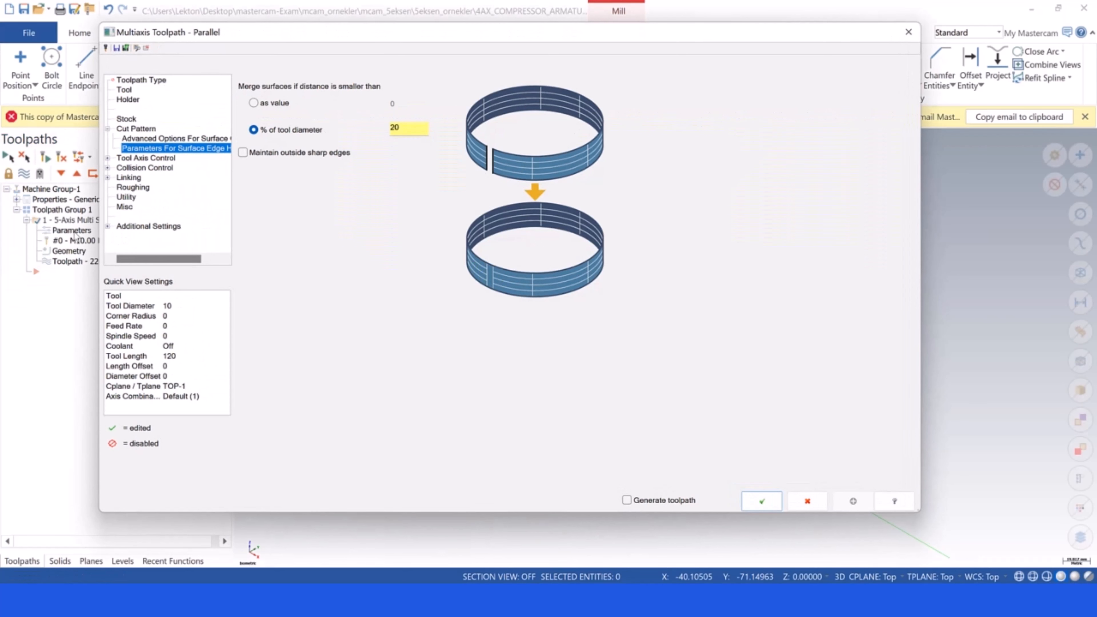
click(136, 129)
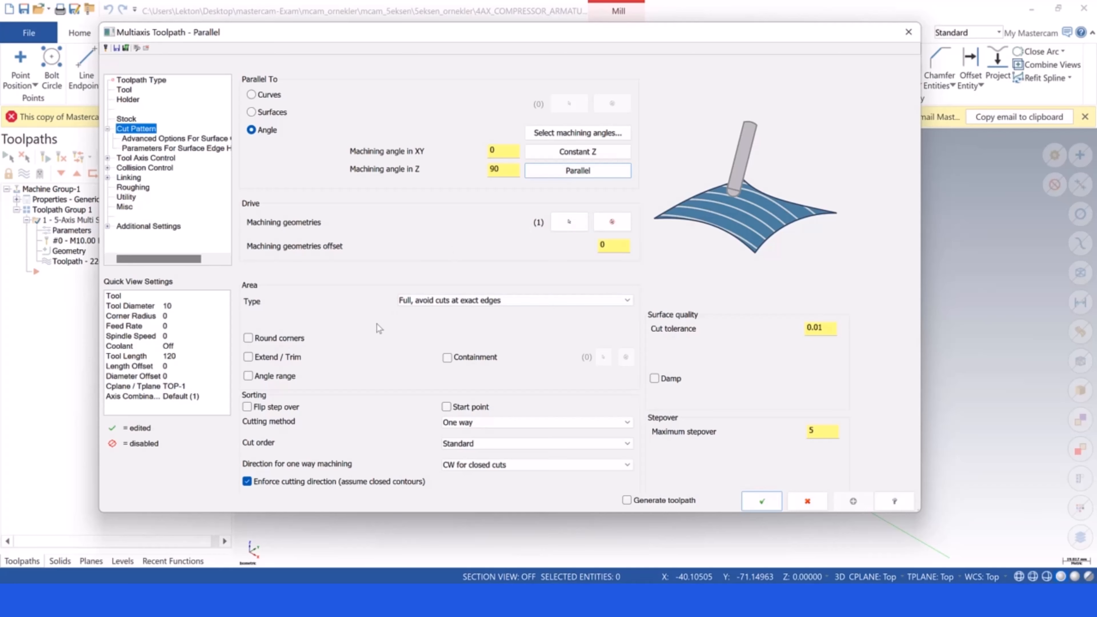
click(478, 424)
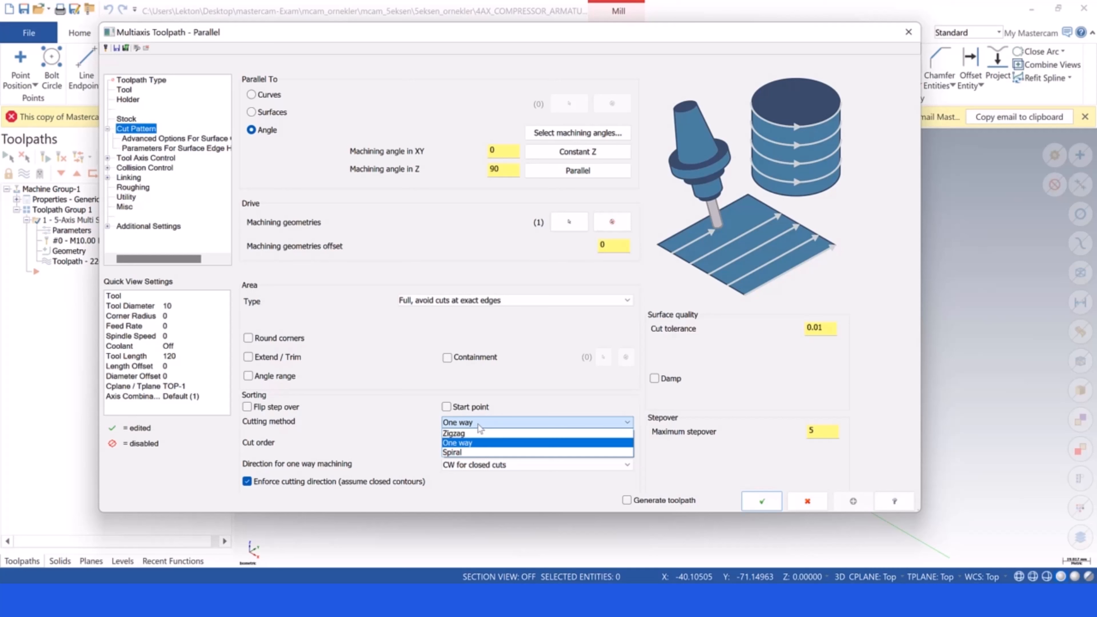
click(479, 426)
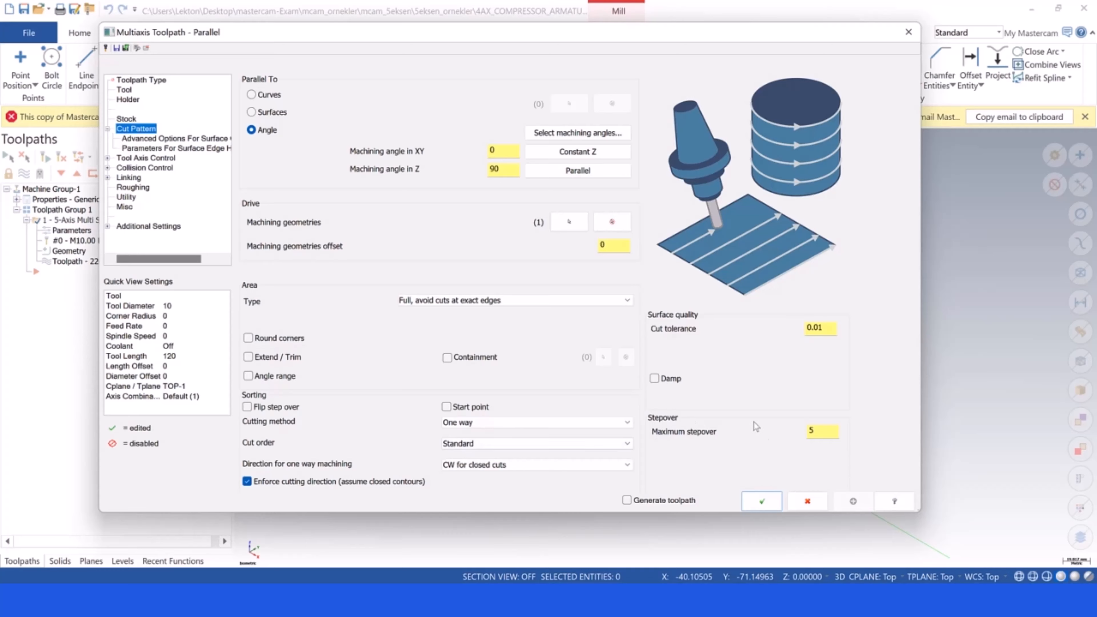
click(827, 433)
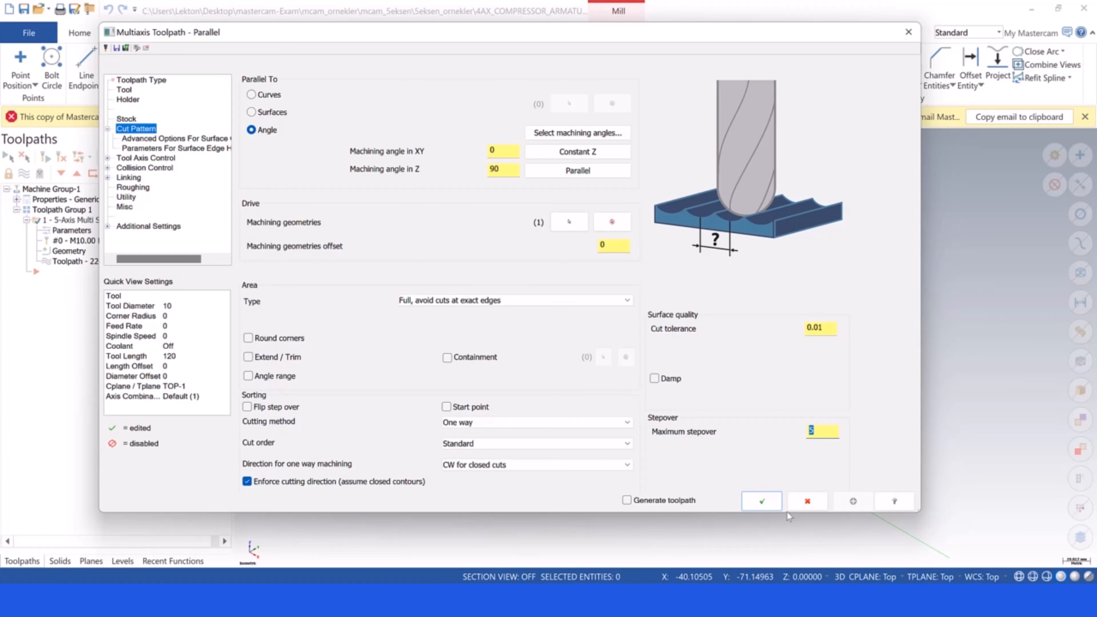
Set the cut pattern's maximum stepover to 10, accept the parameters and regenerate the toolpath
text(10)
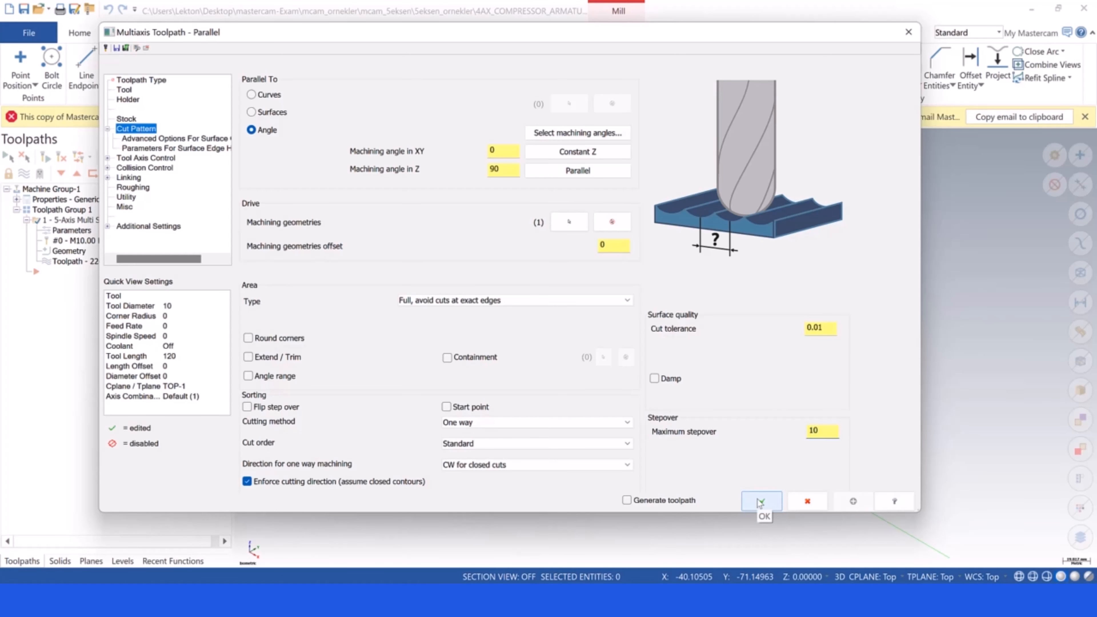
click(760, 502)
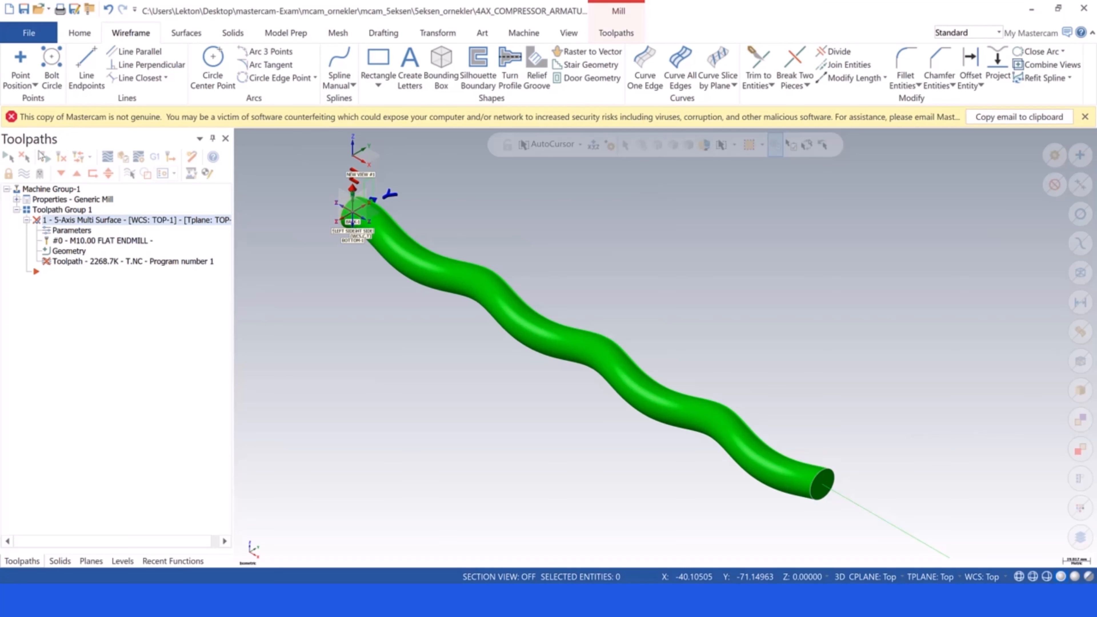
click(62, 158)
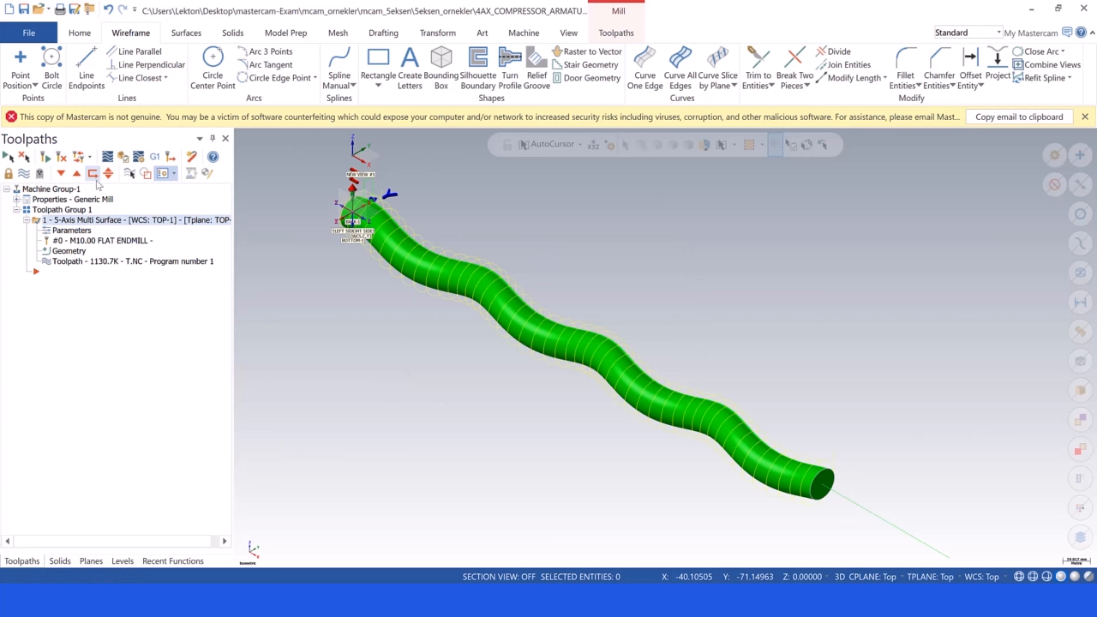
click(32, 174)
click(32, 174)
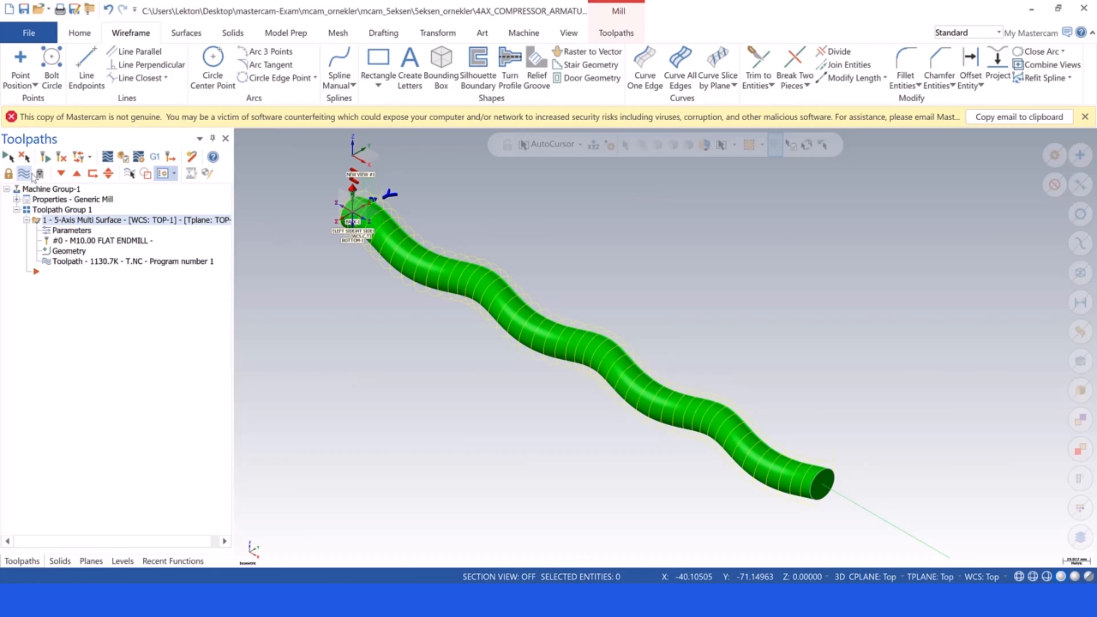
Reopen the toolpath parameters and compare the Spiral and One way cutting methods in the cut pattern
click(65, 231)
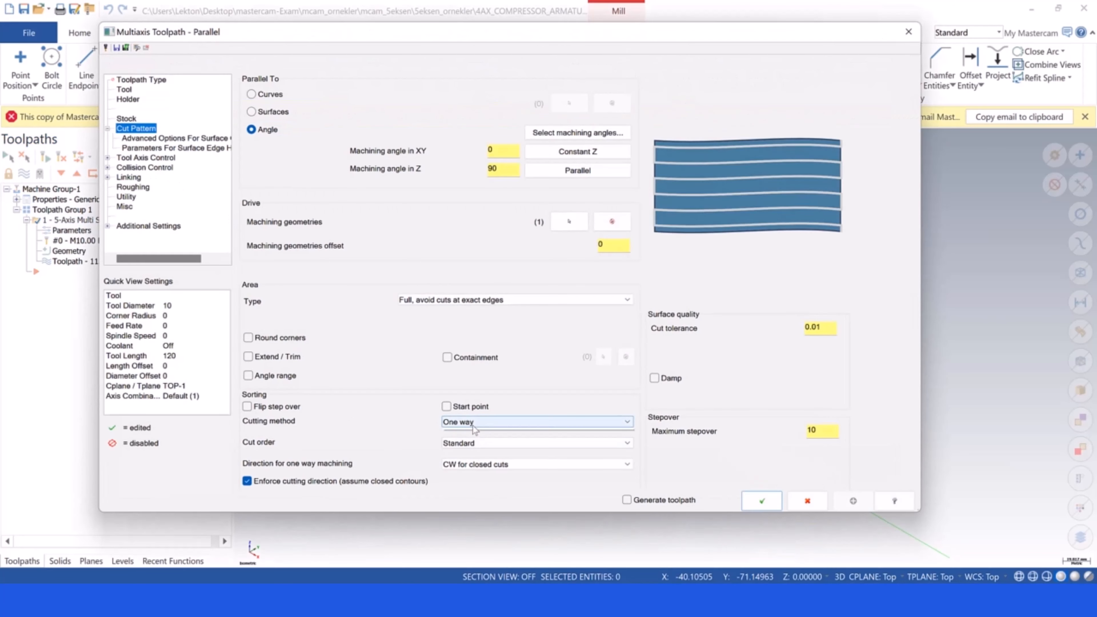
click(463, 432)
click(474, 451)
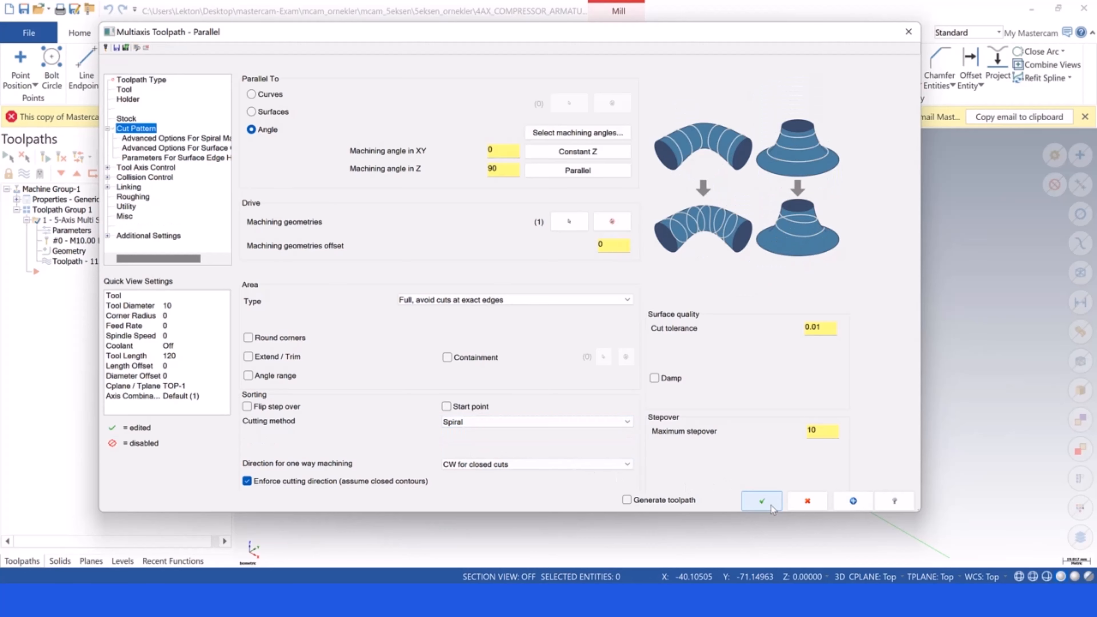
click(464, 430)
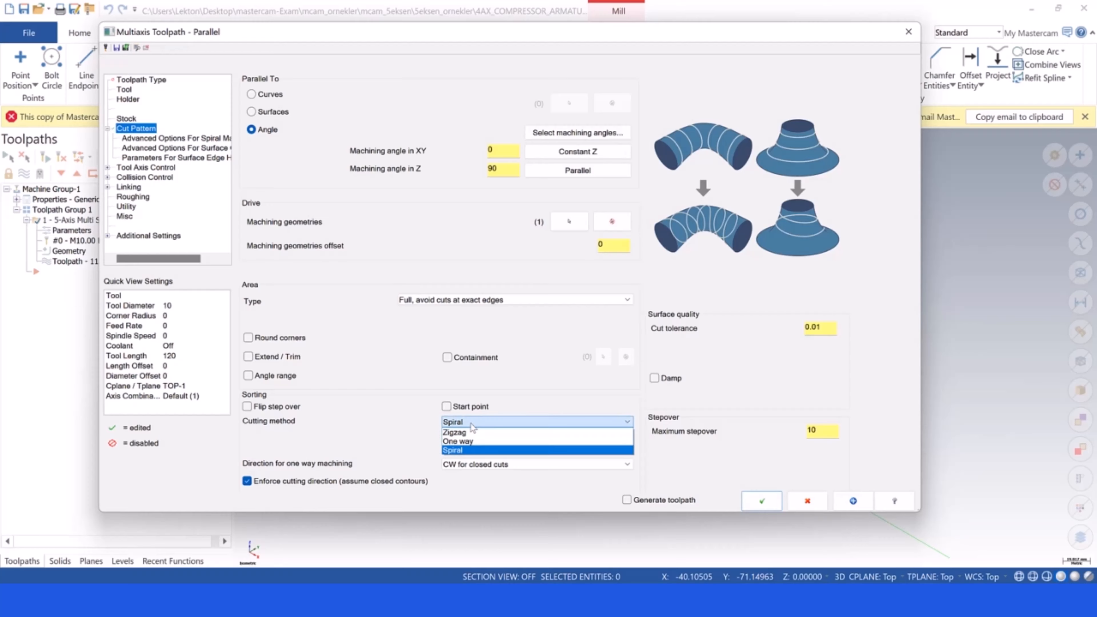
click(473, 441)
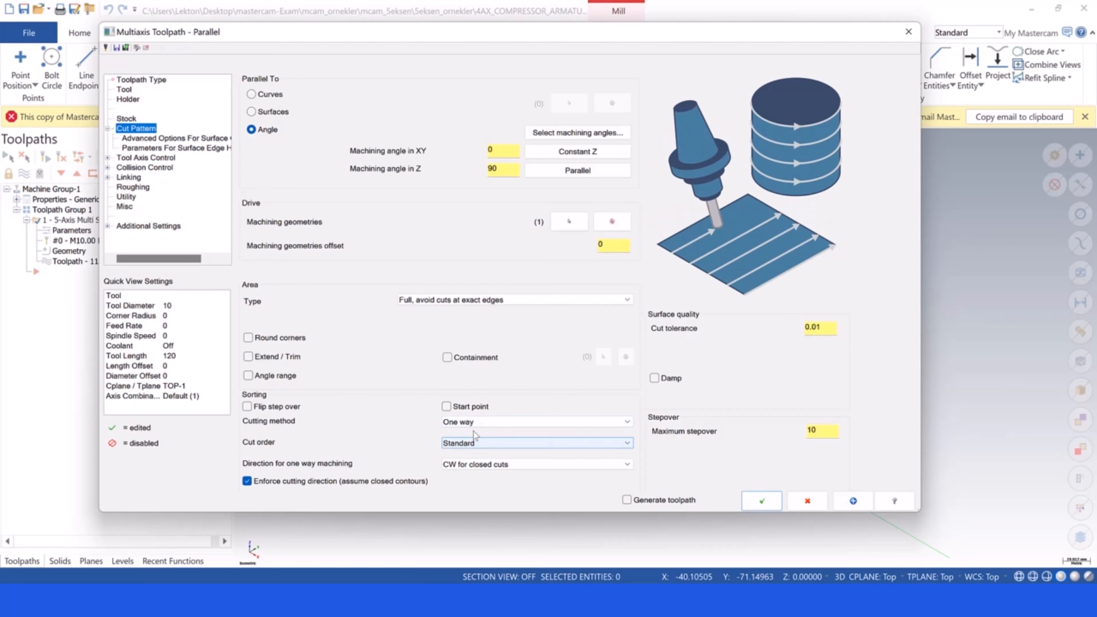
click(473, 423)
click(472, 450)
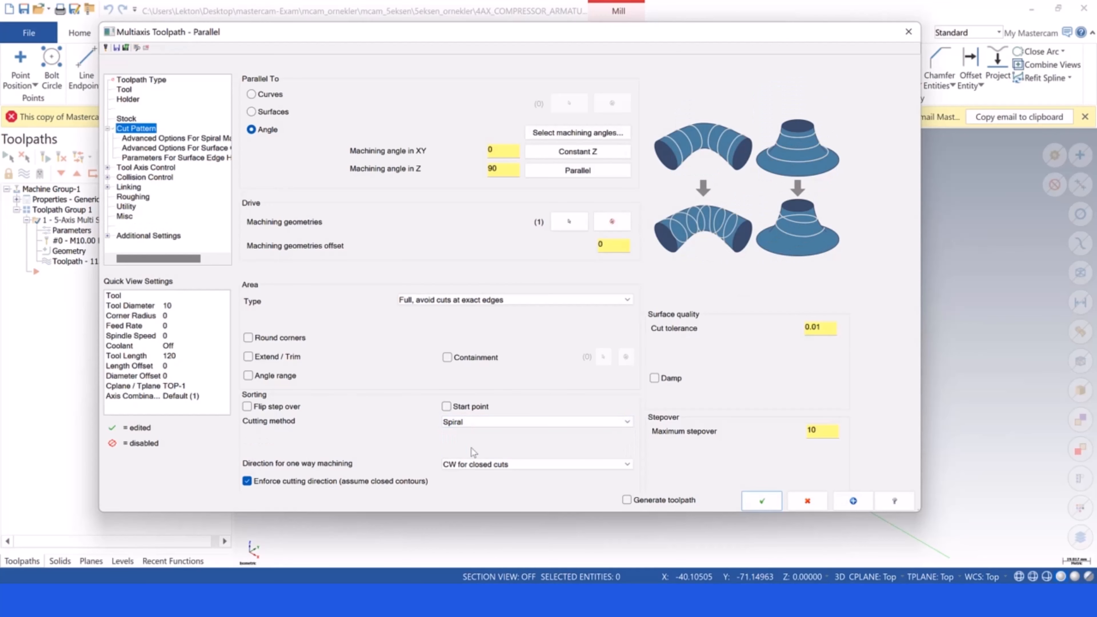
click(472, 422)
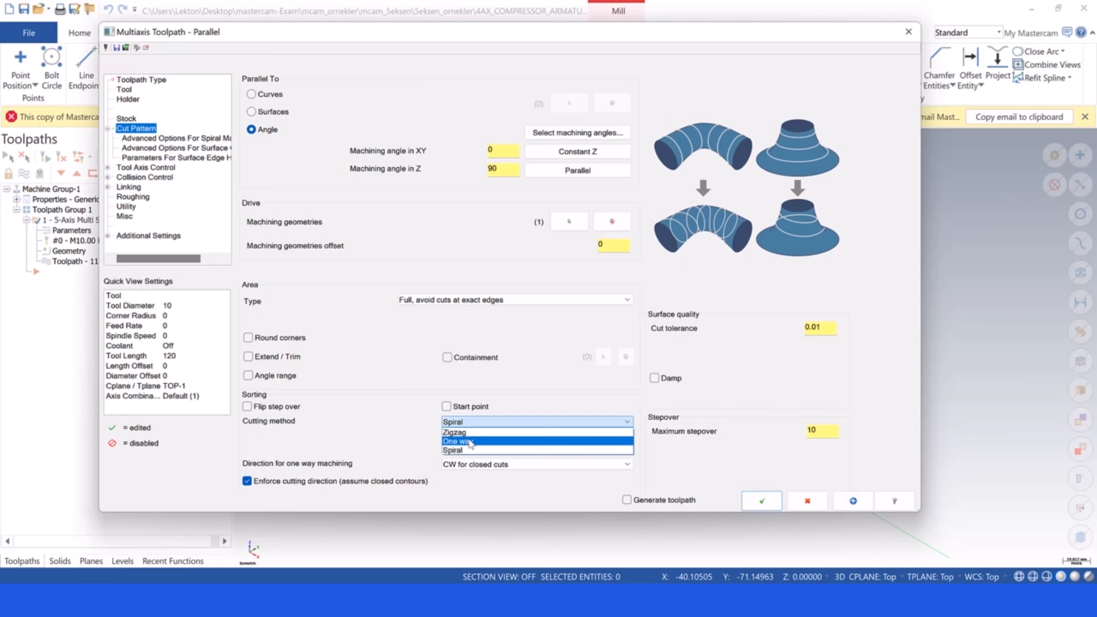
click(472, 440)
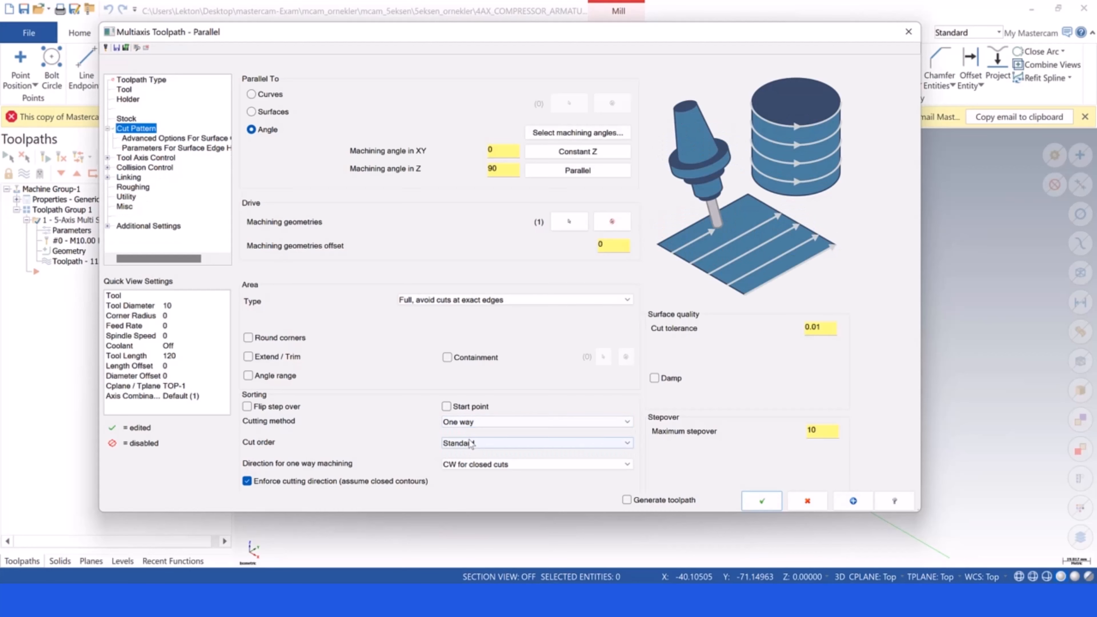
Set the cutting method to Spiral, accept the parameters and regenerate the toolpath
click(472, 425)
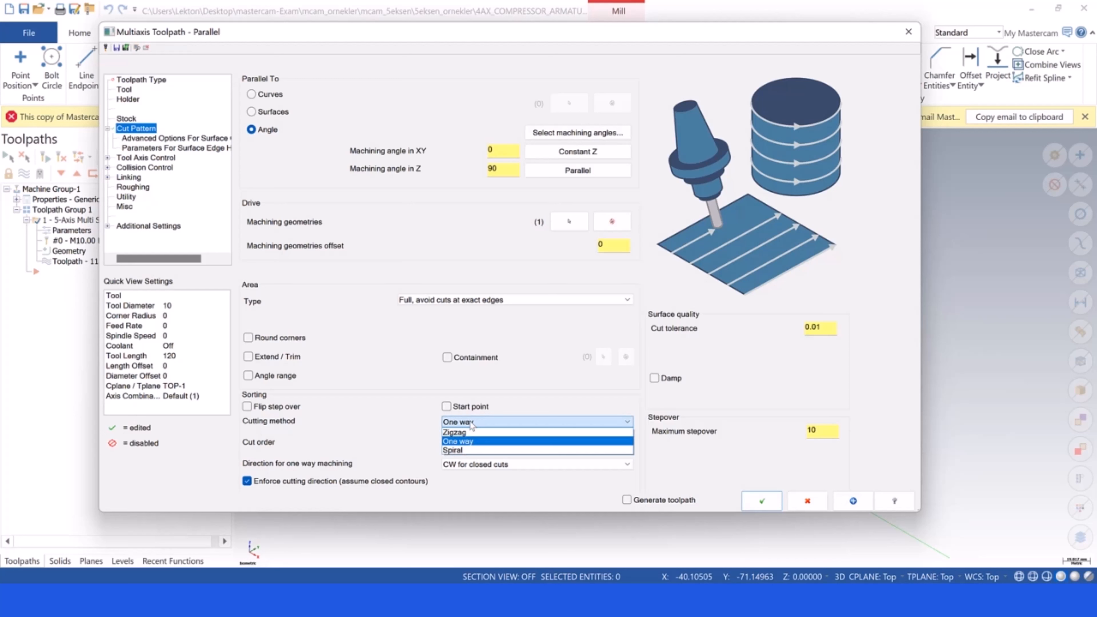
click(470, 451)
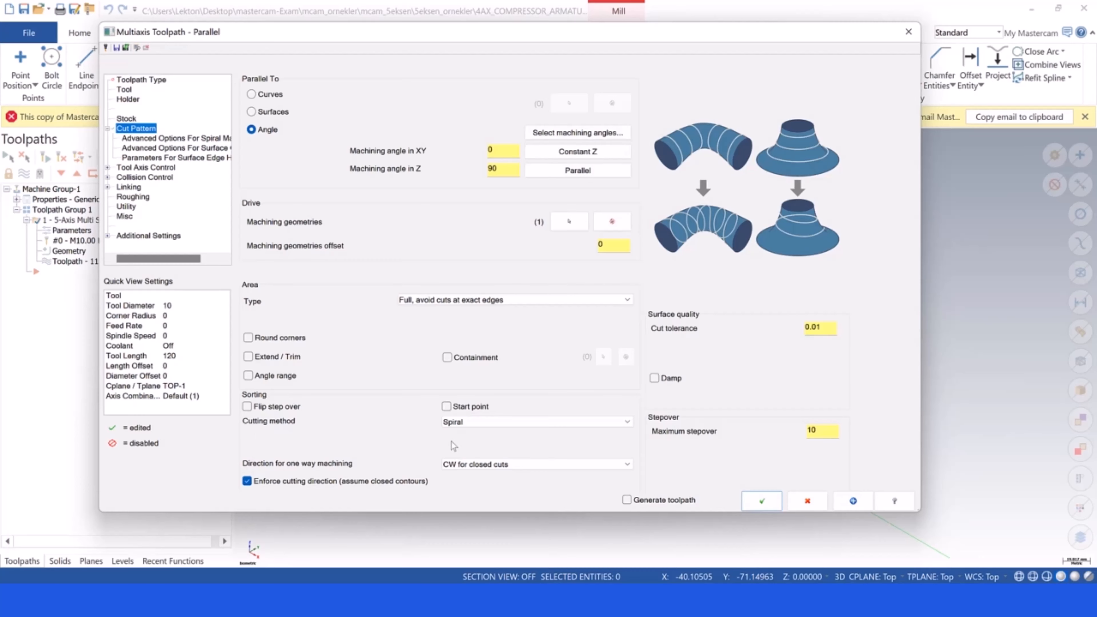
click(762, 501)
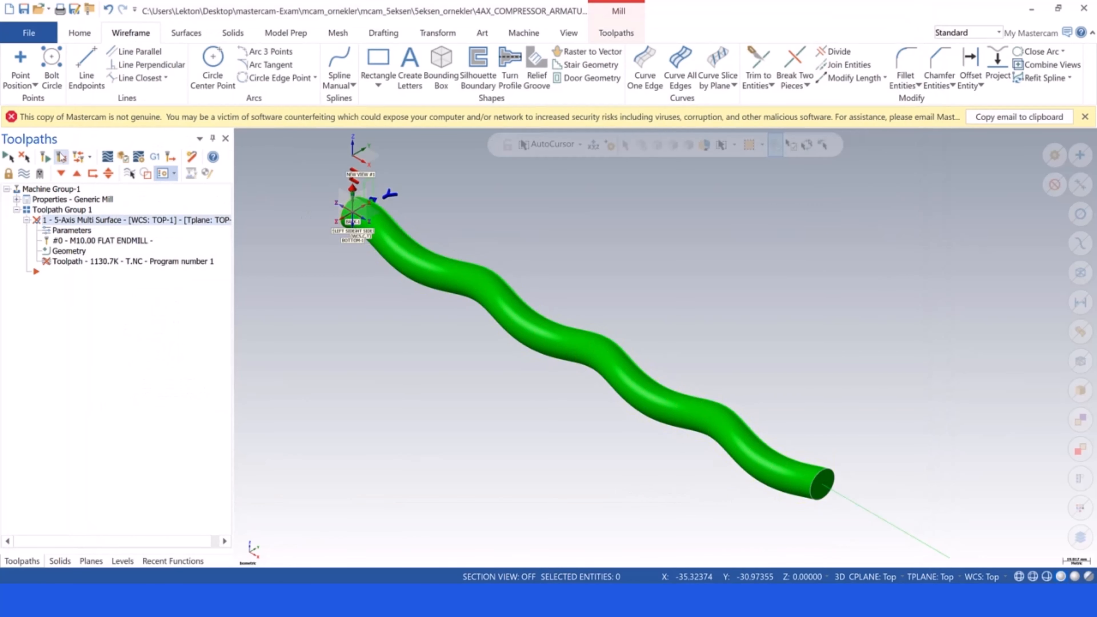
click(60, 157)
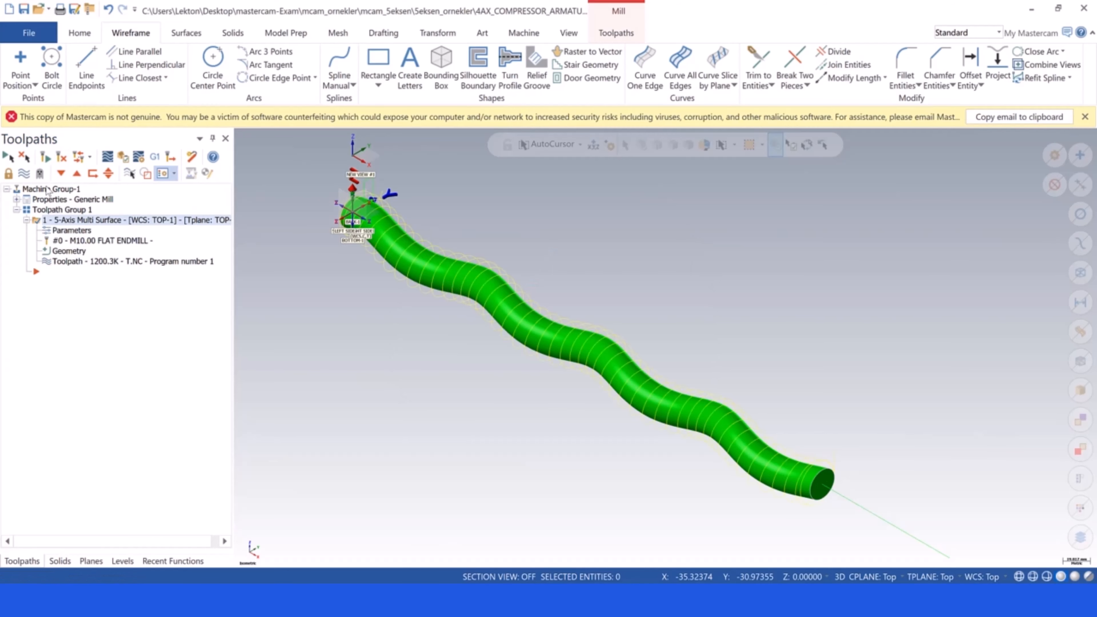
Inspect the spiral passes along the bar, and play their backplot, reducing its speed before closing it
middle_drag(571, 311, 293, 287)
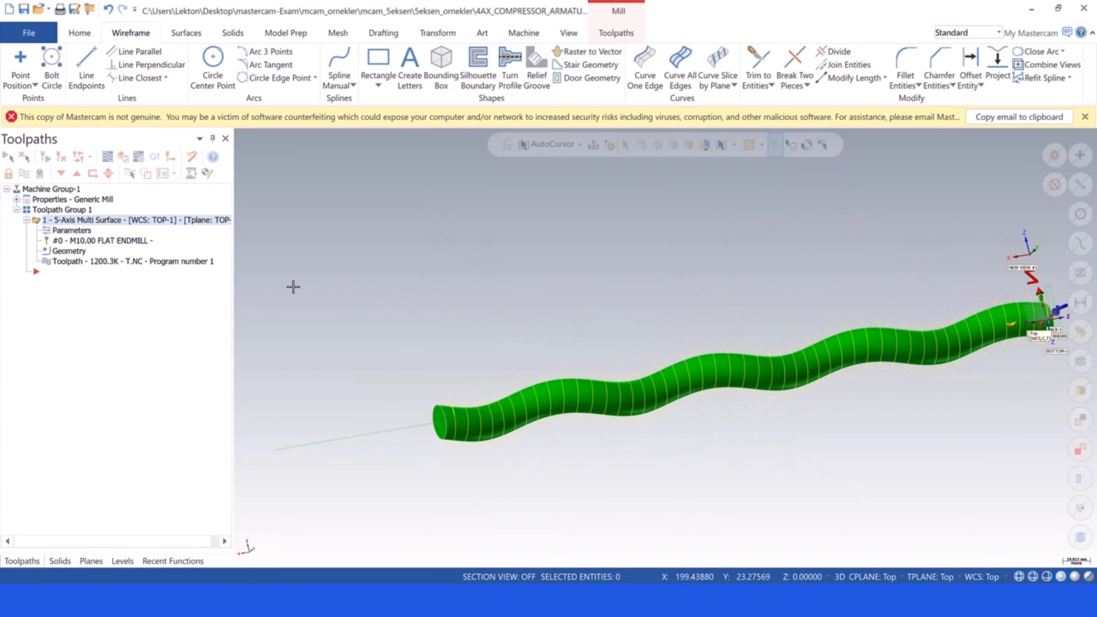
scroll(1027, 335, up, 5)
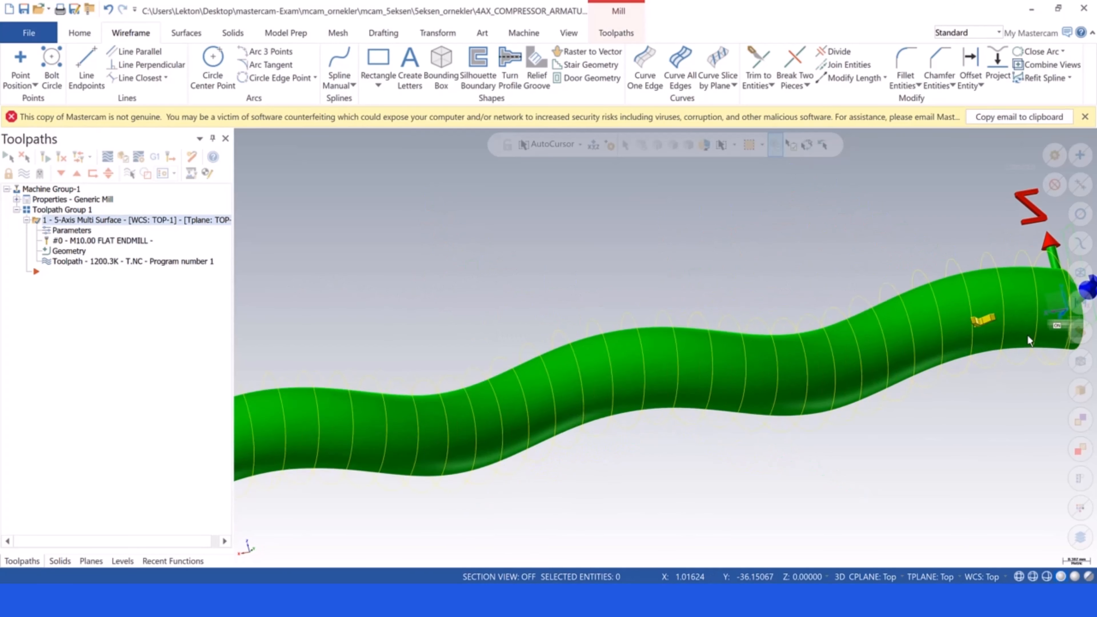
scroll(864, 290, down, 3)
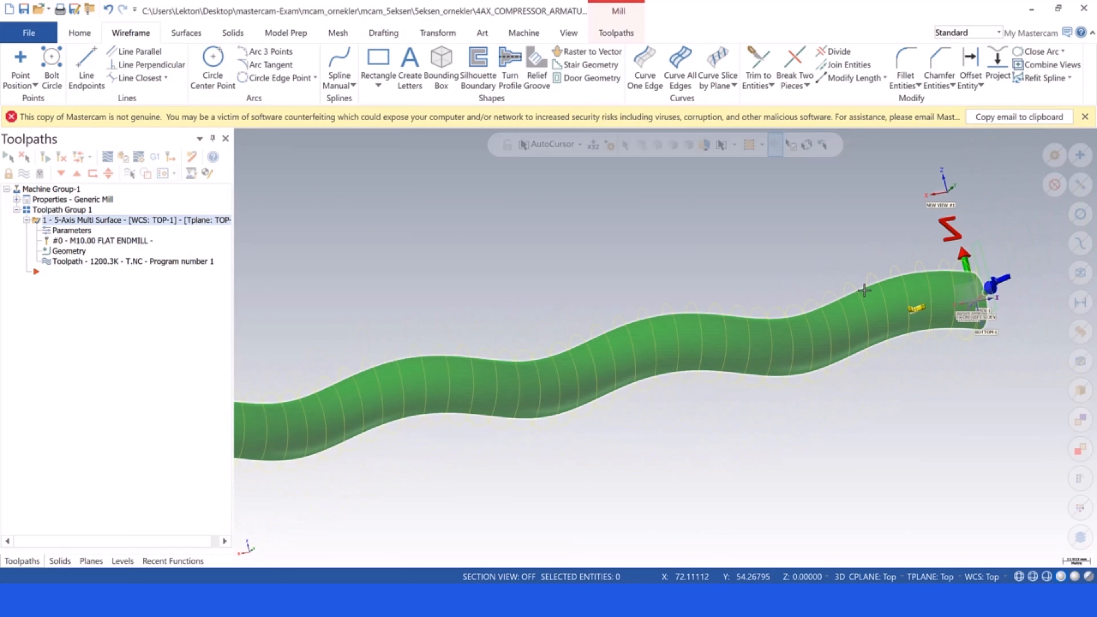
scroll(864, 291, down, 5)
middle_drag(566, 326, 830, 364)
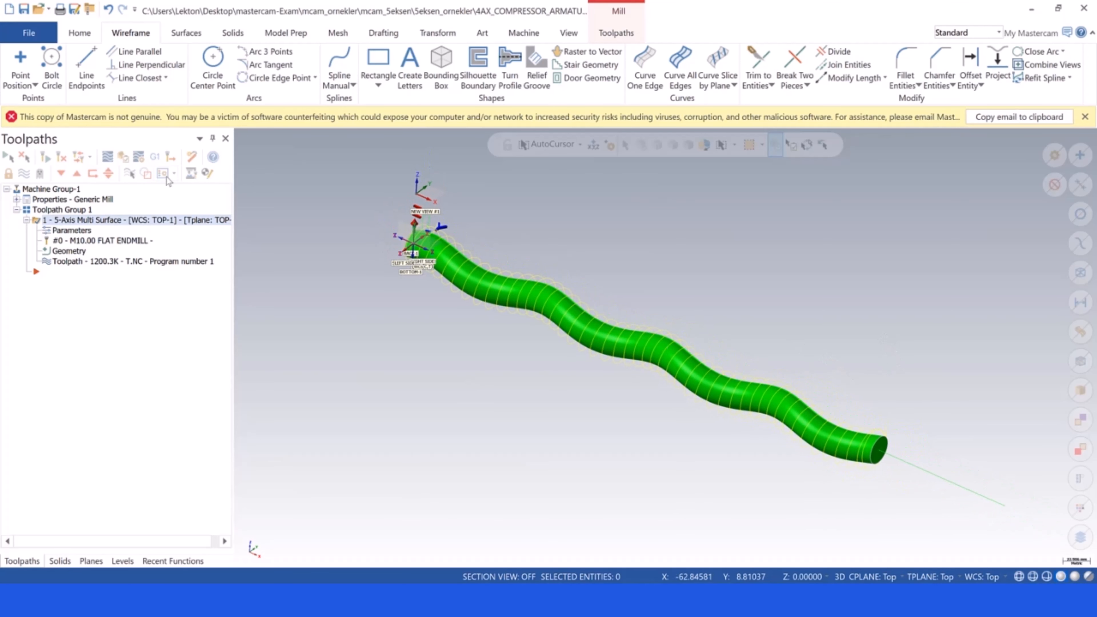
click(114, 158)
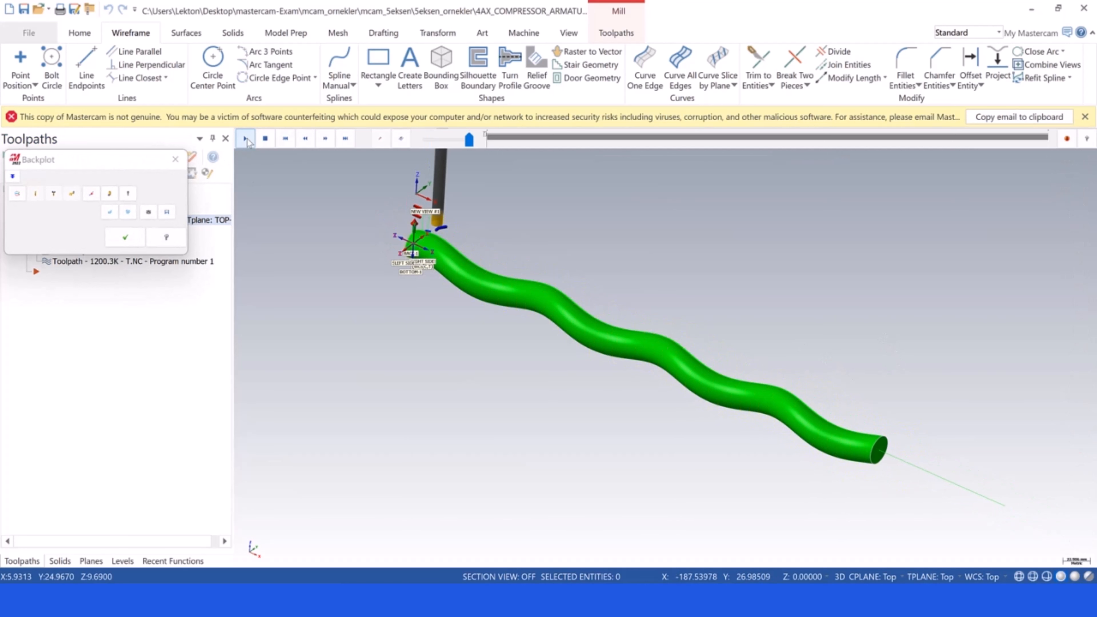
click(246, 139)
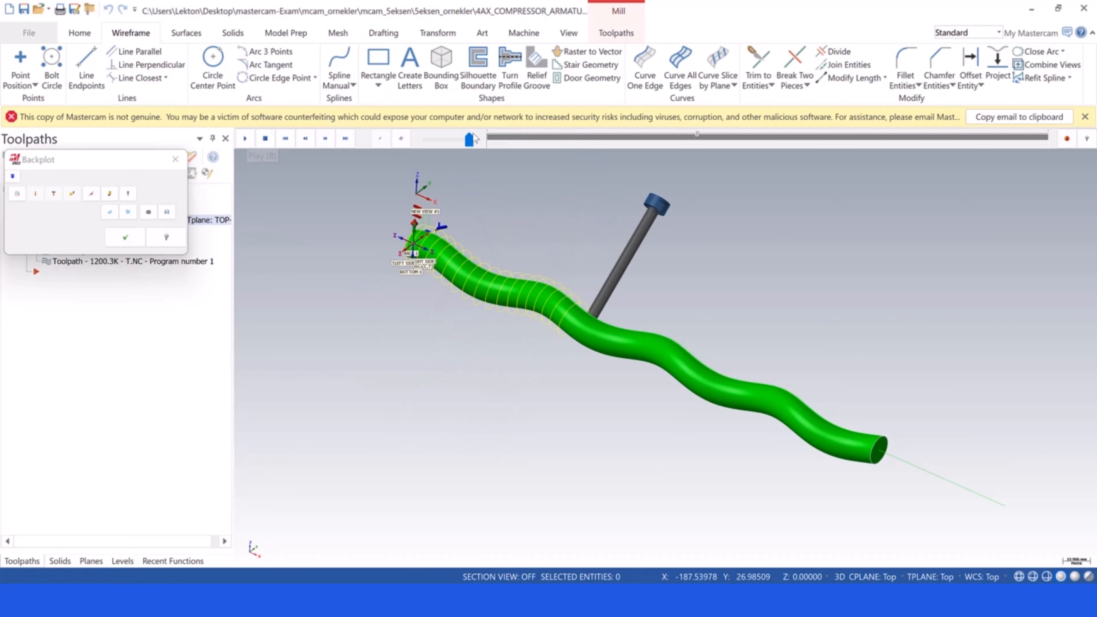
drag(472, 137, 442, 138)
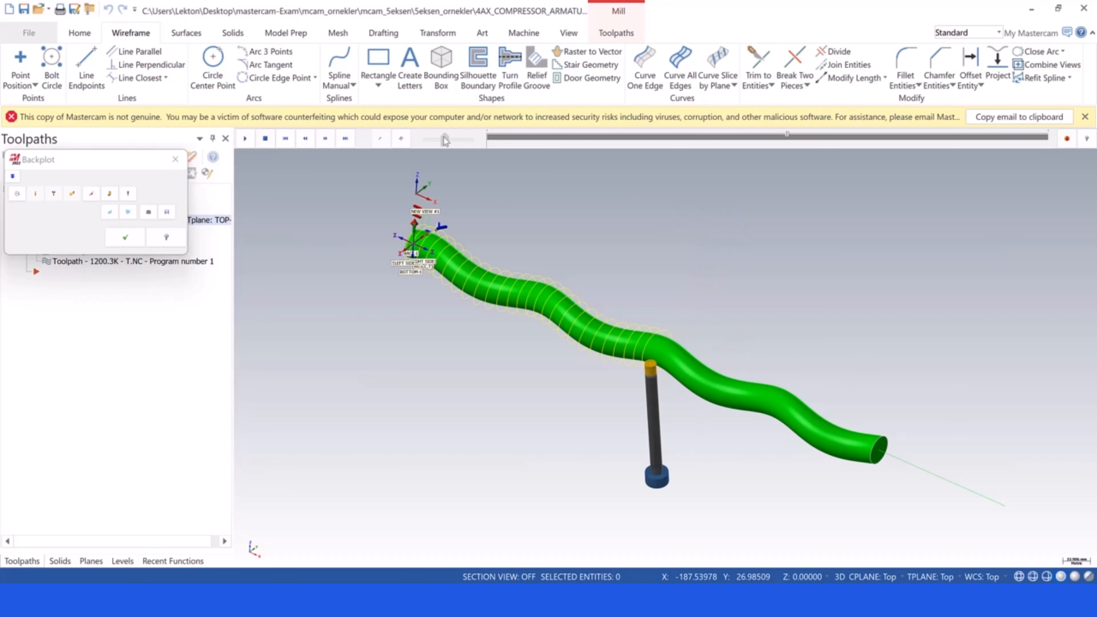
drag(444, 136, 442, 136)
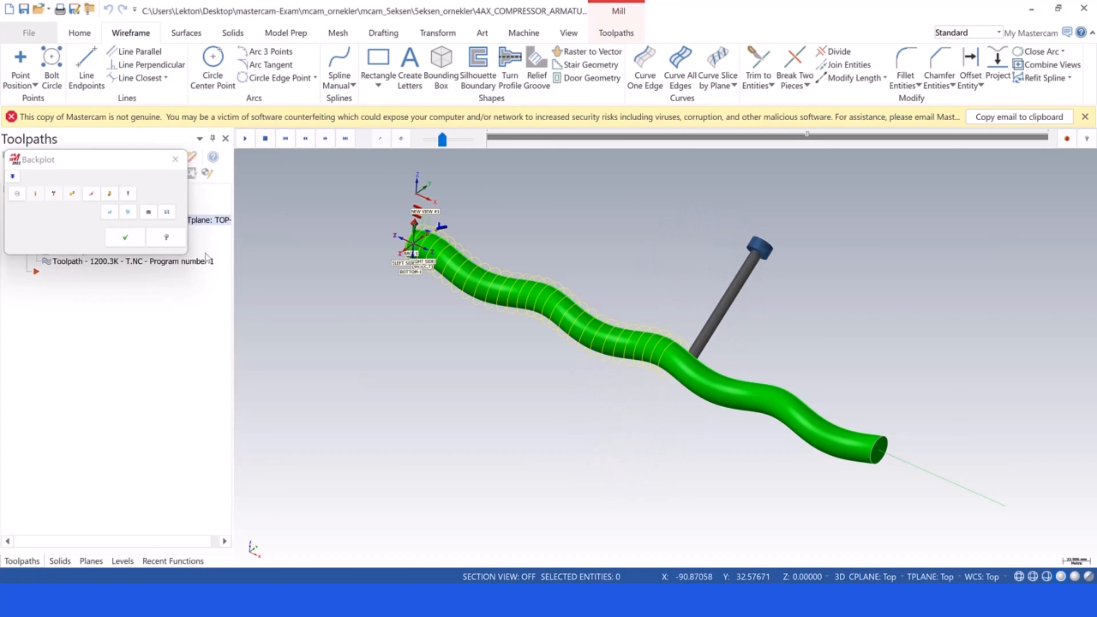
click(125, 237)
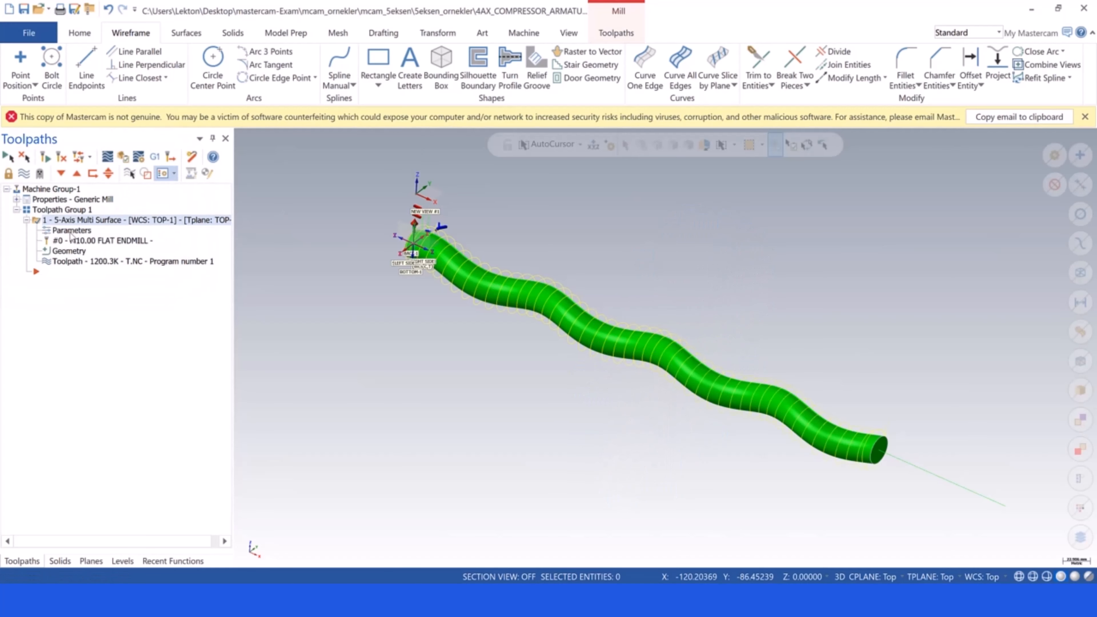
Set the spiral toolpath's maximum stepover to 0.1 and accept the parameters
click(71, 231)
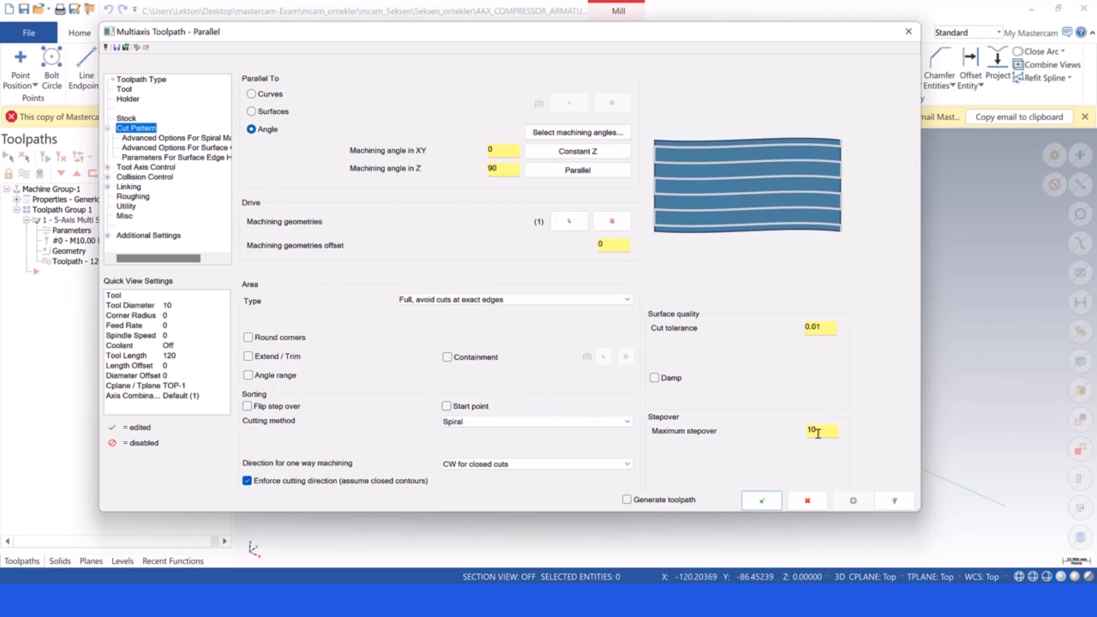
drag(818, 433, 796, 433)
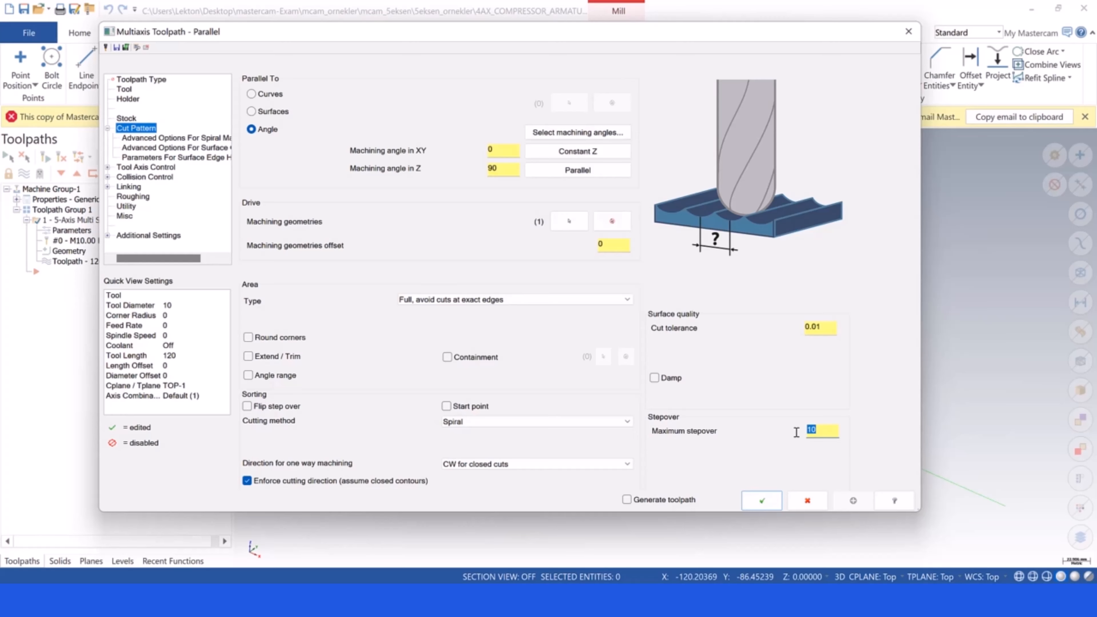
text(0.)
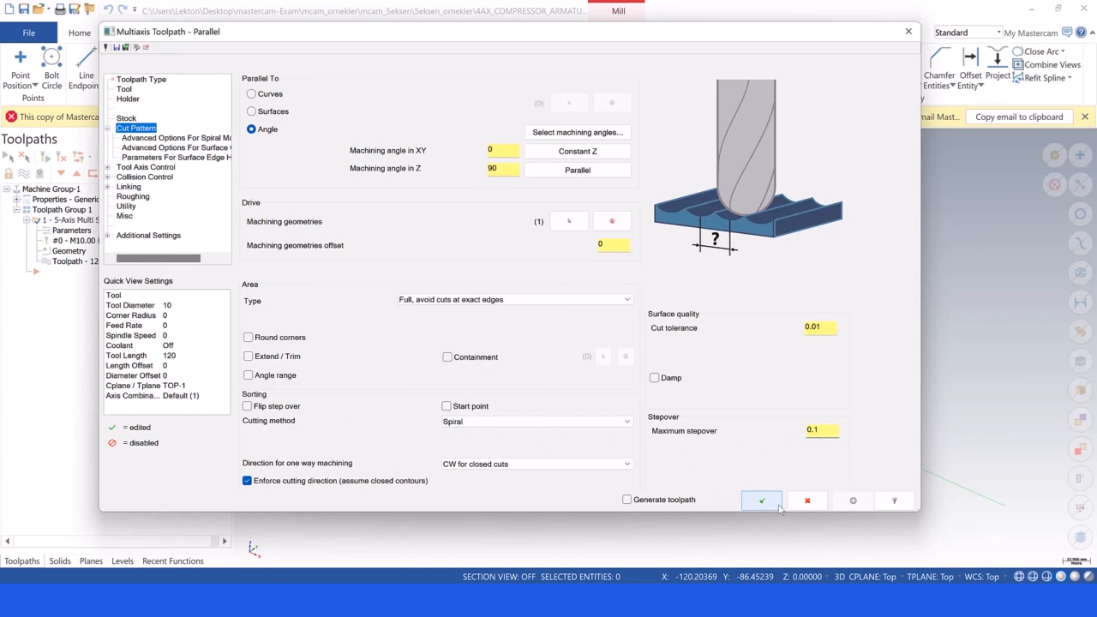
click(762, 501)
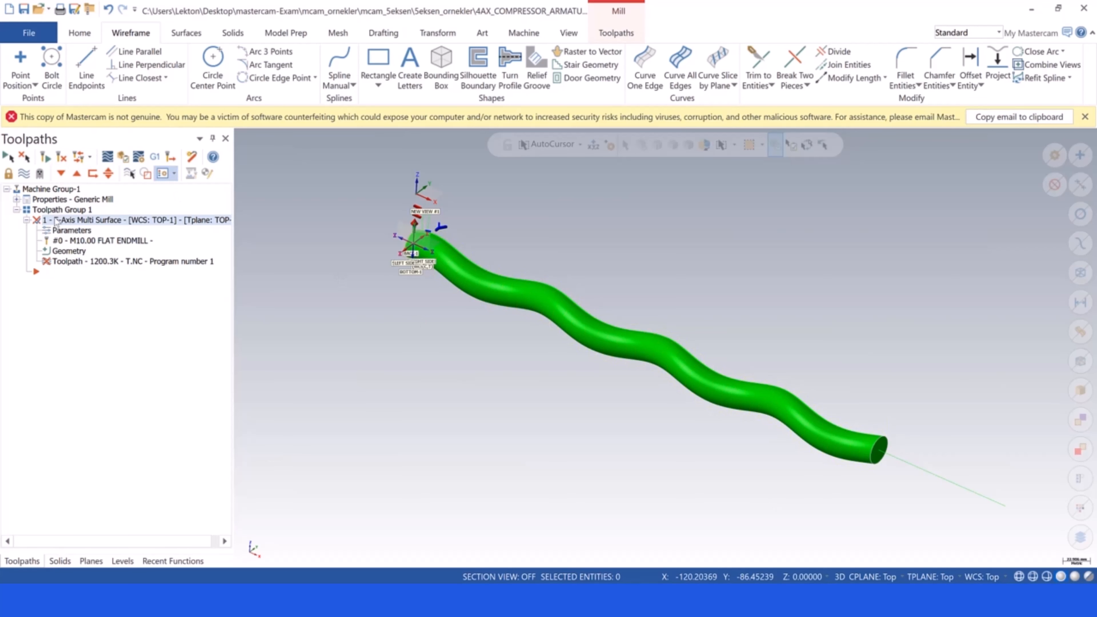
Return the maximum stepover to 10, accept the parameters and regenerate the spiral toolpath on the bar
click(59, 231)
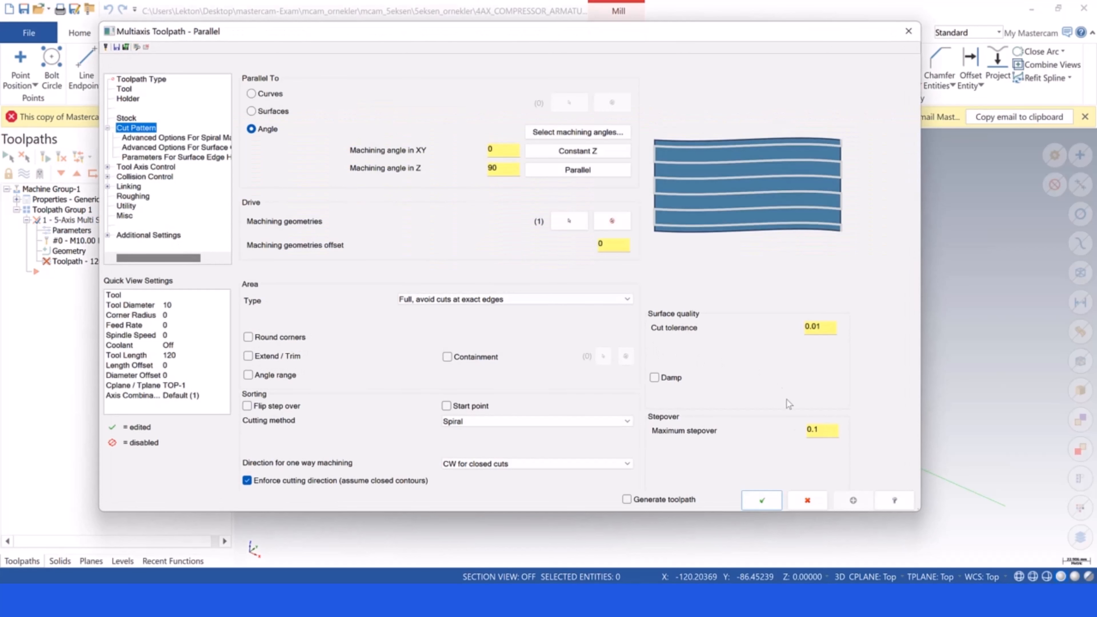
drag(828, 432, 789, 430)
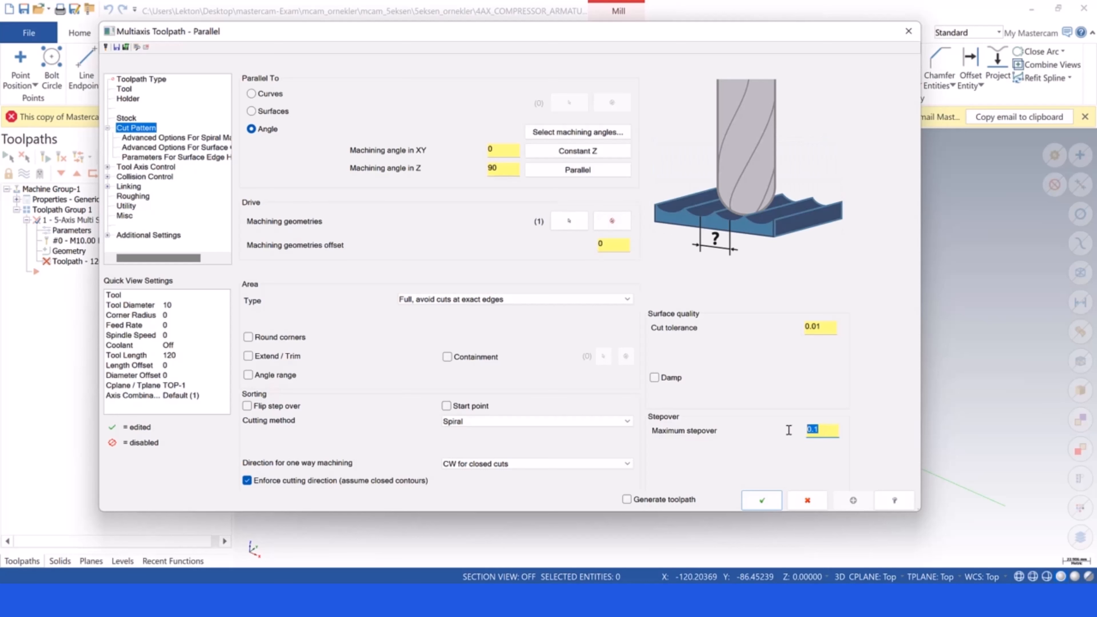
text(10)
click(760, 501)
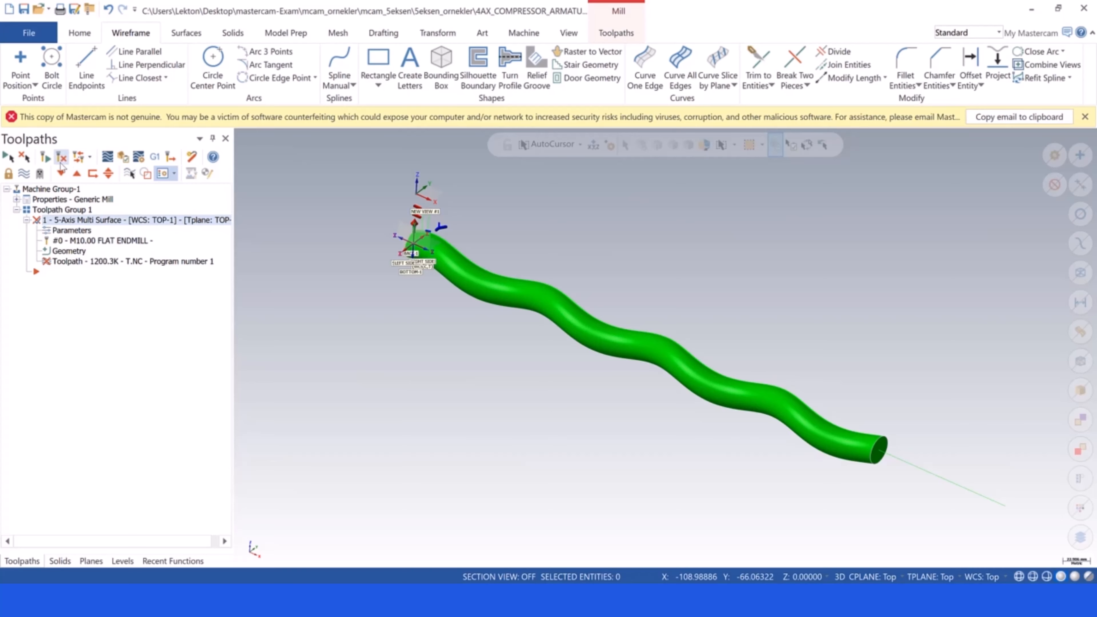
click(61, 159)
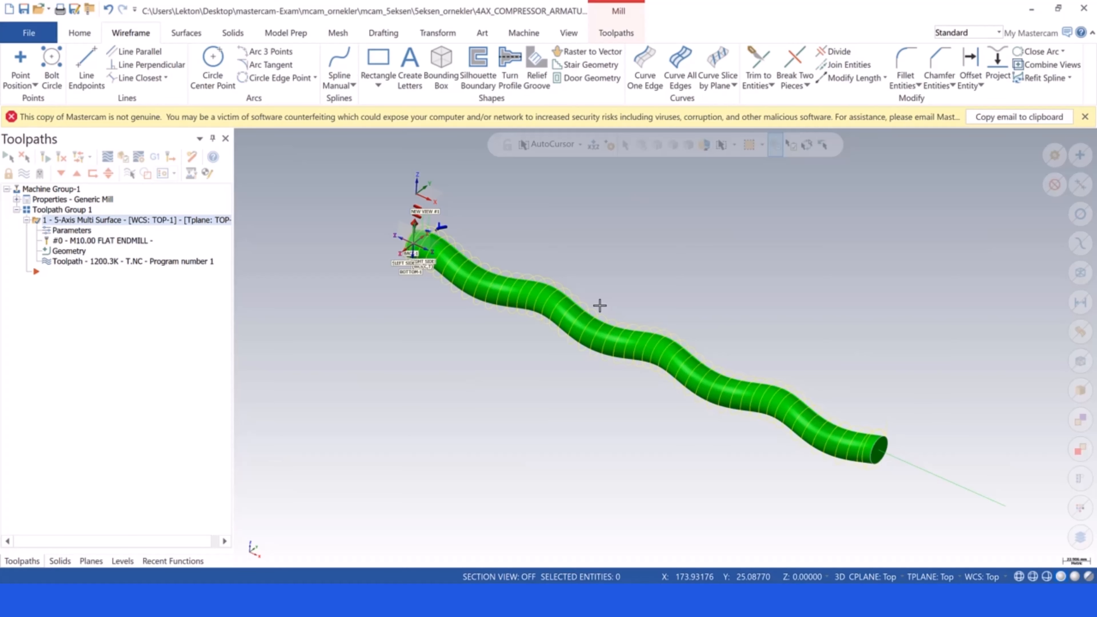
scroll(628, 237, down, 2)
scroll(627, 262, up, 3)
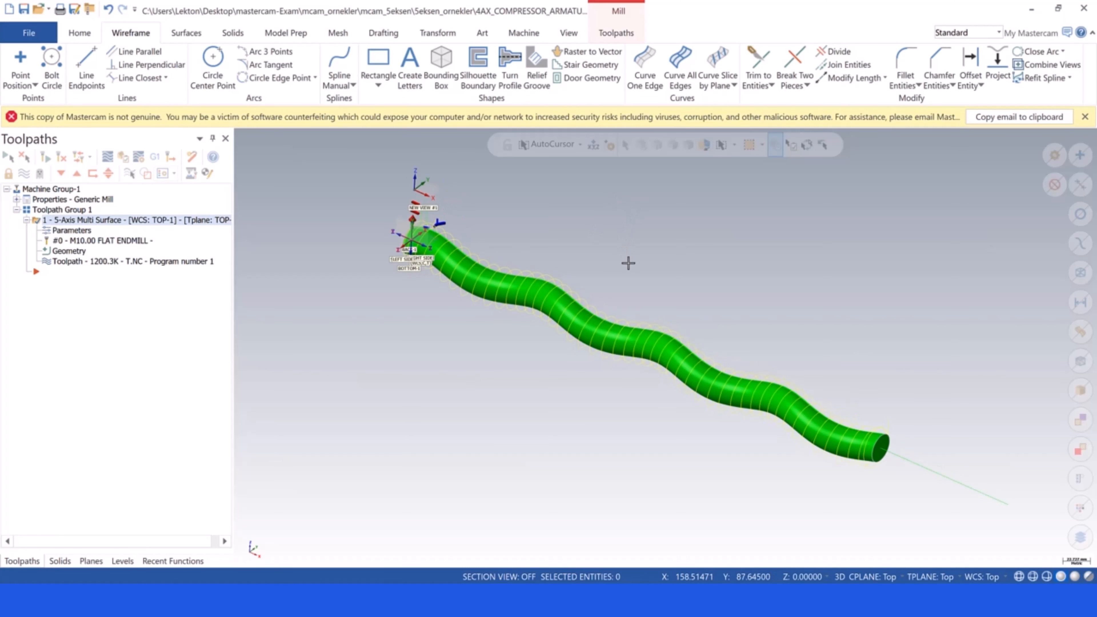
Examine the spiral toolpath's Cut Pattern settings, including surface edge handling, chaining tolerance and smoothing, and the advanced options for spiral machining
click(56, 232)
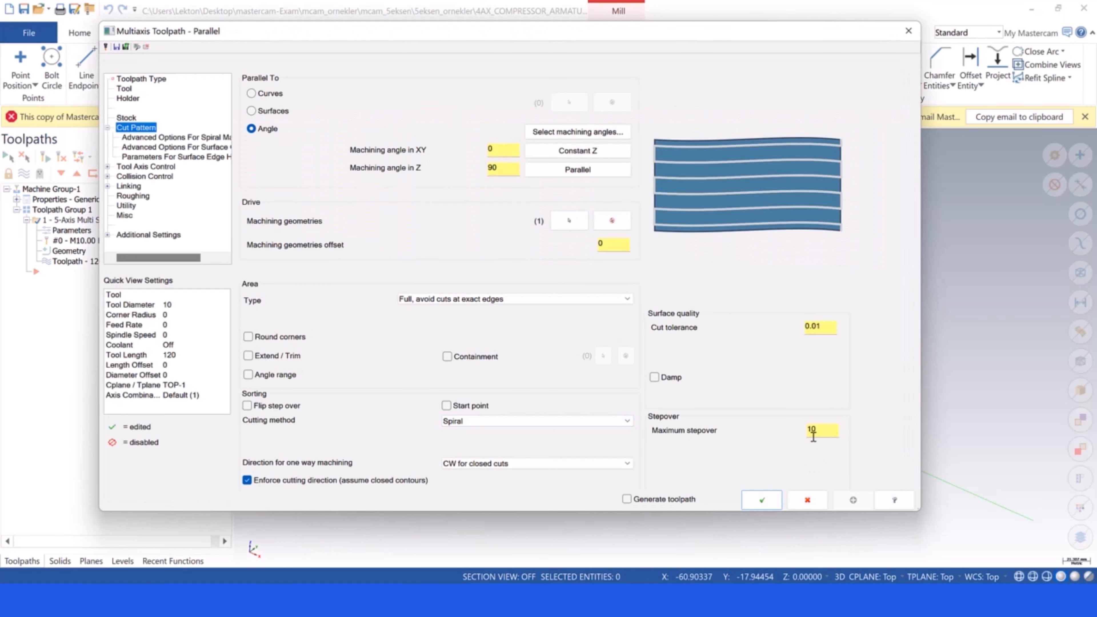
double_click(814, 430)
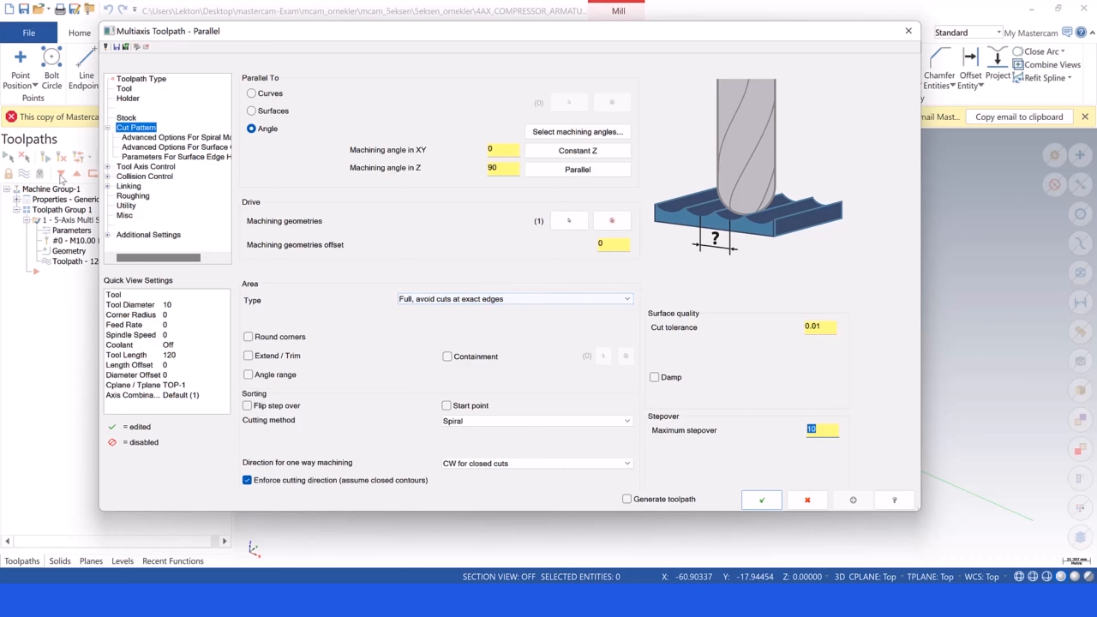
click(171, 157)
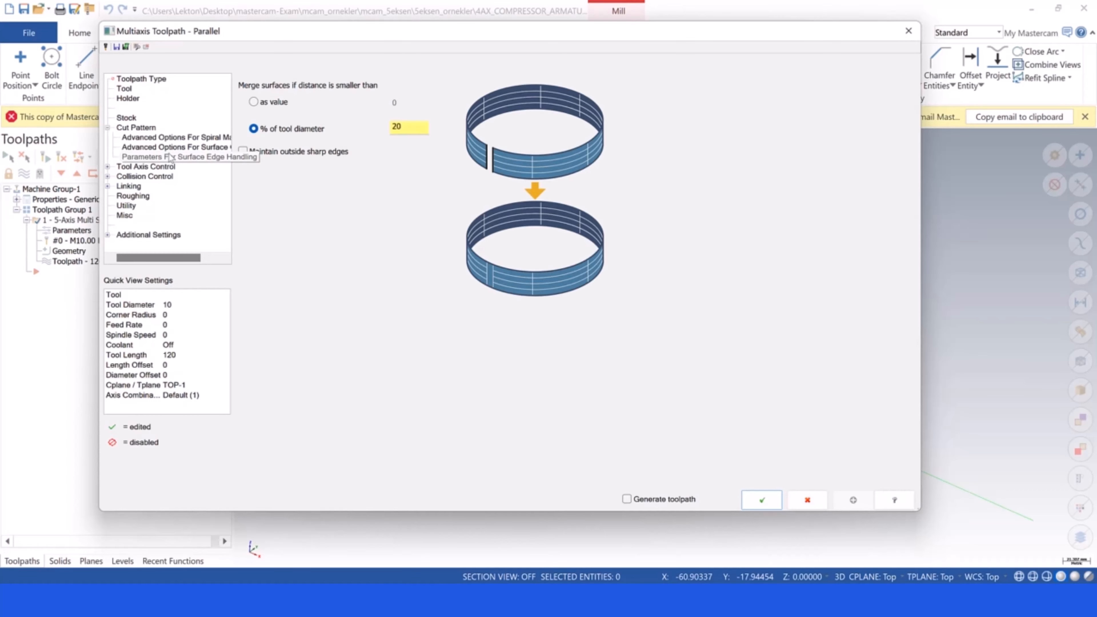
click(170, 147)
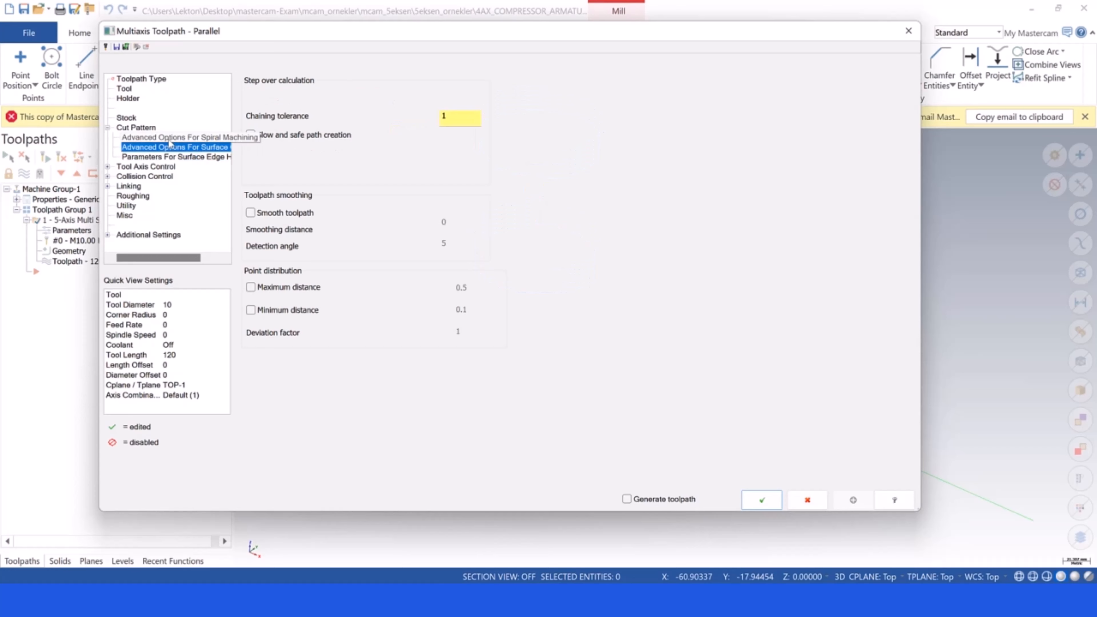
click(171, 137)
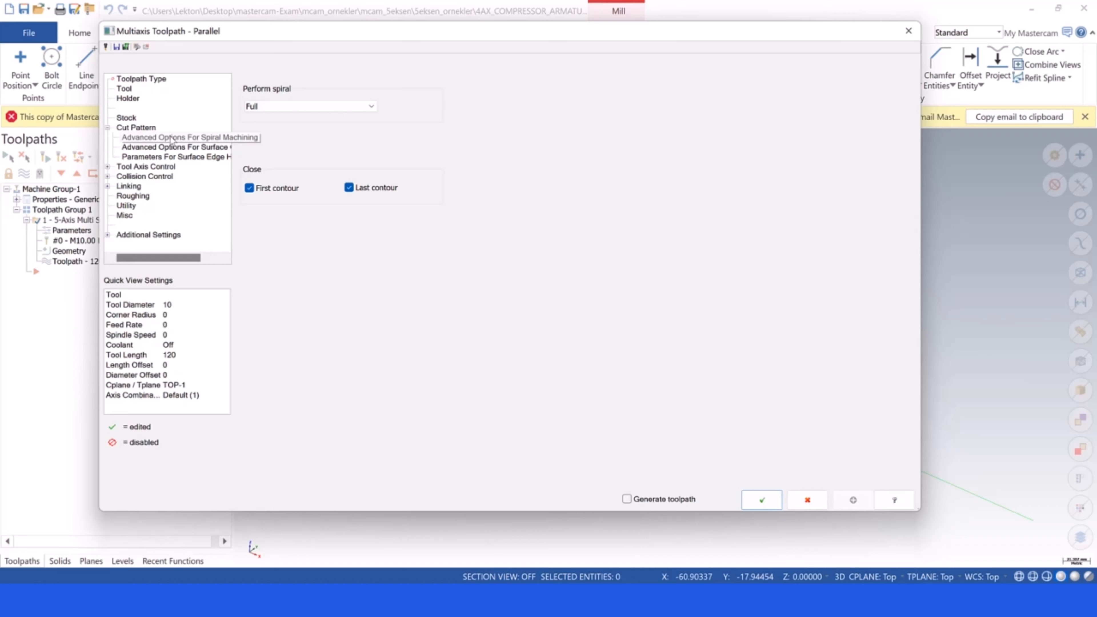
click(135, 128)
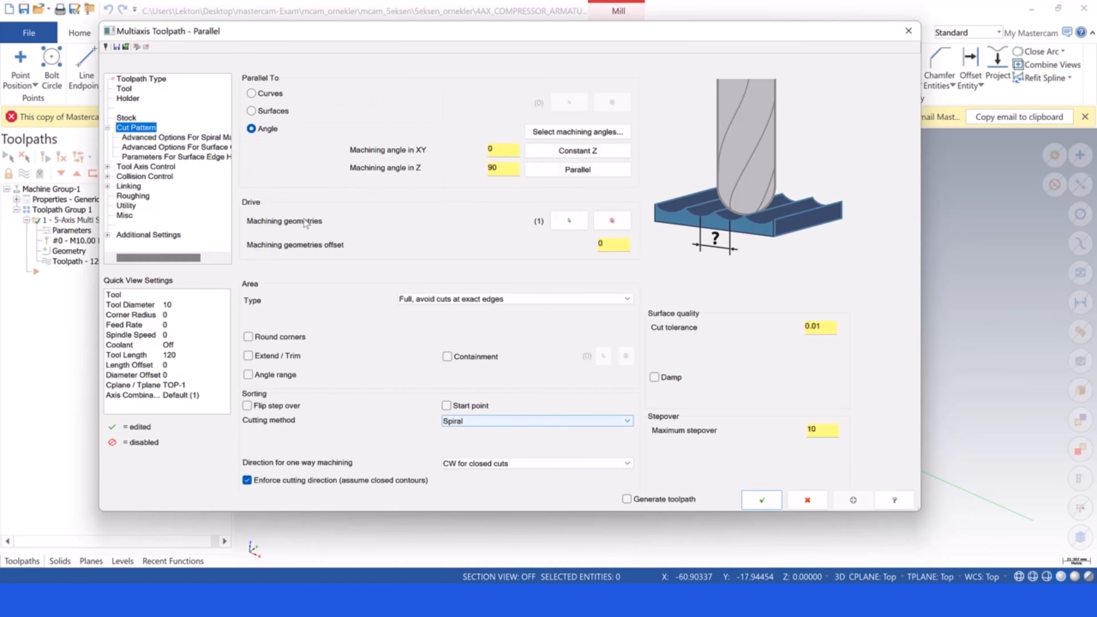
click(158, 138)
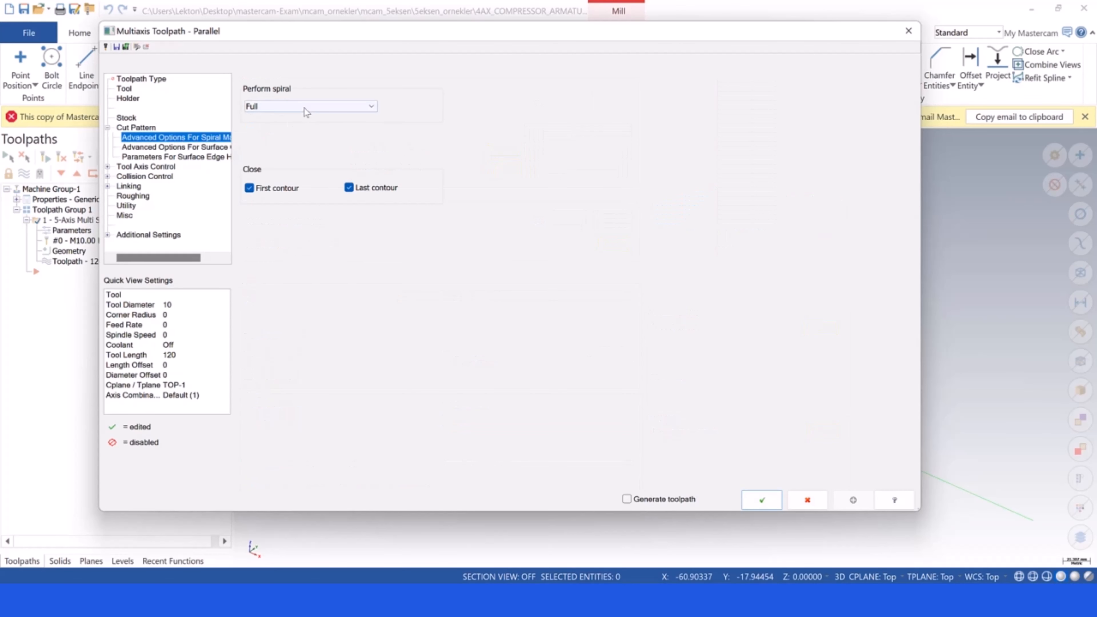
Try Blend along distance as the Perform spiral option, and return it to Full
click(305, 108)
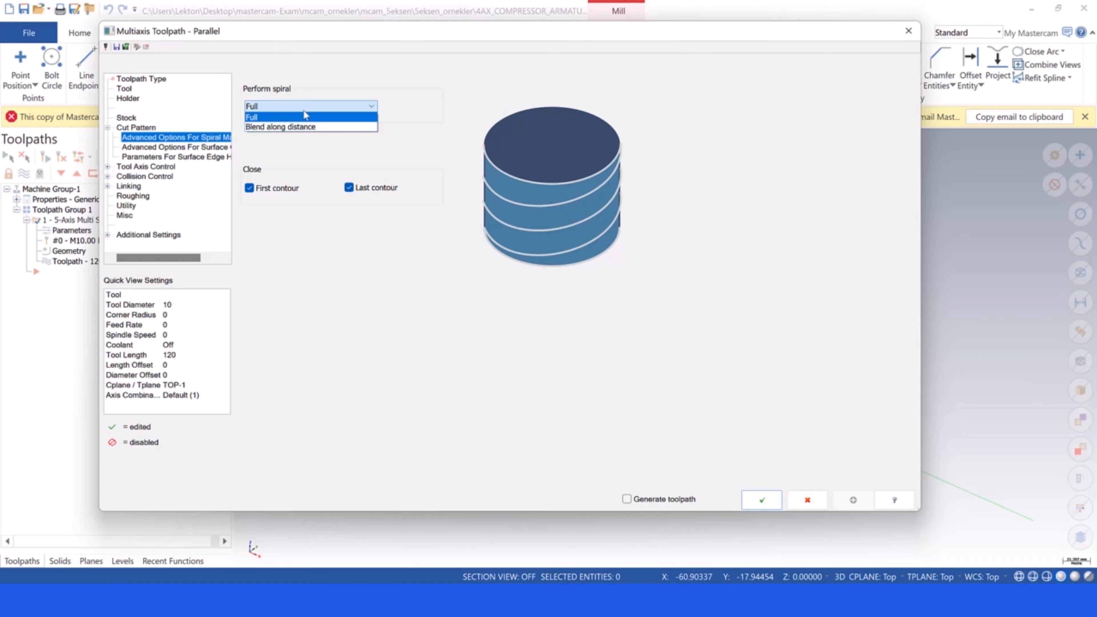
click(305, 128)
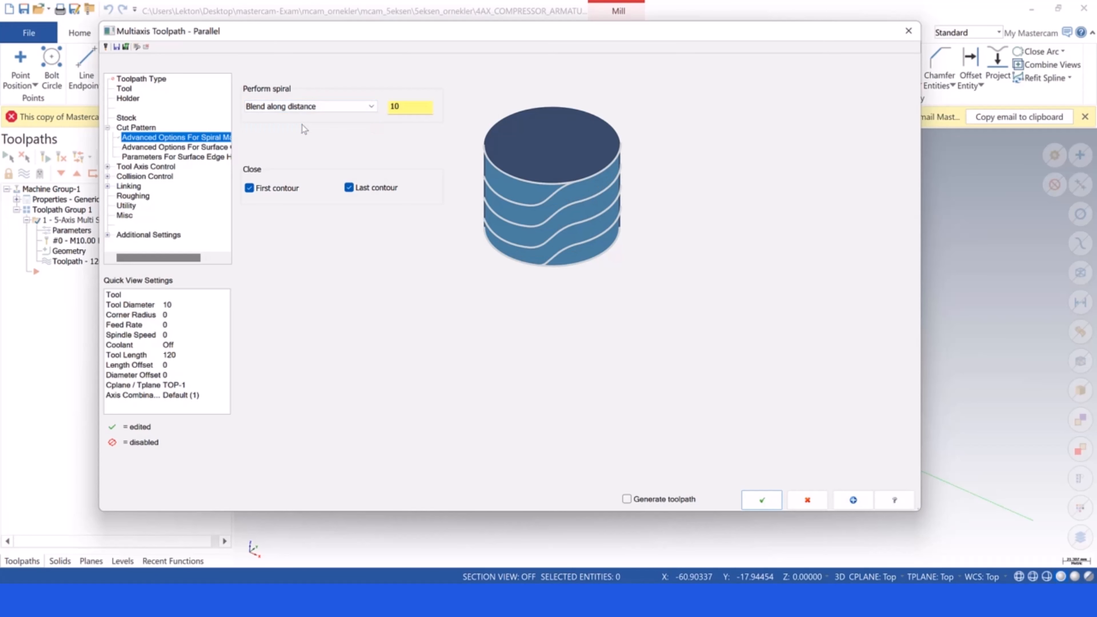
click(295, 107)
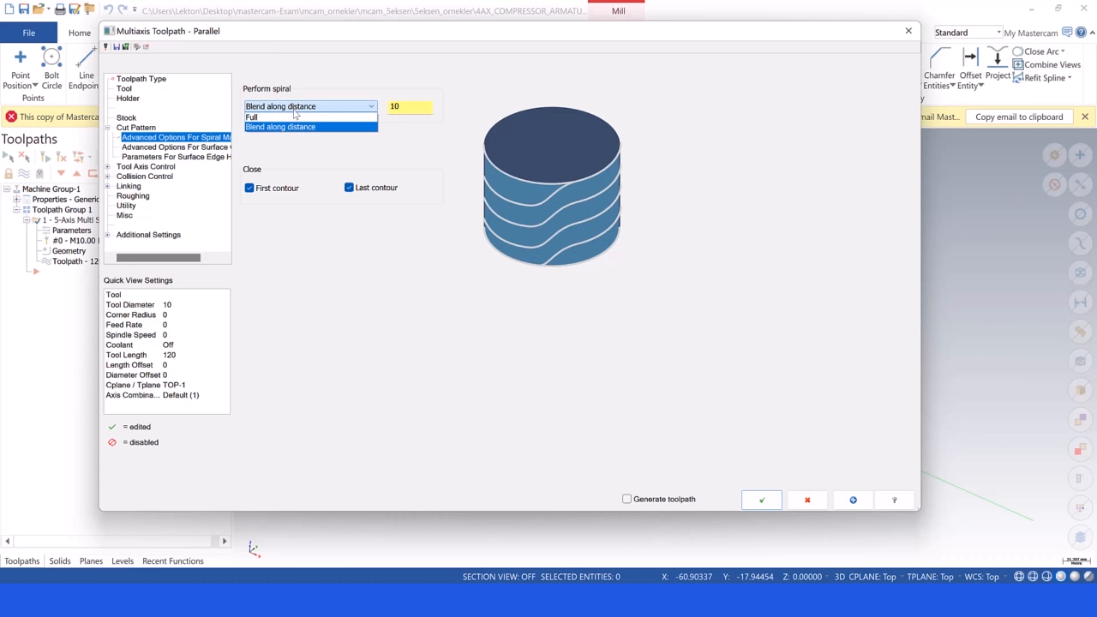
click(293, 116)
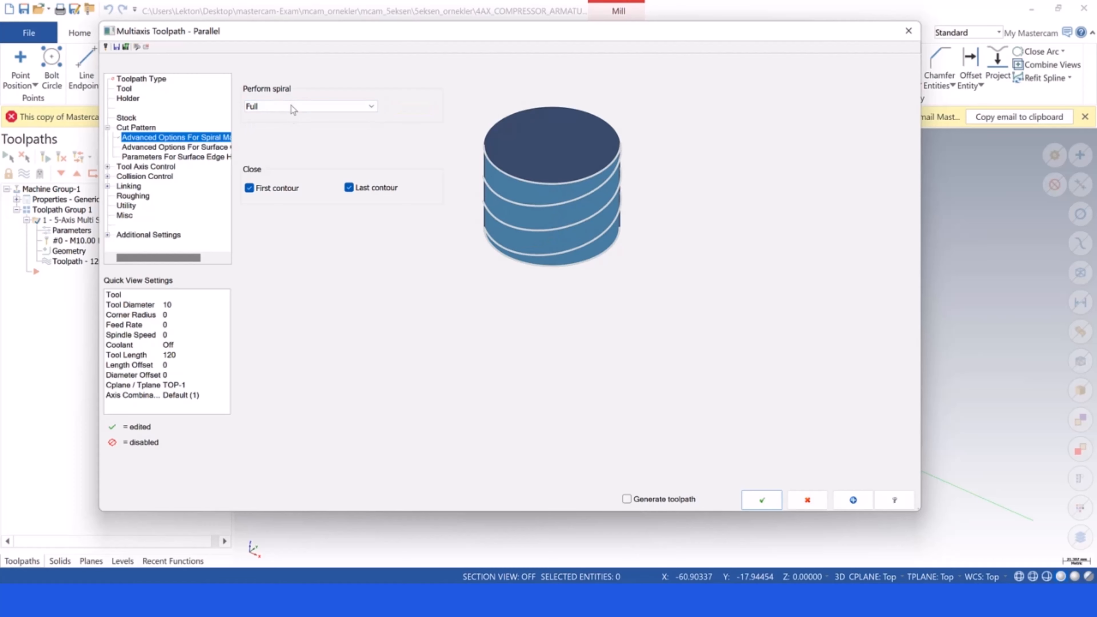
click(291, 113)
click(292, 117)
Toggle the Close options for the last contour and first contour off and back on
click(349, 188)
click(349, 187)
click(250, 189)
click(250, 189)
click(349, 188)
click(349, 188)
click(249, 188)
click(250, 189)
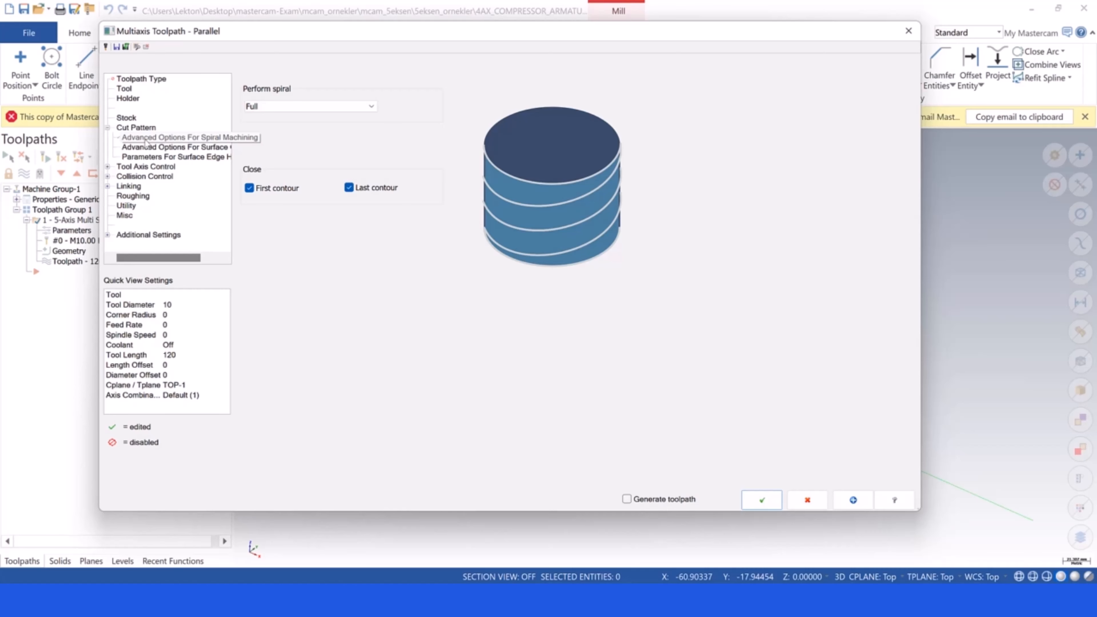
Review the Tool Axis Control's output format, maximum angle step and tool axis choices, keeping 4 Axis and Rotated around axis, and close the parameters
click(135, 136)
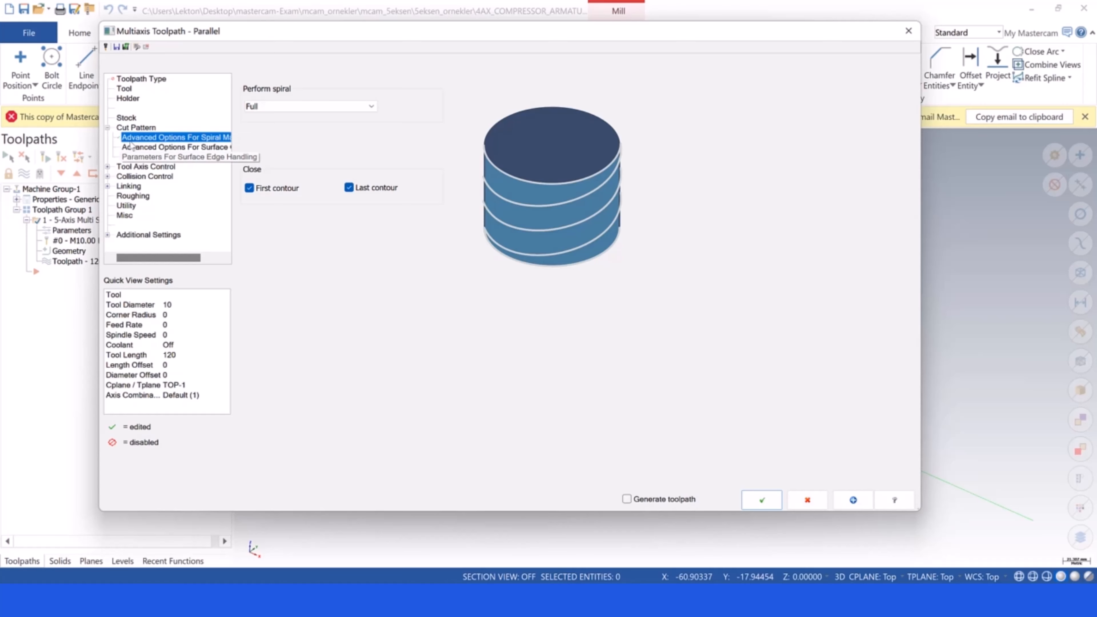
click(133, 129)
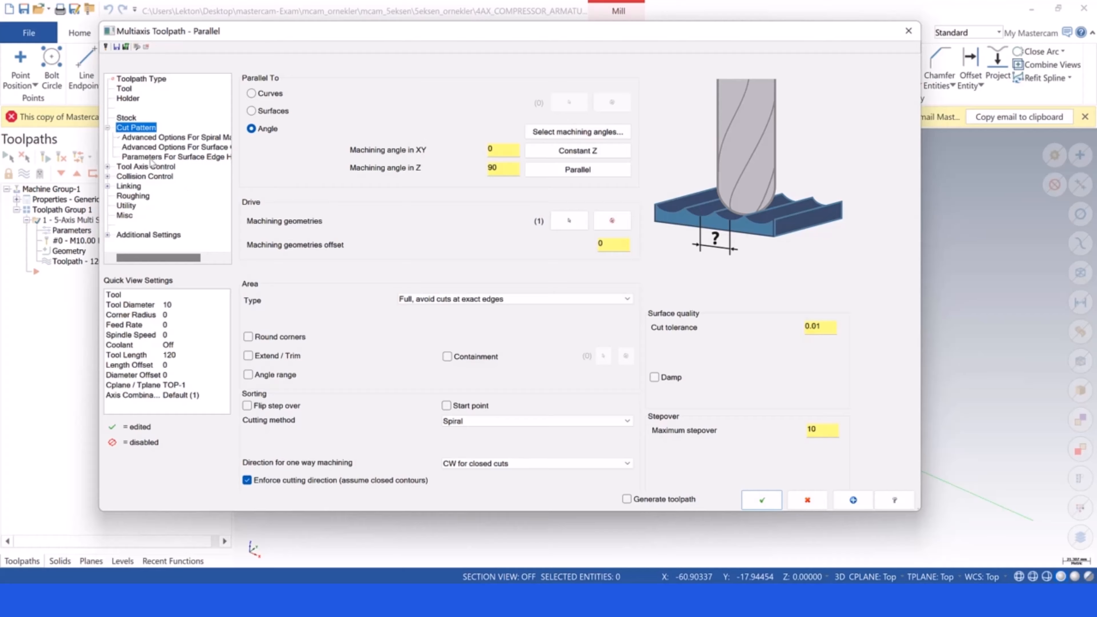
click(150, 168)
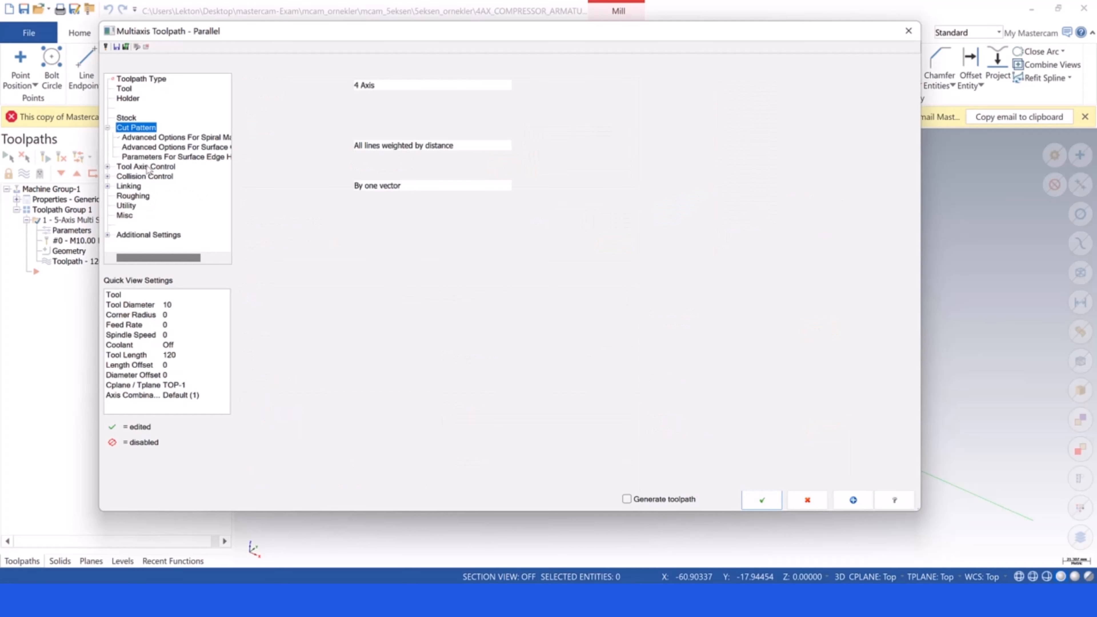
click(407, 87)
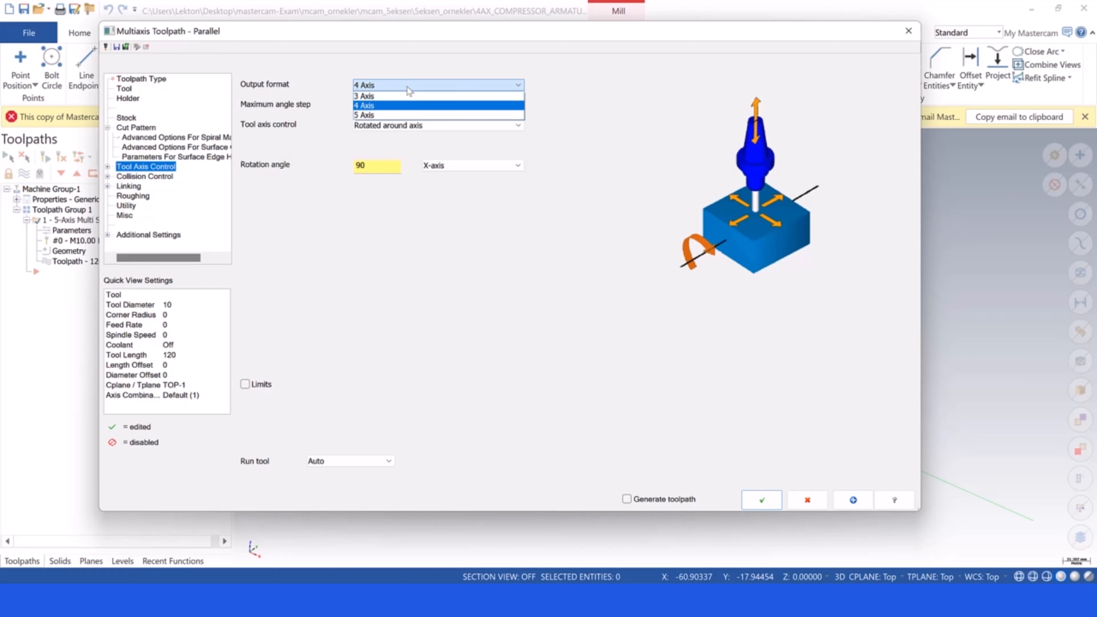
click(407, 86)
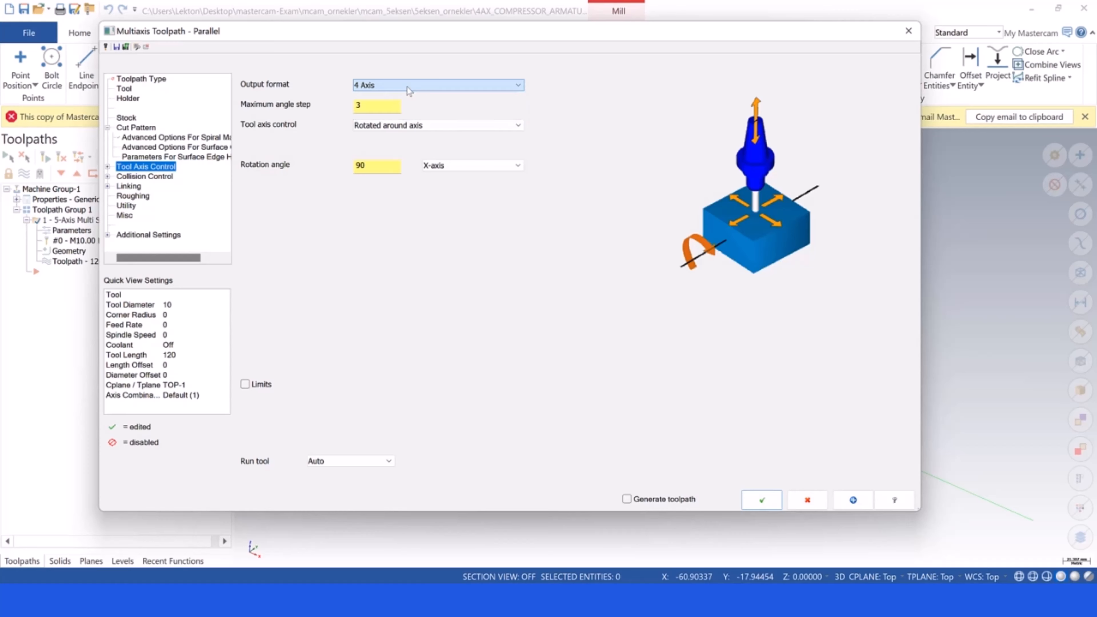
click(380, 107)
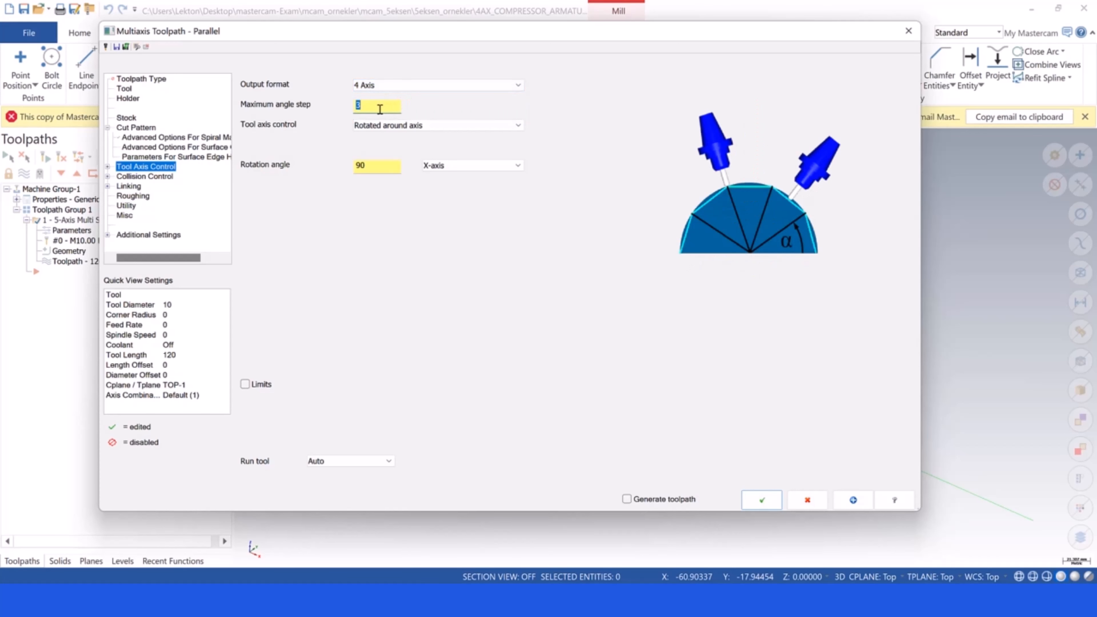
click(452, 128)
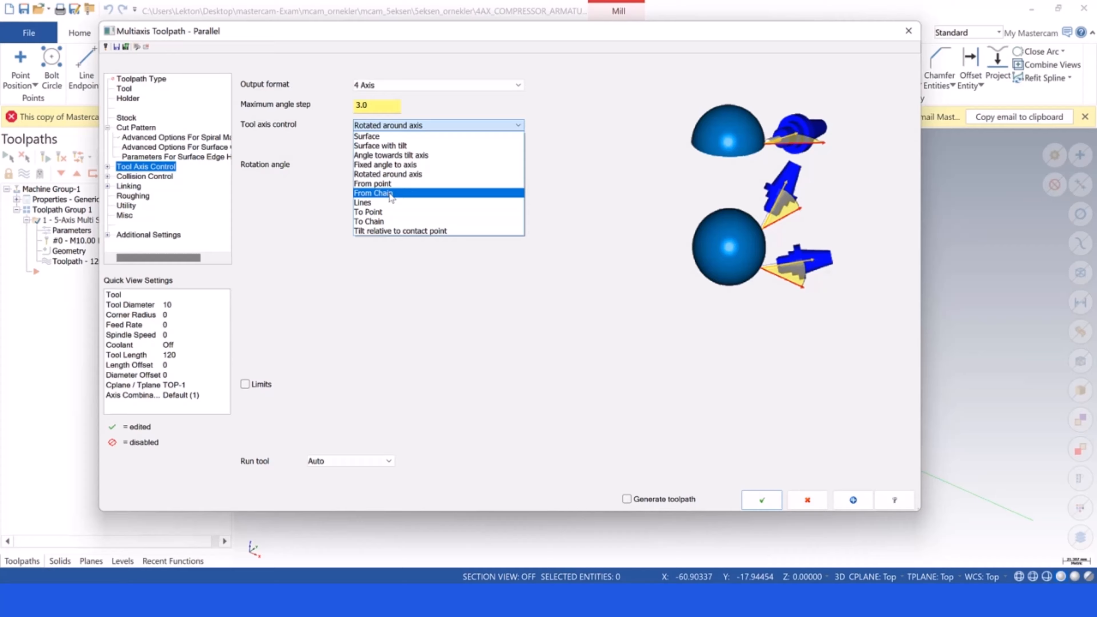
click(418, 175)
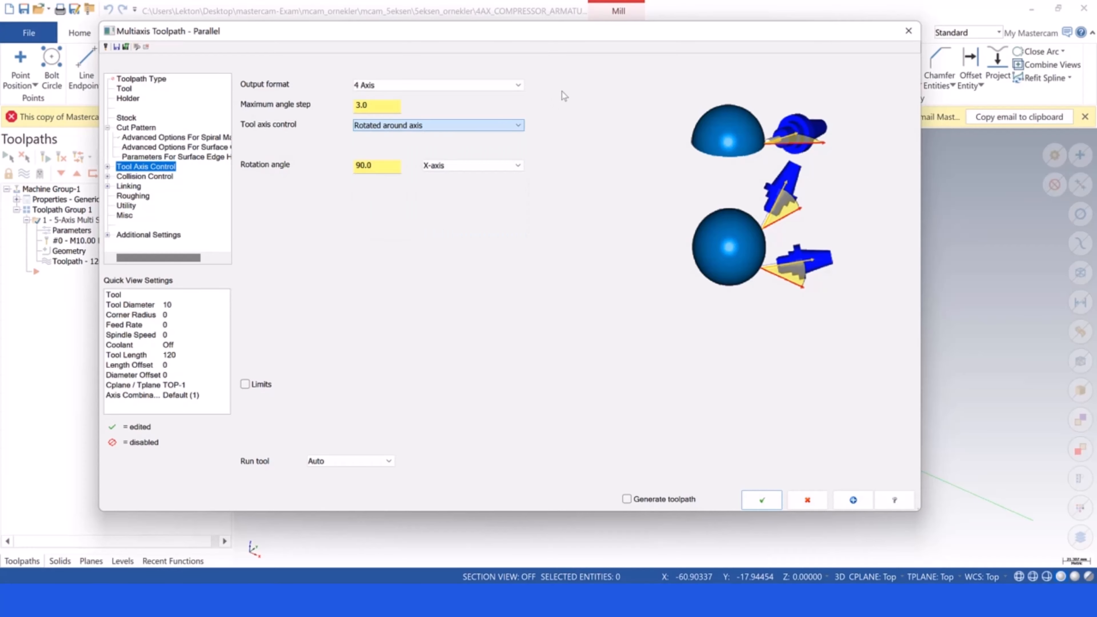
click(905, 39)
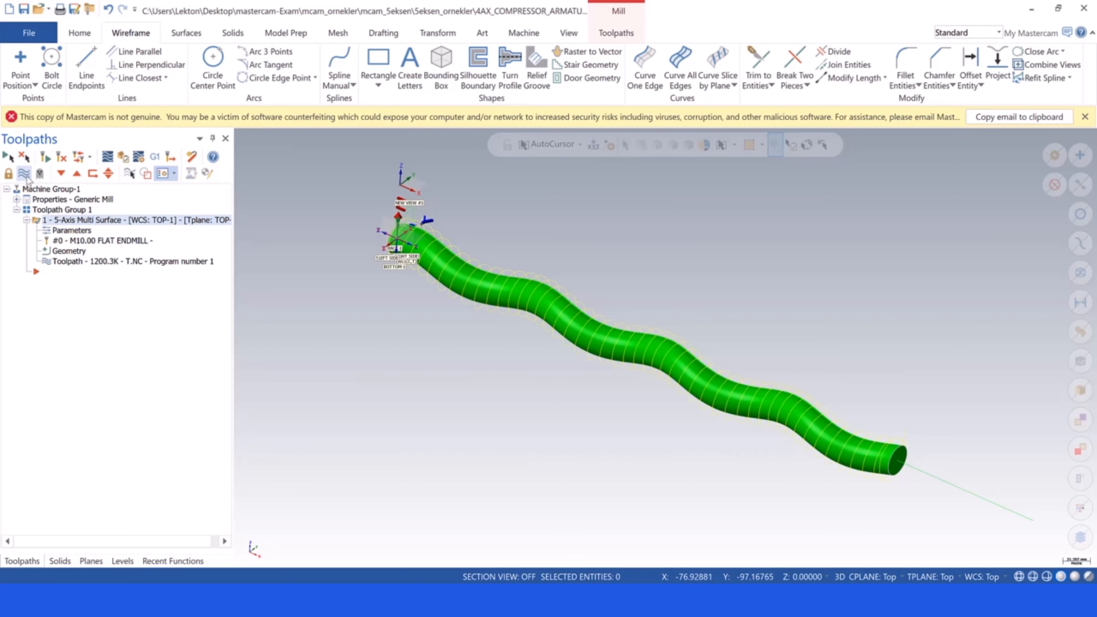
Hide the toolpath display and show the bar in wireframe to expose its inner centre curve
click(25, 174)
scroll(823, 455, up, 1)
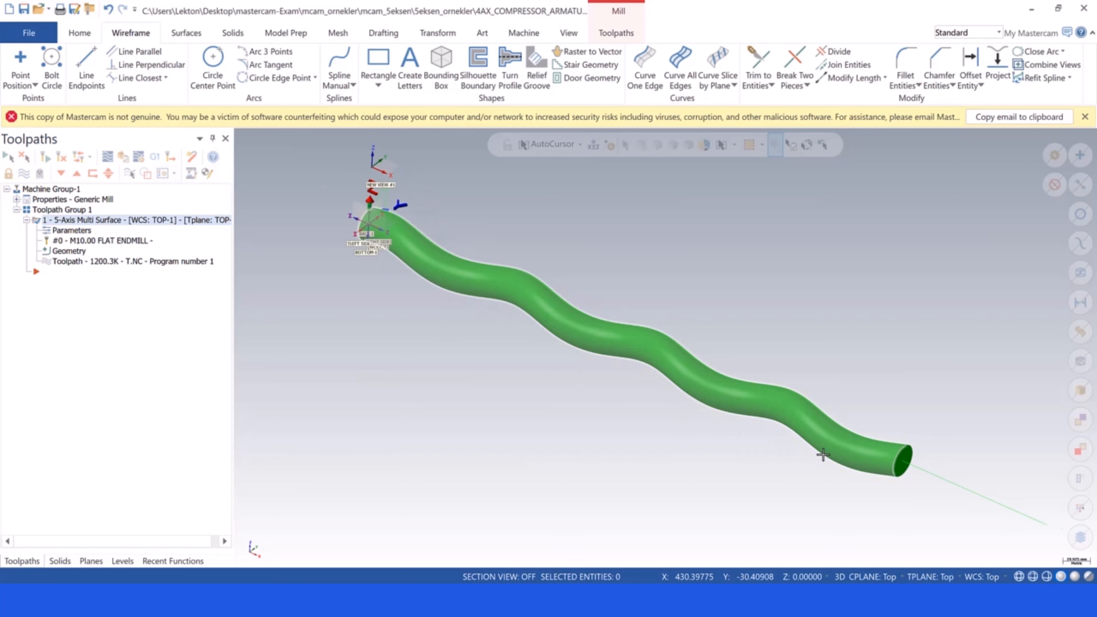
mouse_move(654, 448)
middle_down()
mouse_move(627, 409)
mouse_move(606, 418)
mouse_move(667, 451)
middle_up()
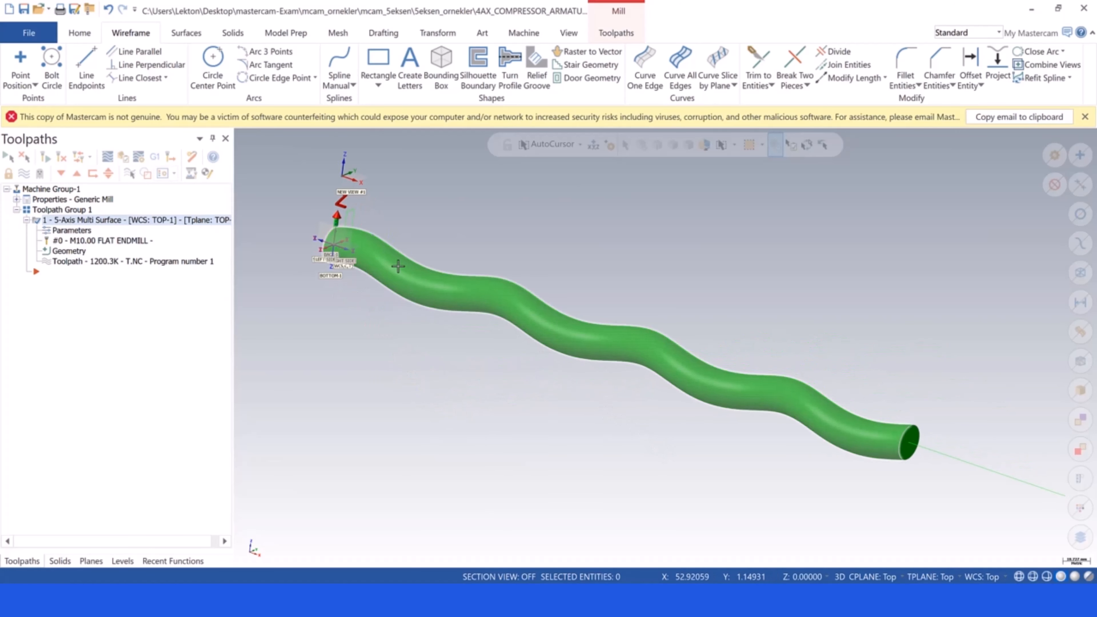
mouse_move(455, 235)
middle_down()
mouse_move(492, 242)
mouse_move(465, 147)
middle_up()
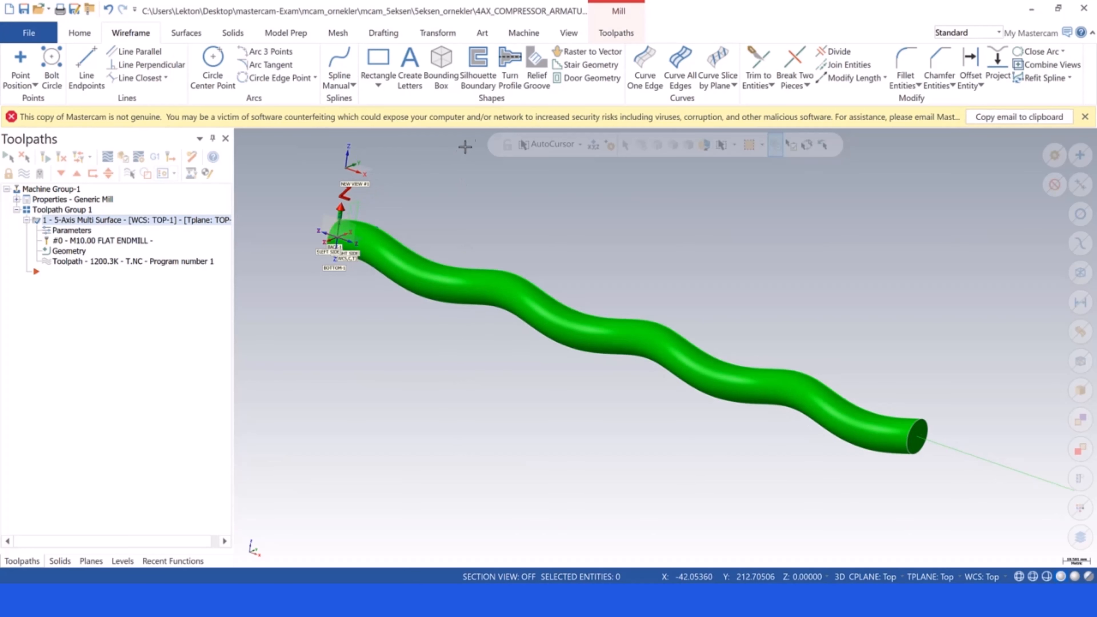
click(566, 34)
click(311, 65)
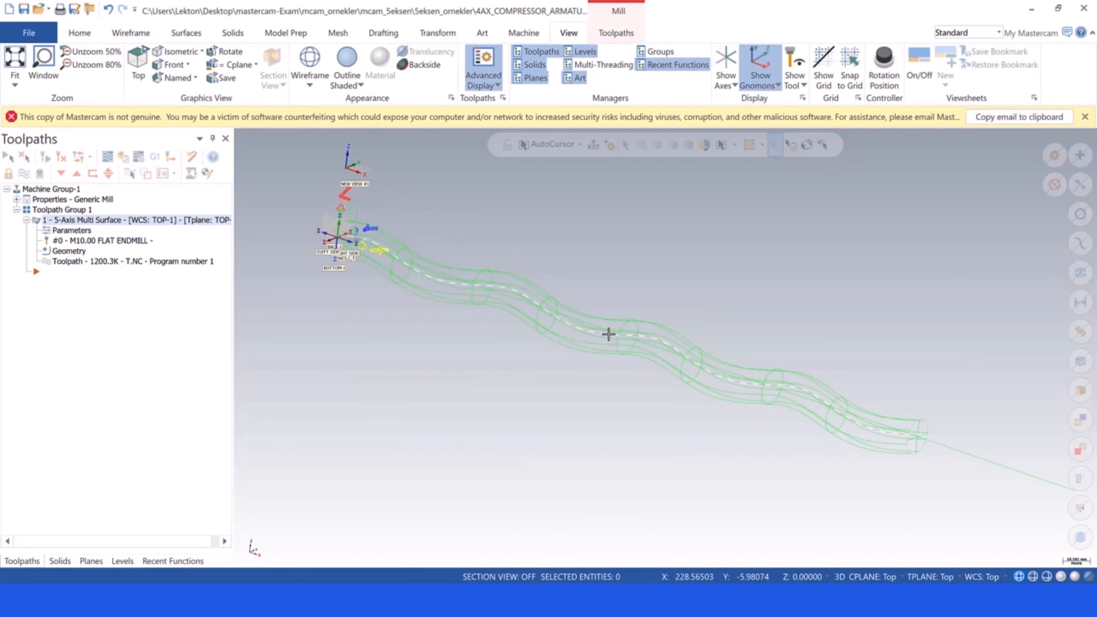
Copy the 5-Axis Multi Surface operation and paste the duplicate after it in Toolpath Group 1
click(163, 174)
click(27, 220)
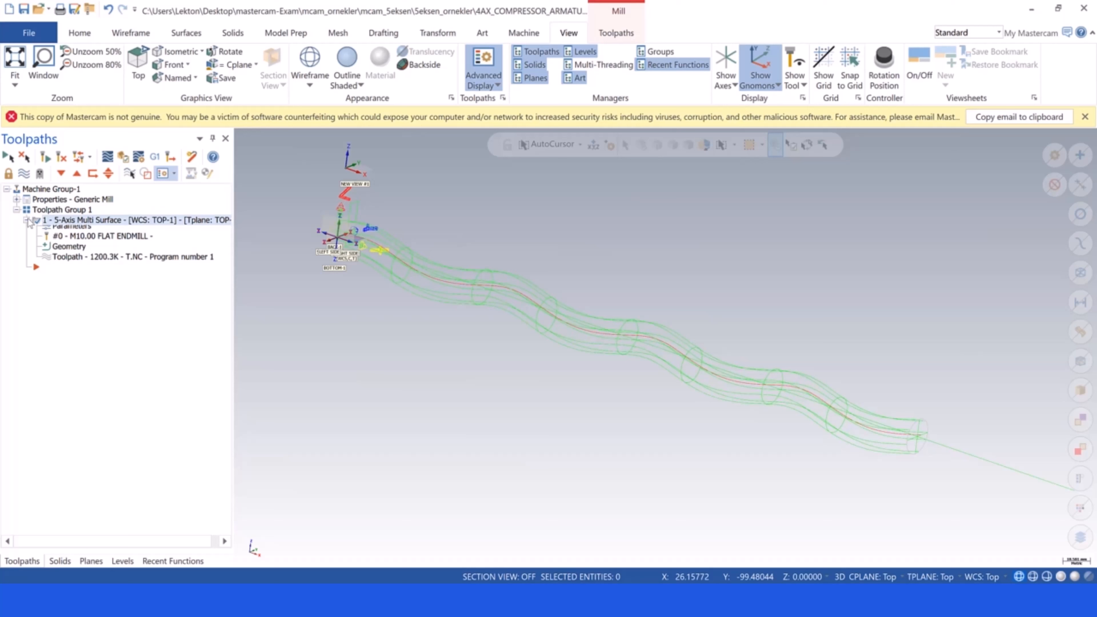
right_click(63, 224)
click(114, 319)
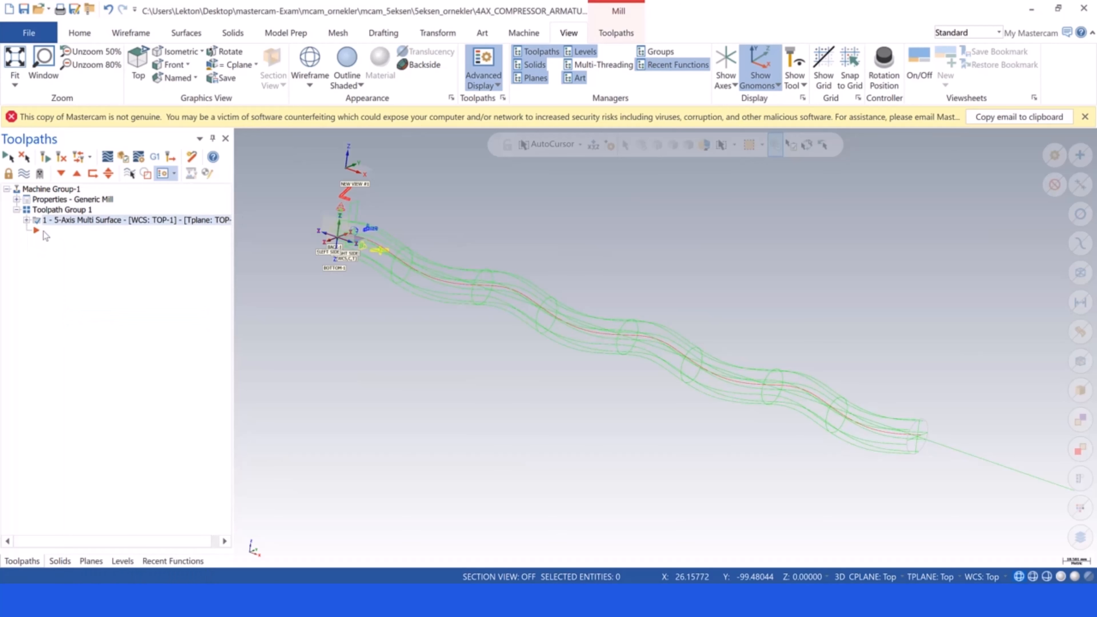
key(ctrl+v)
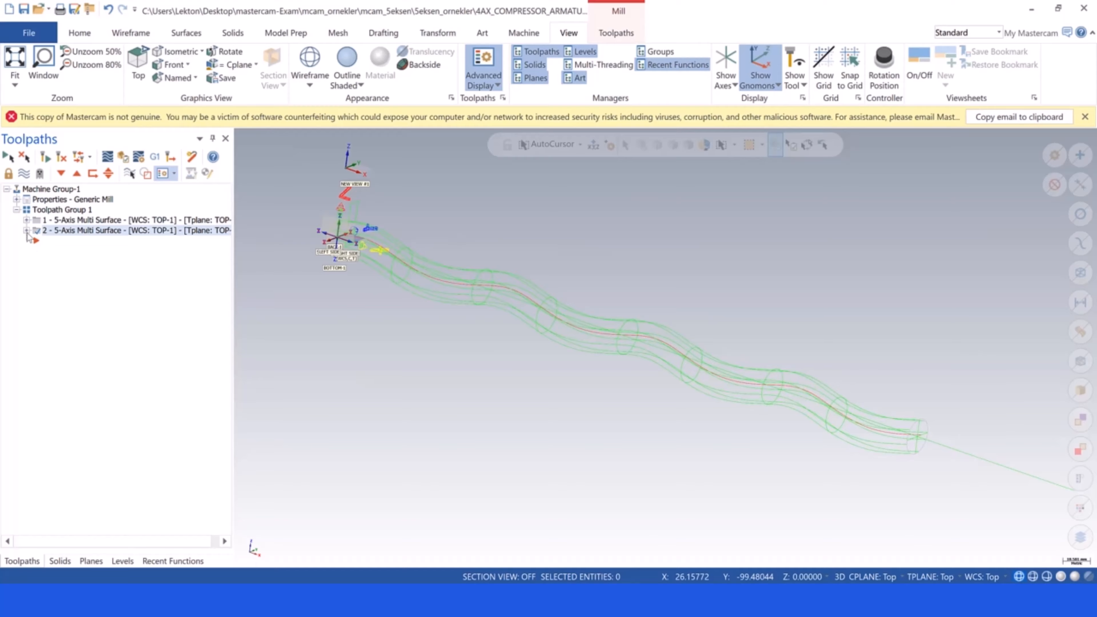
Open the duplicated operation's parameters at its Tool Axis Control settings
click(27, 230)
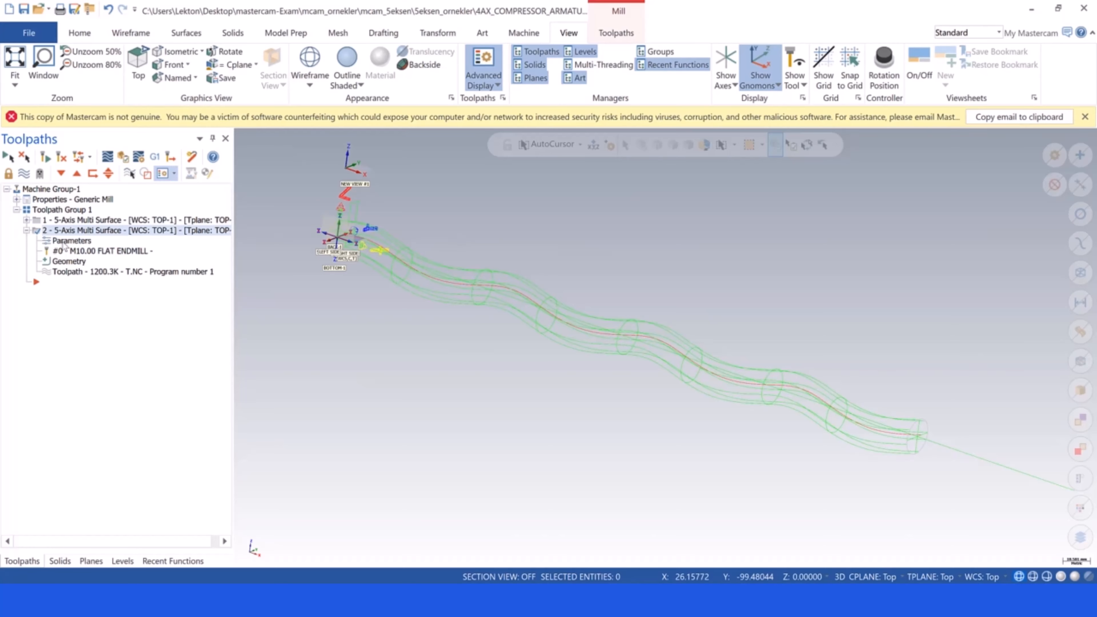
click(65, 244)
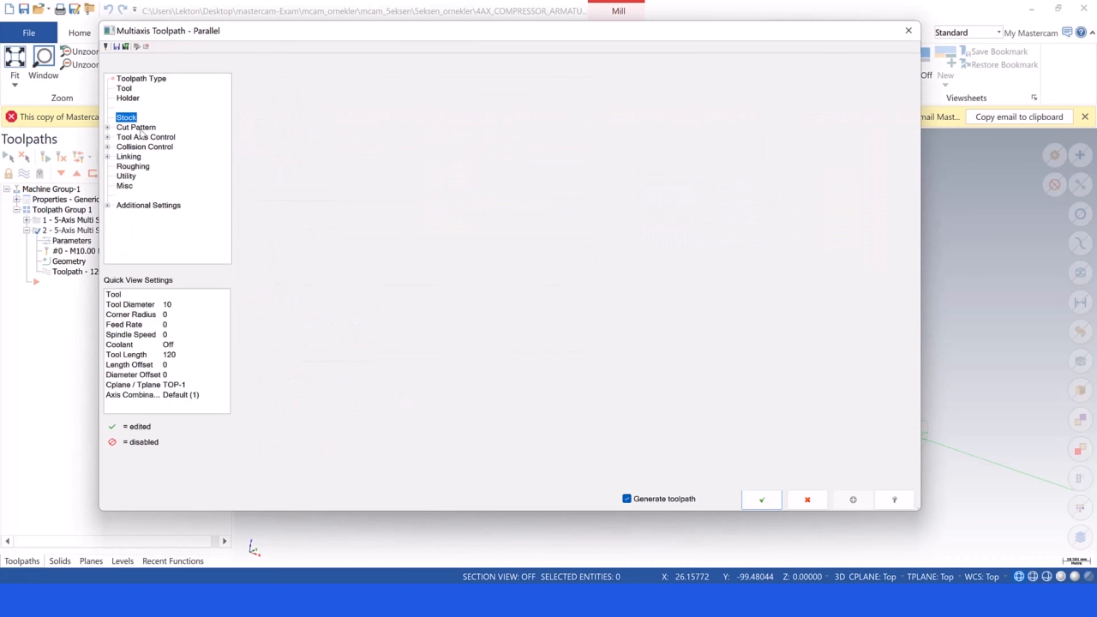
click(141, 128)
click(143, 137)
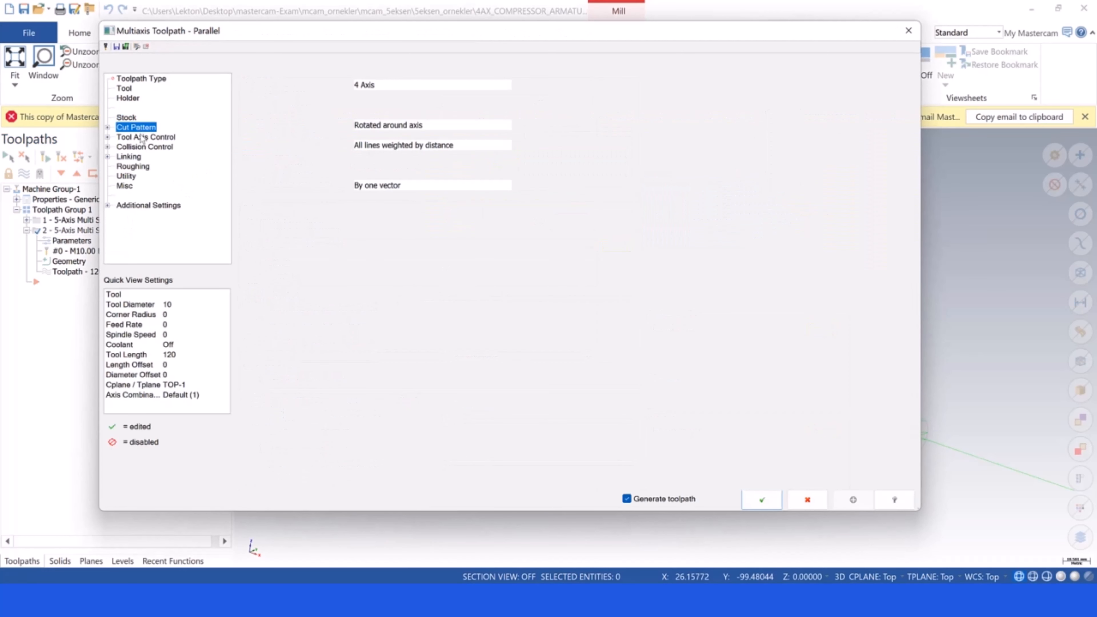
click(108, 137)
click(107, 128)
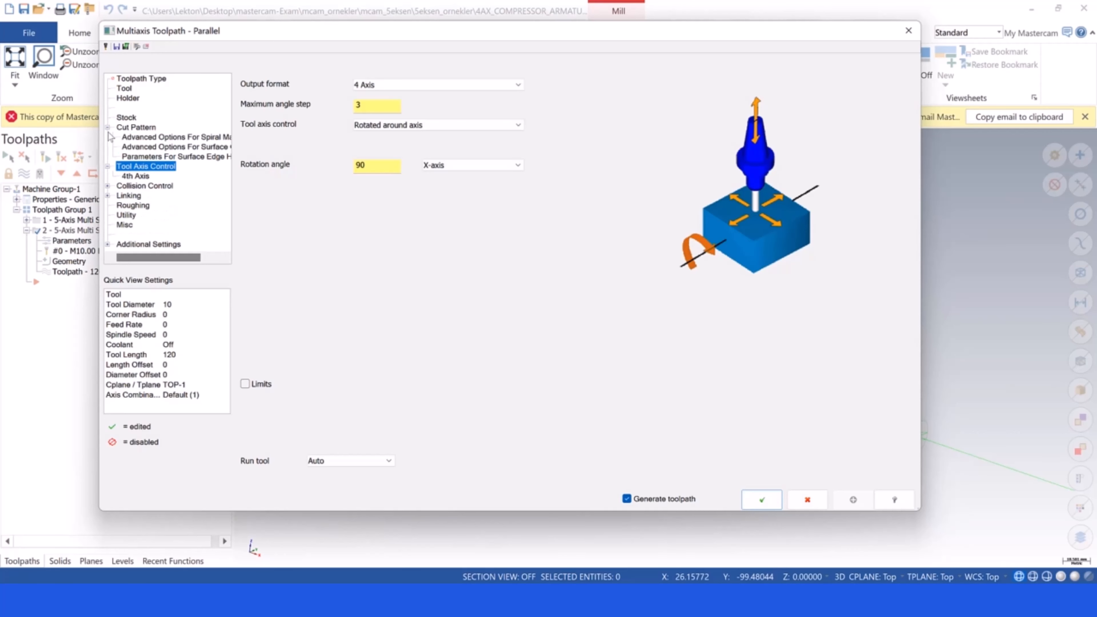
click(400, 125)
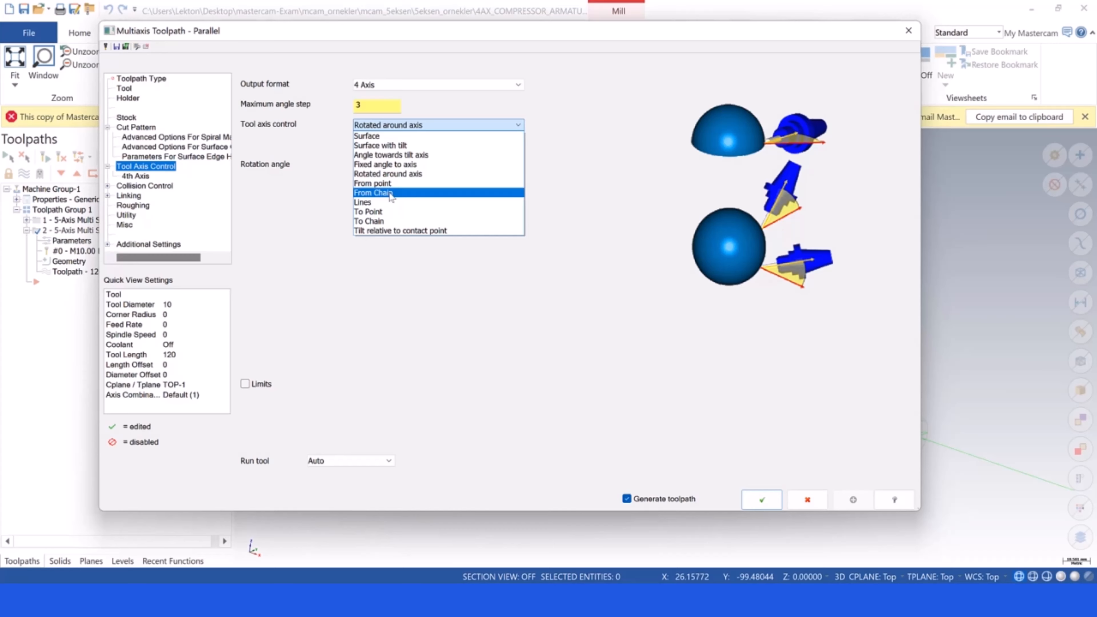
click(321, 130)
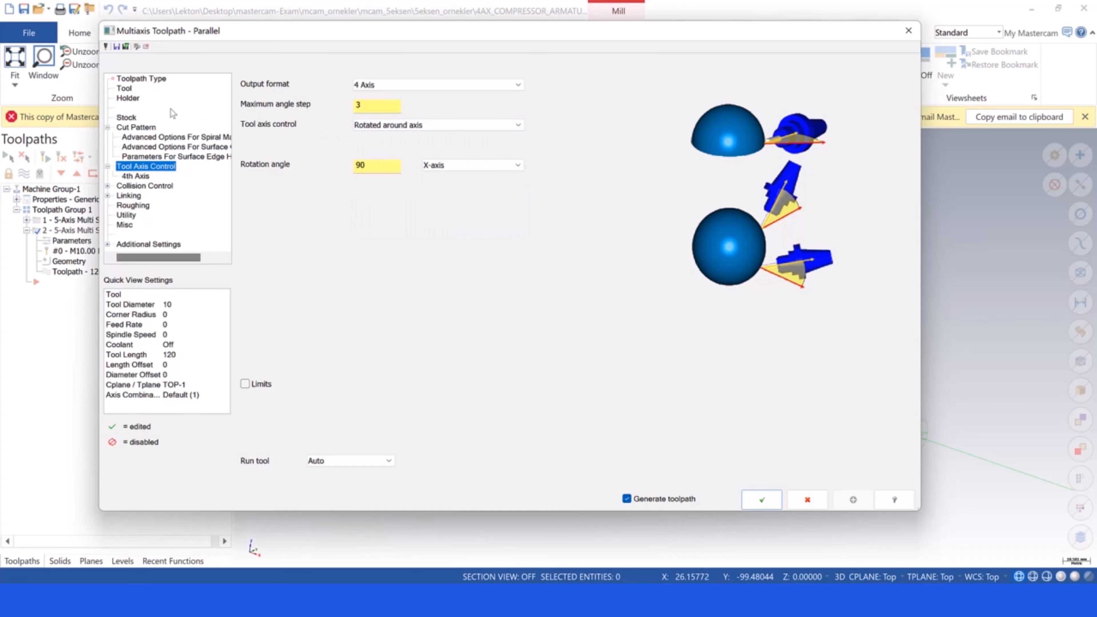
Start creating a new tool for the Parallel toolpath and choose the Ball endmill type
click(125, 89)
right_click(277, 117)
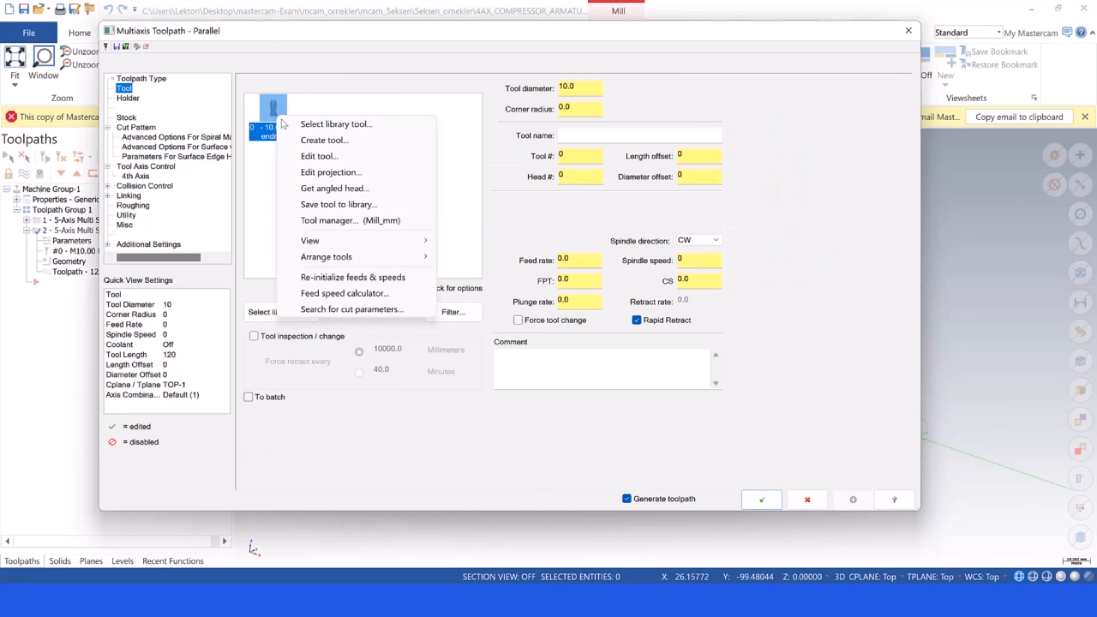
click(260, 179)
right_click(278, 182)
click(336, 212)
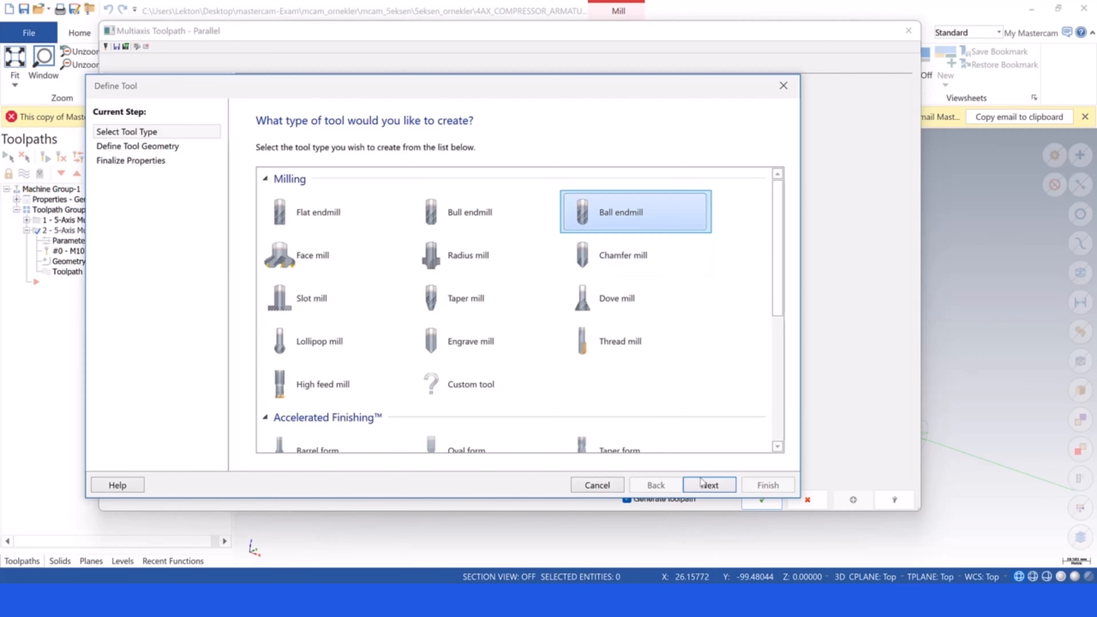
click(693, 483)
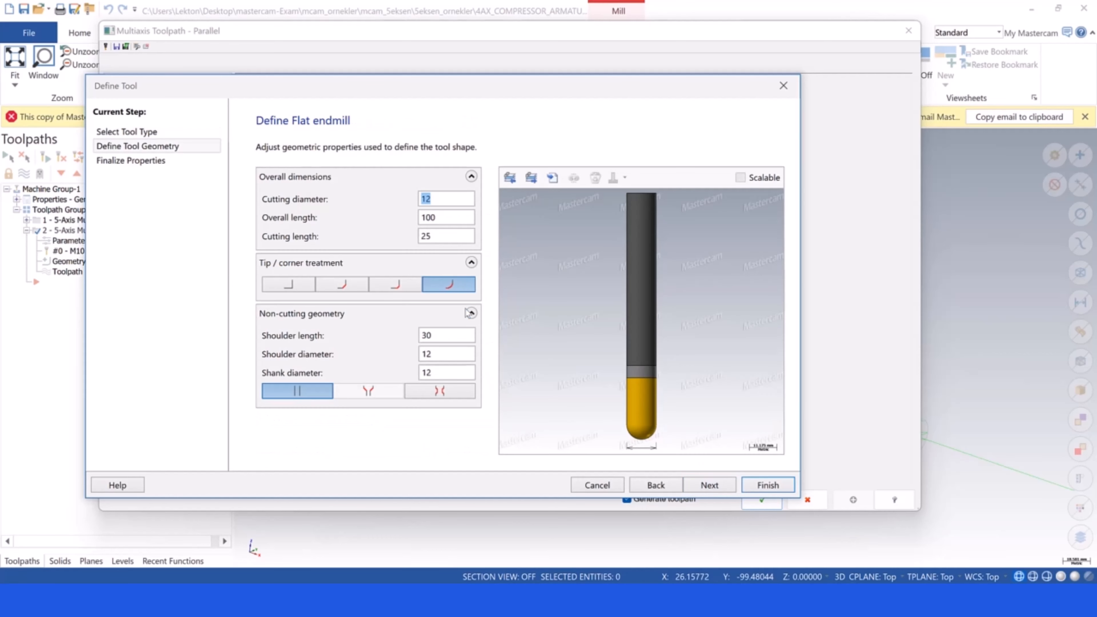
Set the ball endmill's cutting diameter to 10, finish the tool definition and accept its modified settings
text(0)
drag(432, 198, 402, 192)
text(10)
click(709, 485)
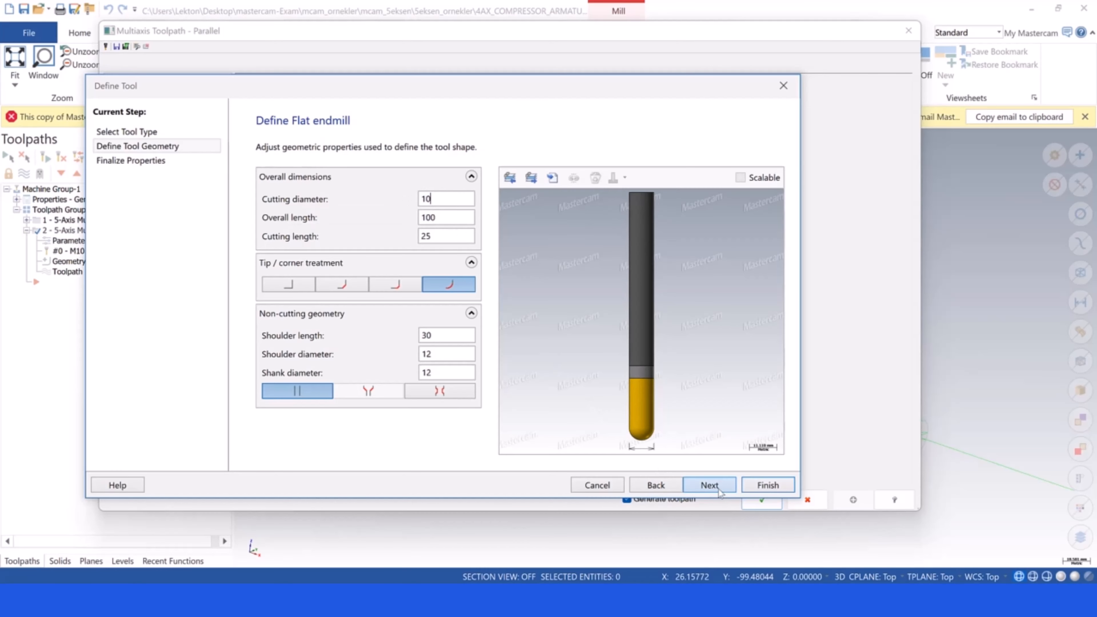
click(762, 486)
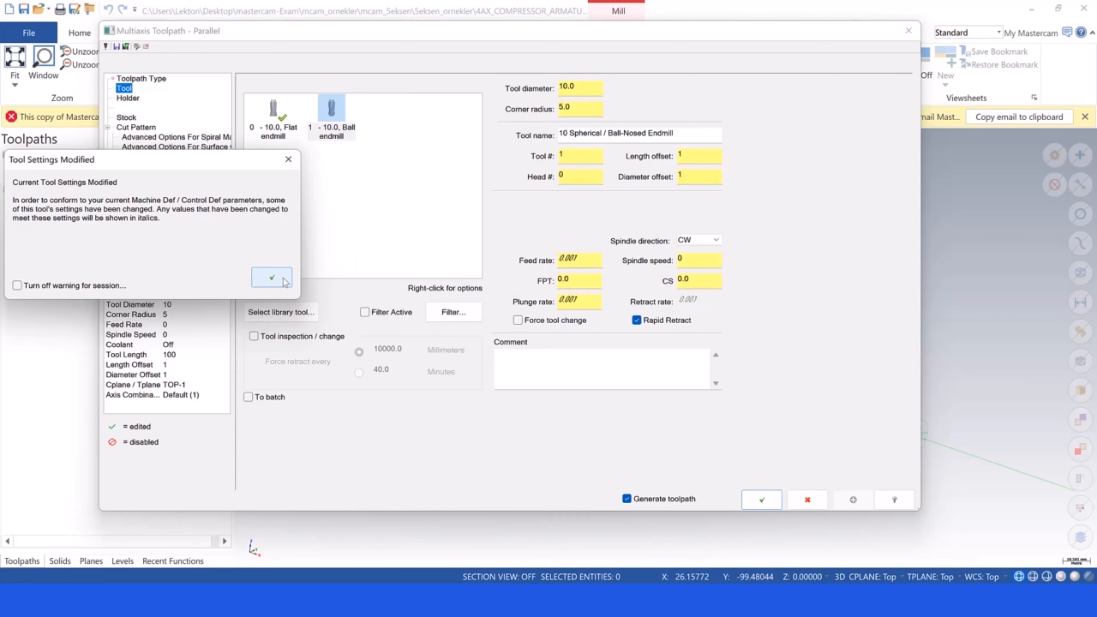
click(274, 278)
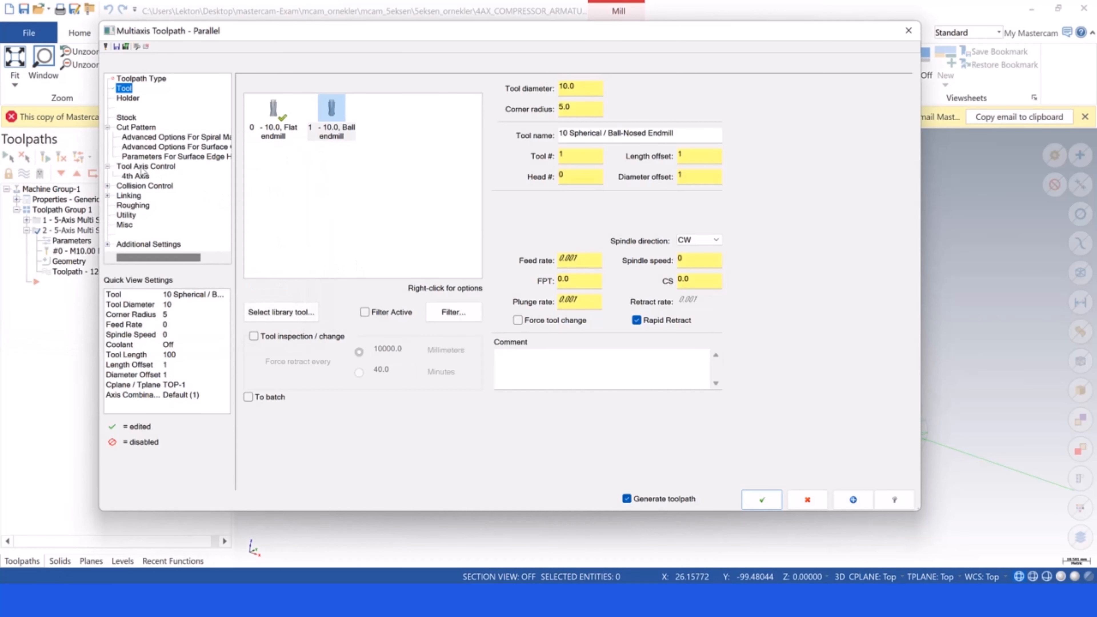
Set the Parallel toolpath's tool axis control to To Chain, keeping Angle from curve as the curve tilt type
click(143, 168)
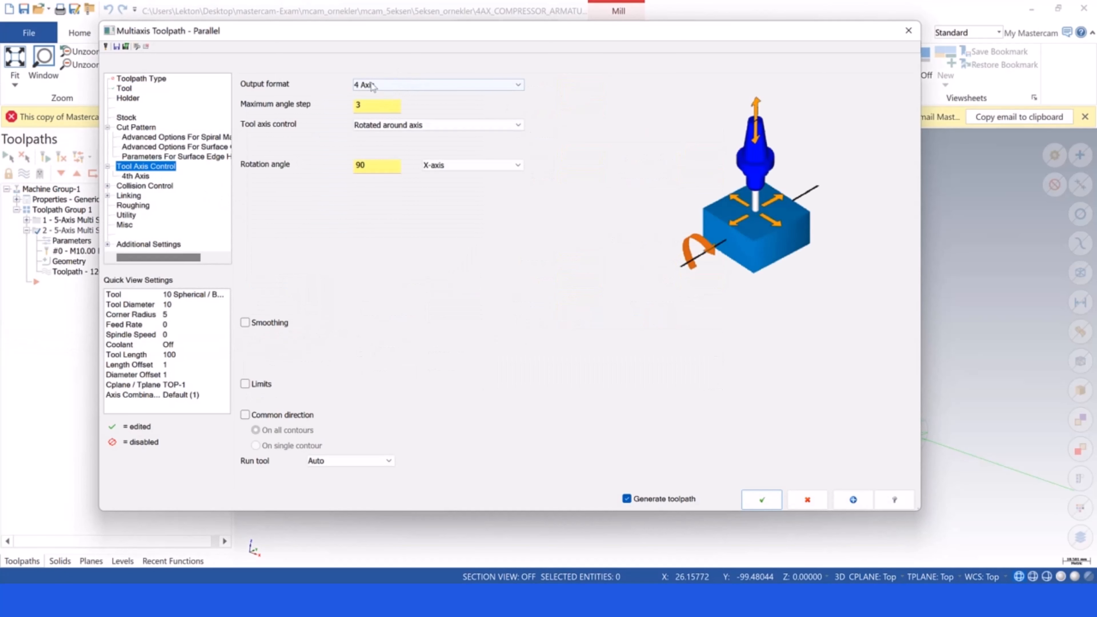
click(386, 126)
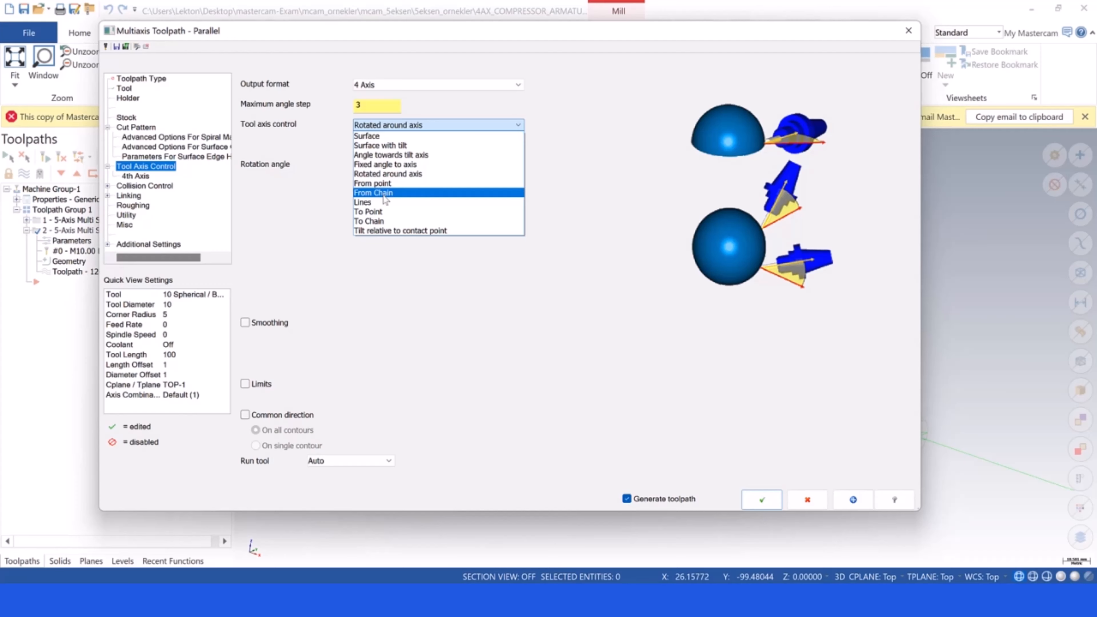
click(377, 221)
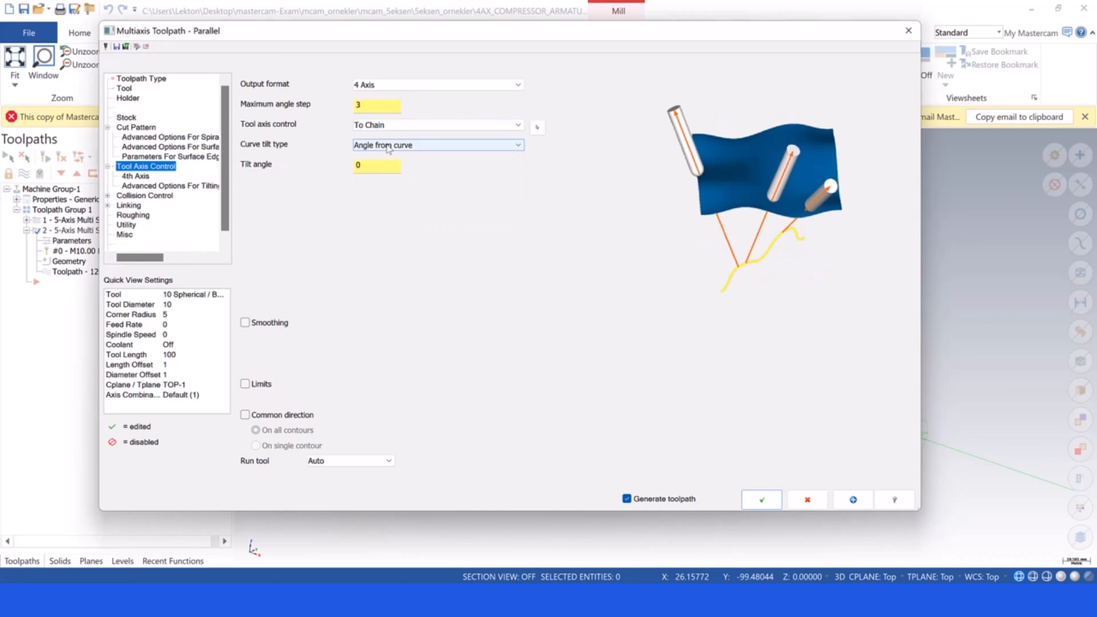
click(388, 149)
click(387, 146)
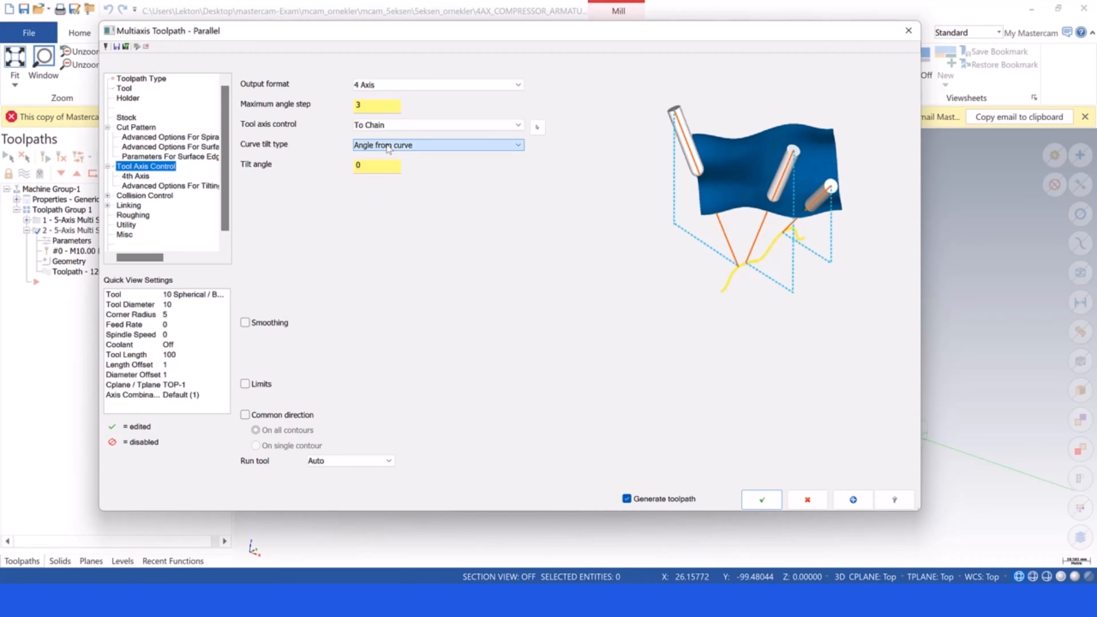
click(387, 125)
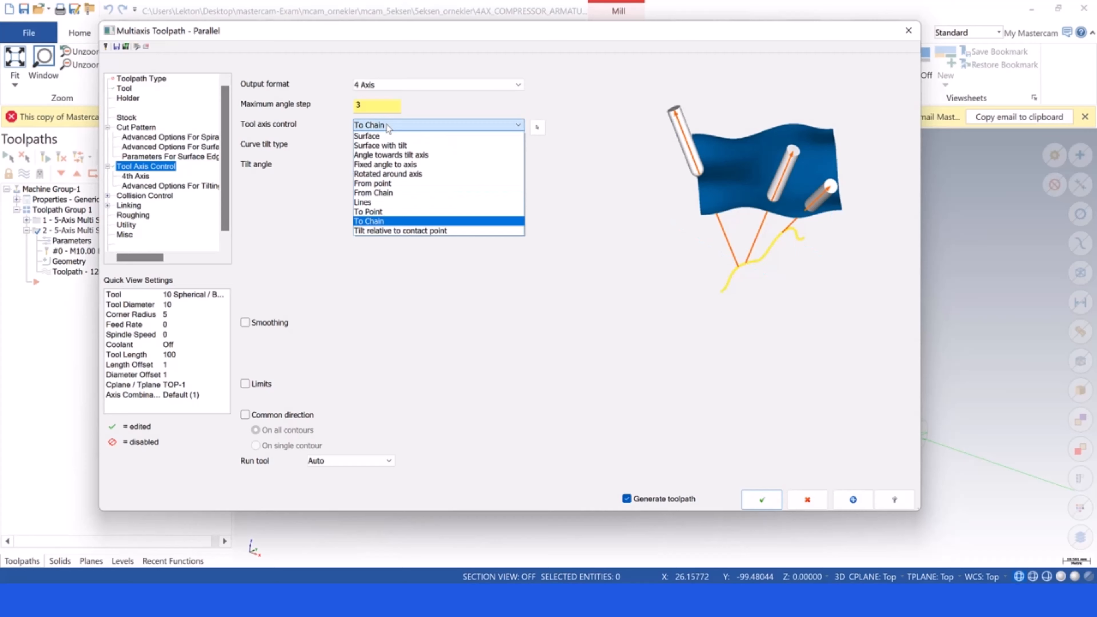
click(388, 125)
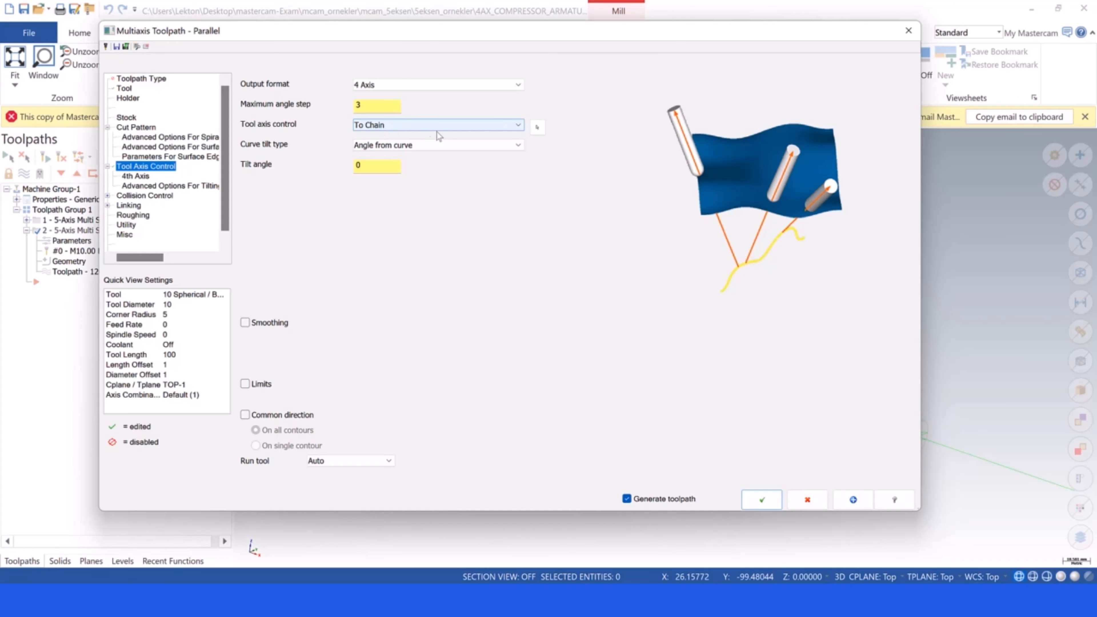
Select the central curve running through the wavy tube as the tool axis control chain
click(538, 128)
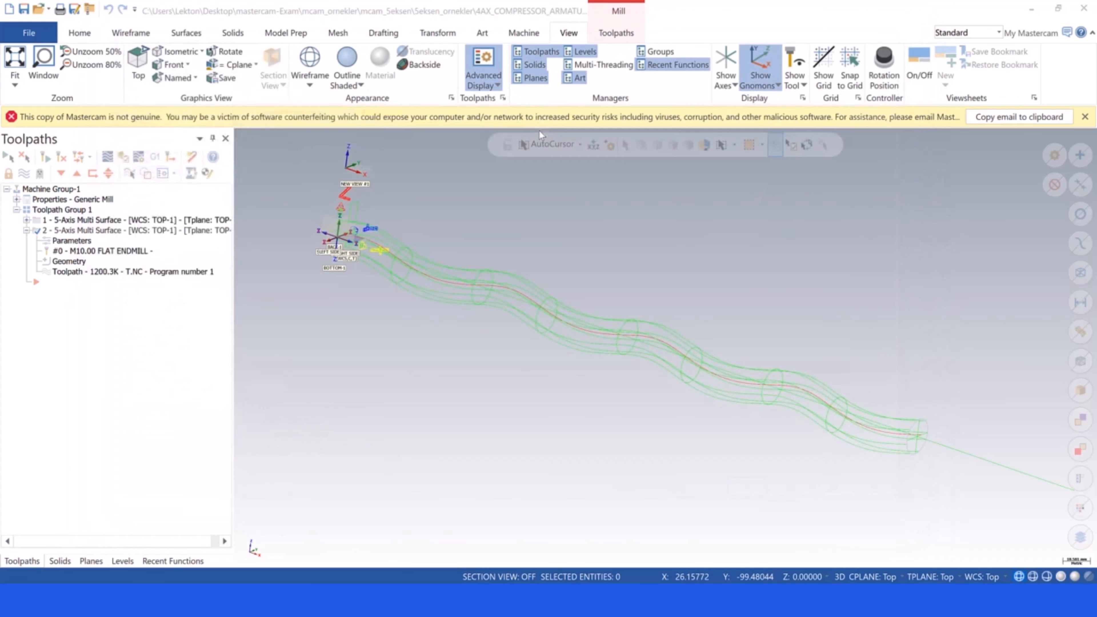
click(371, 243)
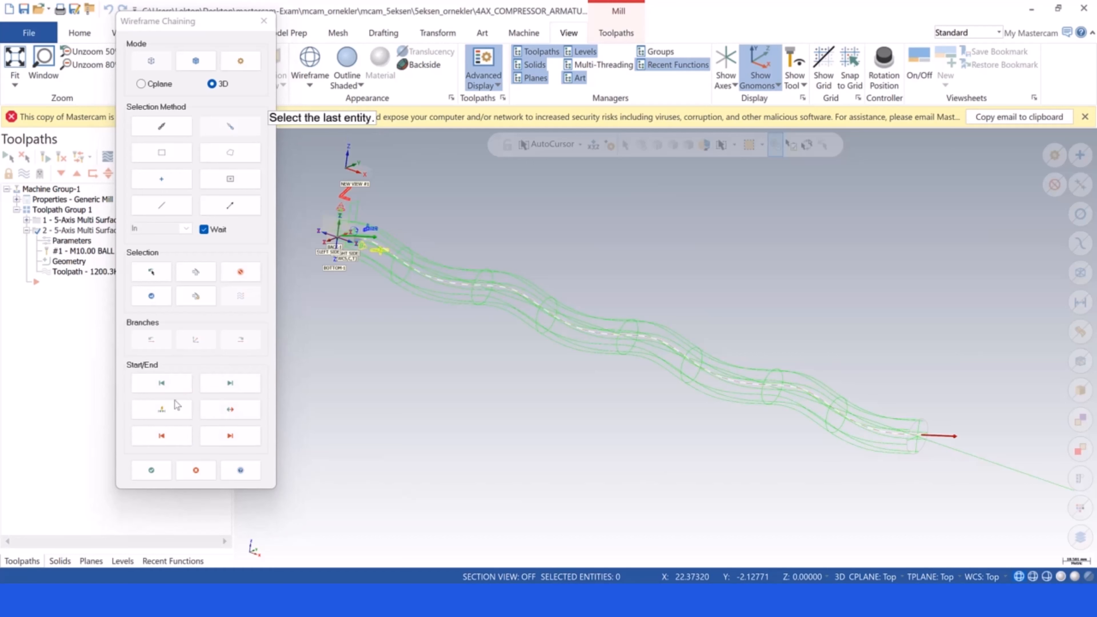
click(151, 470)
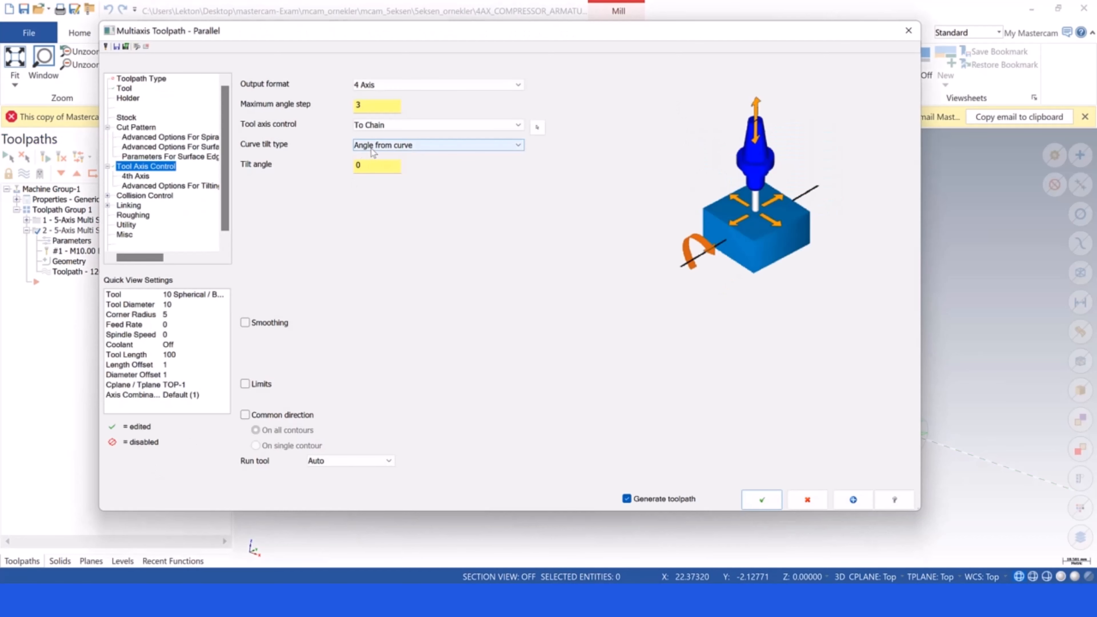
Accept the toolpath parameters with a tilt angle of 0, regenerate the second operation and show its toolpath
click(366, 169)
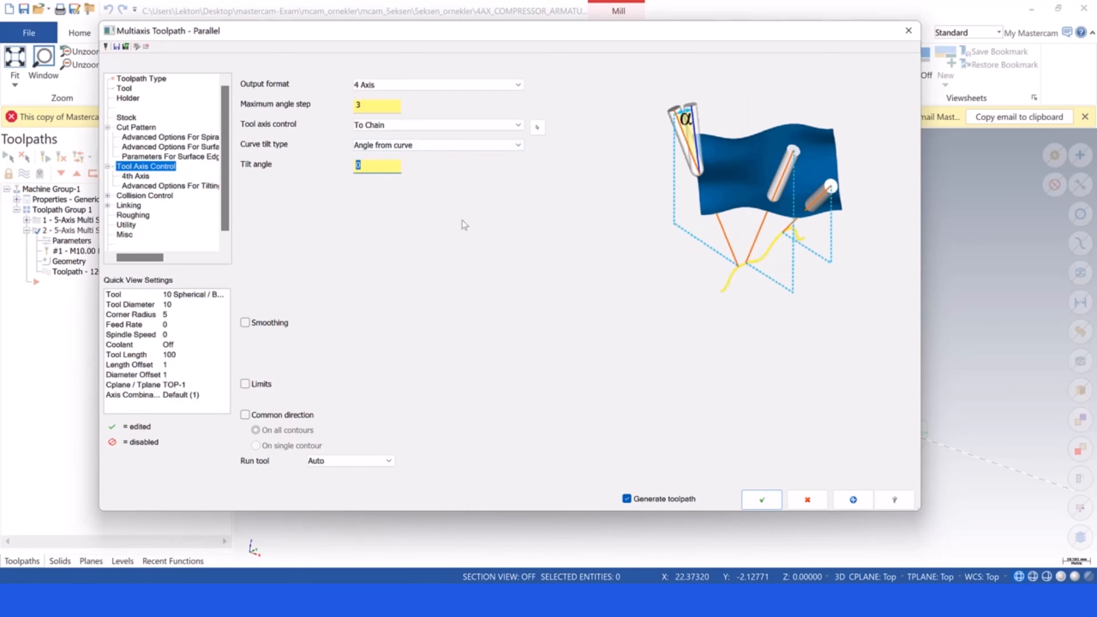
click(762, 500)
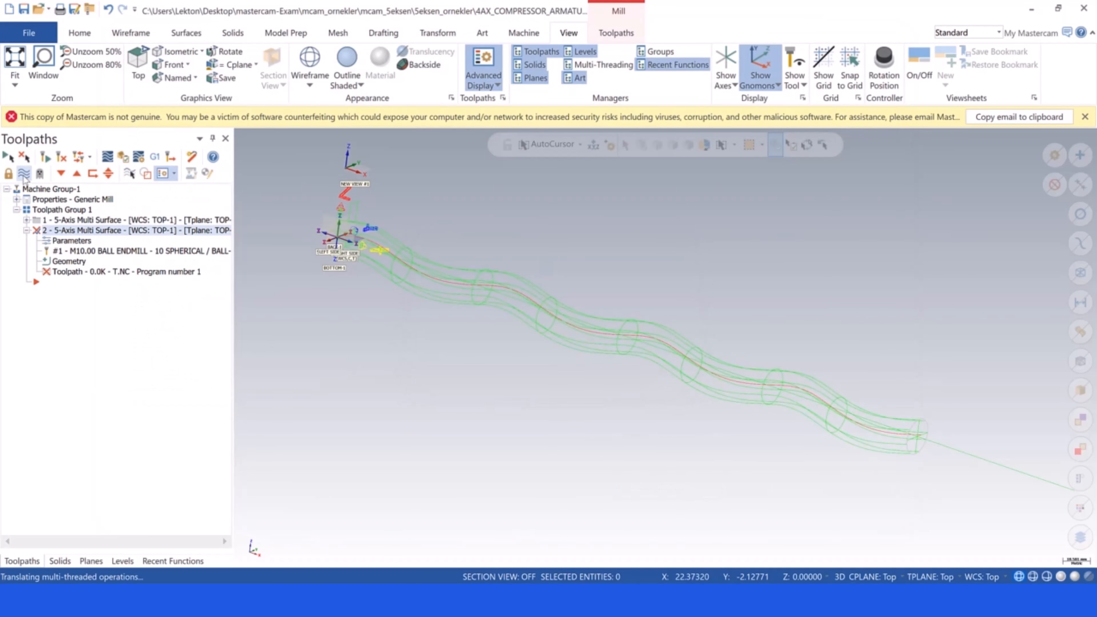
click(24, 173)
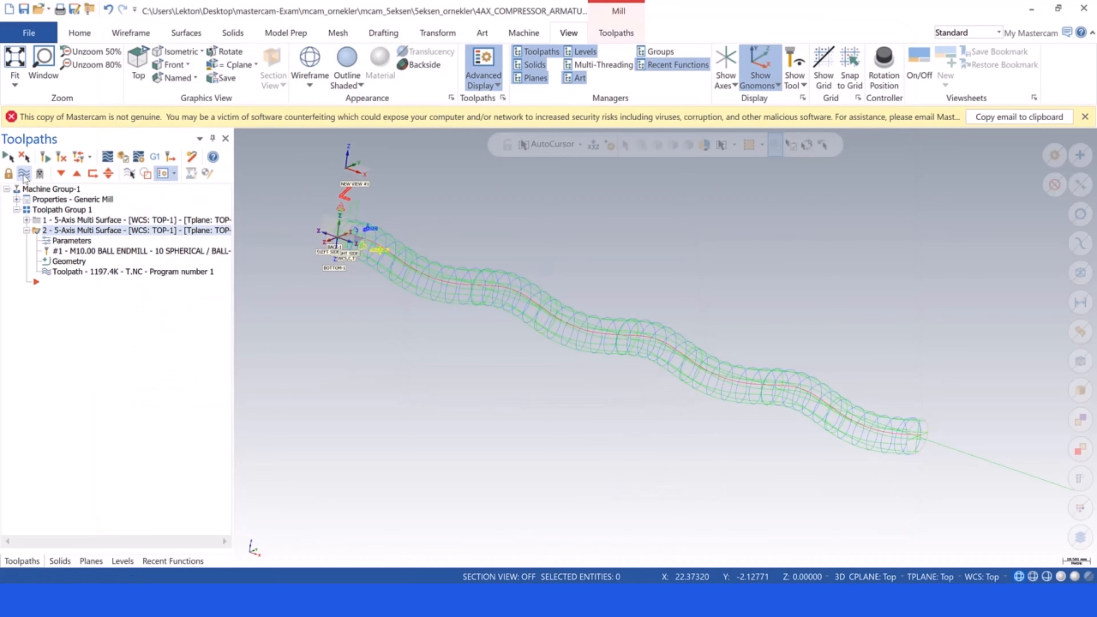
Backplot the regenerated ball endmill toolpath along the whole tube, adjusting the playback speed, and close the backplot
scroll(842, 387, up, 5)
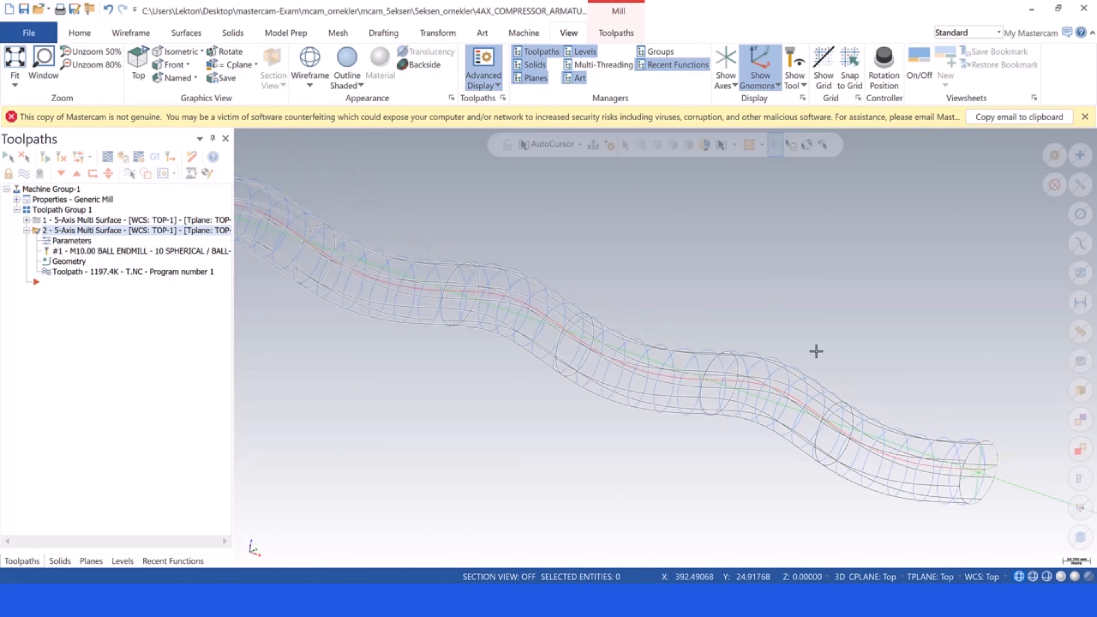
scroll(816, 351, down, 5)
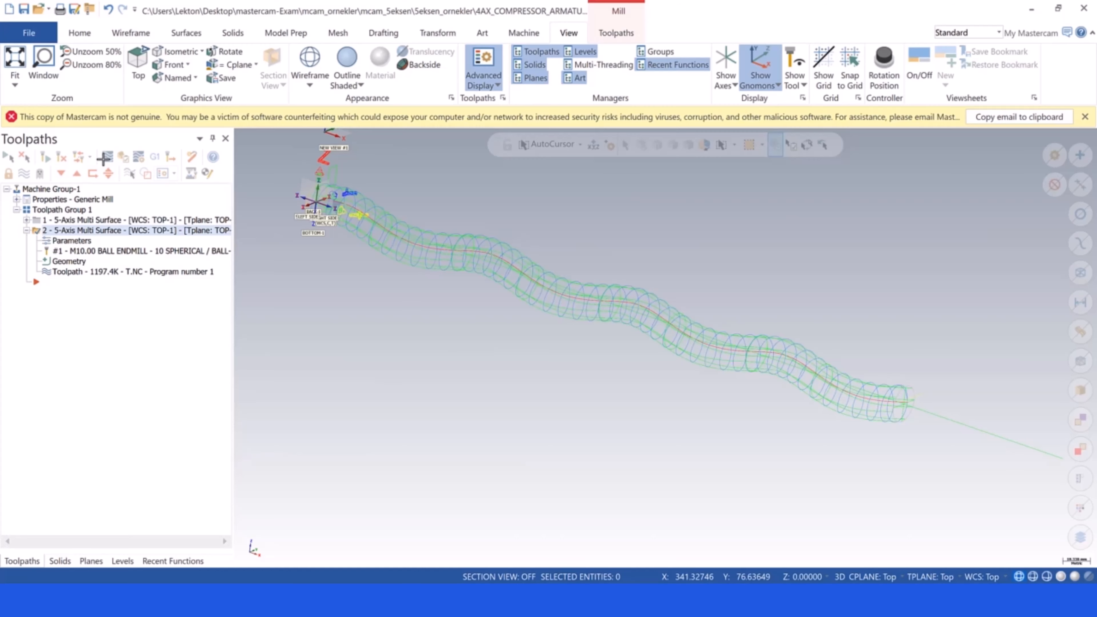
click(104, 157)
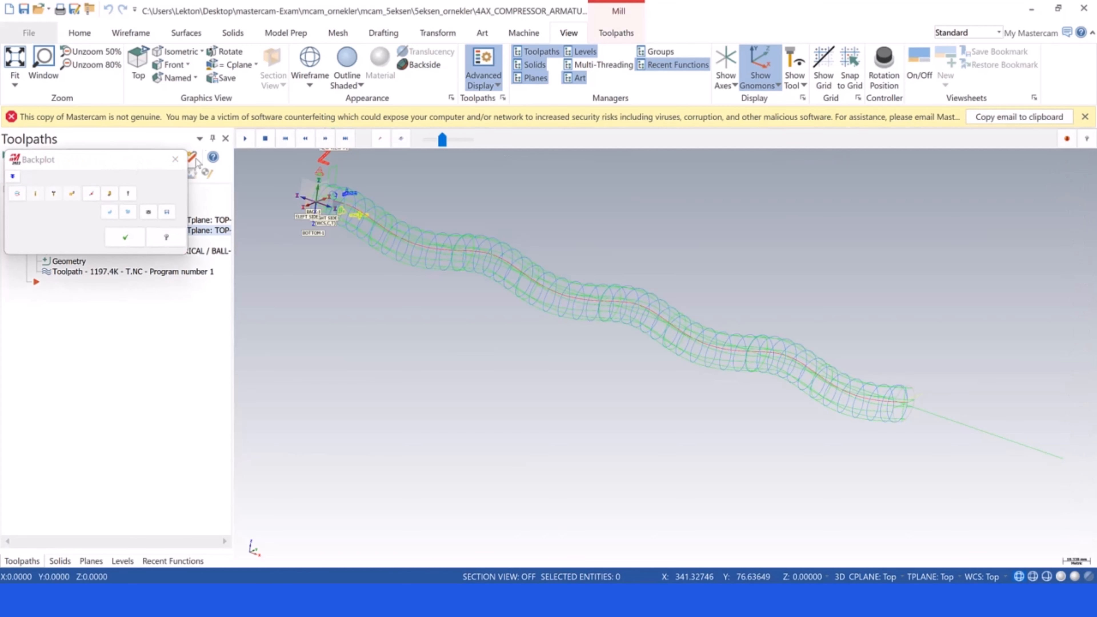
click(246, 138)
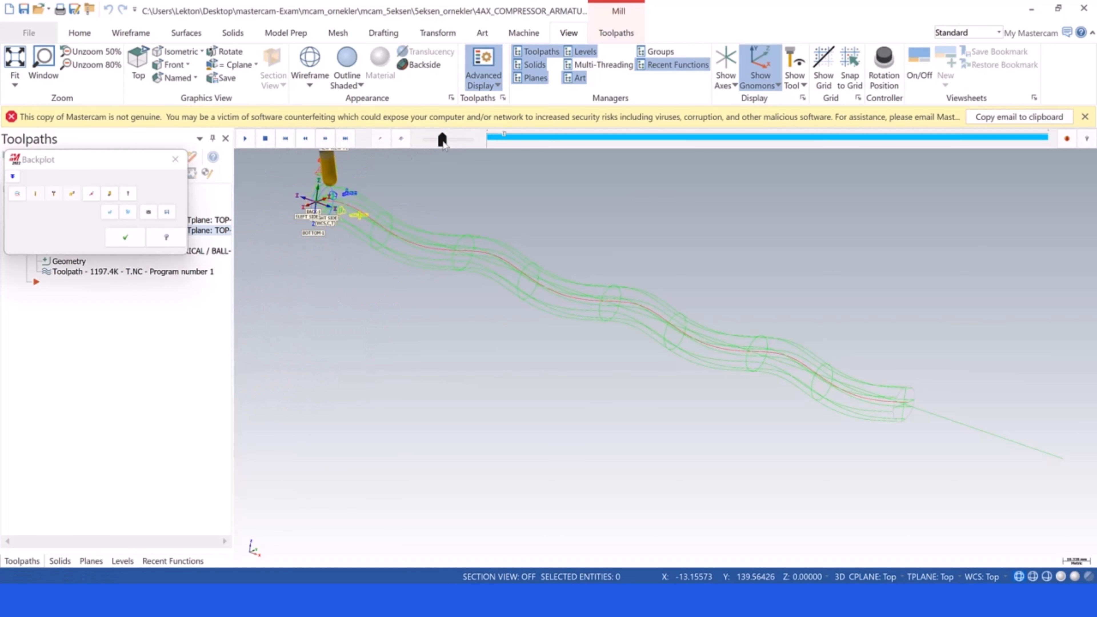
drag(443, 139, 462, 142)
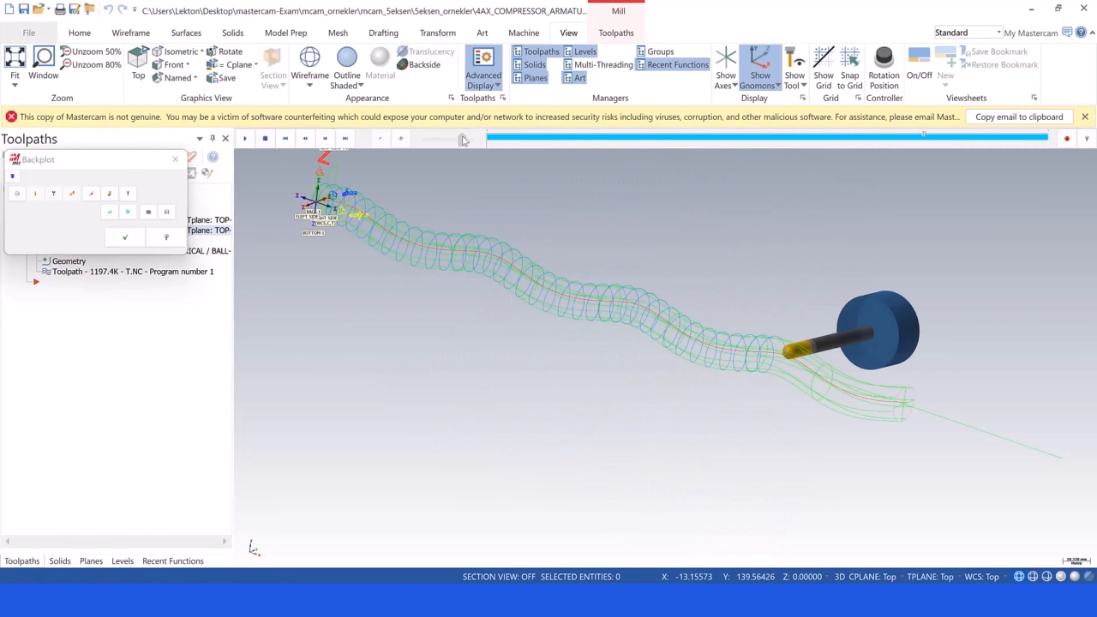
drag(462, 140, 450, 143)
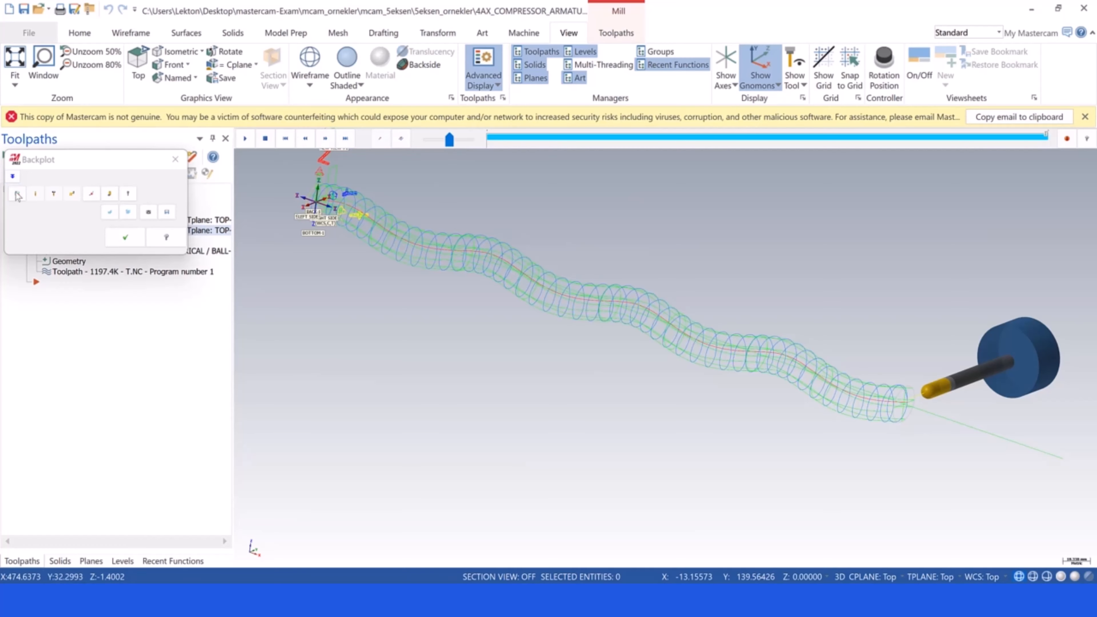
click(125, 237)
Reopen the second operation's parameters and review its cut pattern, tool axis control, 4th axis and advanced tilting settings
click(57, 242)
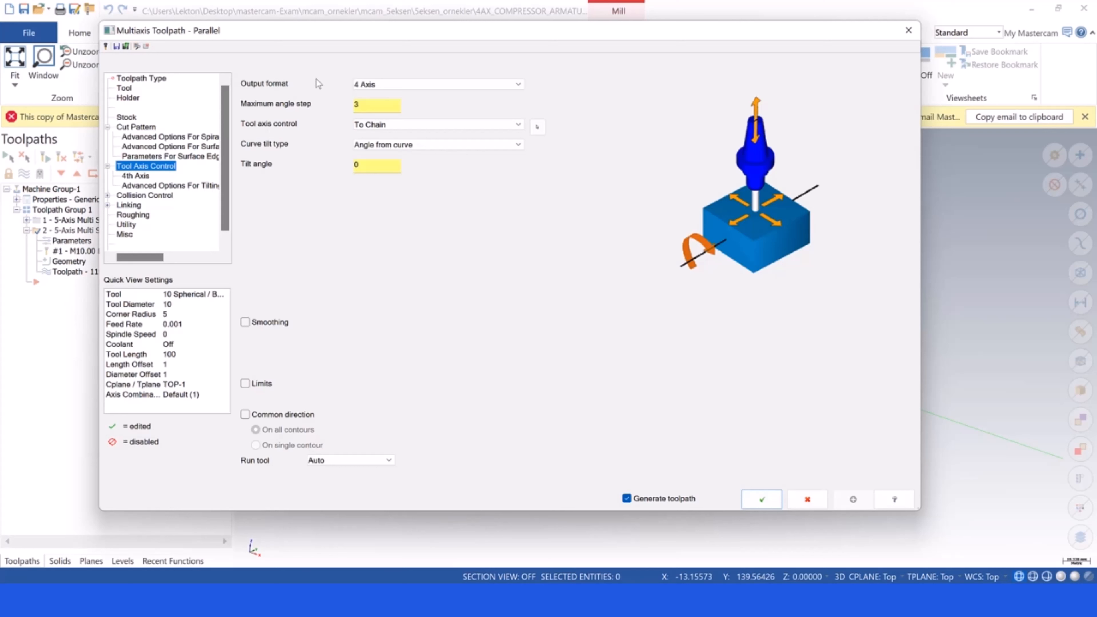
click(140, 128)
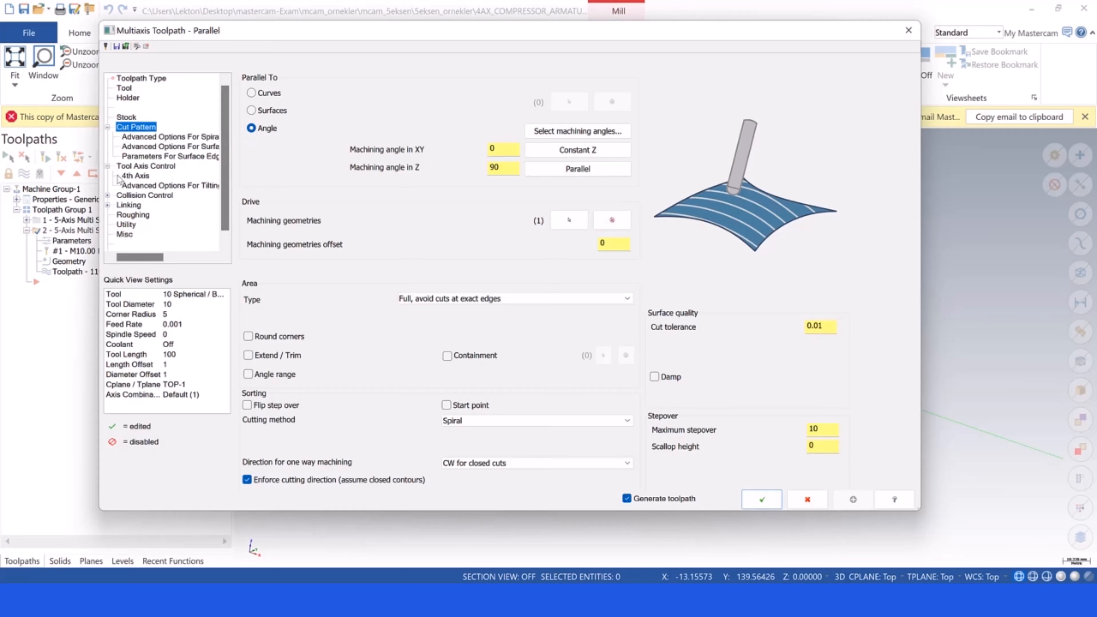
click(146, 166)
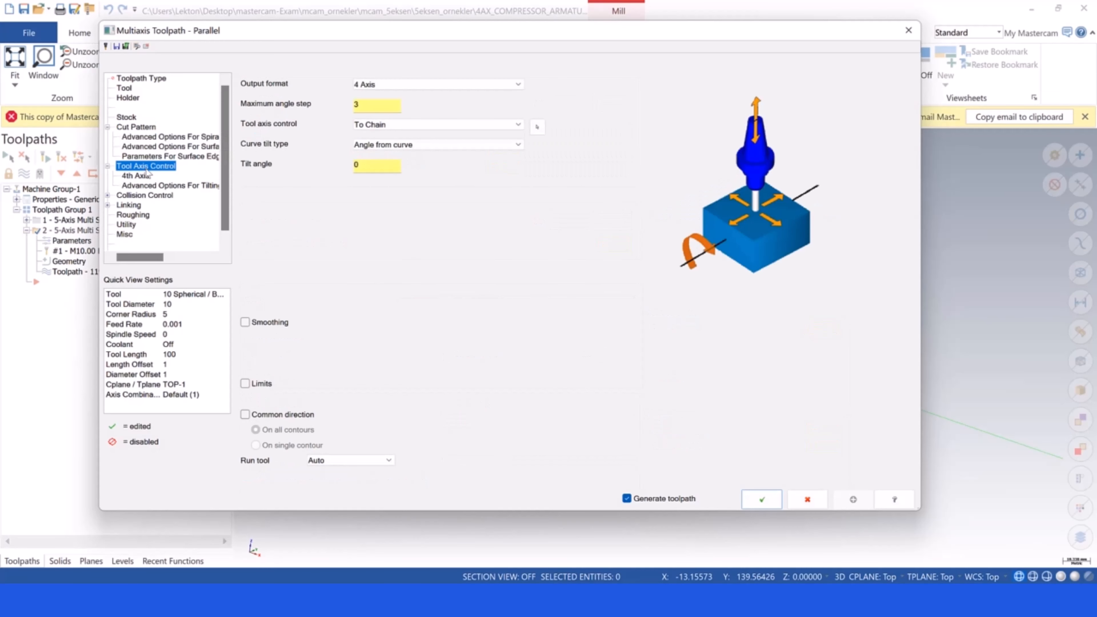
click(135, 176)
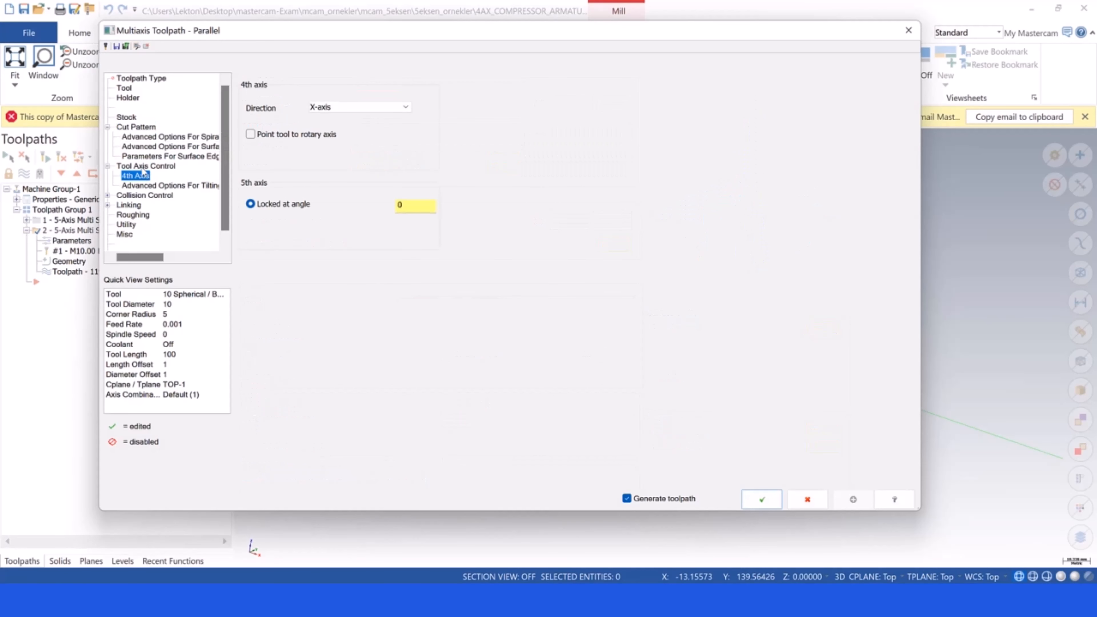
click(142, 167)
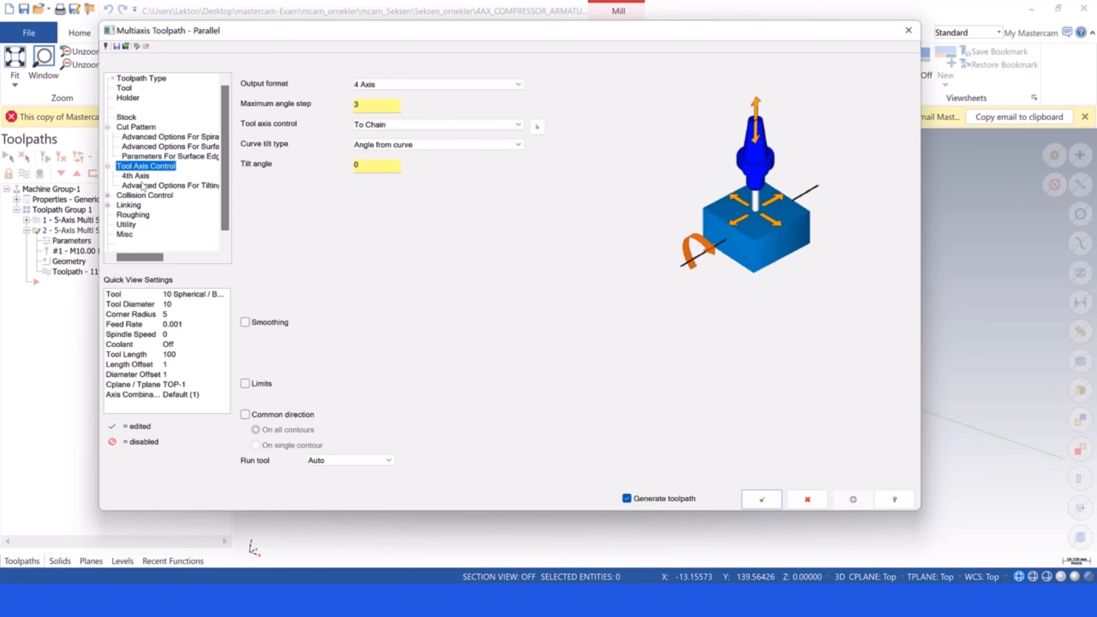
click(145, 185)
click(145, 166)
Try To Point as the tool axis control and switch back to To Chain
click(413, 125)
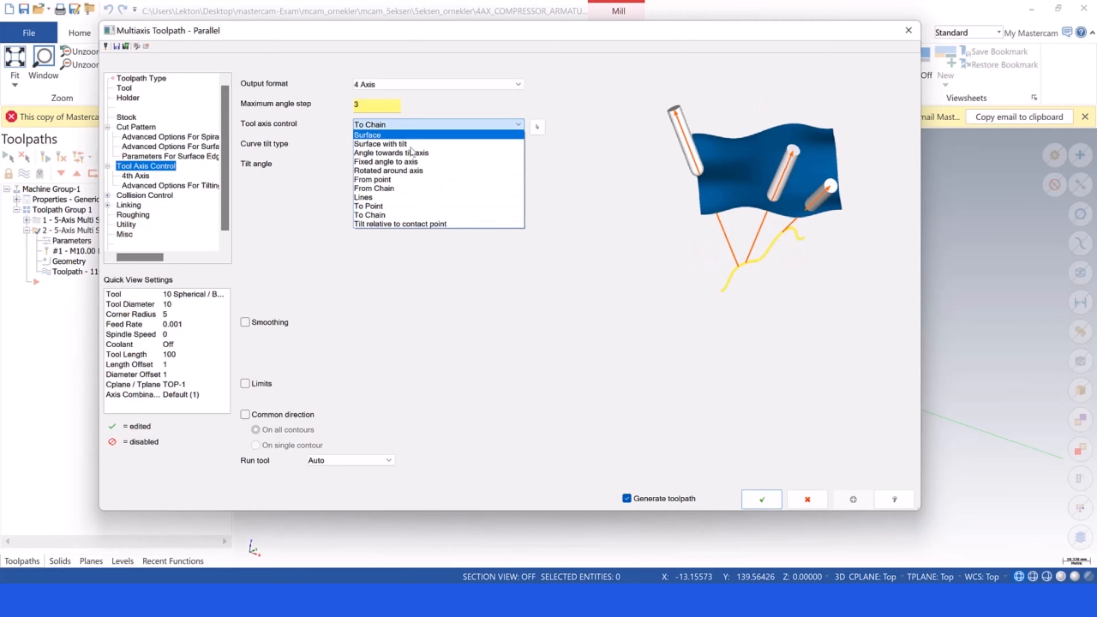
click(395, 207)
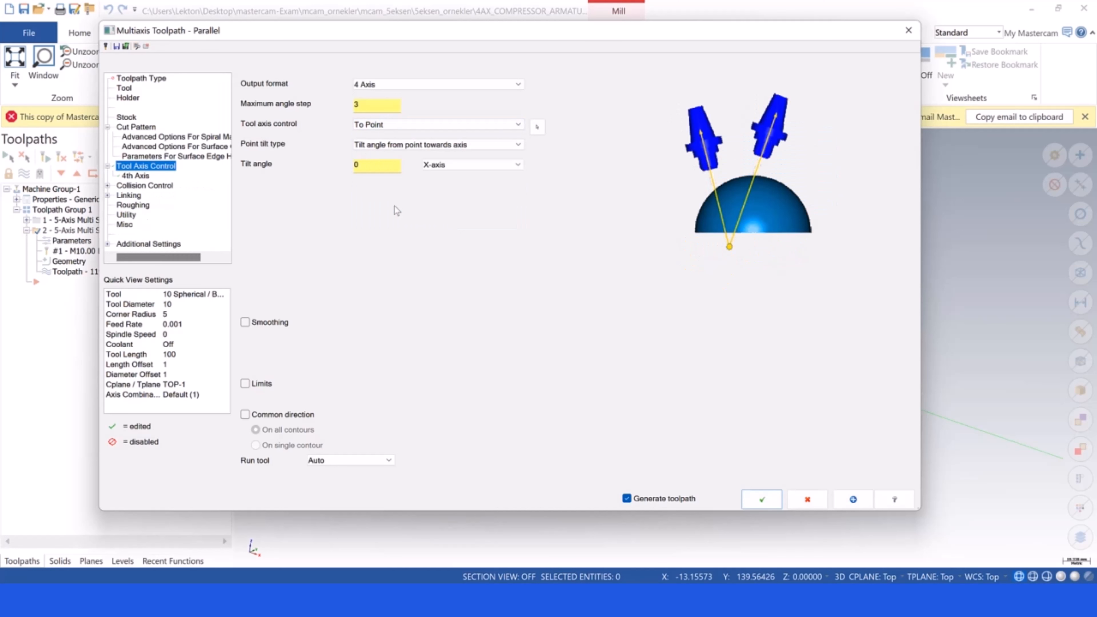
click(392, 124)
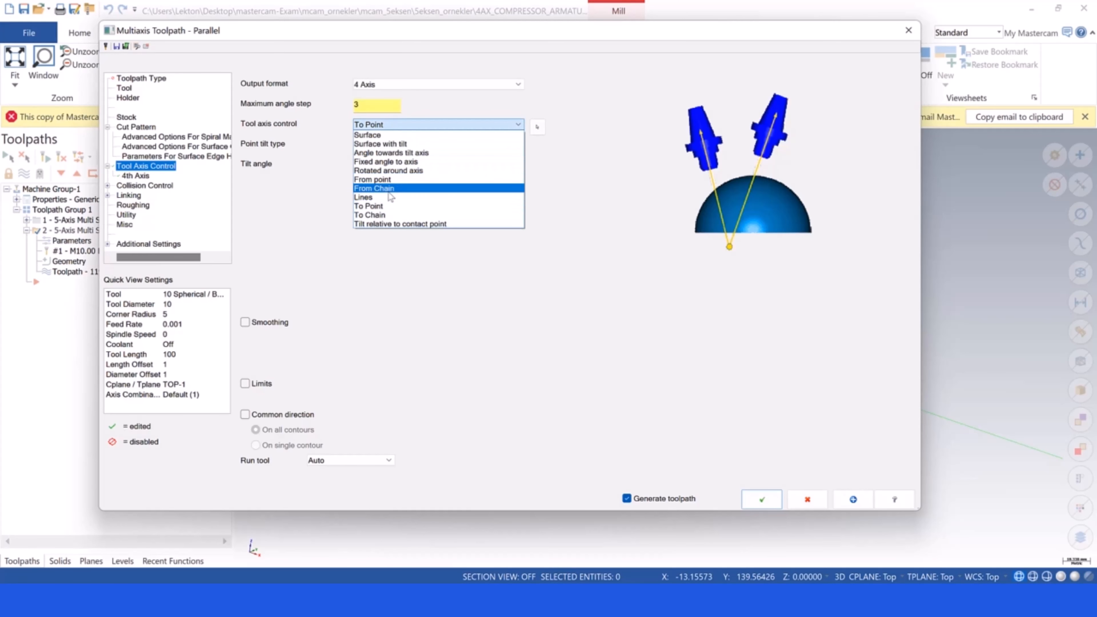
click(386, 215)
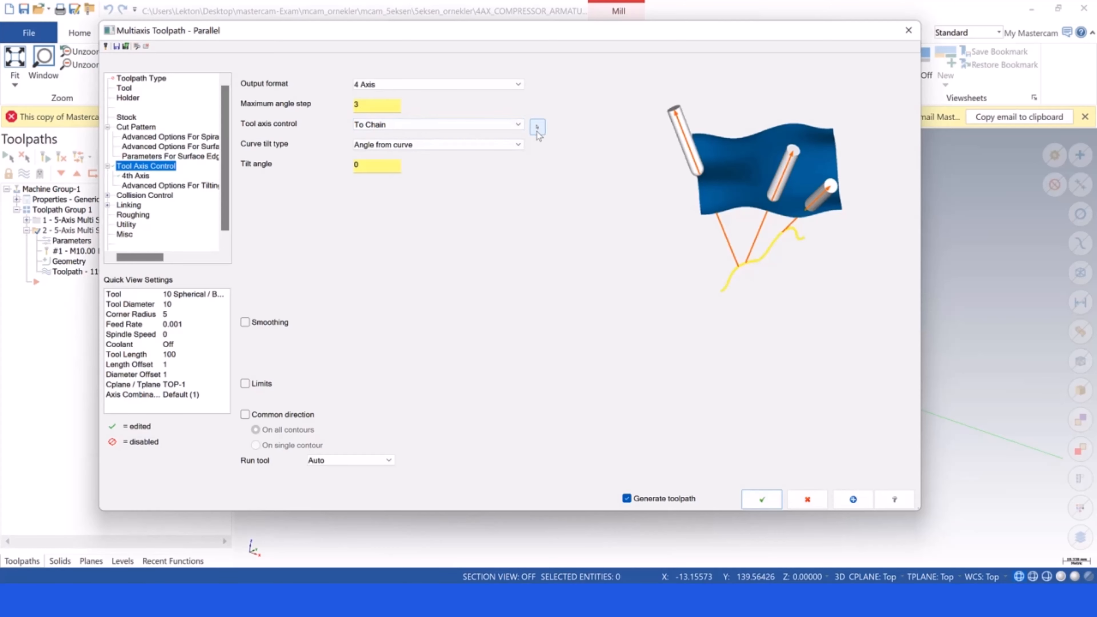
Accept the existing tool axis control chain and the toolpath parameters, regenerating the second operation
click(536, 130)
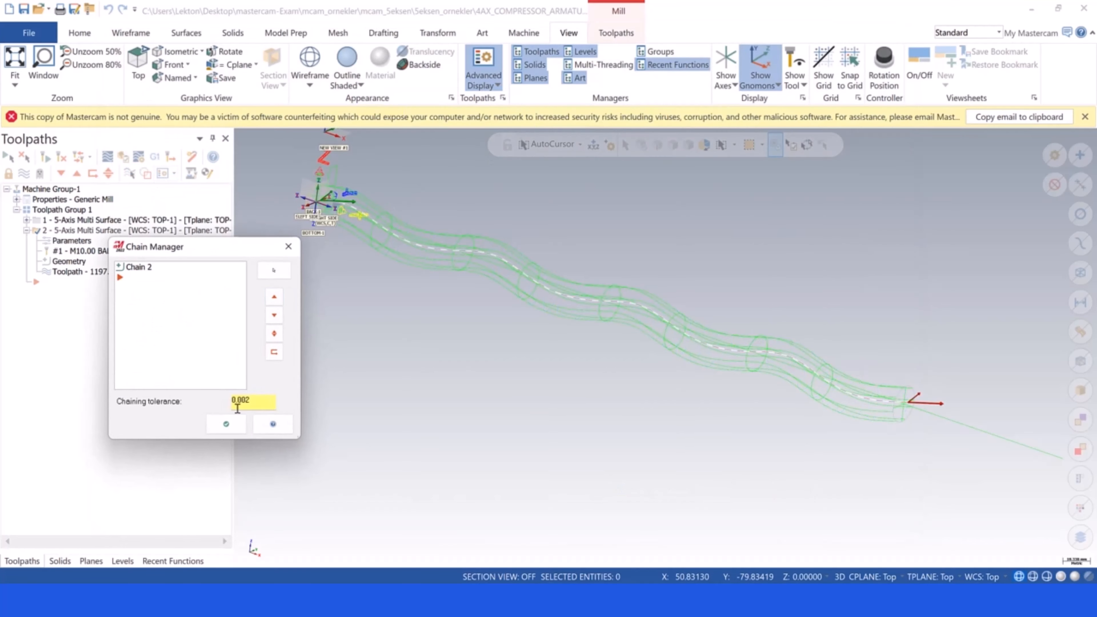
click(226, 424)
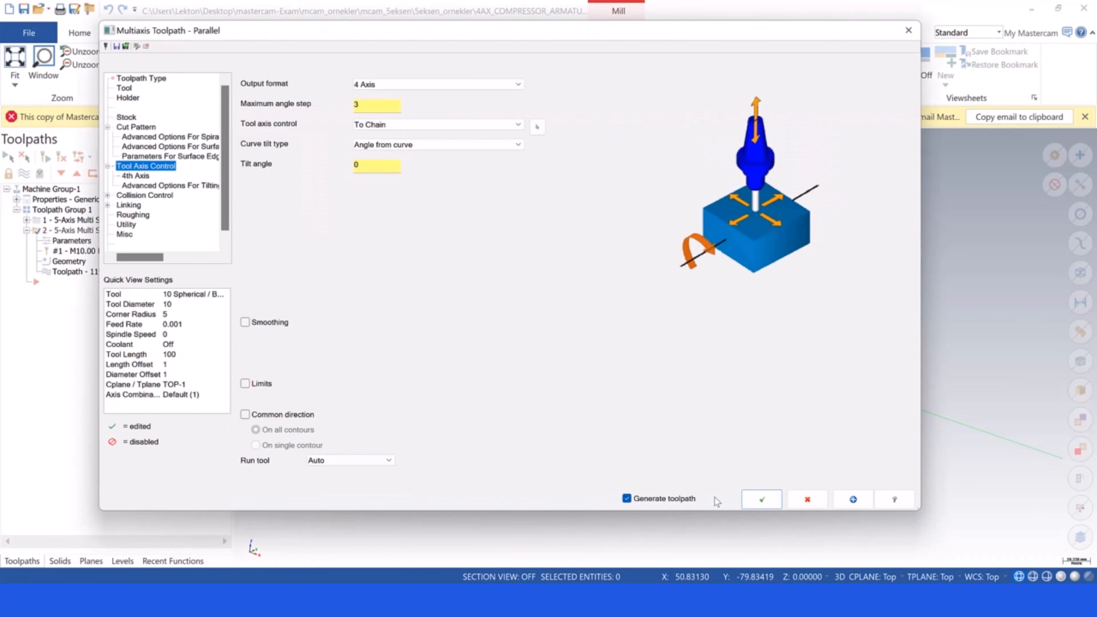
click(761, 499)
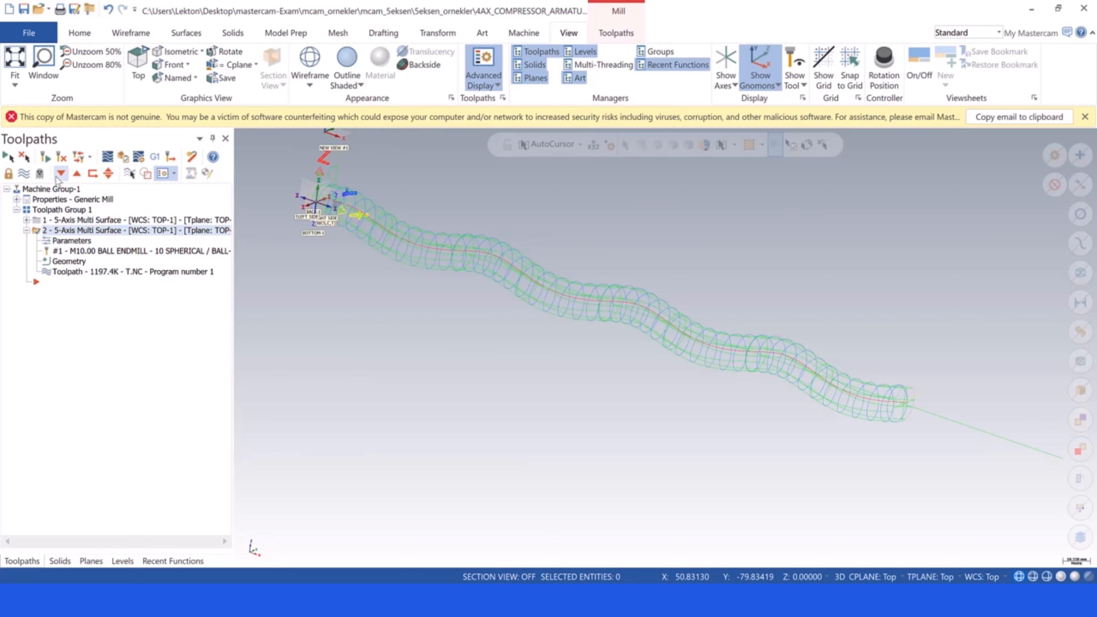
Backplot the second operation's ball endmill toolpath along the tube and close the backplot
click(107, 157)
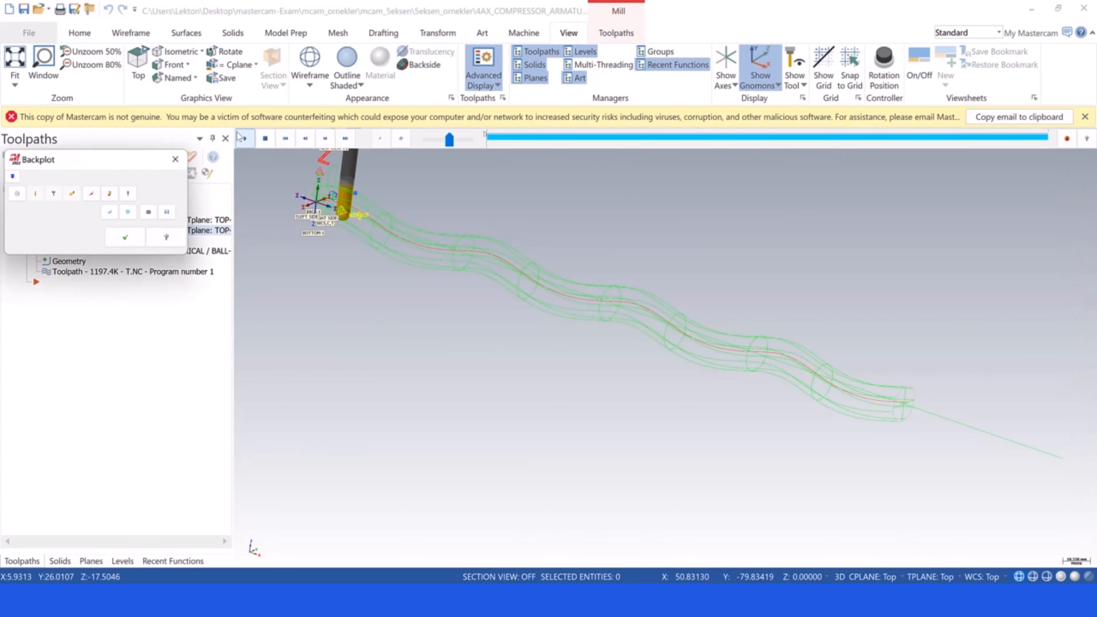
click(244, 139)
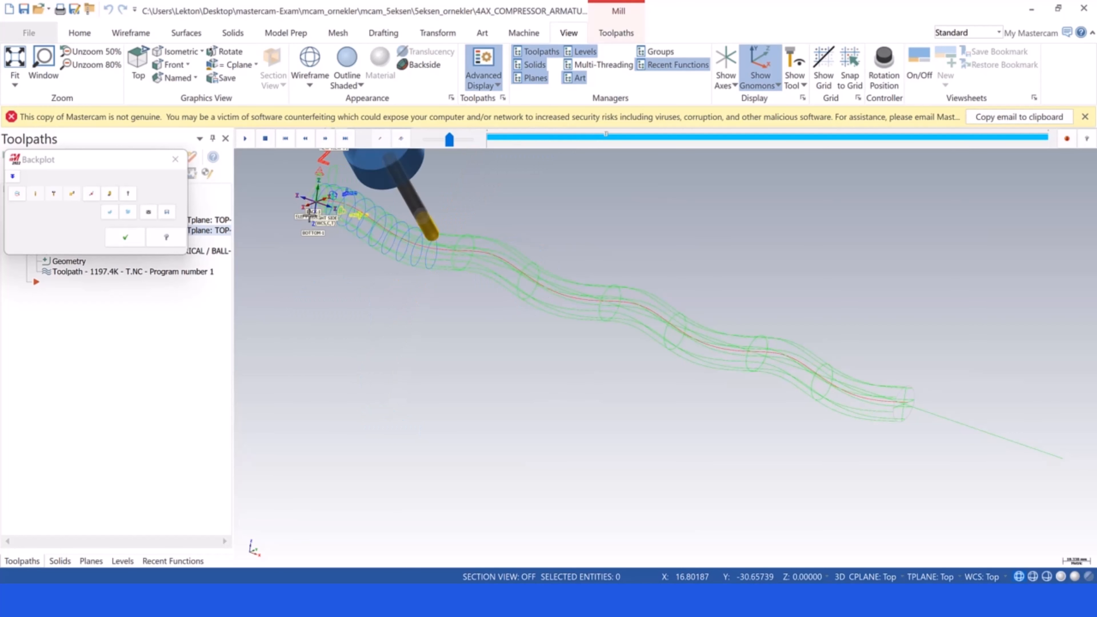
click(121, 237)
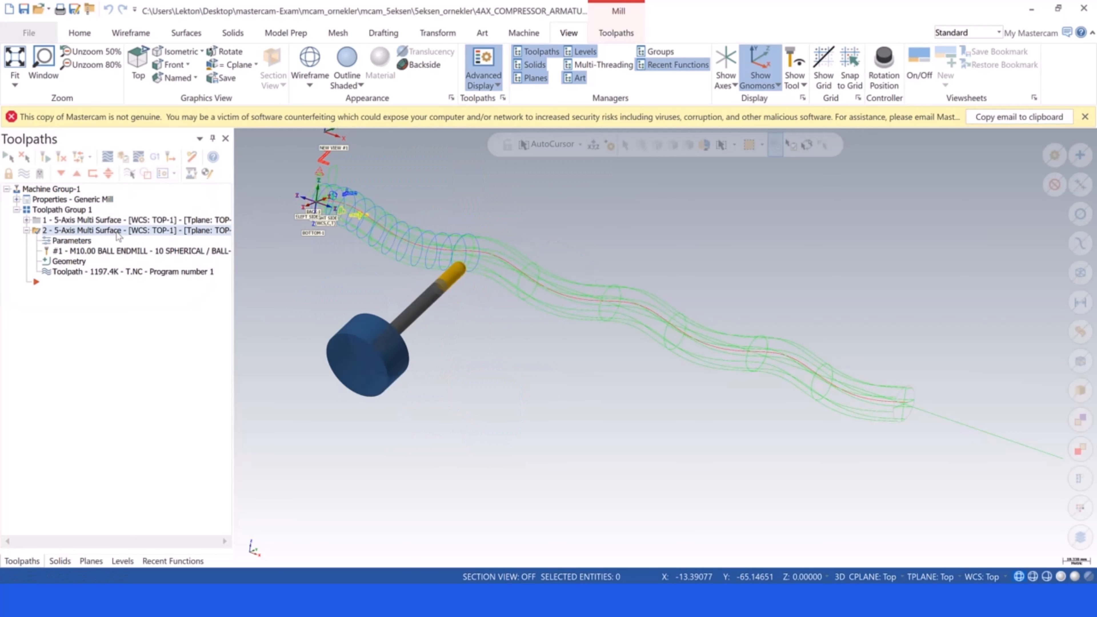
click(708, 601)
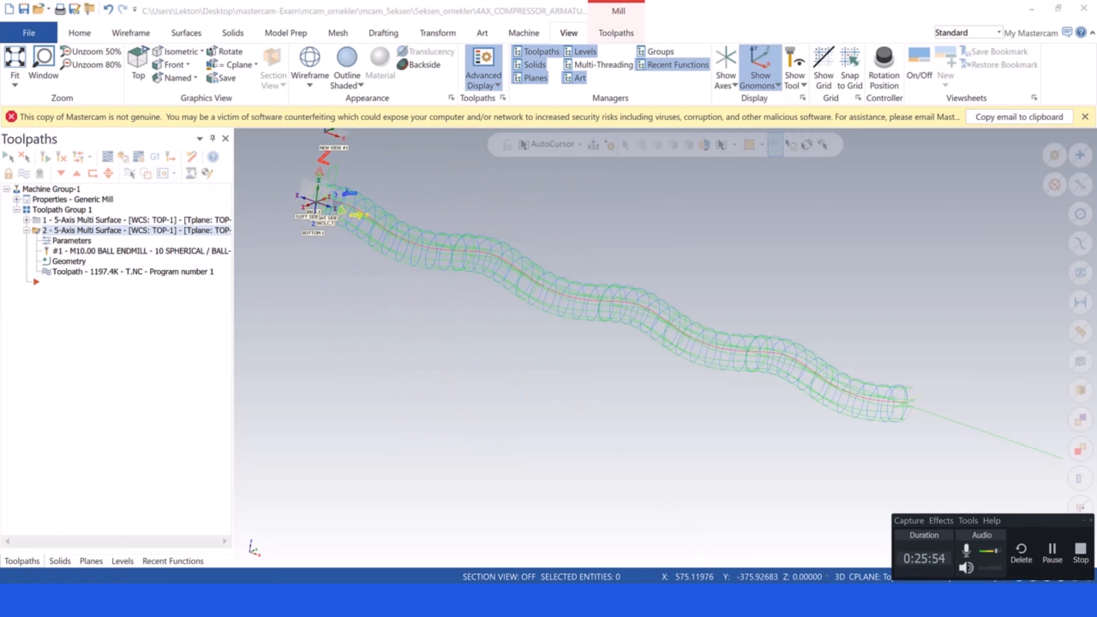
click(968, 521)
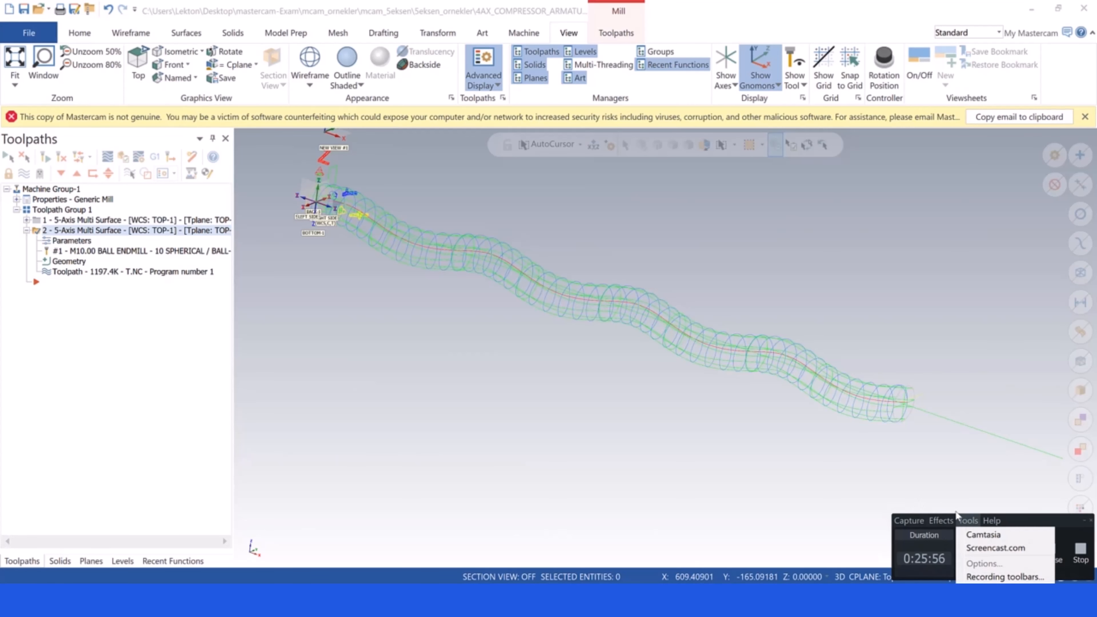
click(915, 495)
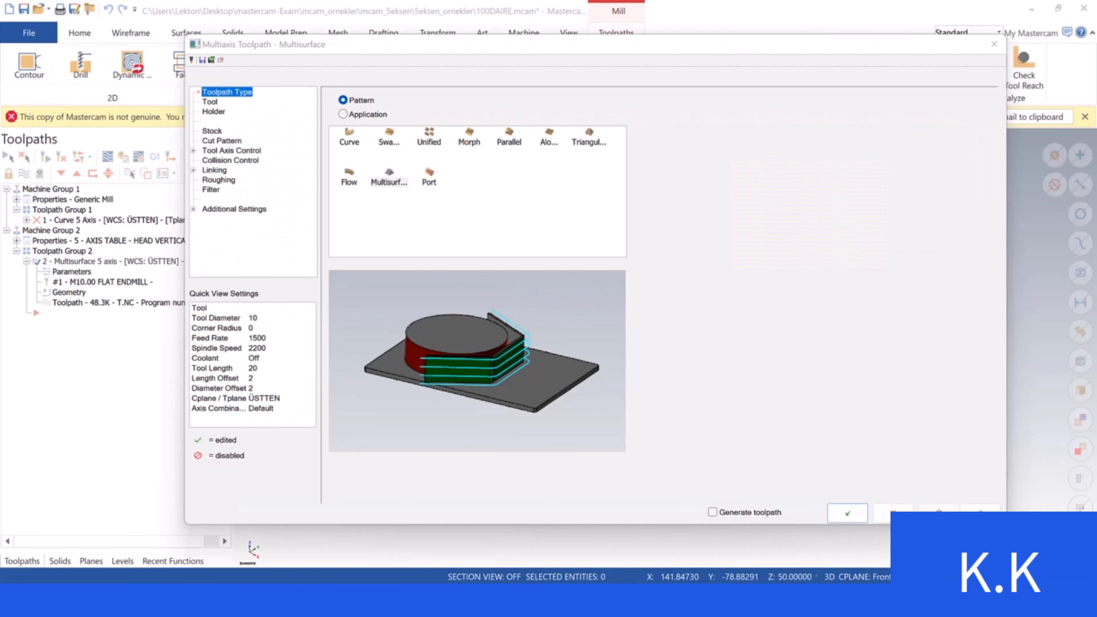
mouse_move(643, 601)
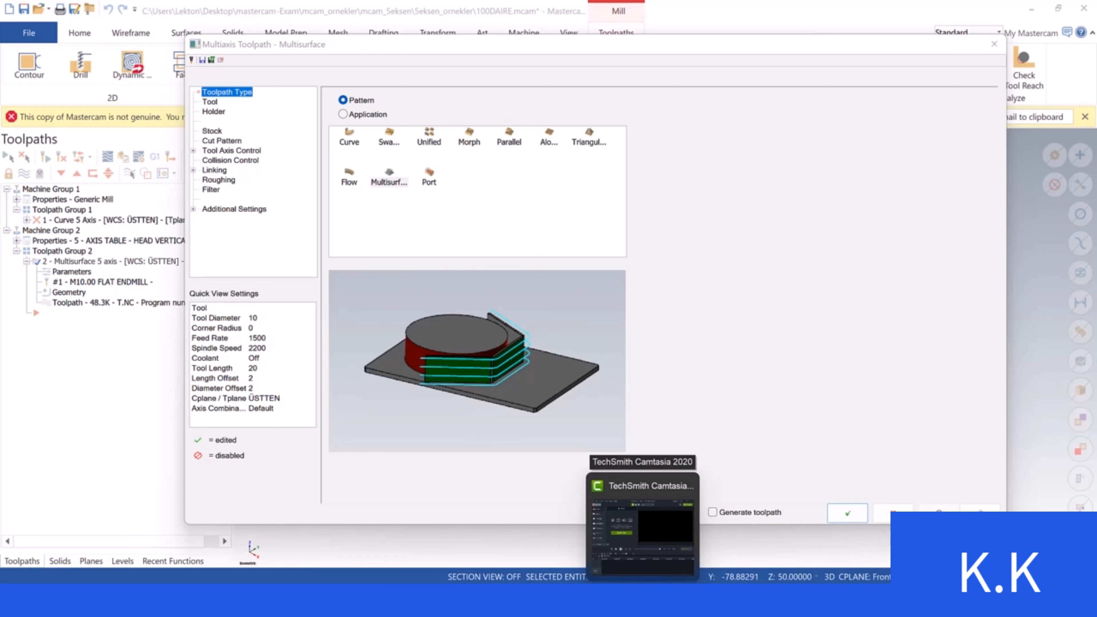
click(643, 601)
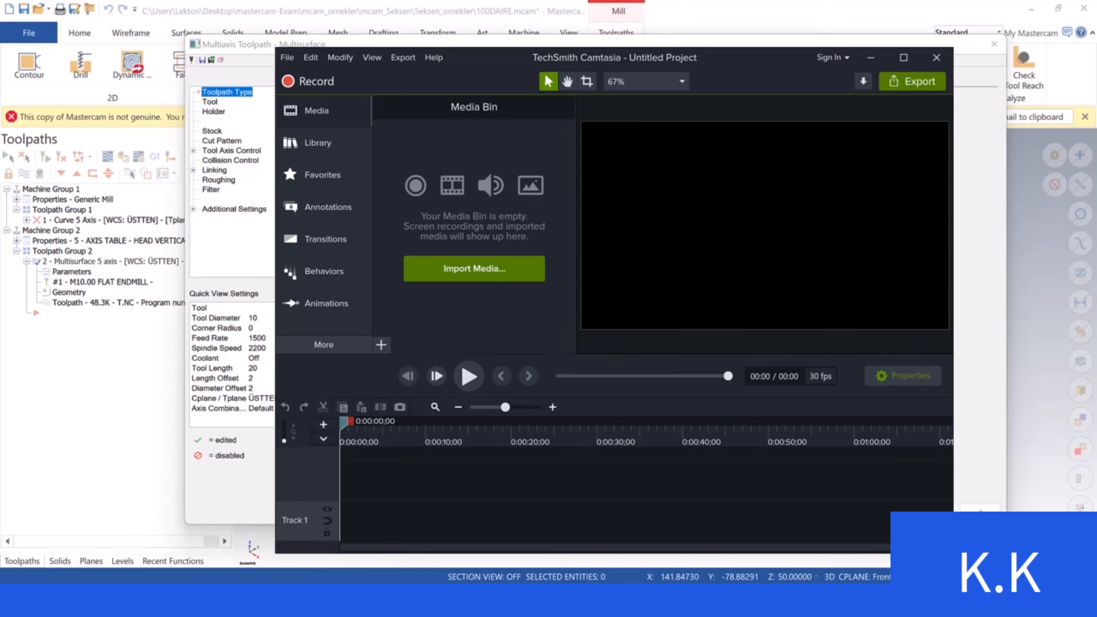
click(643, 600)
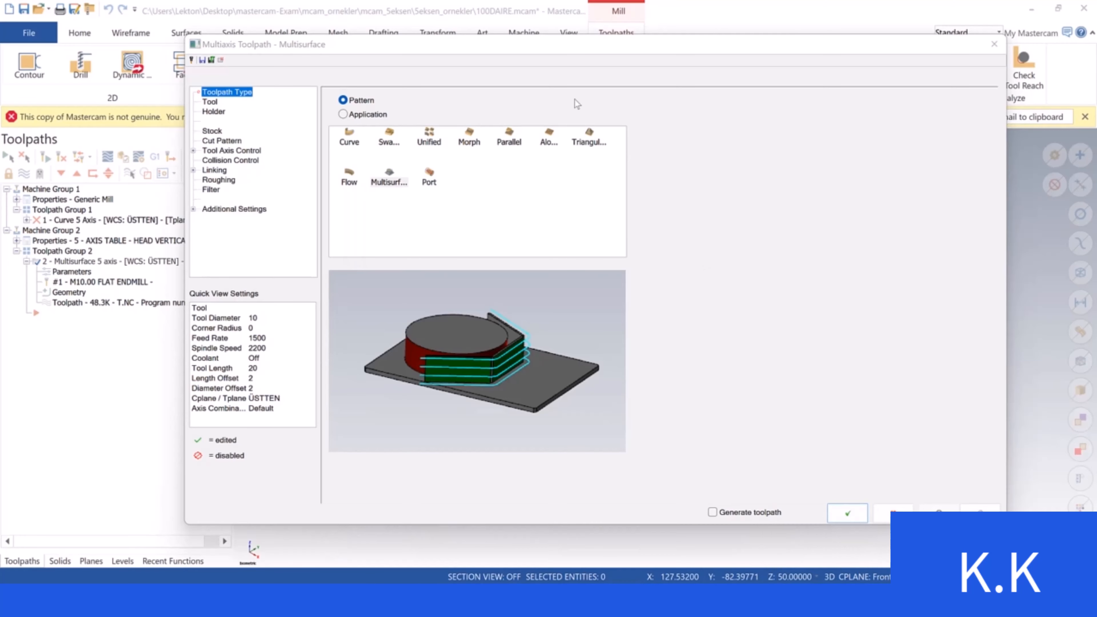
Review the Multisurface toolpath type and the tool settings of the 10 mm flat endmill
click(233, 97)
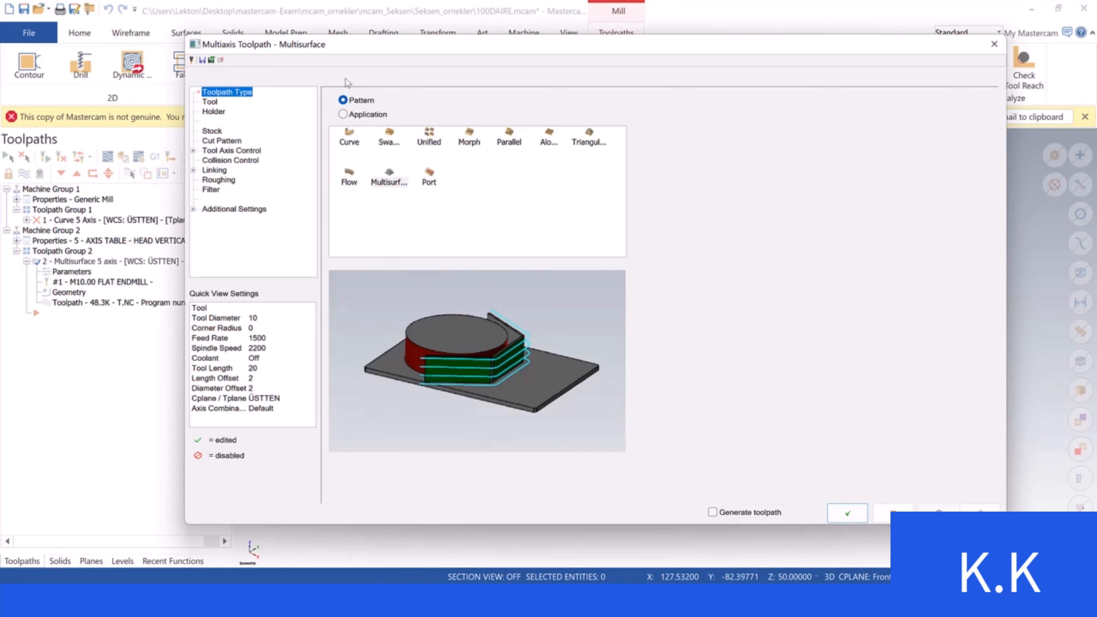
click(391, 177)
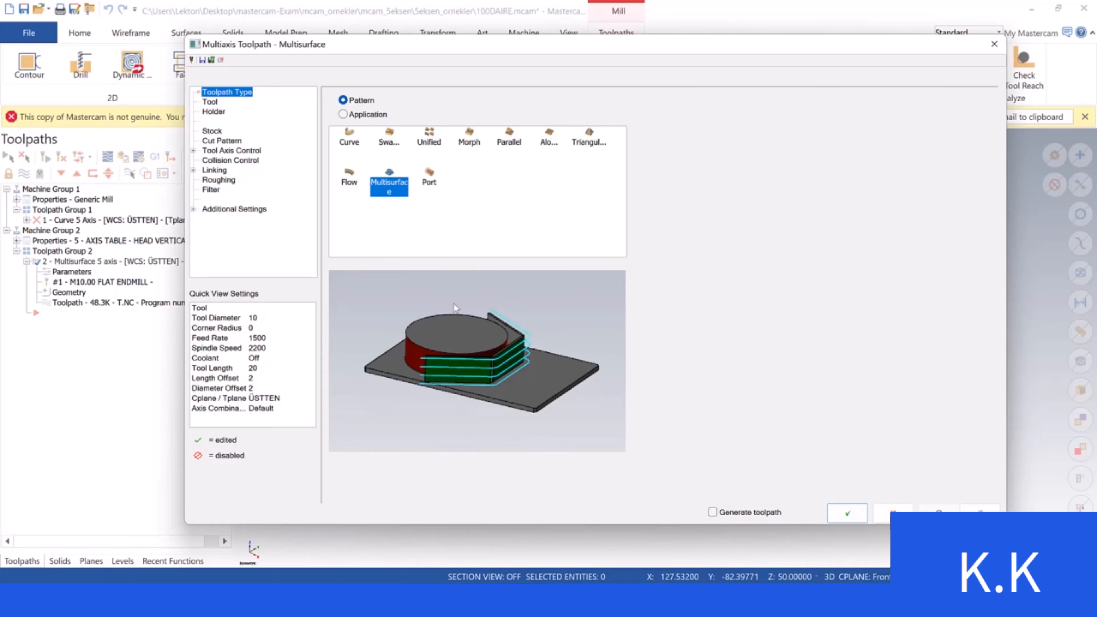
click(210, 103)
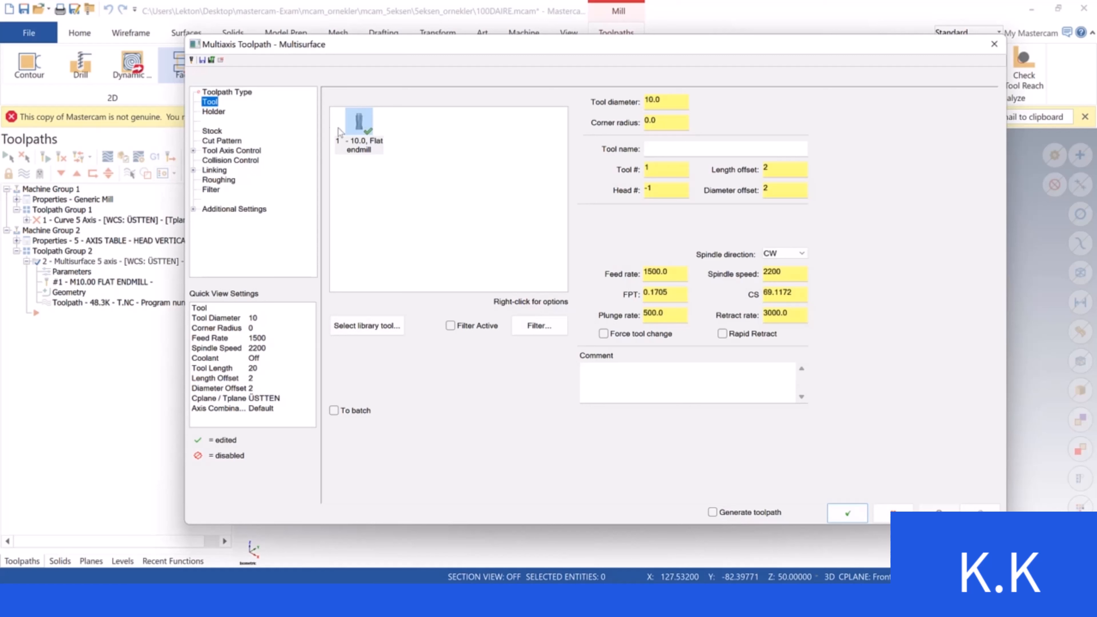
Compare the Cylinder, Sphere and Box pattern options of the Multisurface cut pattern and return to Surfaces
click(221, 141)
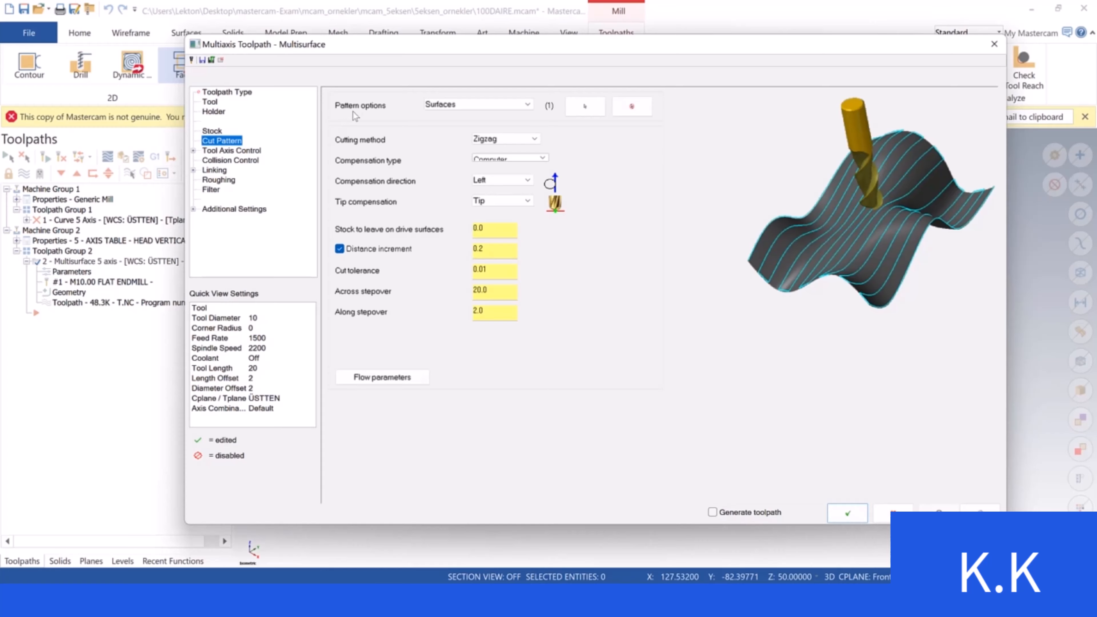
click(467, 105)
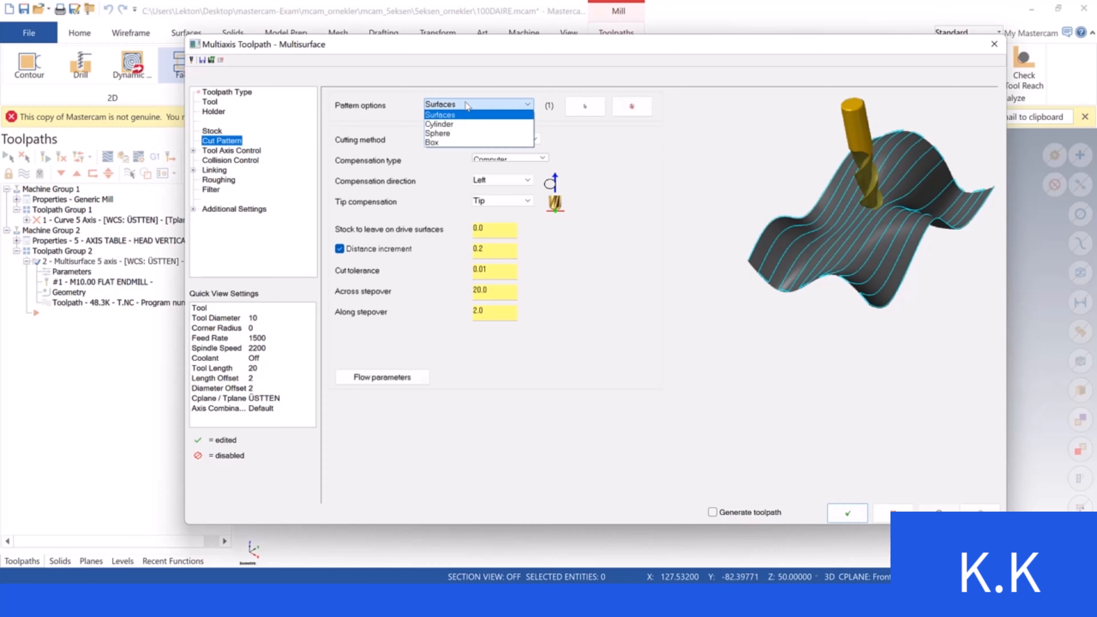
click(456, 124)
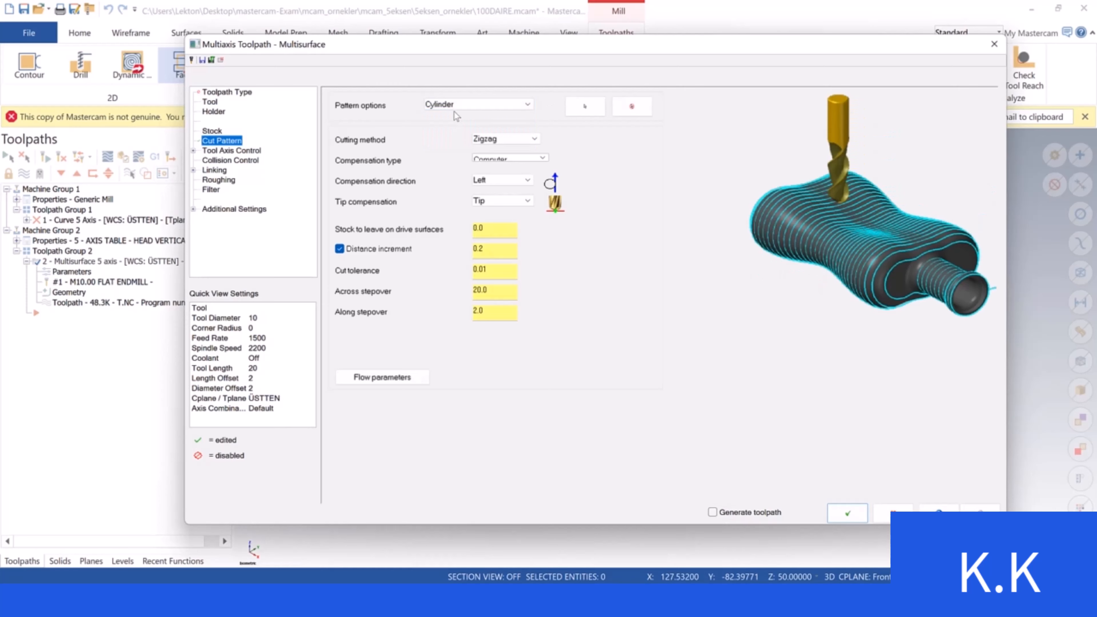
click(454, 108)
click(449, 133)
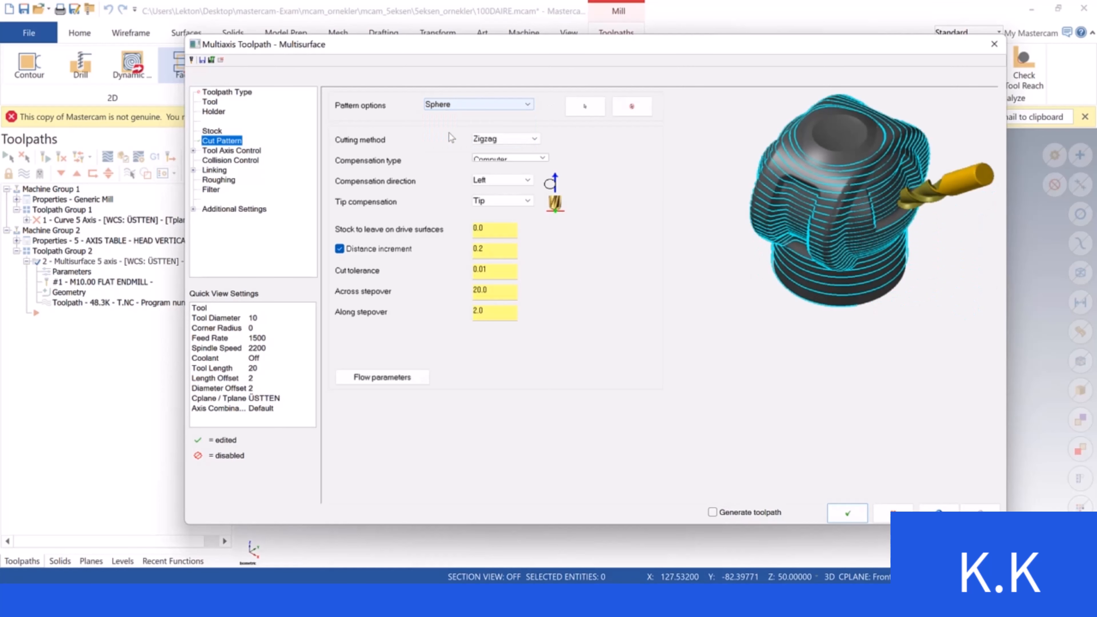
click(454, 103)
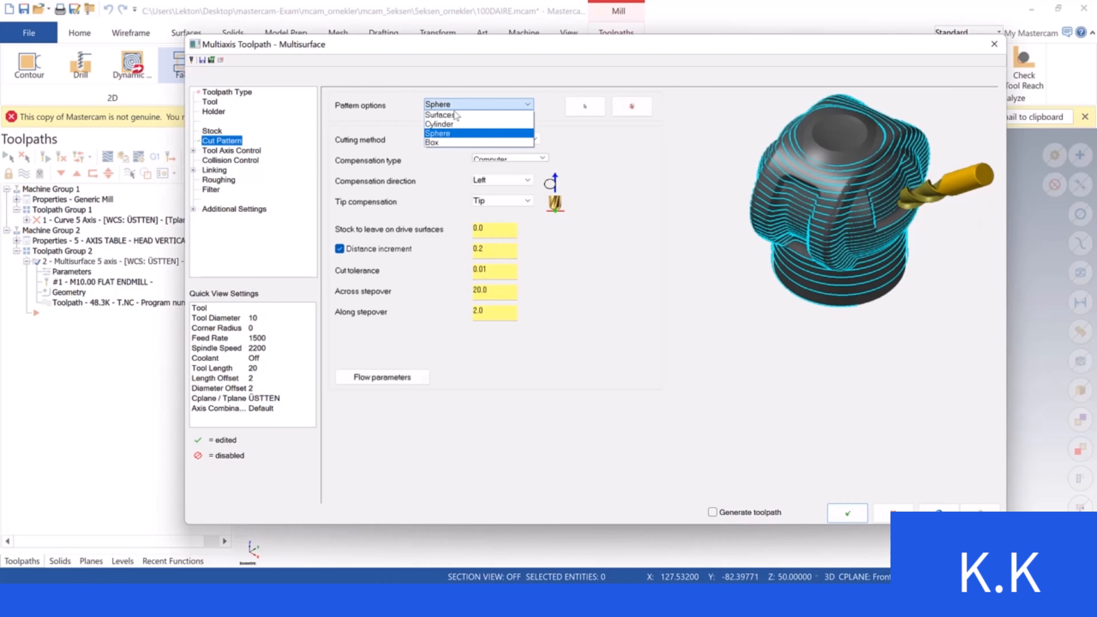
click(445, 140)
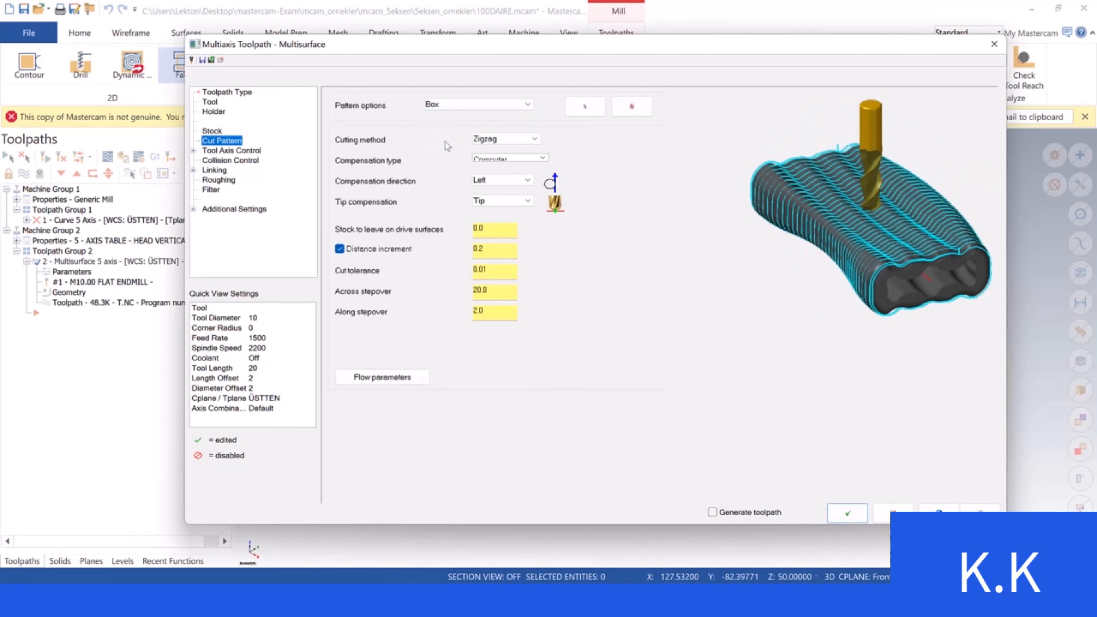
click(439, 108)
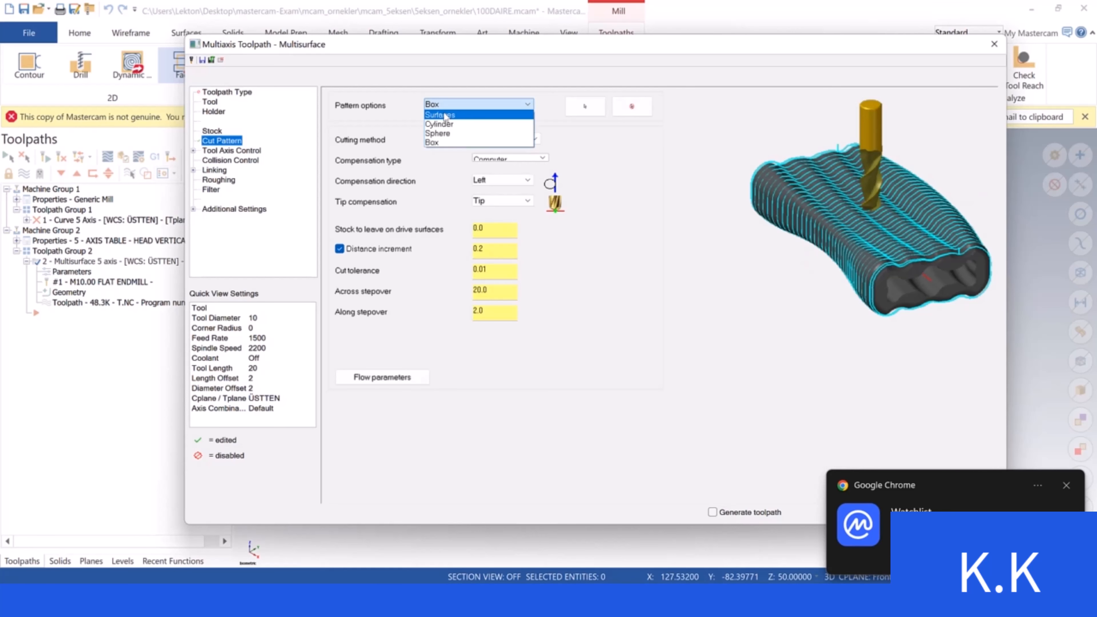
click(444, 115)
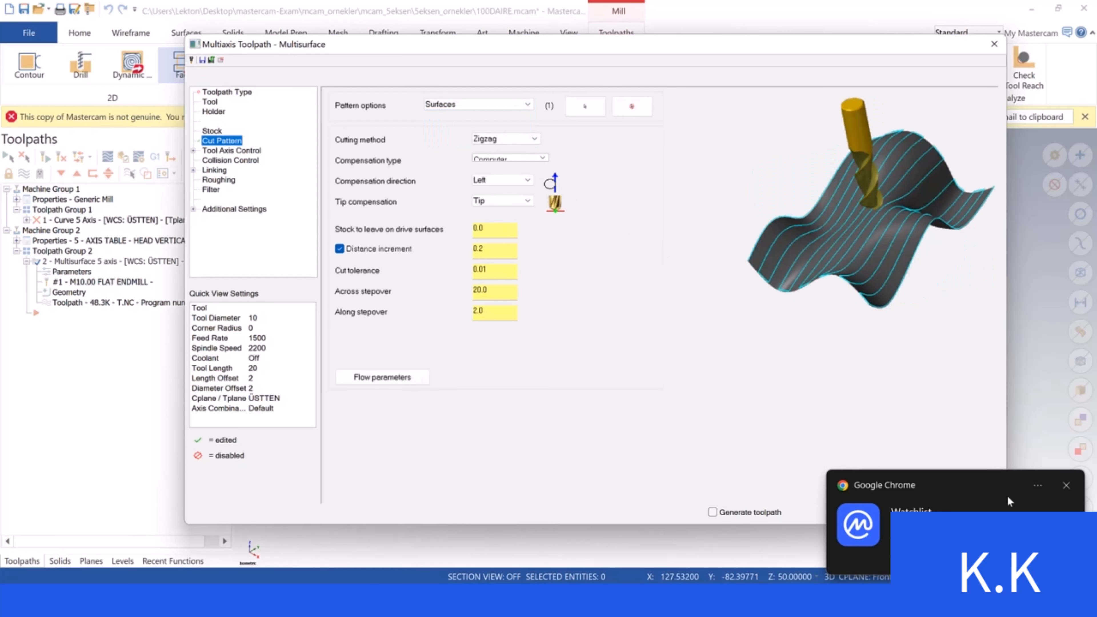
click(1065, 485)
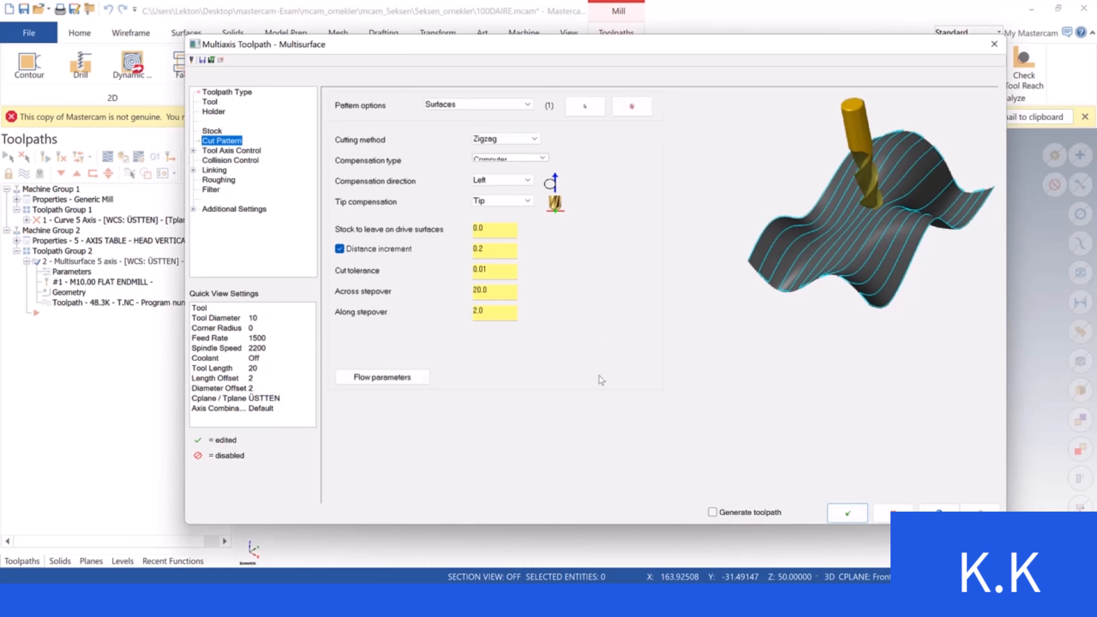
click(695, 600)
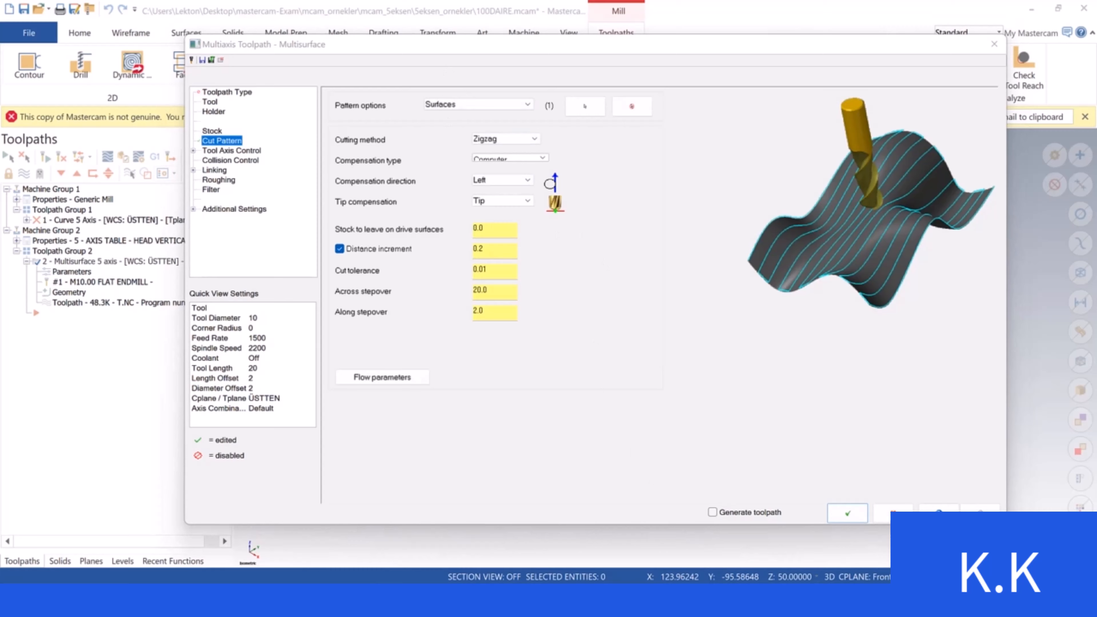
click(684, 427)
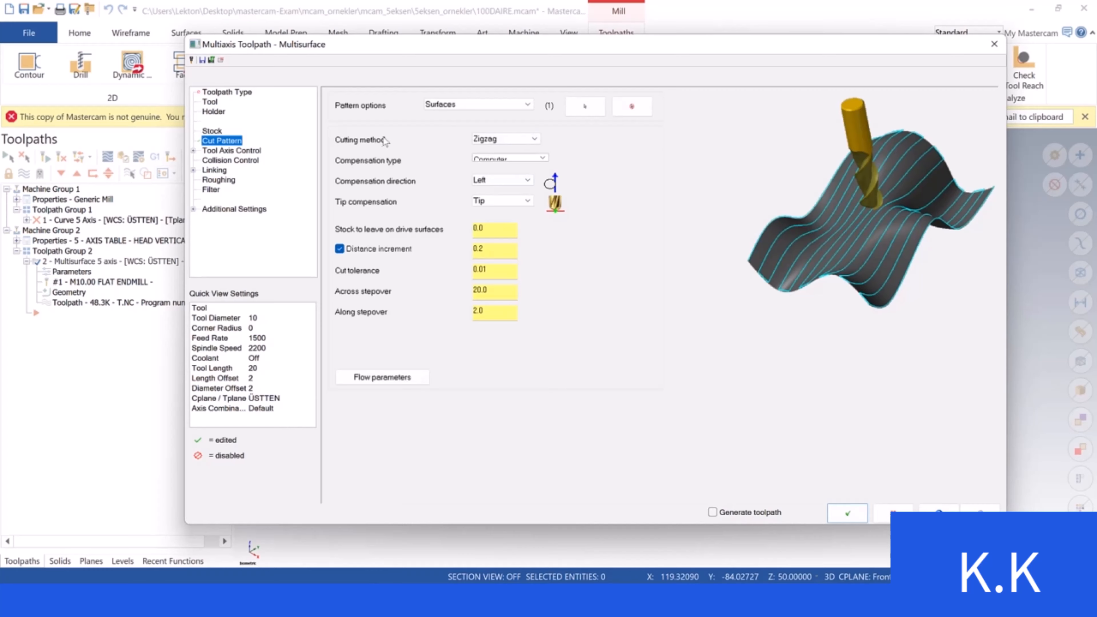
Compare the One way and Spiral cutting methods of the cut pattern and return to Zigzag
click(503, 139)
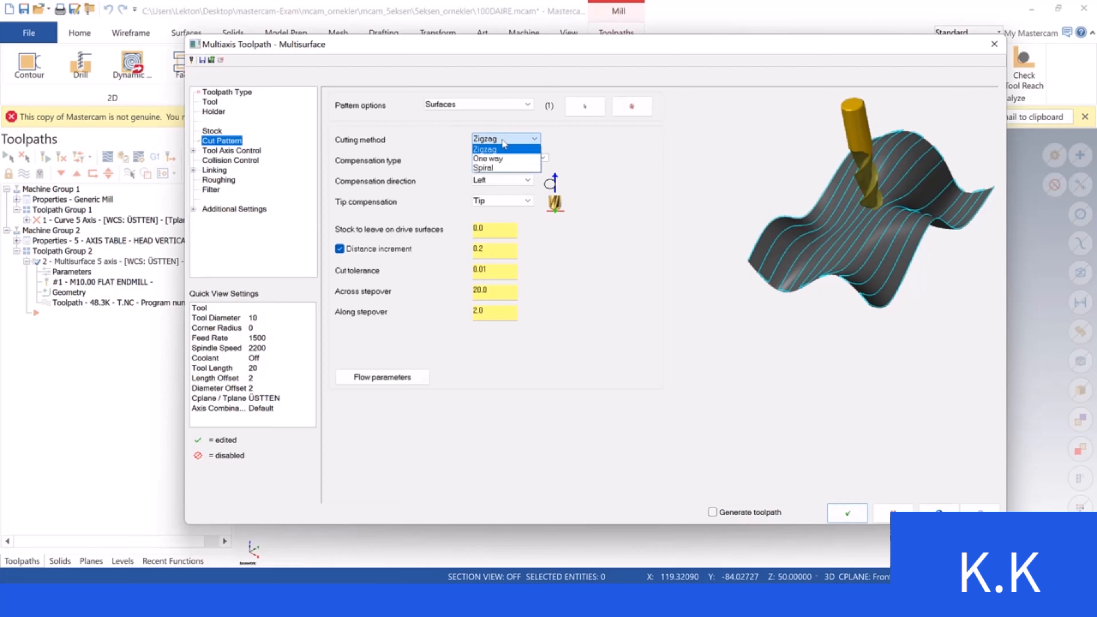
click(503, 159)
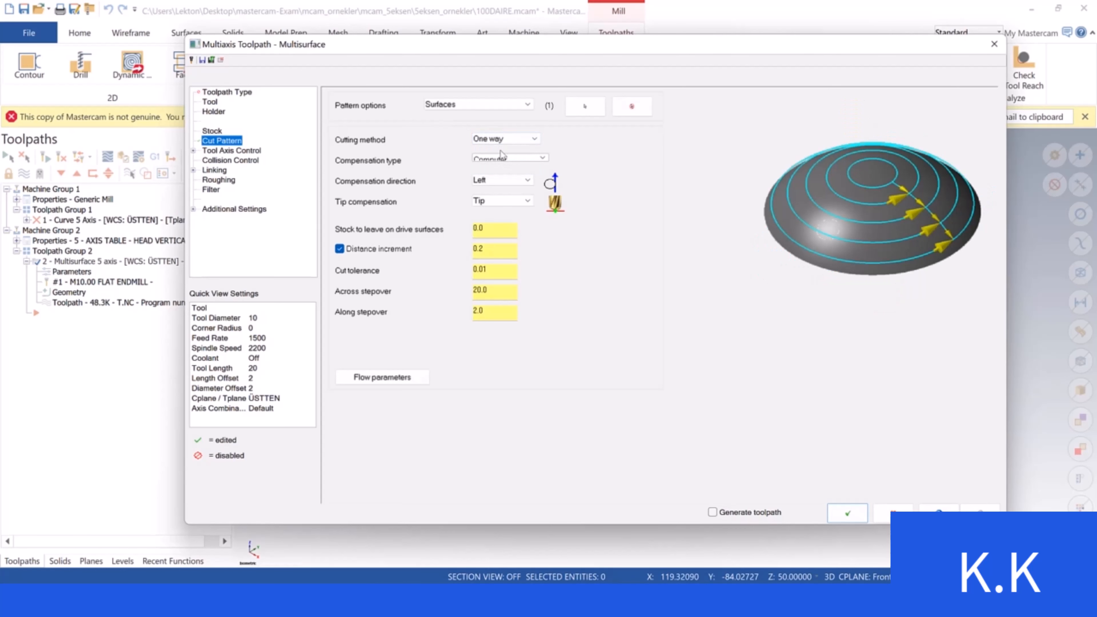
click(503, 139)
click(496, 168)
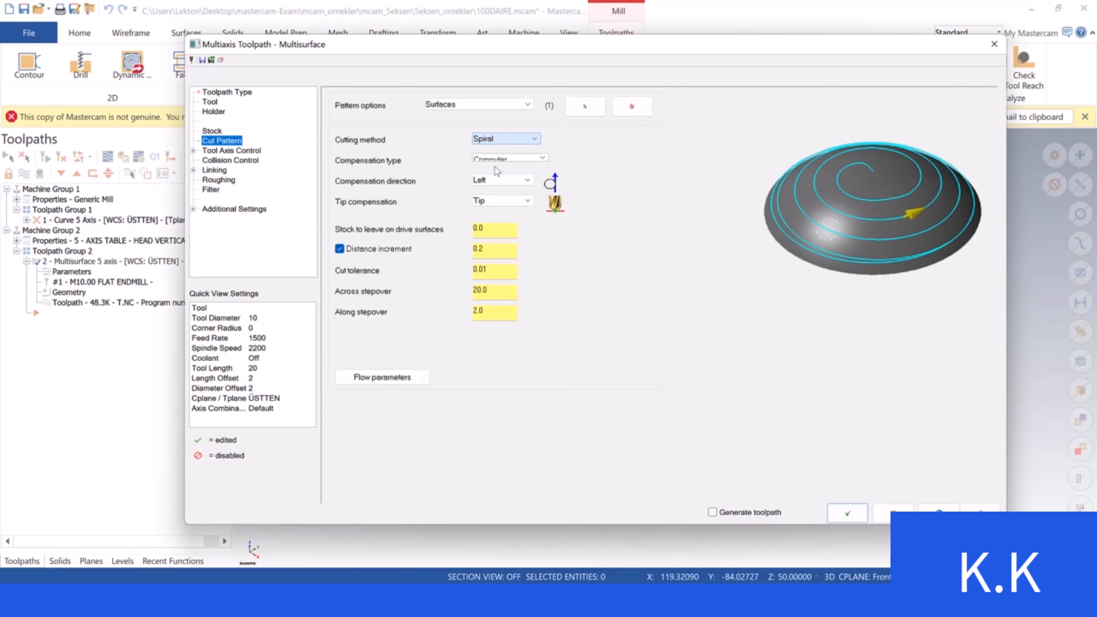
click(501, 144)
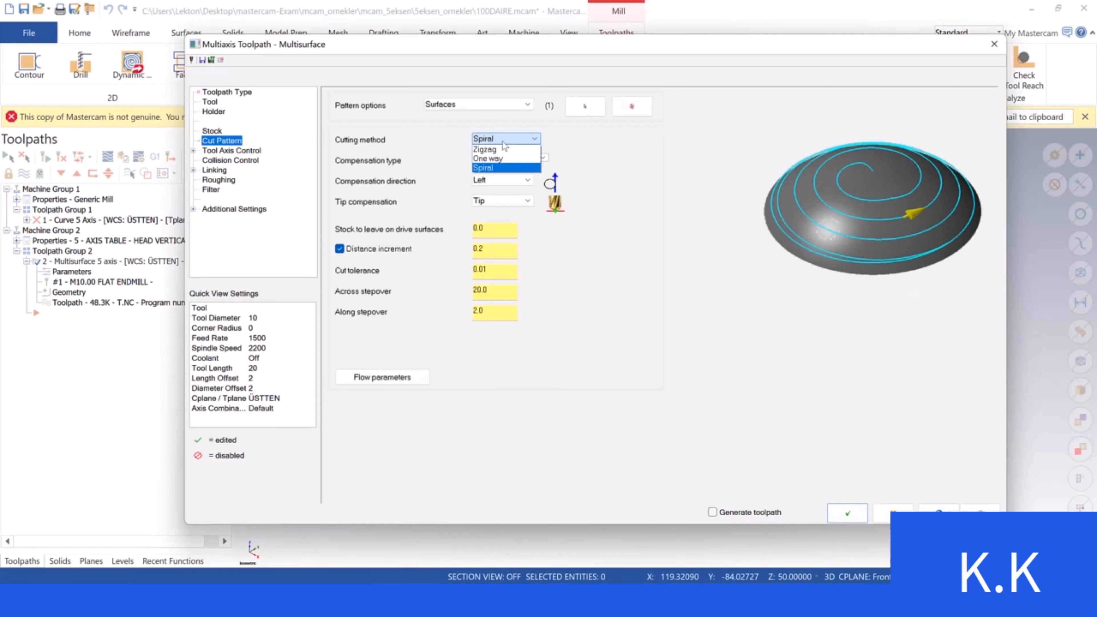
click(499, 148)
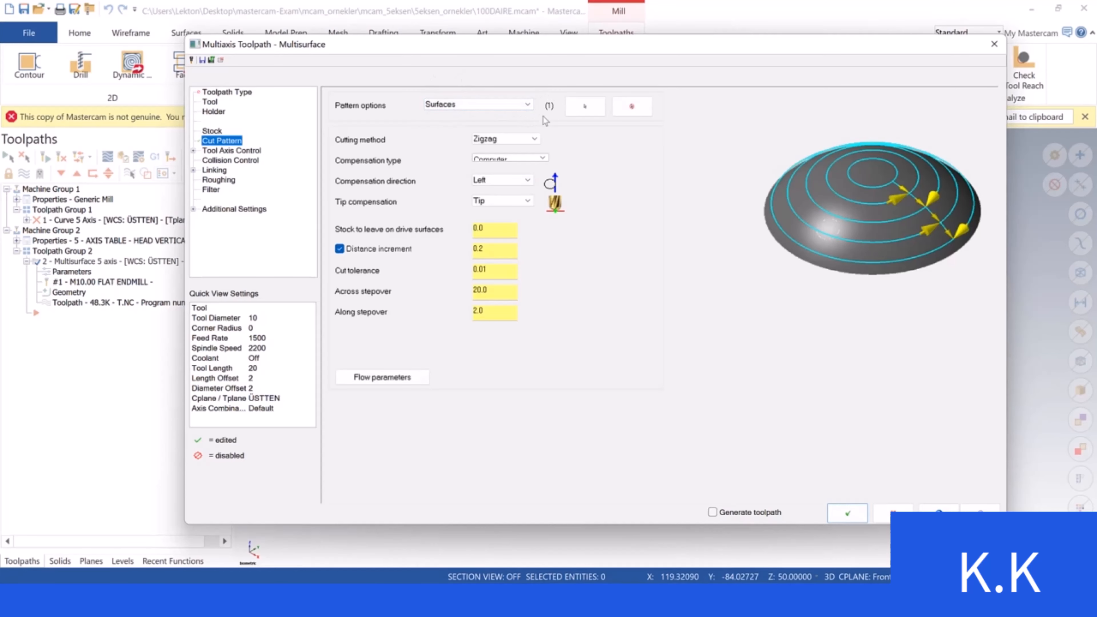
Check the pattern surface selection and its flowline data, and review the distance increment and cut tolerance of the cut pattern
click(584, 107)
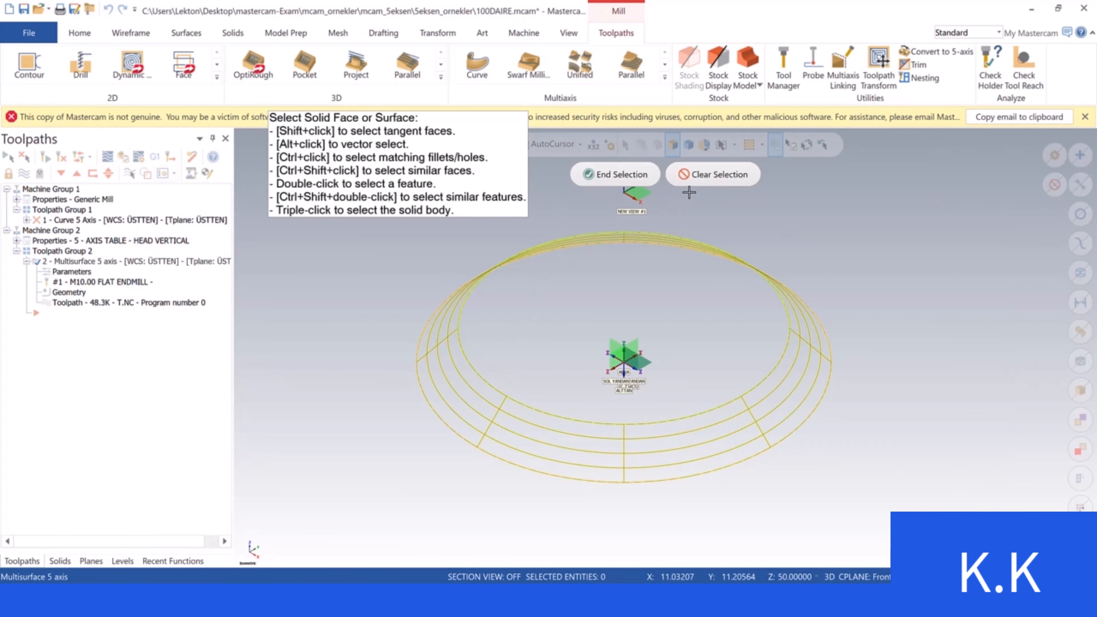
key(Return)
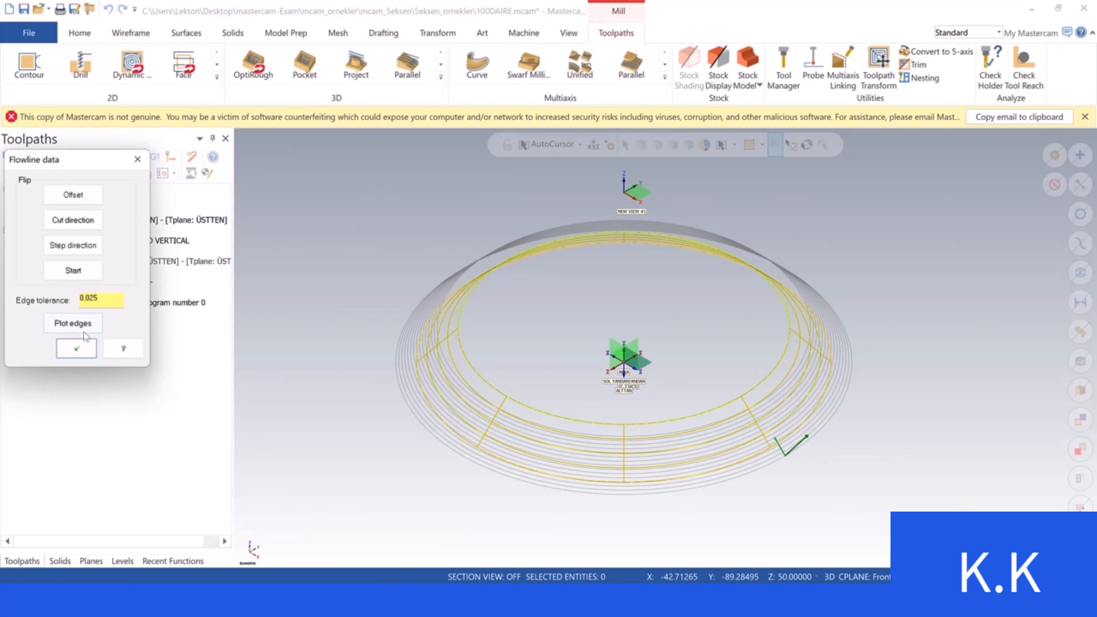
click(77, 349)
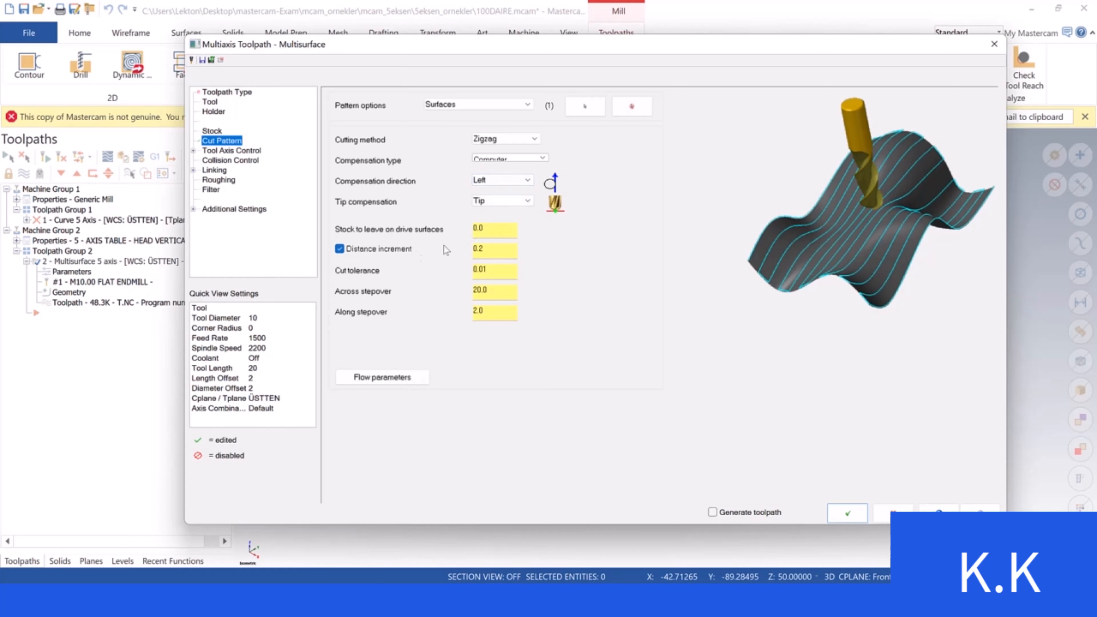
double_click(488, 246)
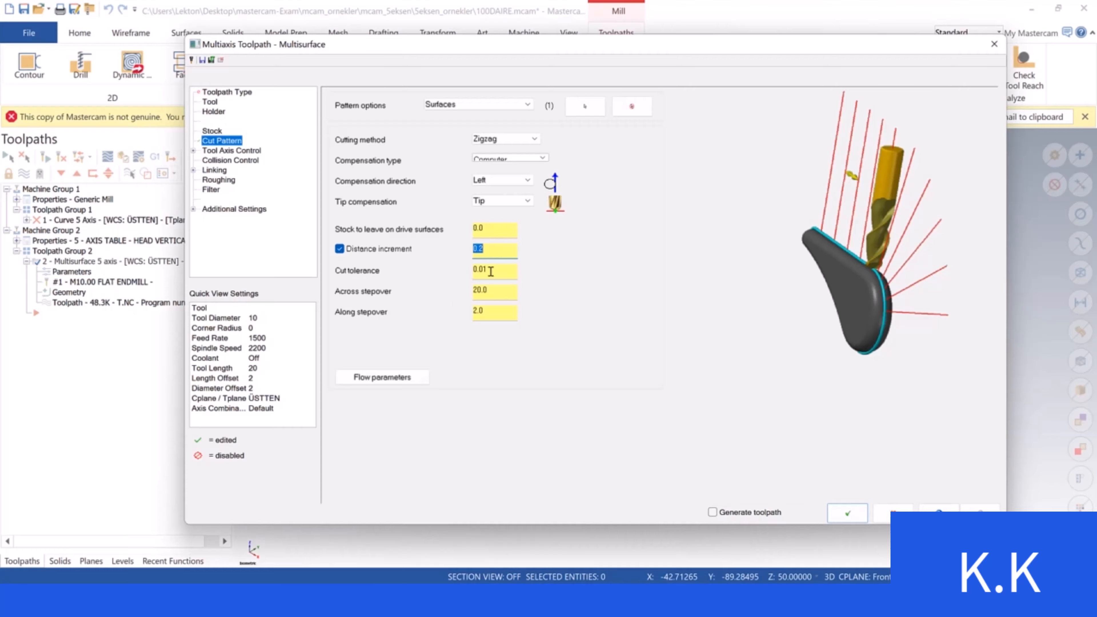
click(490, 271)
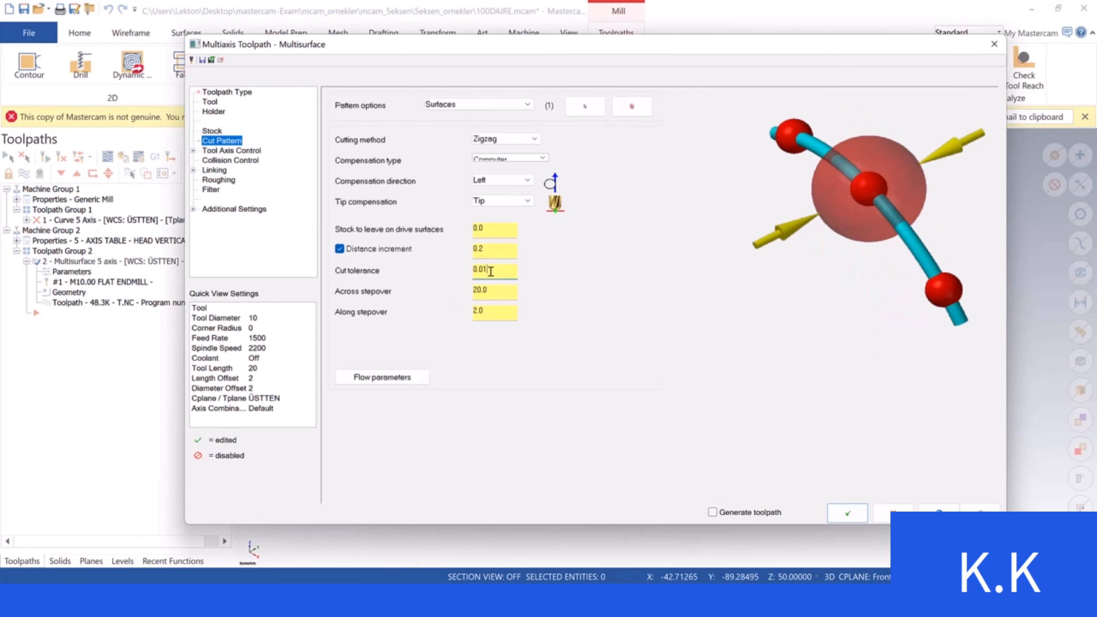
Try flipping the cut direction, offset and step direction in the flow parameters, and close the flowline data without accepting
click(381, 377)
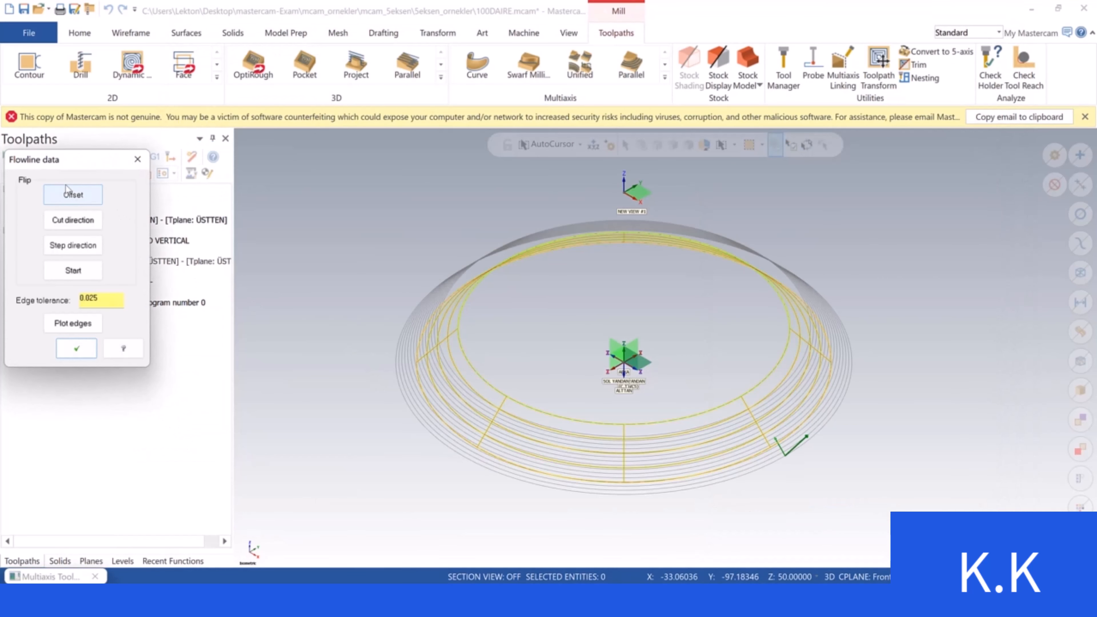
click(73, 221)
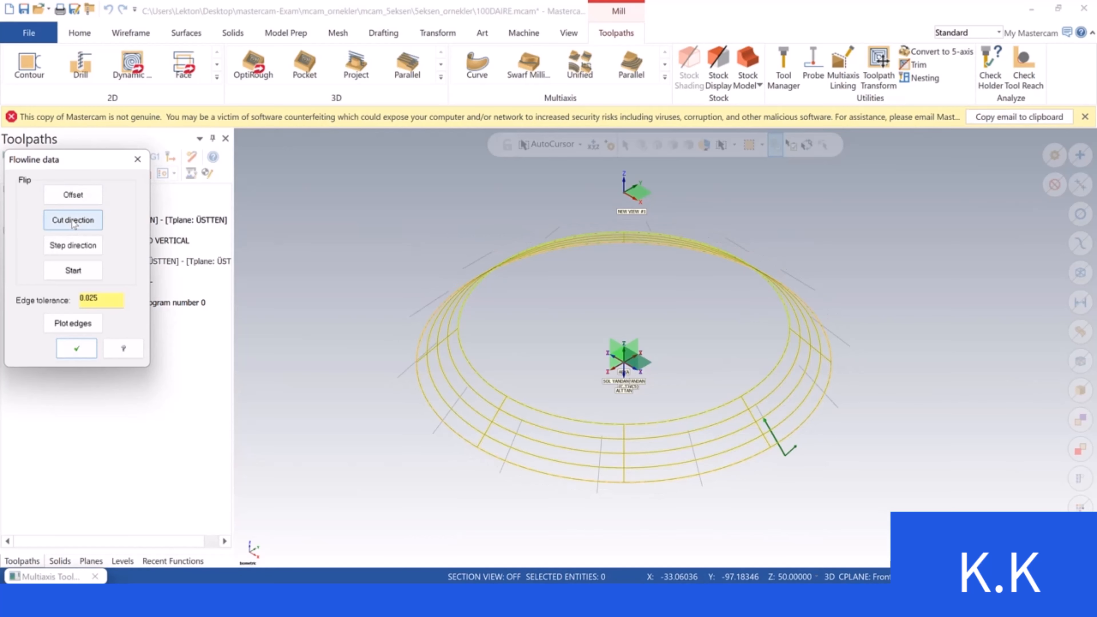
click(74, 195)
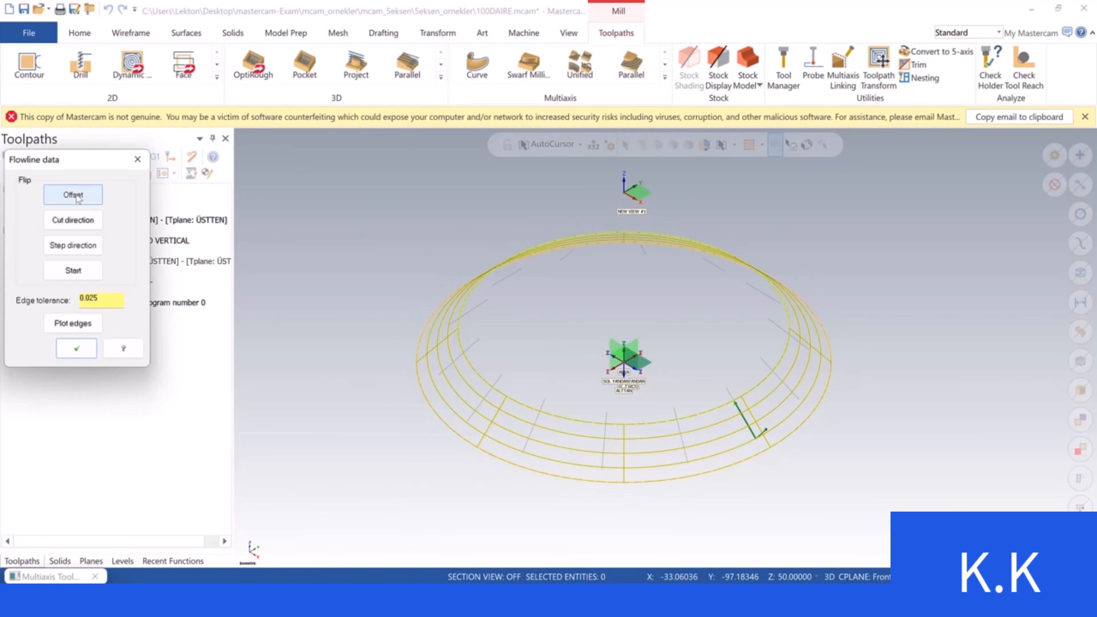
click(76, 221)
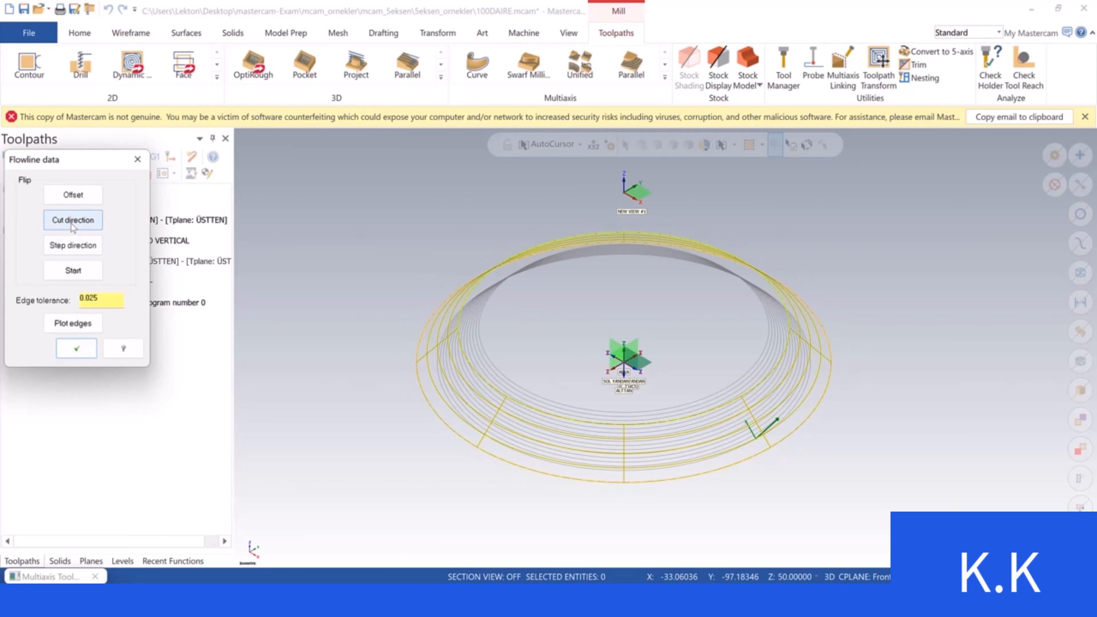
click(73, 227)
click(82, 247)
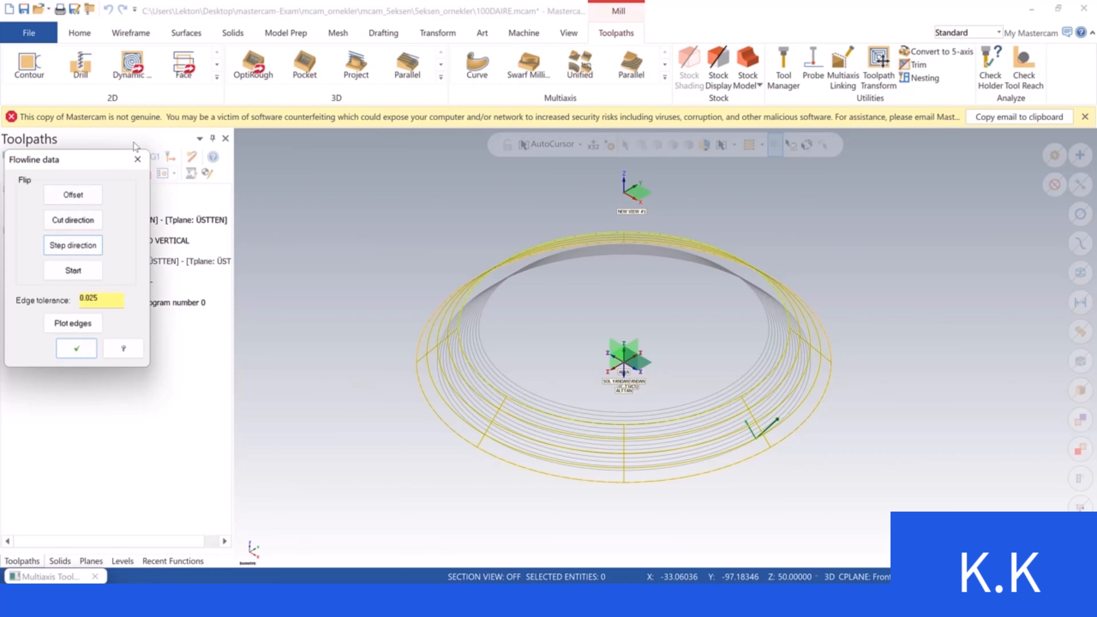
click(137, 161)
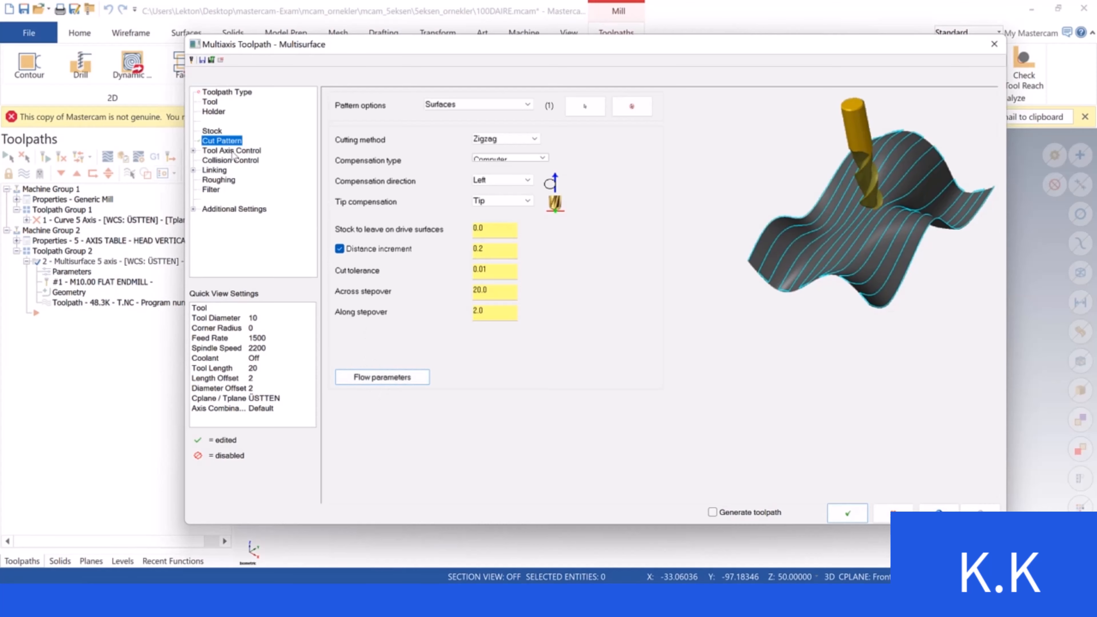
Examine the available tool axis control options, keeping Pattern surface, and compare with the surface pattern set in the cut pattern
click(193, 150)
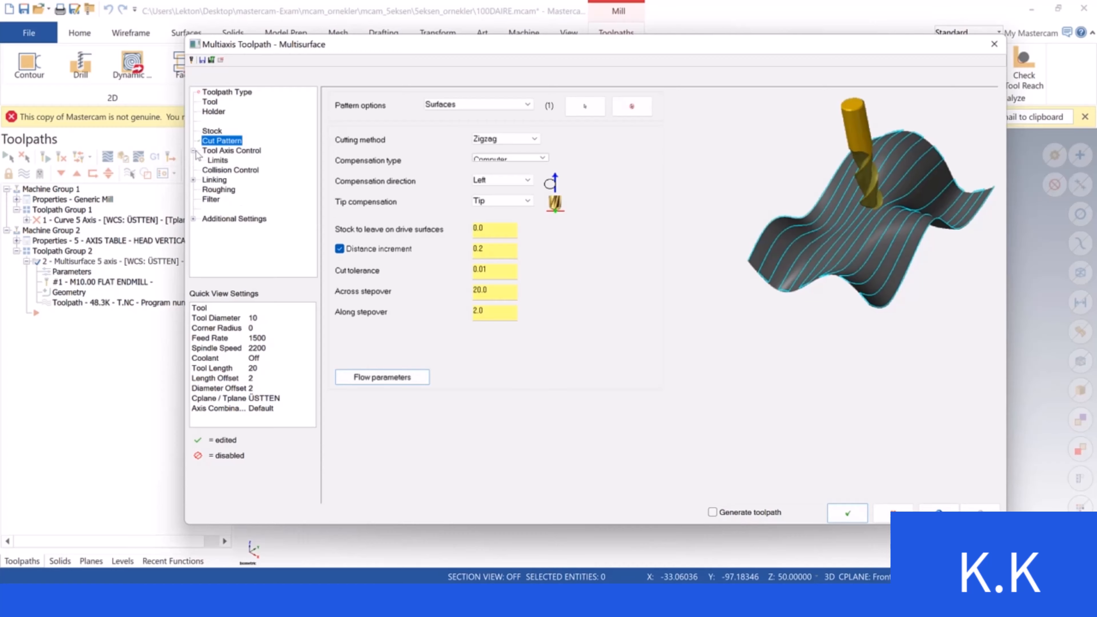
click(233, 151)
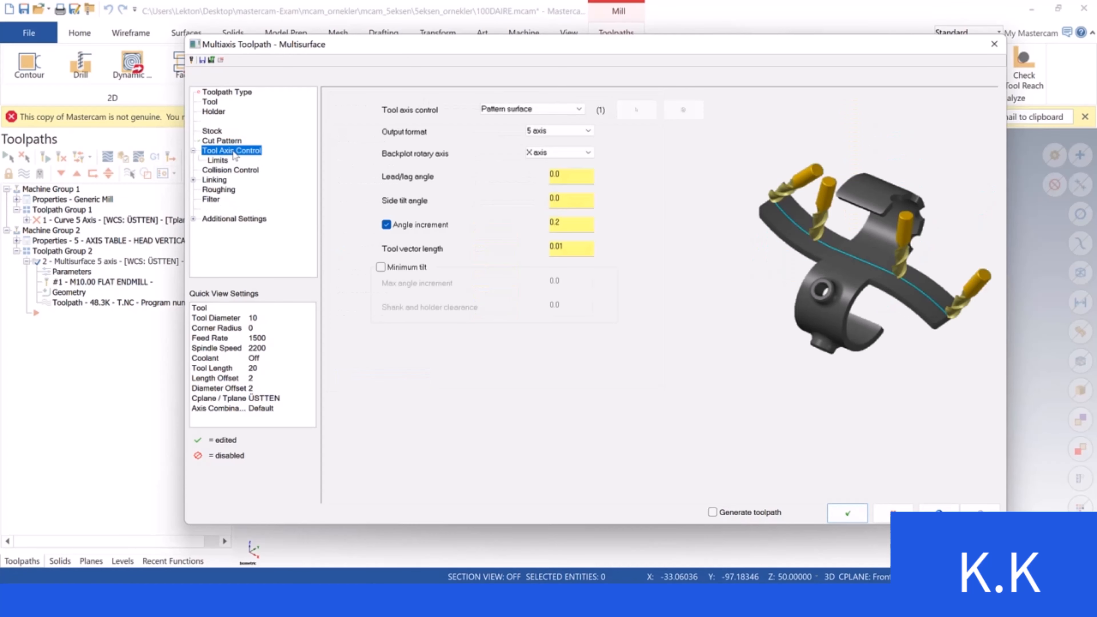
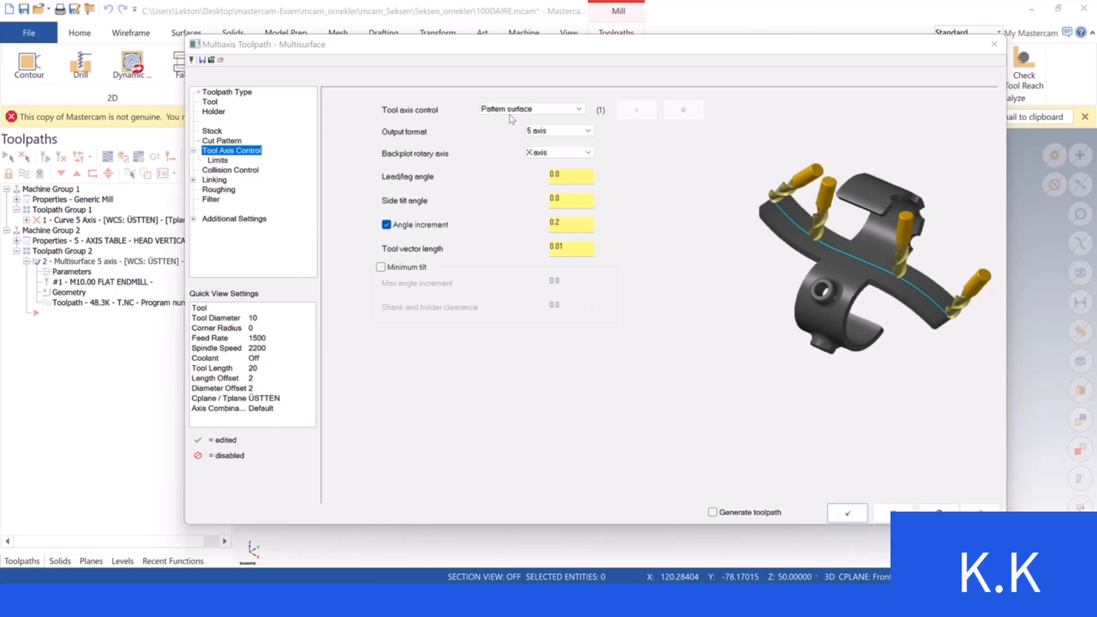
click(525, 111)
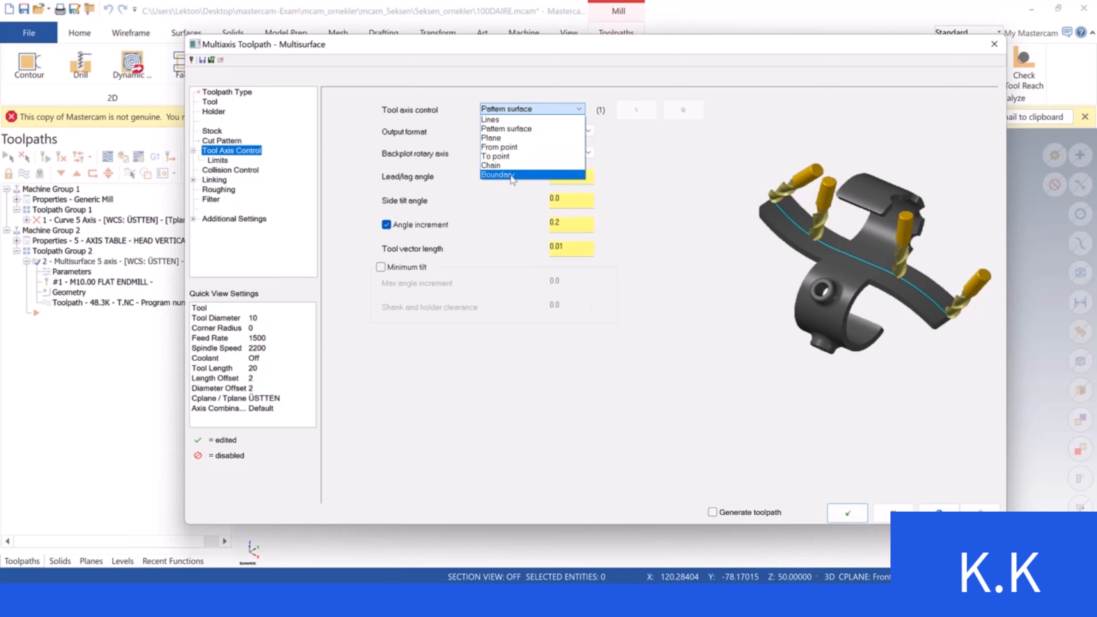
click(509, 128)
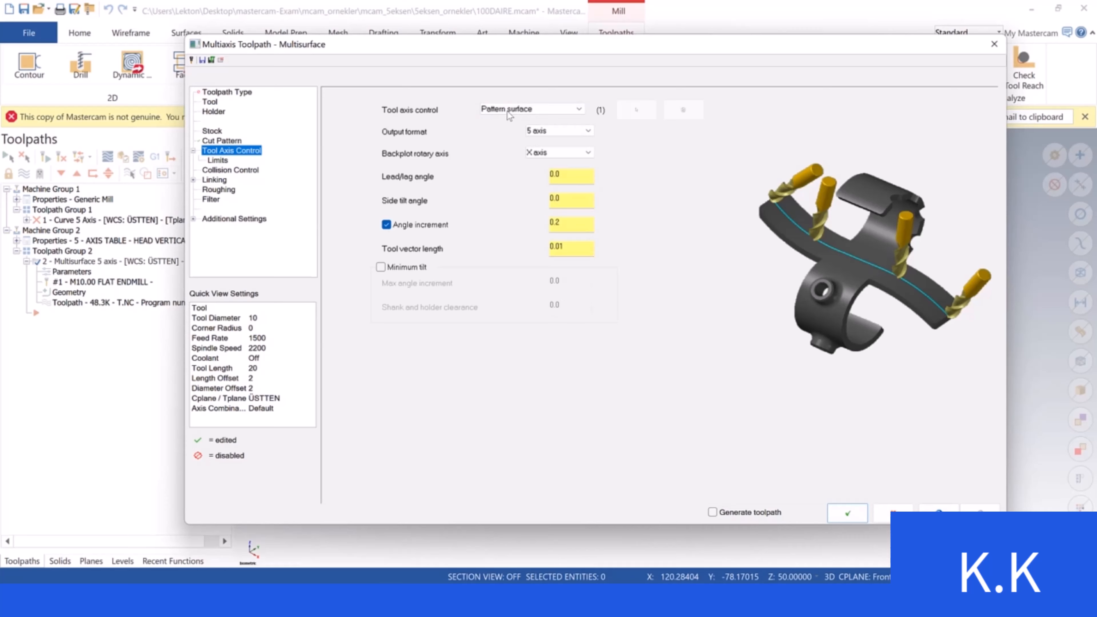
click(225, 142)
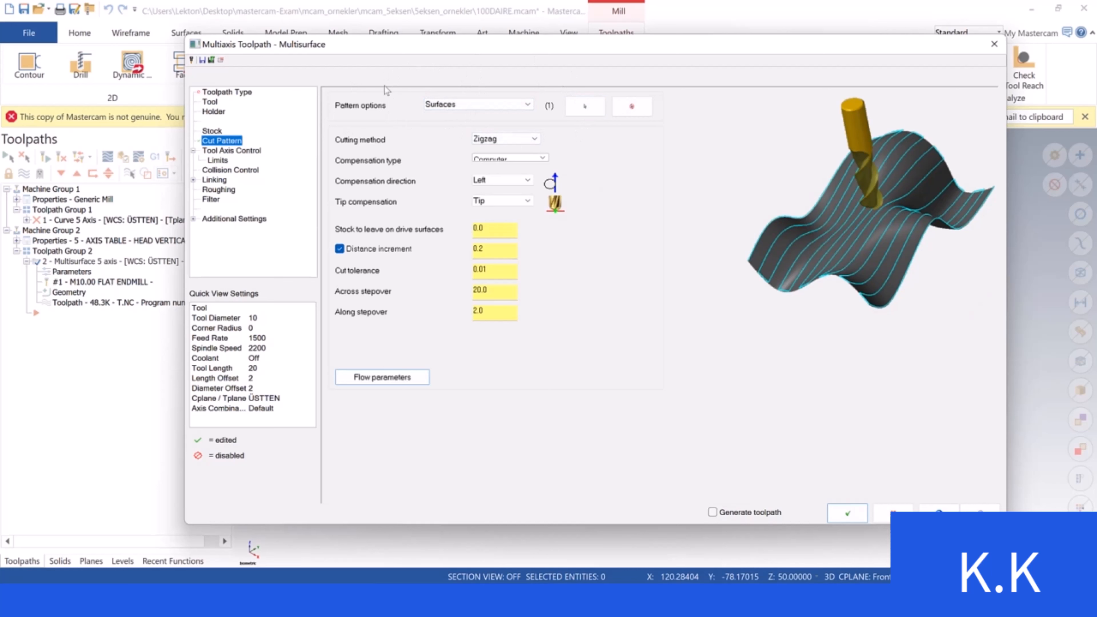
click(254, 150)
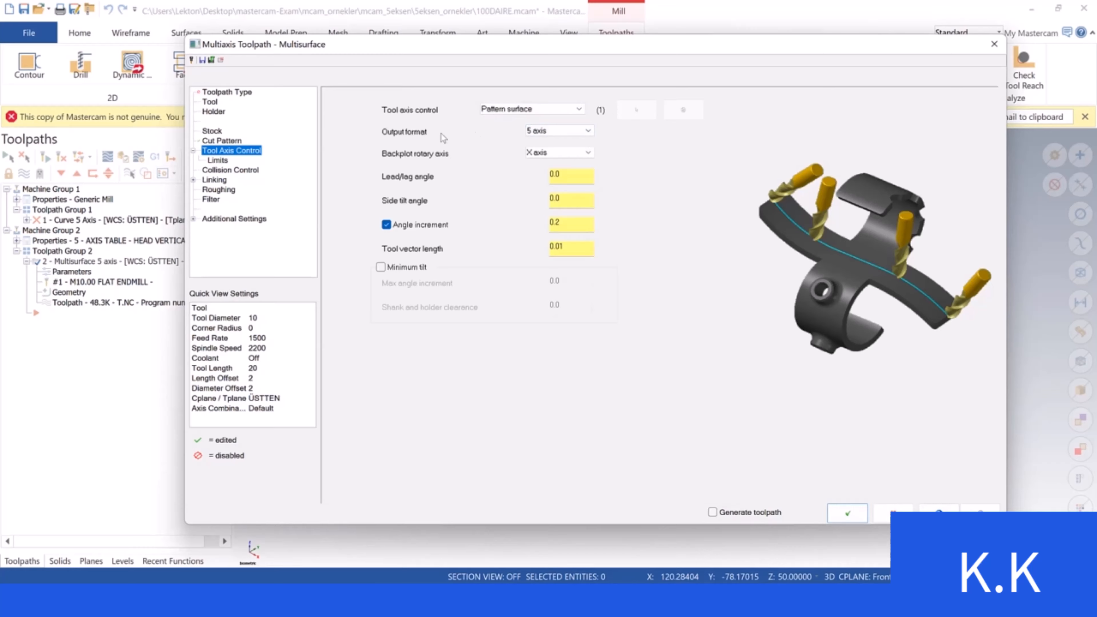
Examine the output format and backplot rotary axis options, keeping 5 axis and X axis, and close the toolpath parameters
click(553, 130)
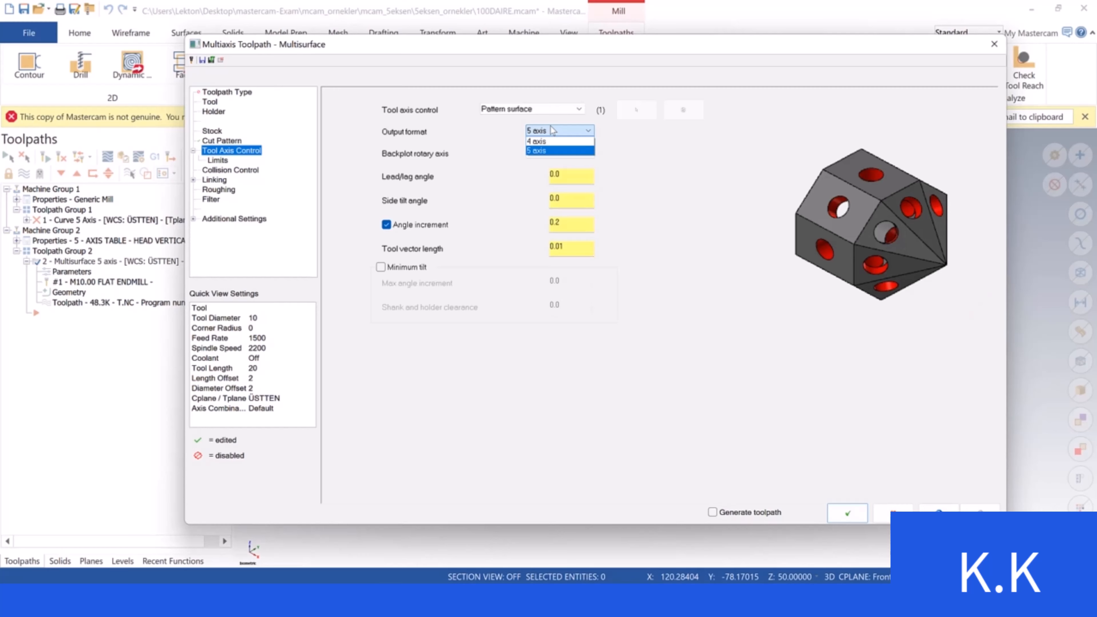
click(552, 128)
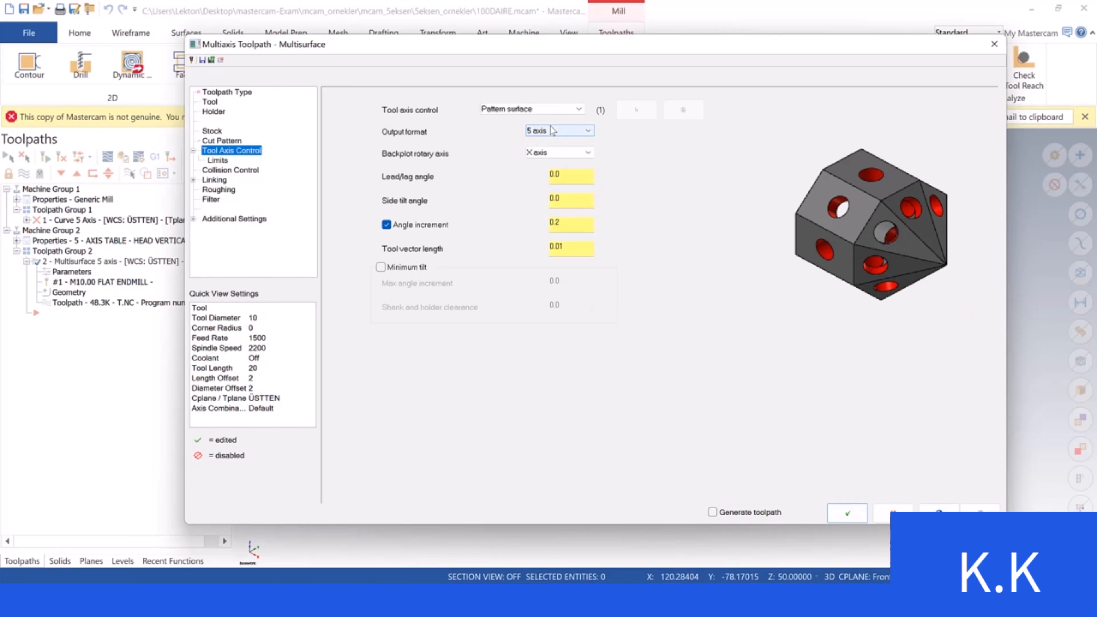
click(561, 152)
click(561, 152)
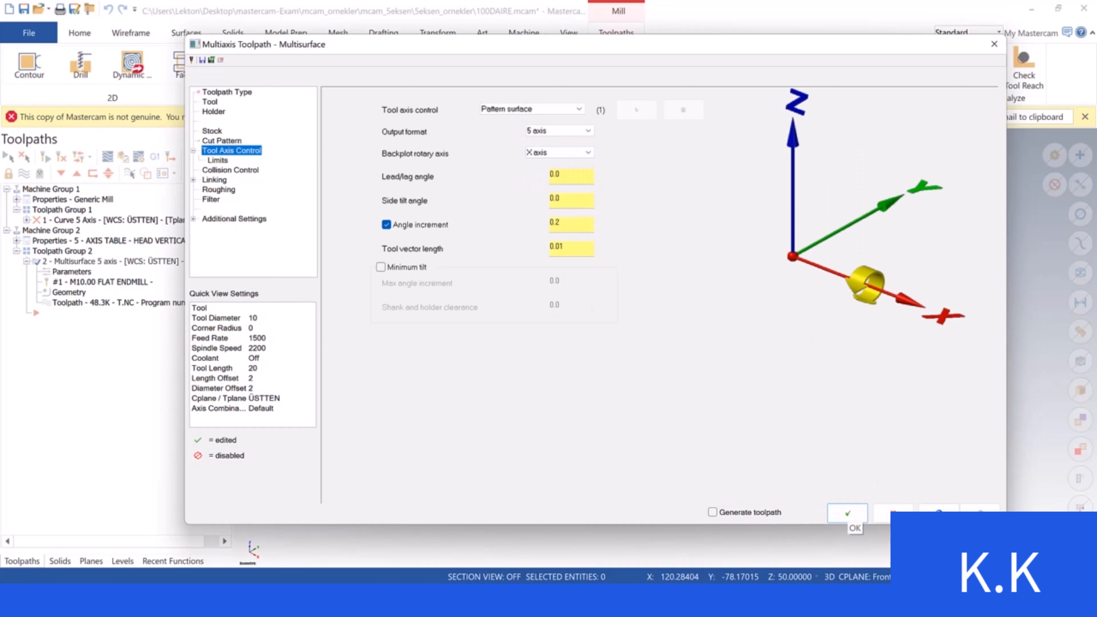
click(993, 45)
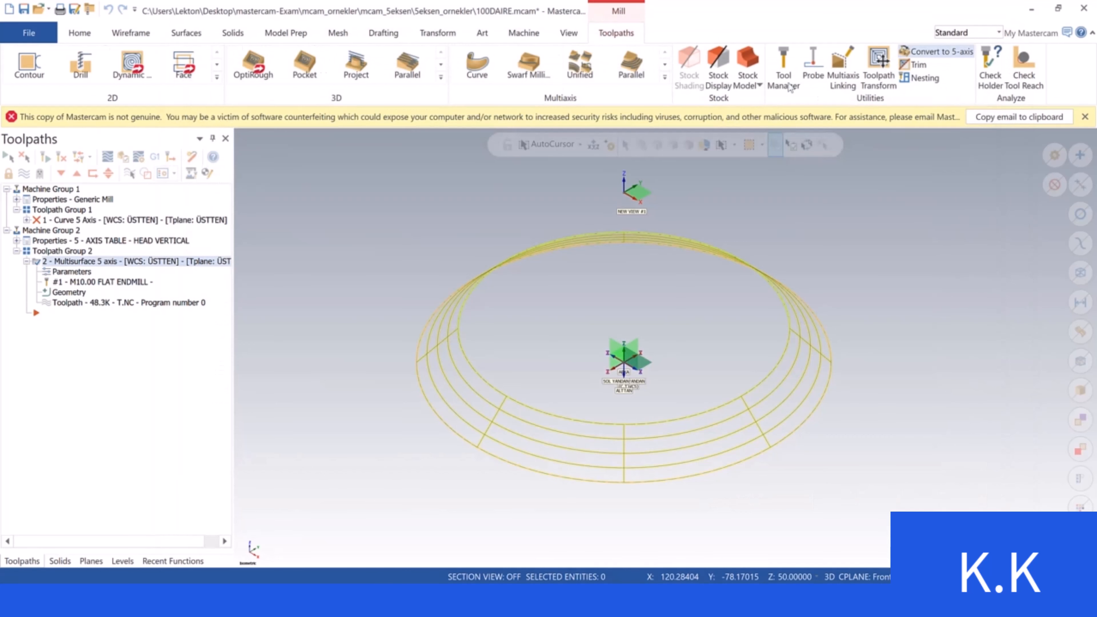
Reopen the Multisurface operation's parameters and examine the previews of the lead/lag angle and side tilt angle
scroll(678, 219, up, 3)
scroll(663, 209, down, 3)
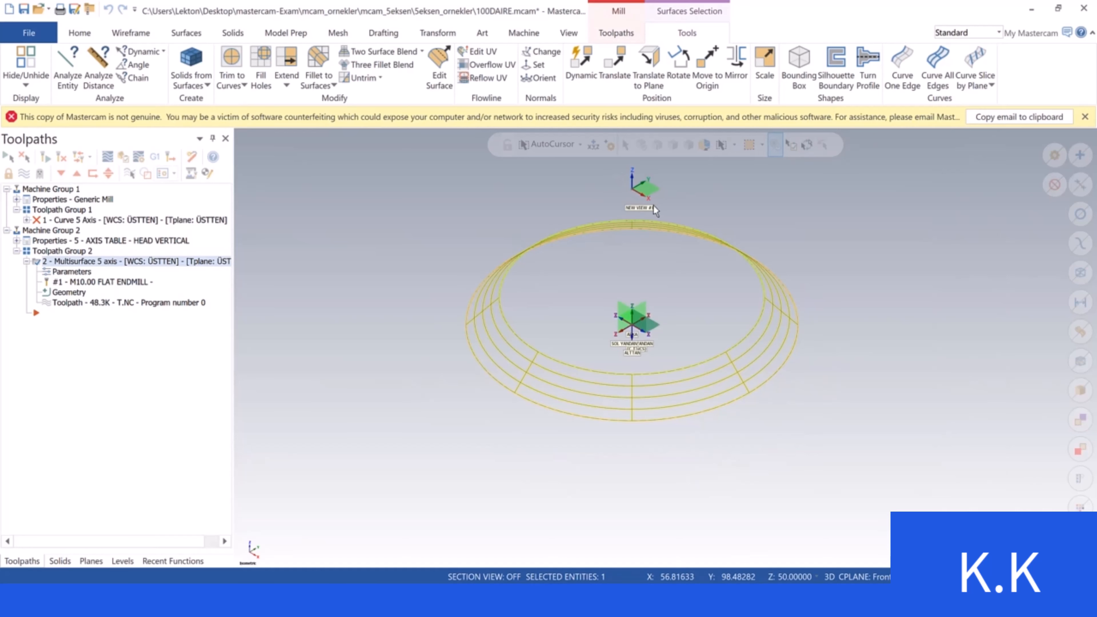
click(72, 272)
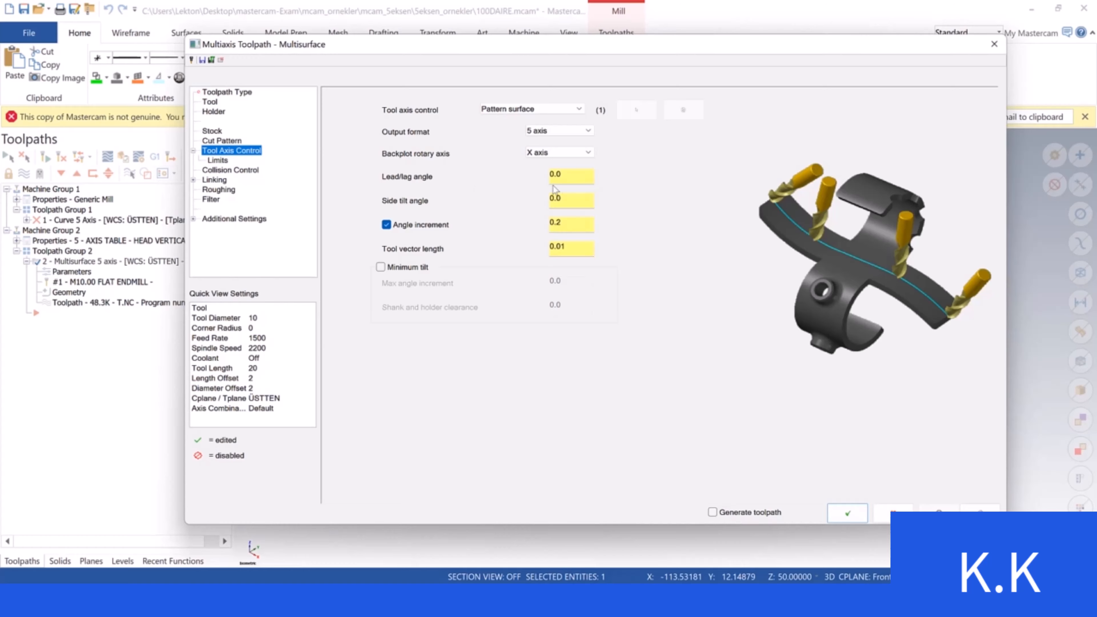
click(569, 176)
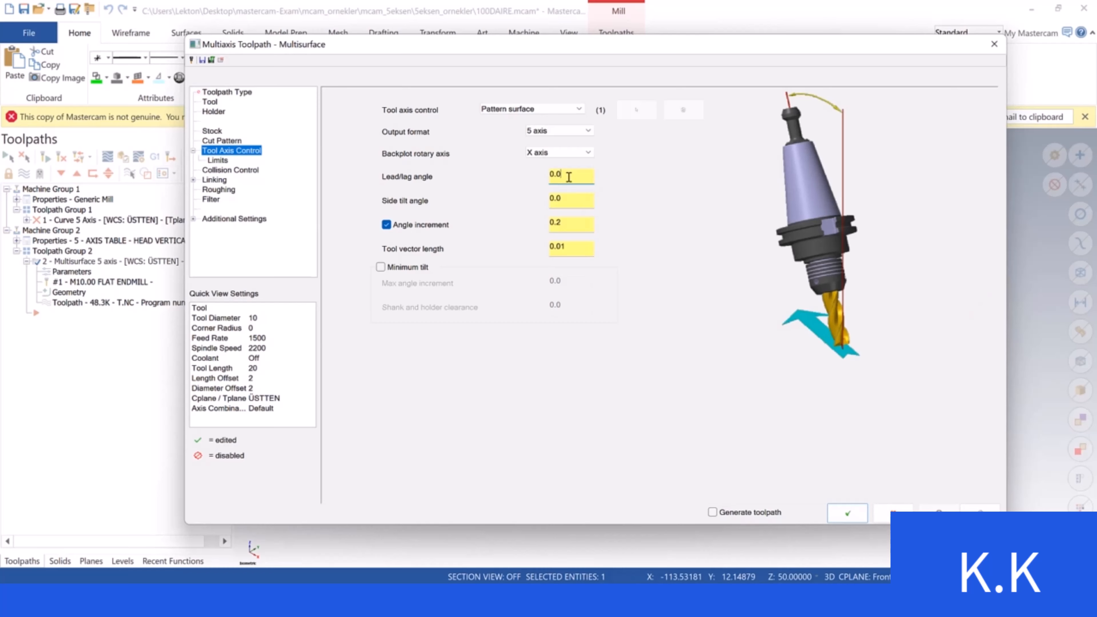
click(572, 202)
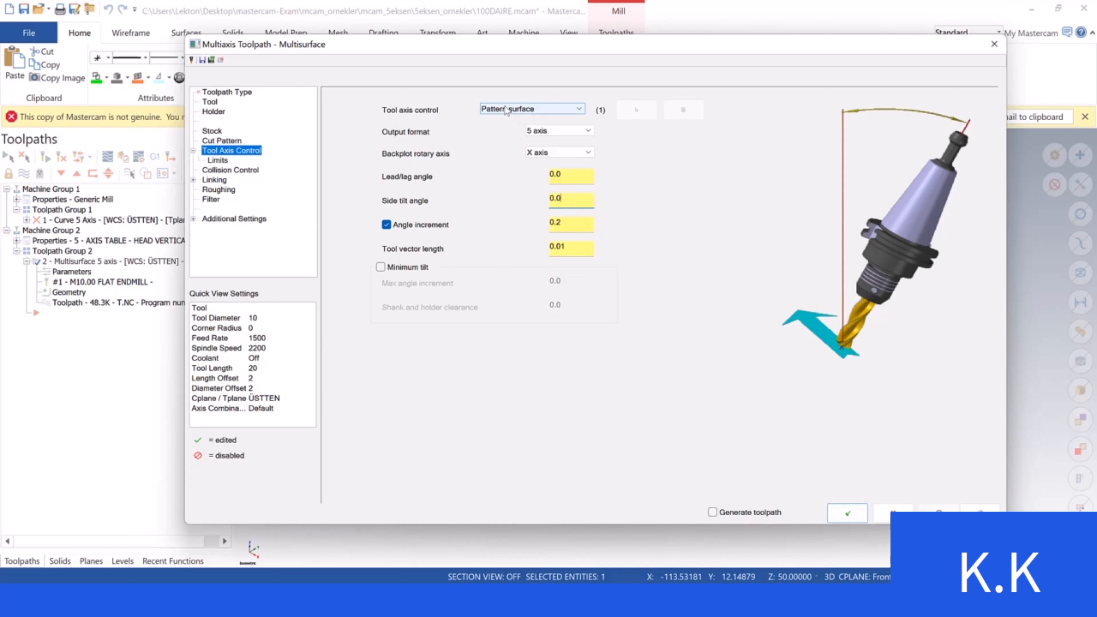
double_click(561, 176)
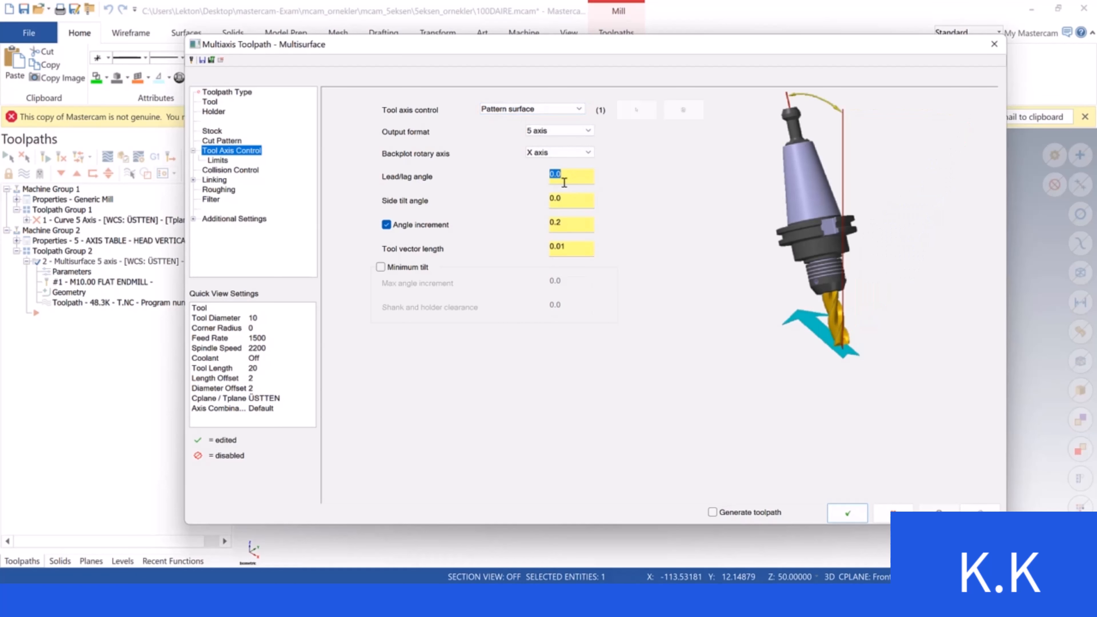
double_click(563, 198)
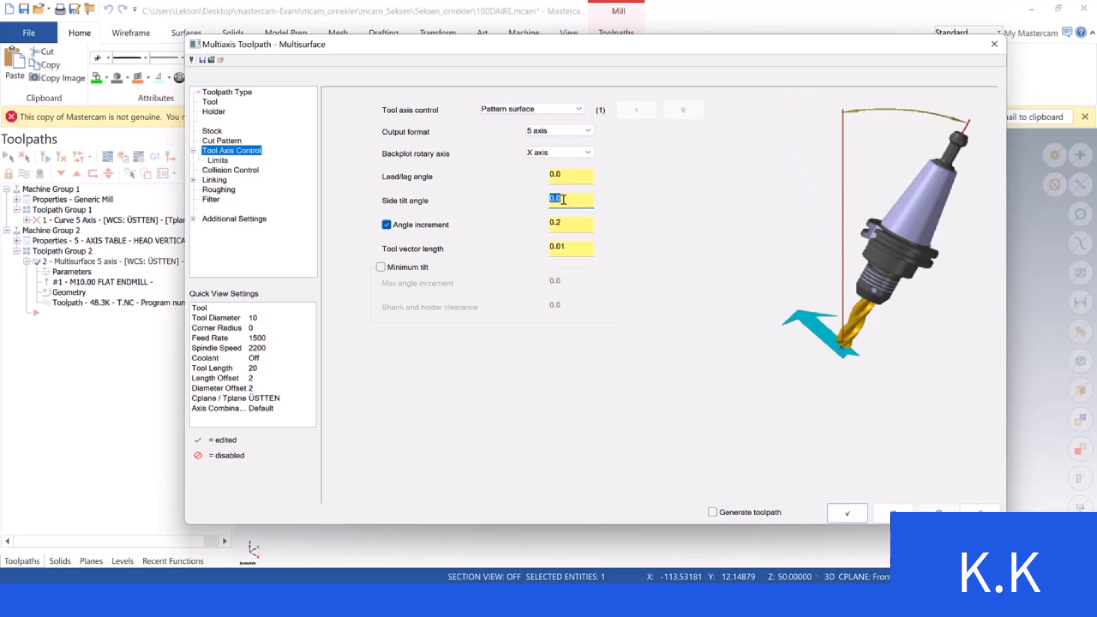
double_click(563, 173)
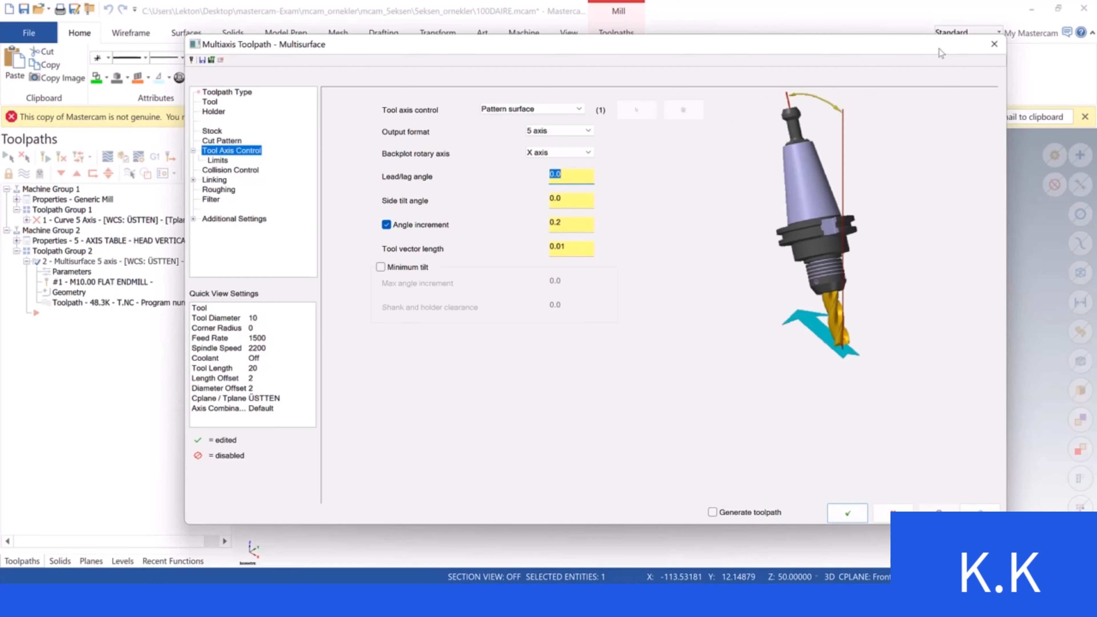
Review the side tilt angle, angle increment and tool vector length settings, and cancel the toolpath parameters without changes
drag(939, 47, 712, 72)
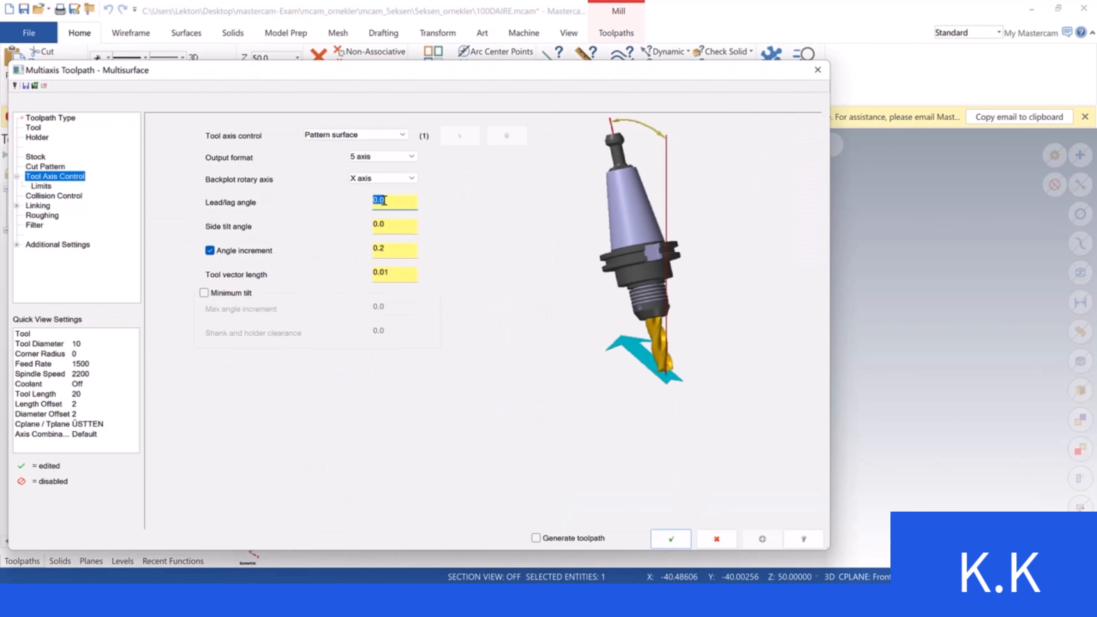
click(390, 225)
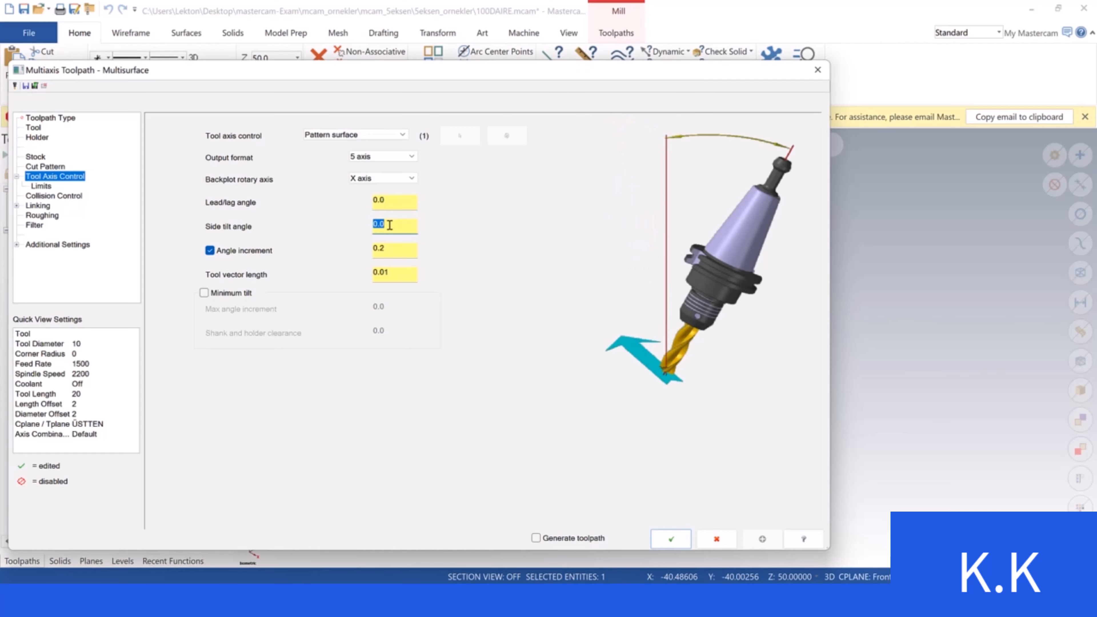
click(394, 251)
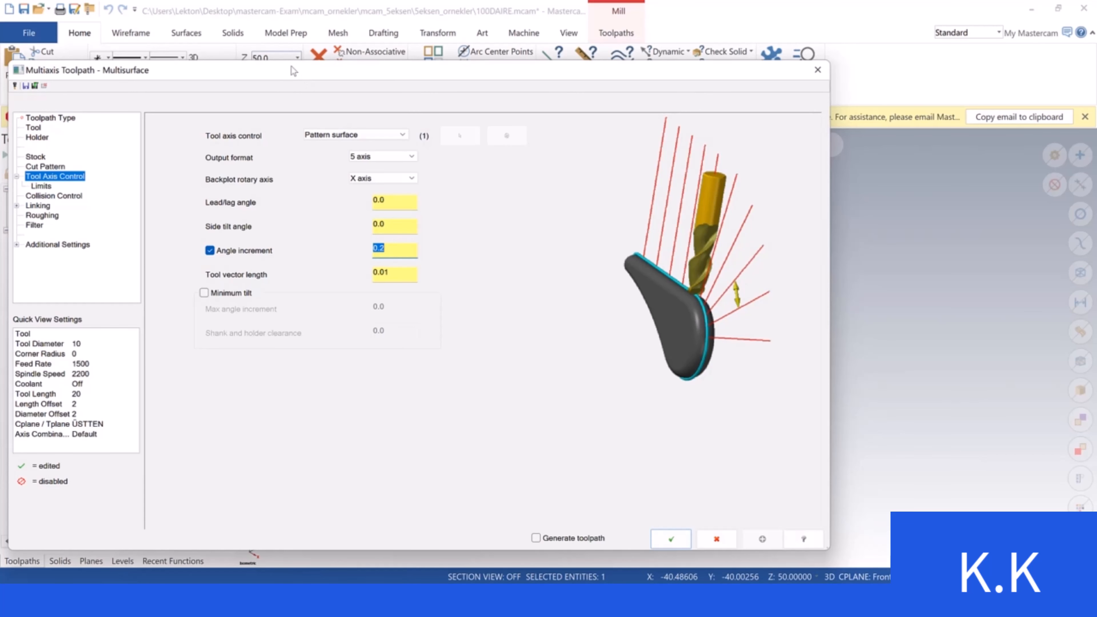
drag(297, 77, 323, 53)
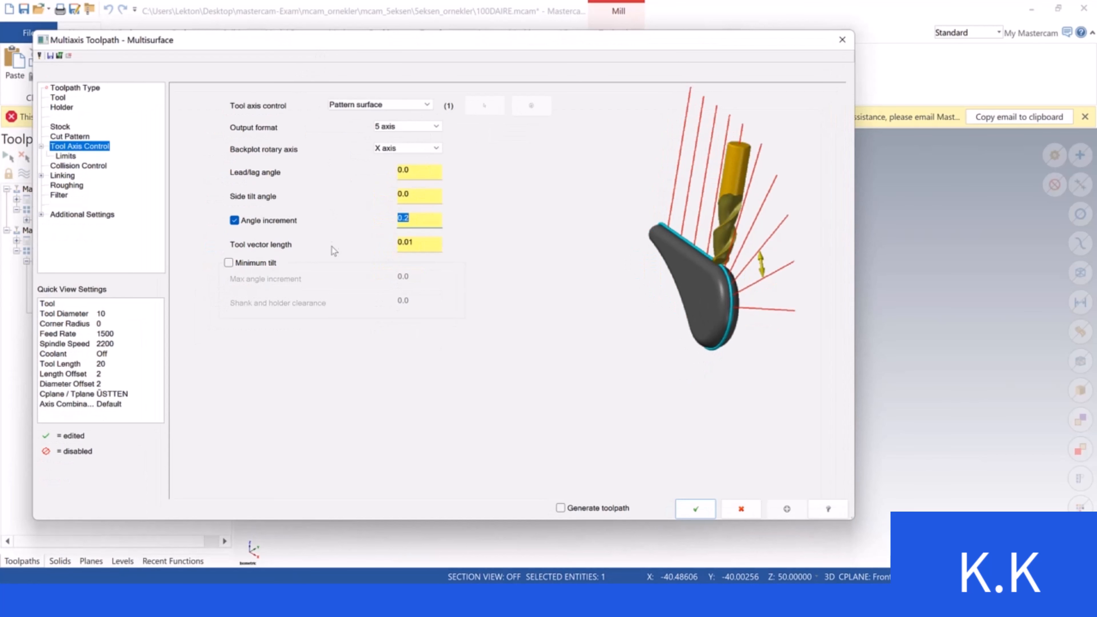
click(420, 245)
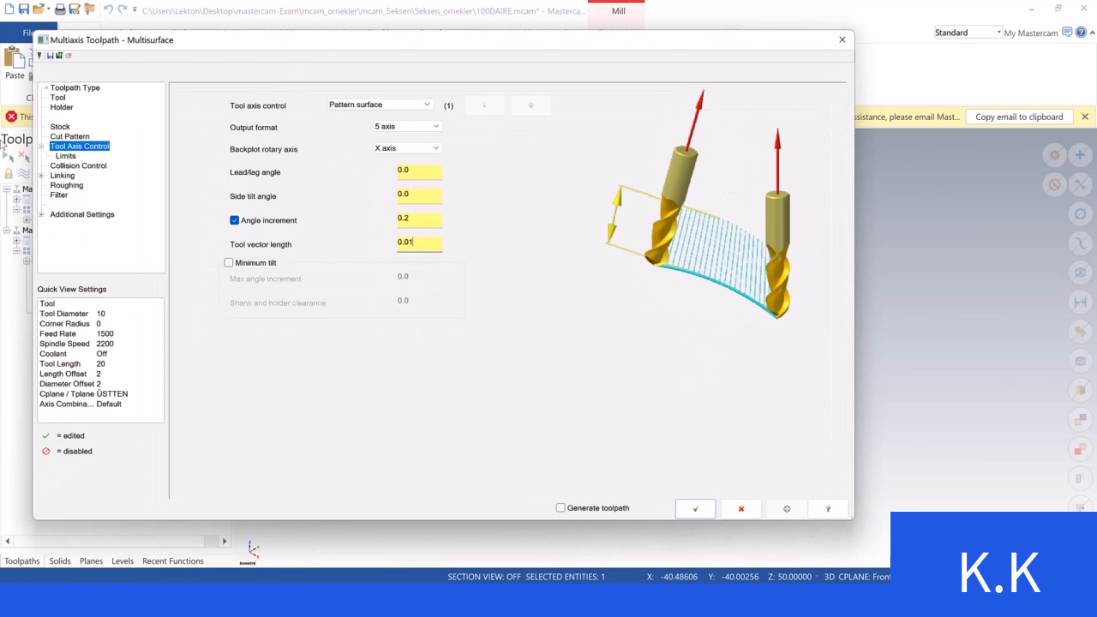
click(741, 509)
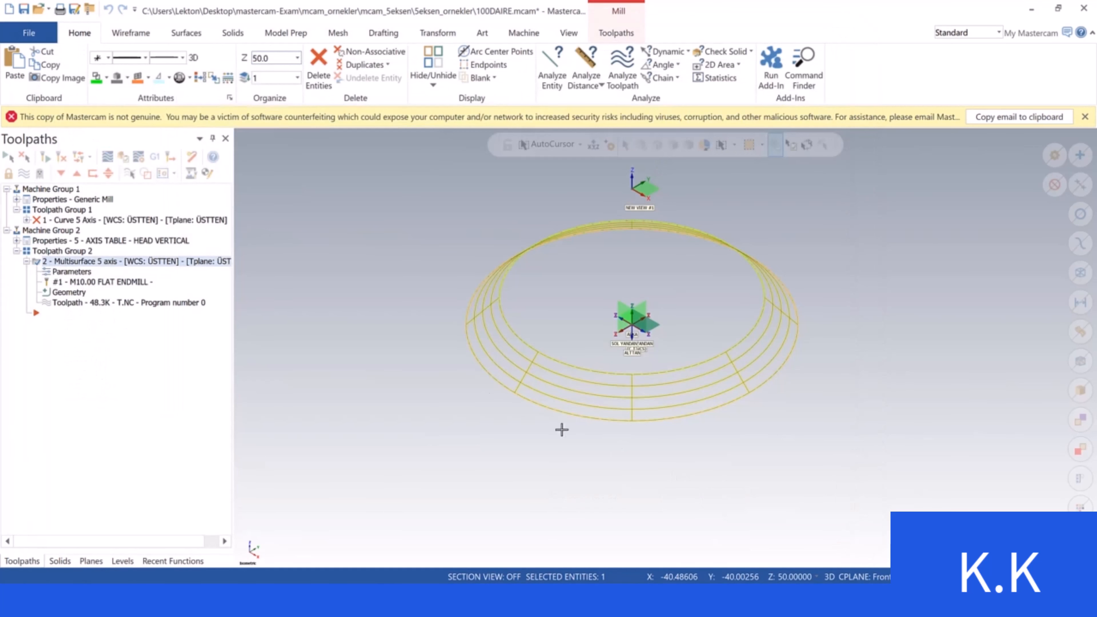
Backplot the Multisurface toolpath, examine the end mill's orientation relative to the ring surface, and close the backplot
click(107, 157)
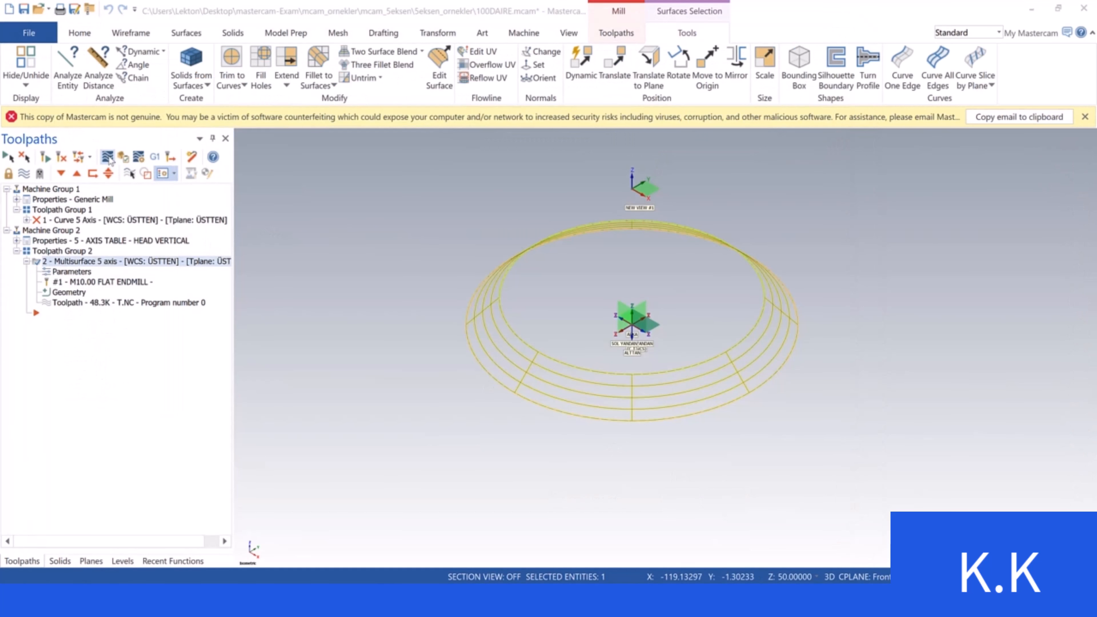
click(244, 140)
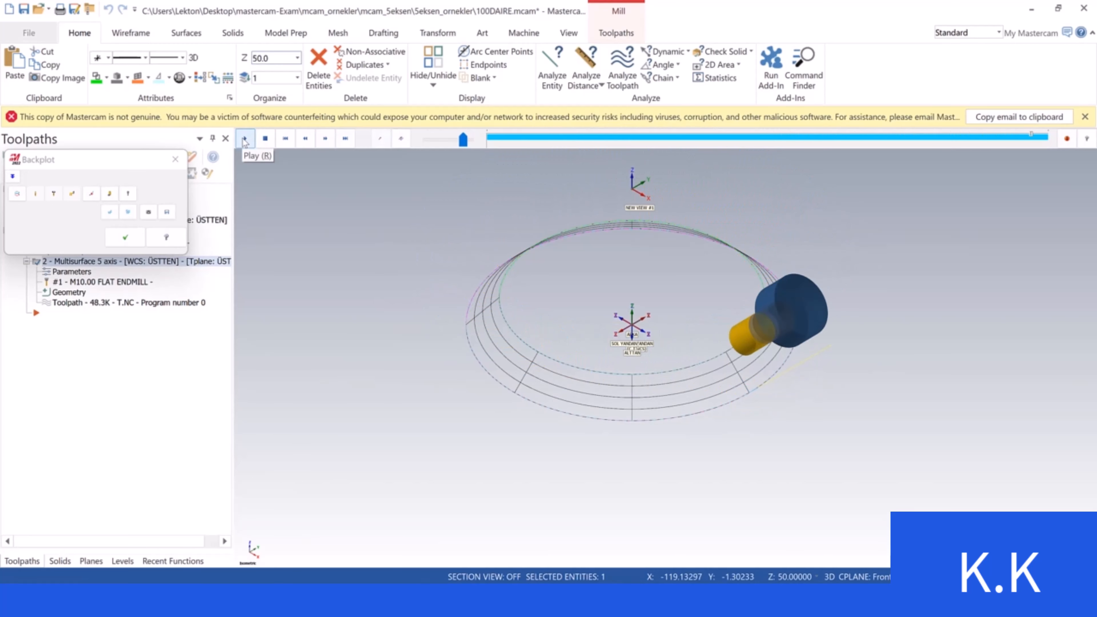
scroll(759, 304, down, 4)
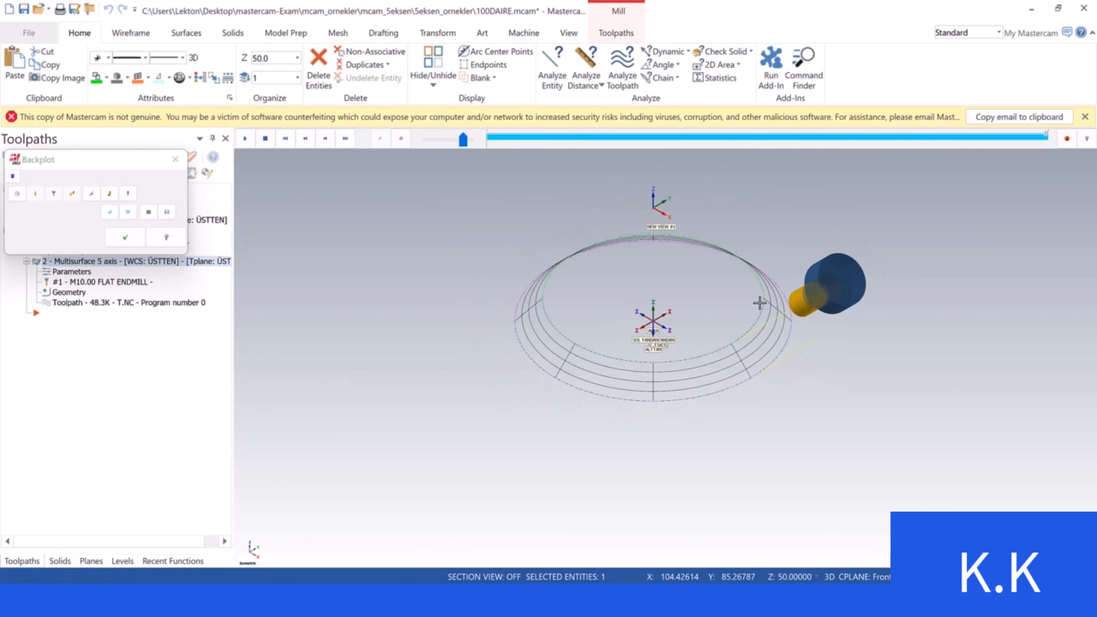
scroll(761, 308, up, 3)
scroll(762, 308, up, 4)
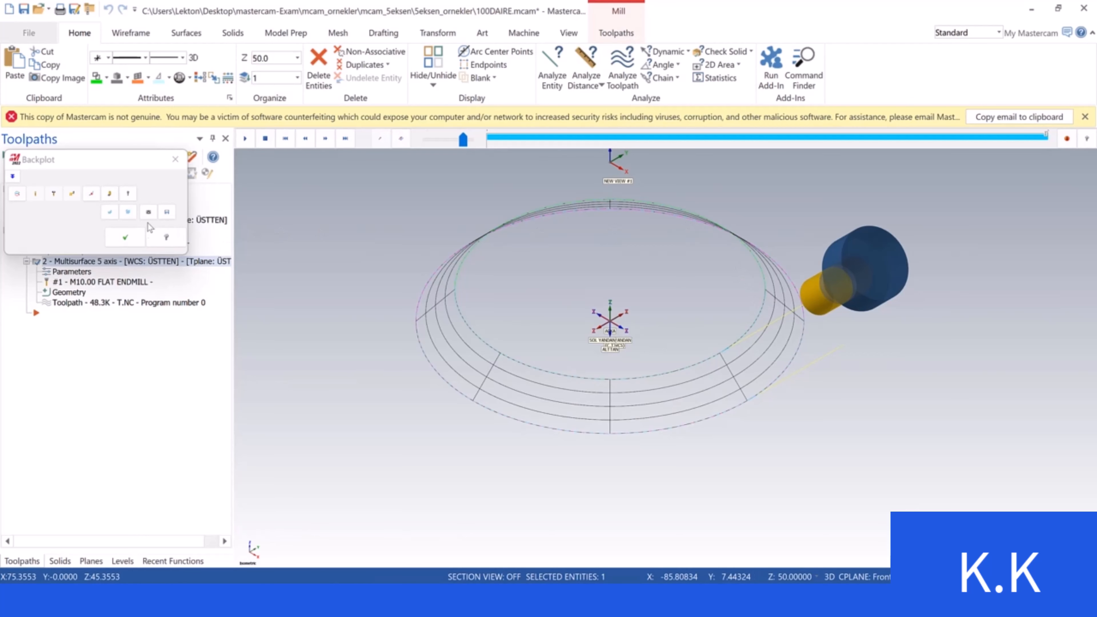
click(131, 235)
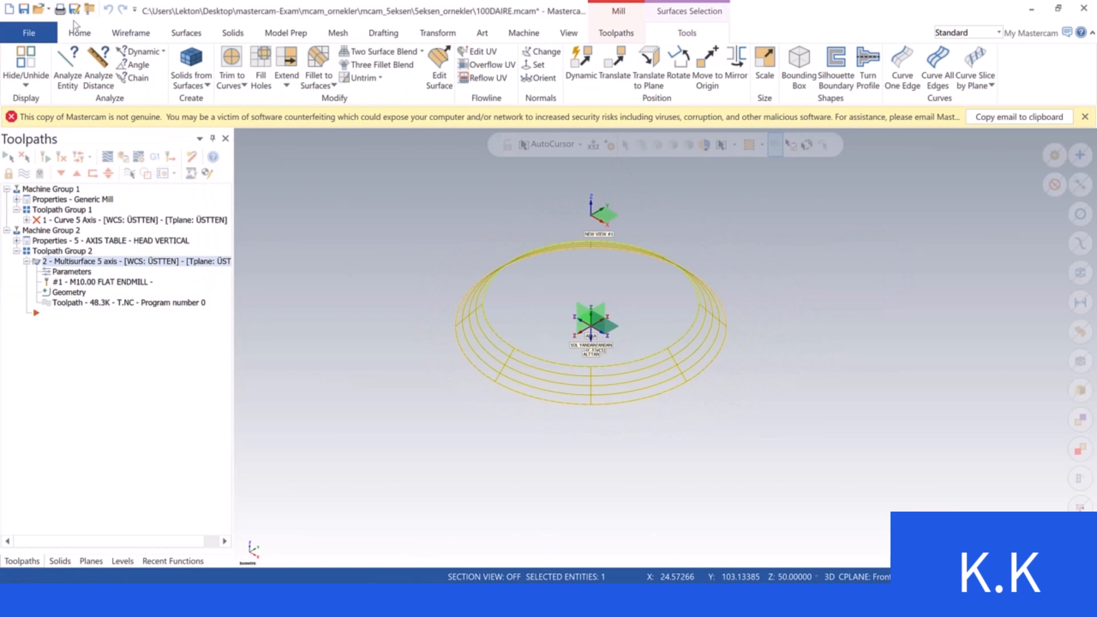
Display the ring surface with outline shading instead of wireframe
click(86, 36)
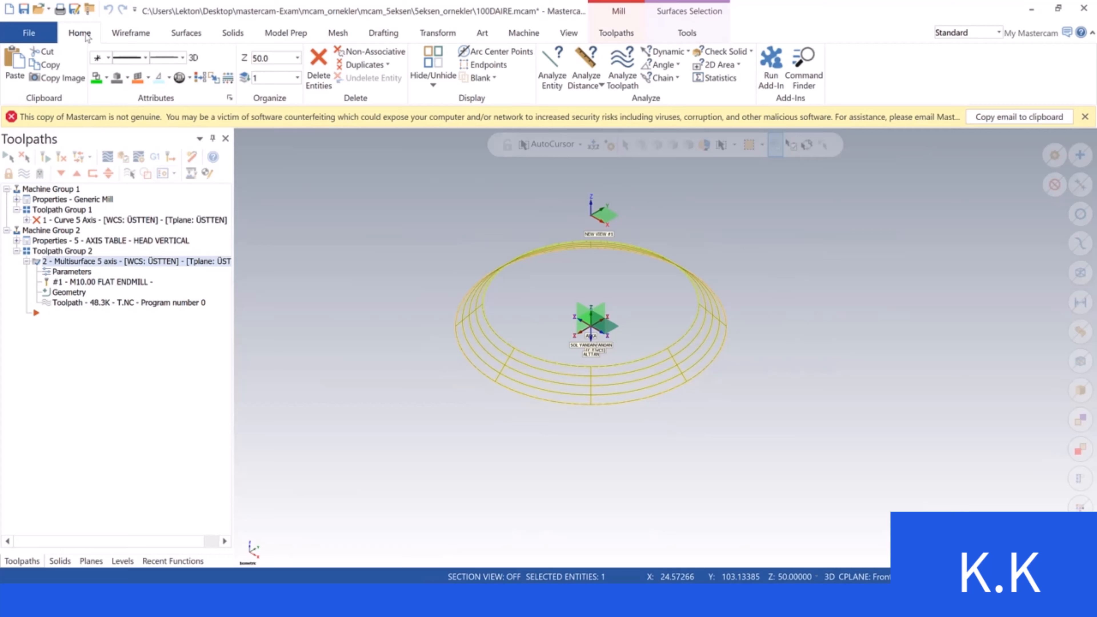
click(567, 35)
click(347, 58)
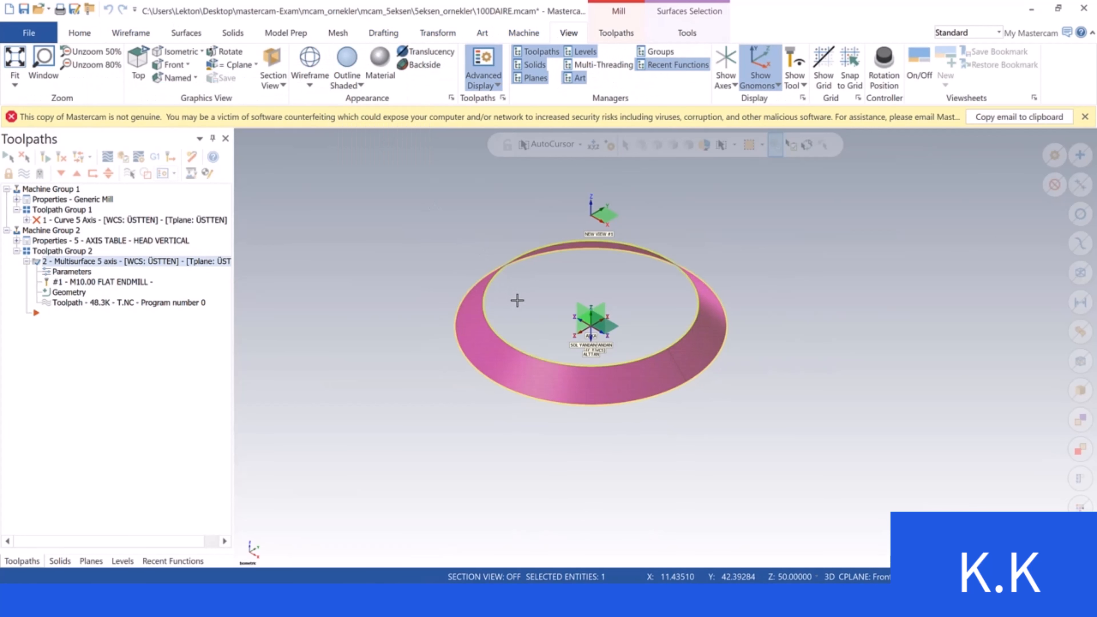
scroll(519, 301, up, 2)
mouse_move(520, 300)
middle_down()
mouse_move(508, 262)
mouse_move(511, 307)
middle_up()
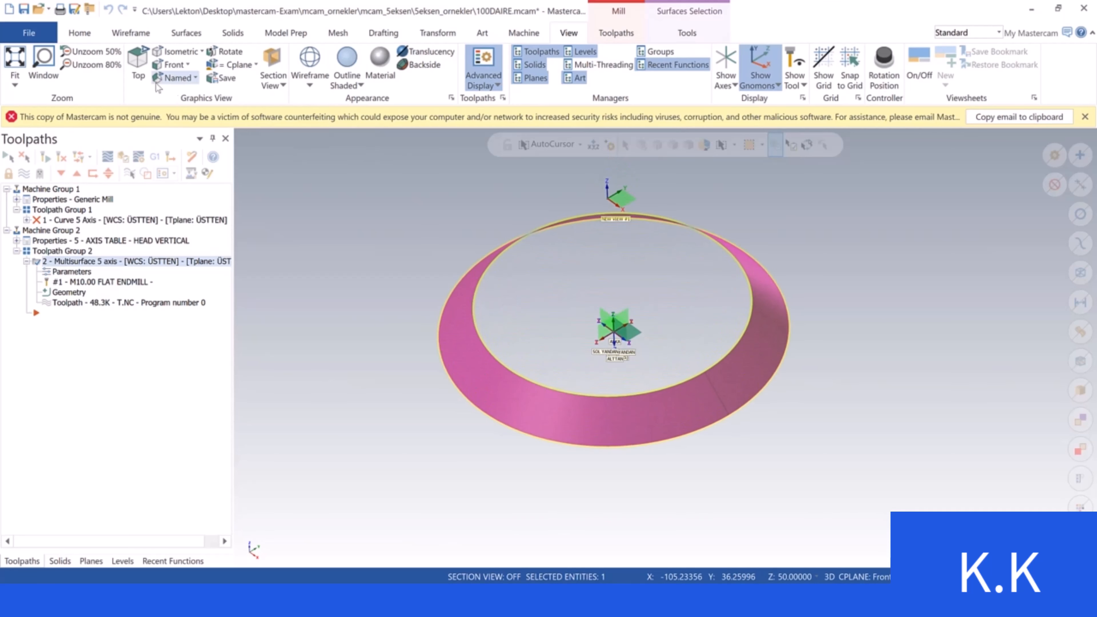
Reopen the Multisurface operation's parameters, review the 10 mm flat end mill's tool settings, and cancel without changes
click(80, 32)
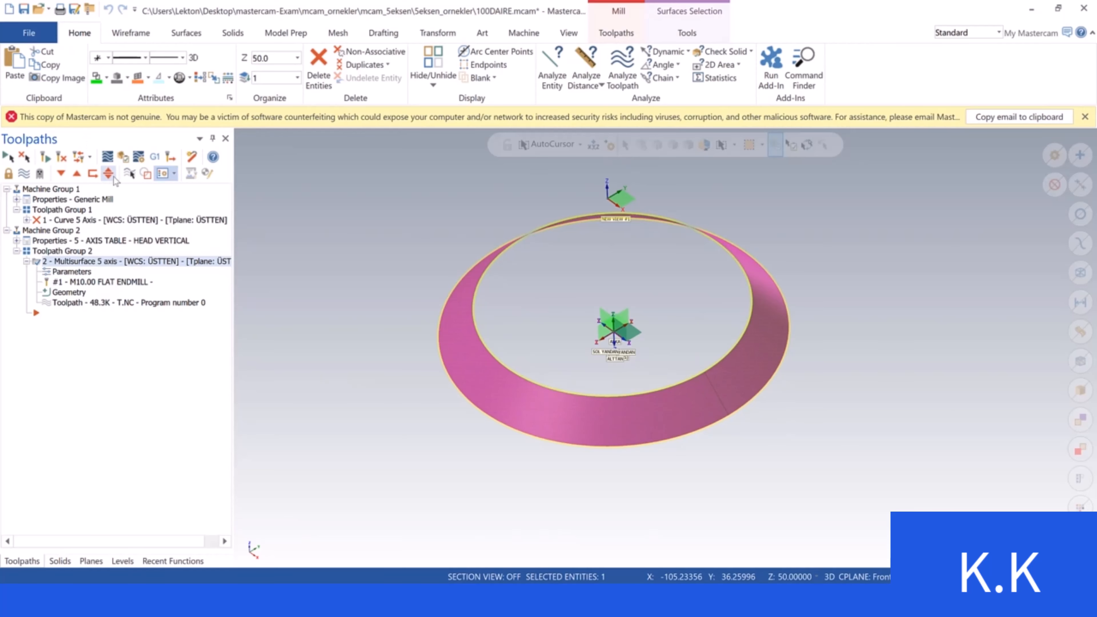
click(72, 272)
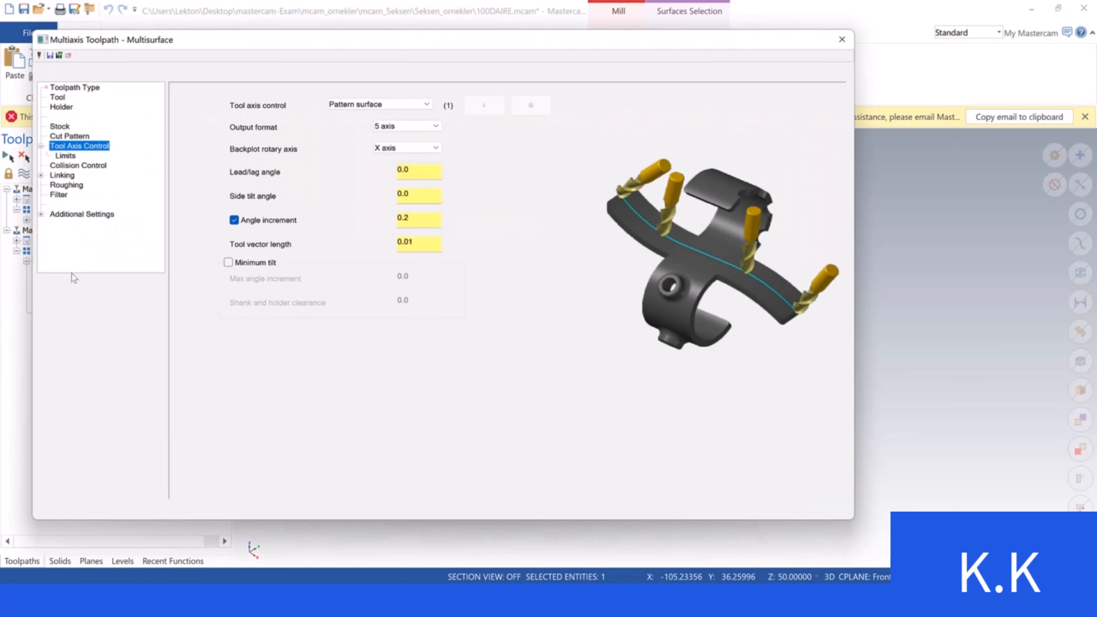
click(58, 97)
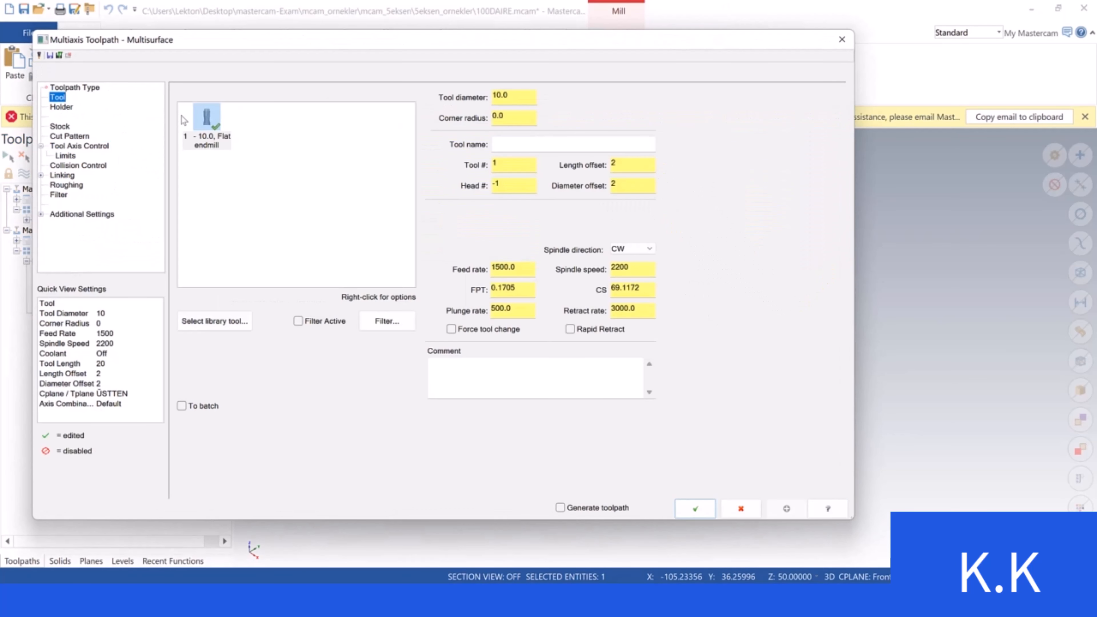
click(740, 510)
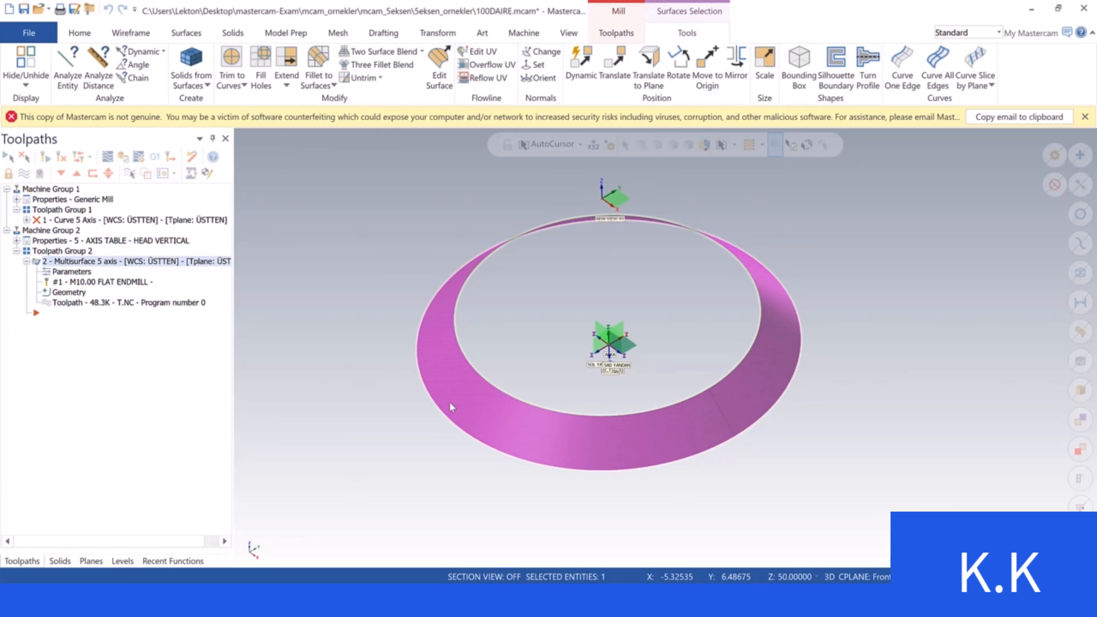
Reopen the Multisurface operation's parameters and compare the cut pattern settings with the tool axis control options, keeping Pattern surface
scroll(484, 367, down, 2)
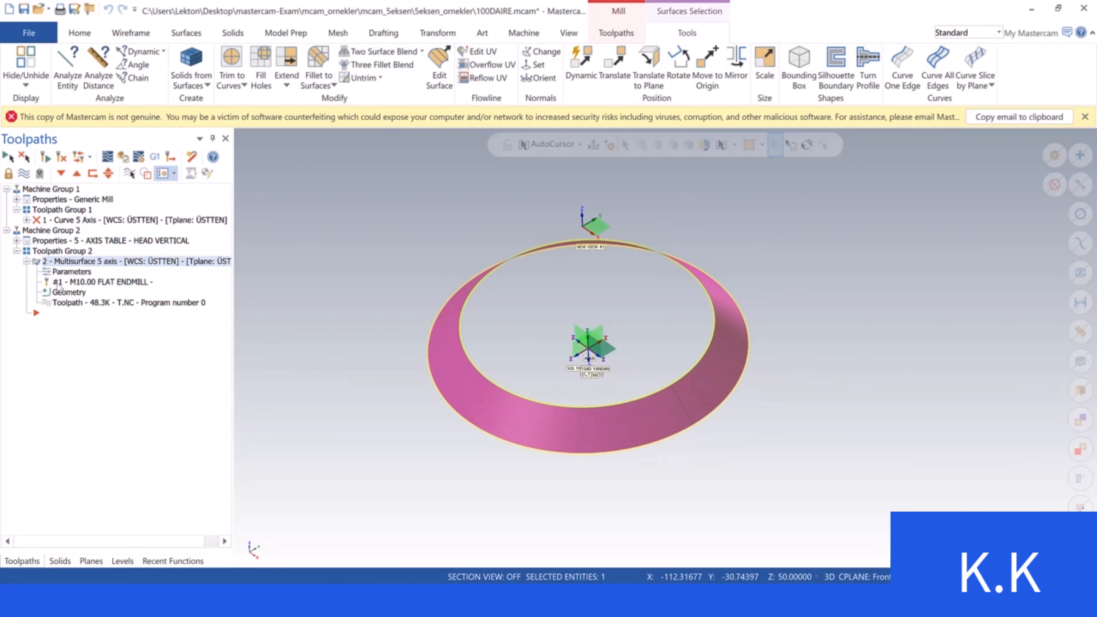
click(65, 273)
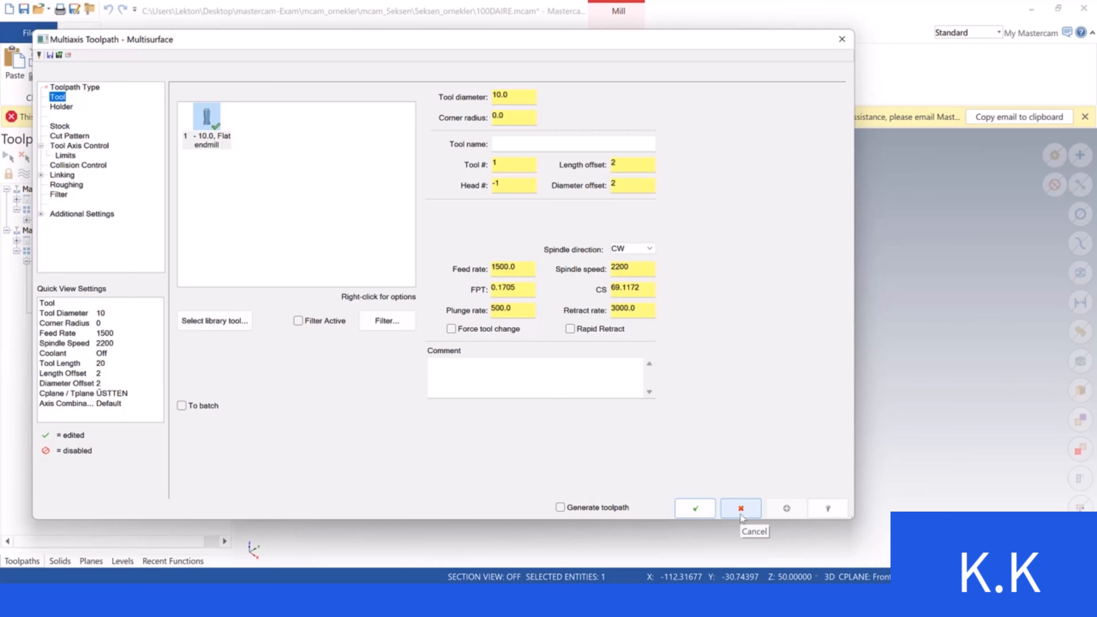
click(72, 139)
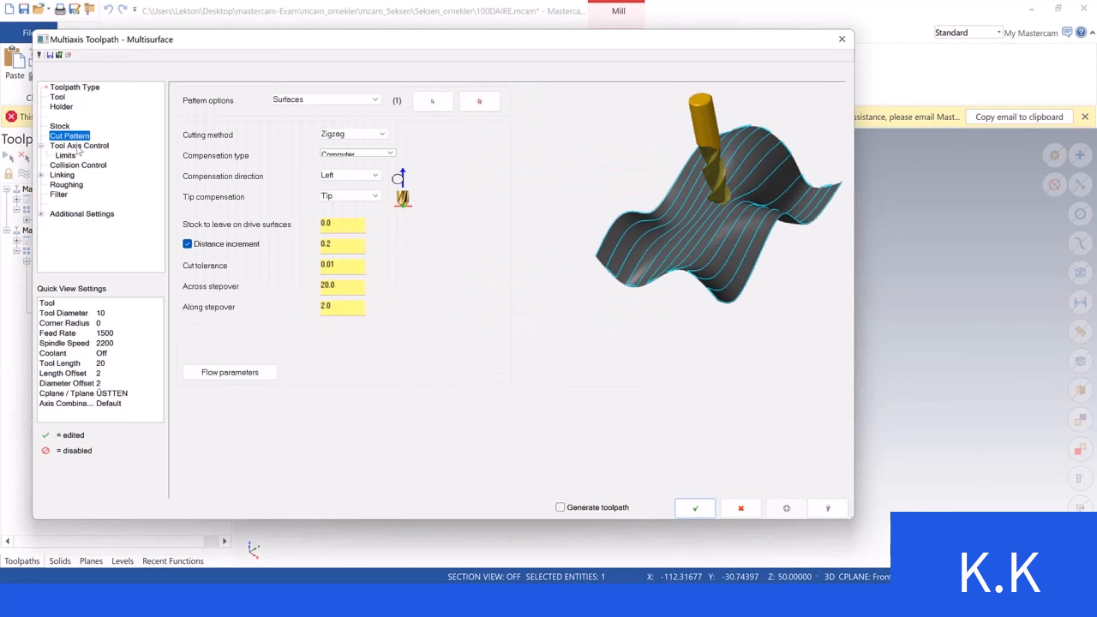
click(79, 146)
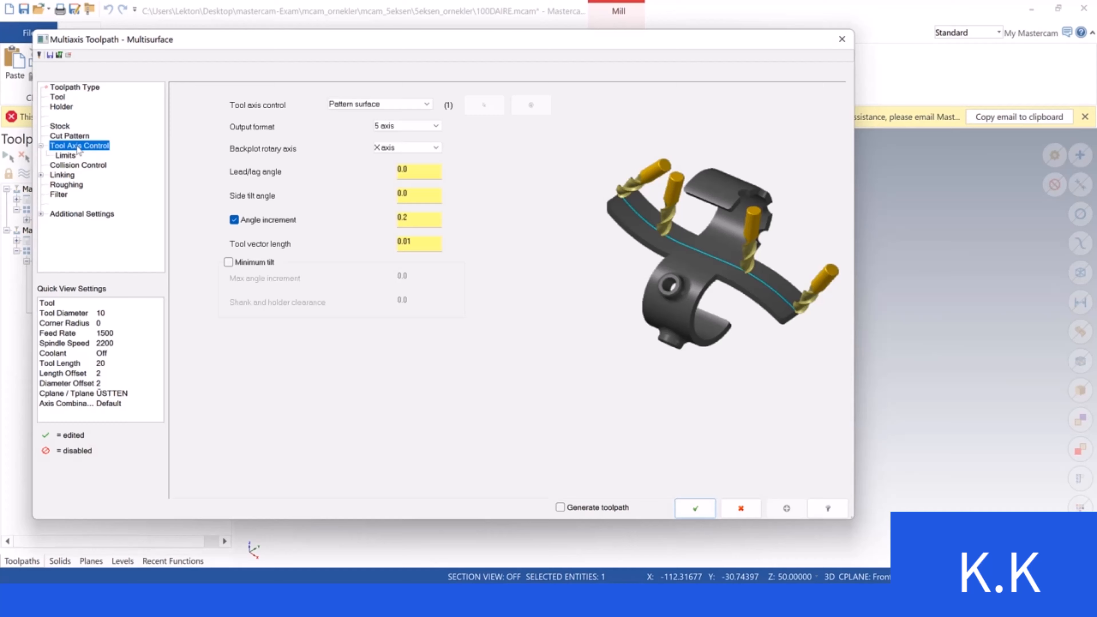
click(375, 107)
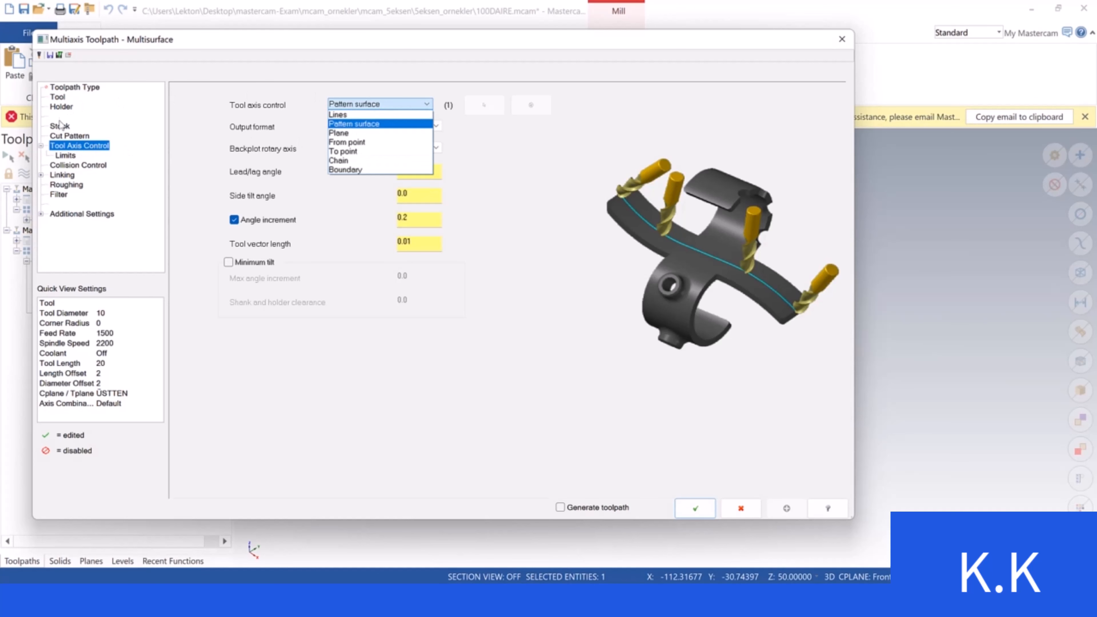
click(70, 137)
click(71, 136)
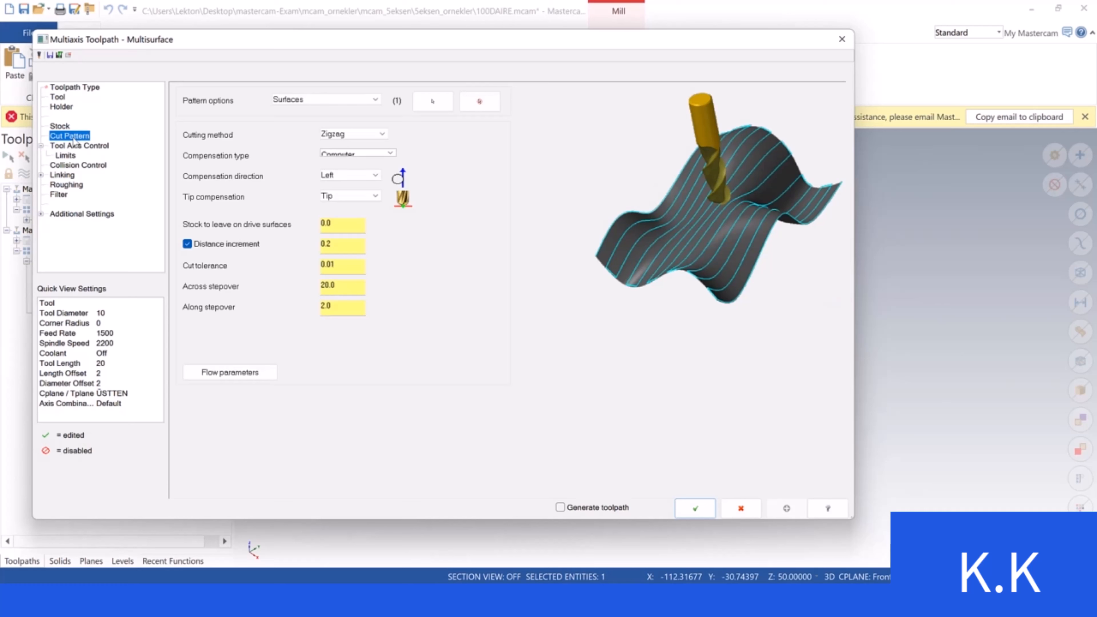
Try the Cylinder cut pattern, examine its position, length, radius and angle limit options, and close them without changes
click(333, 100)
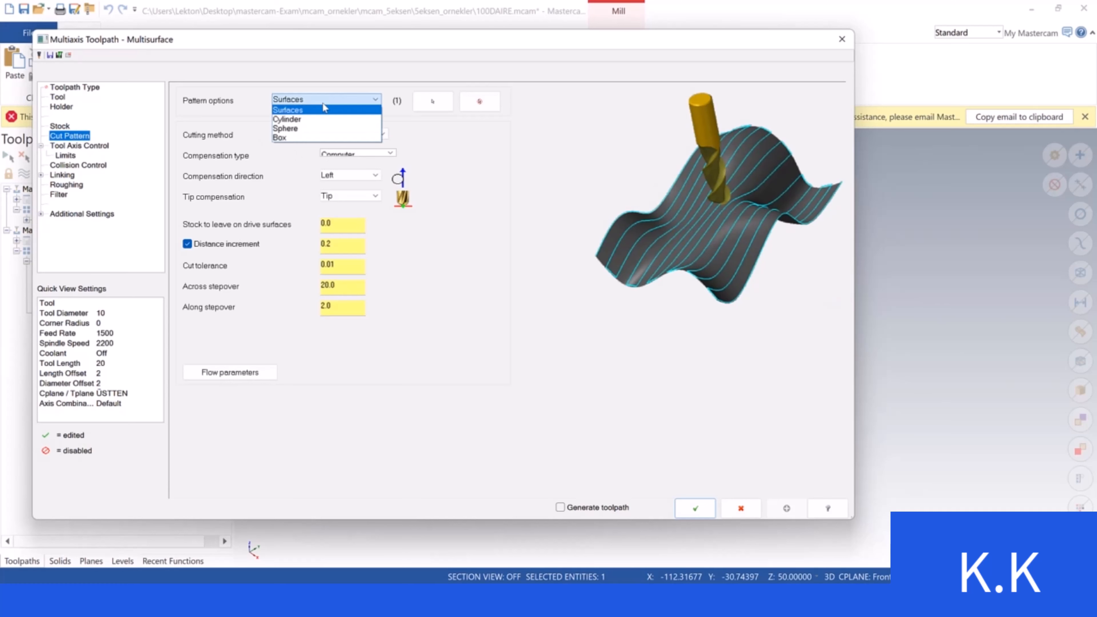
click(307, 119)
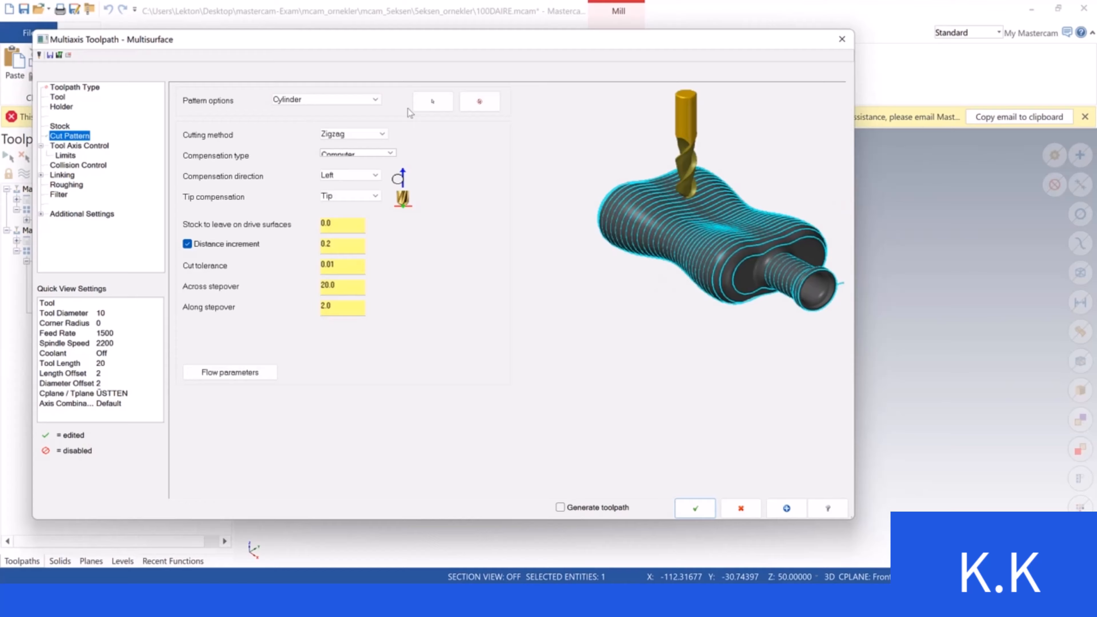
click(419, 107)
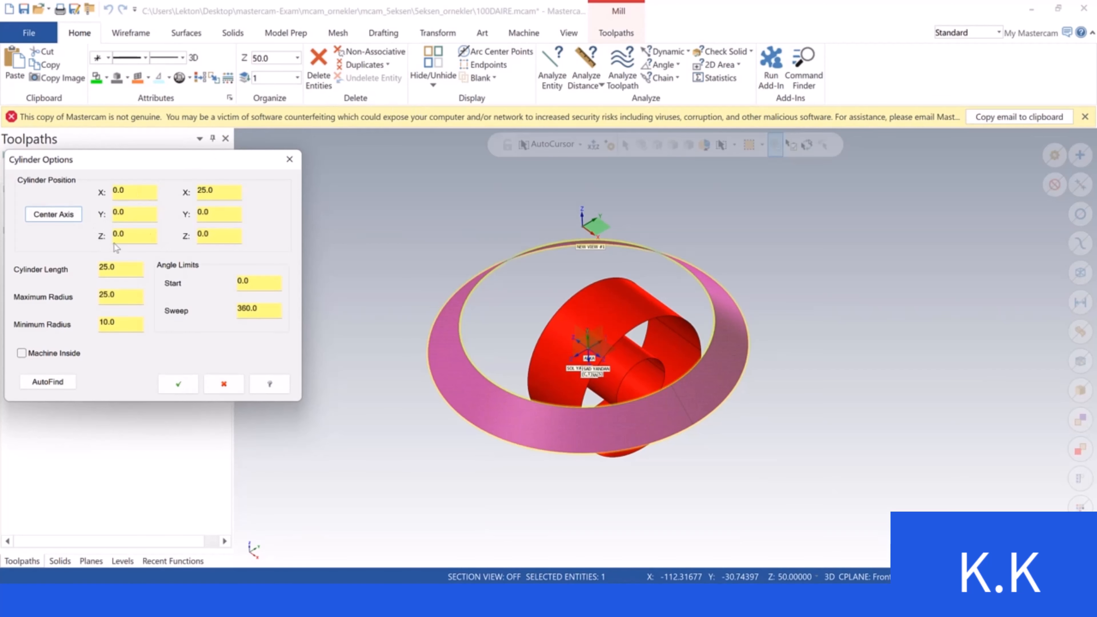
click(288, 161)
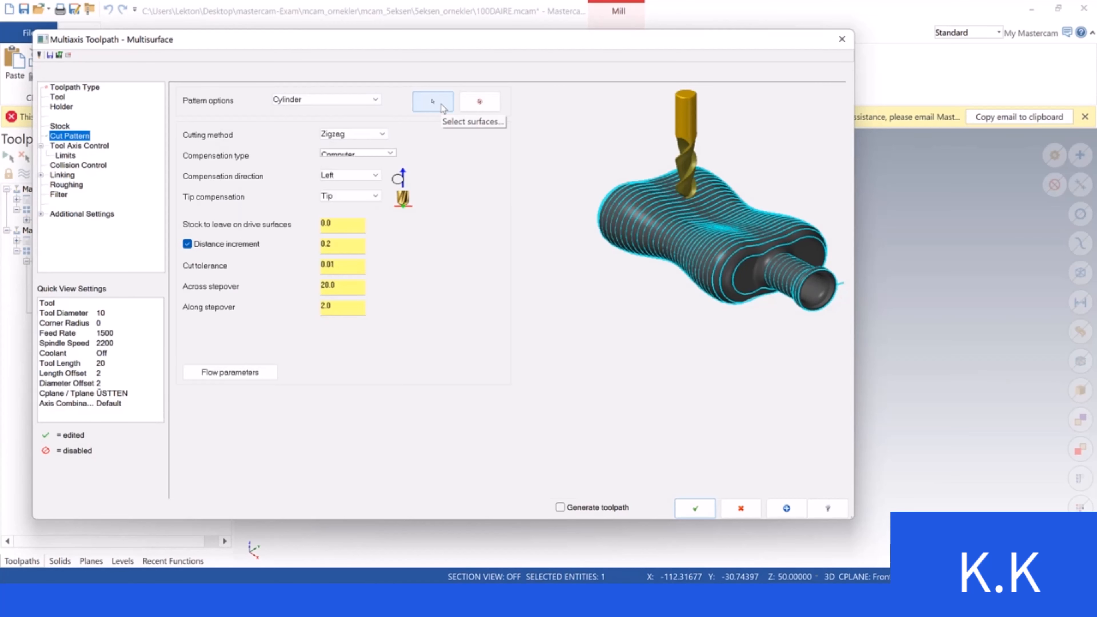
Set the cut pattern back to Surfaces, keep the ring surface as the selection, and accept its flowline data
click(319, 99)
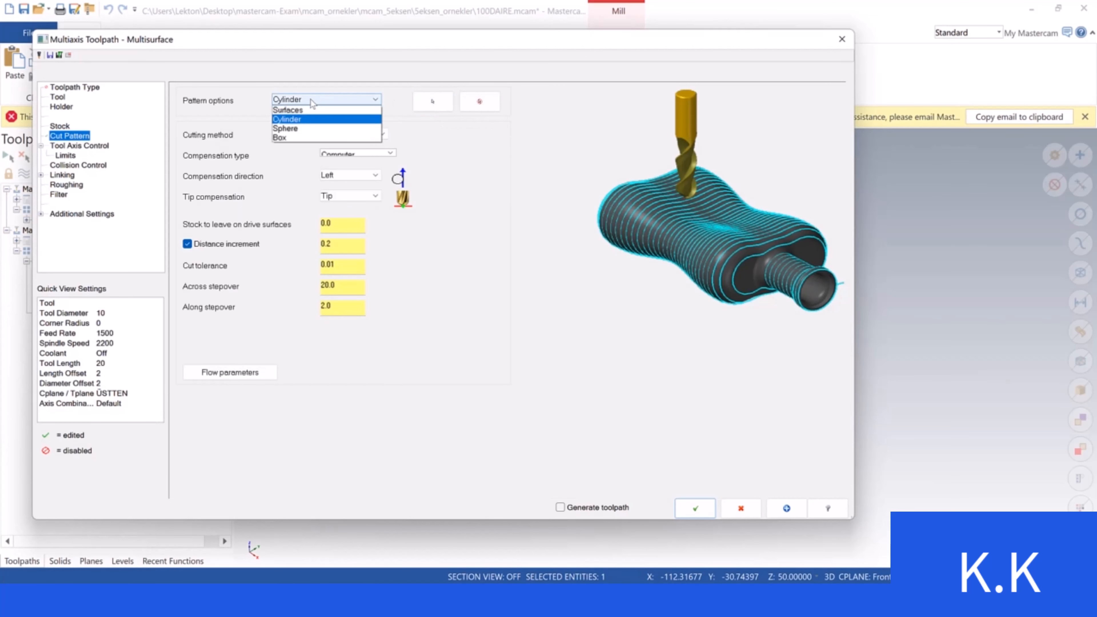
click(298, 111)
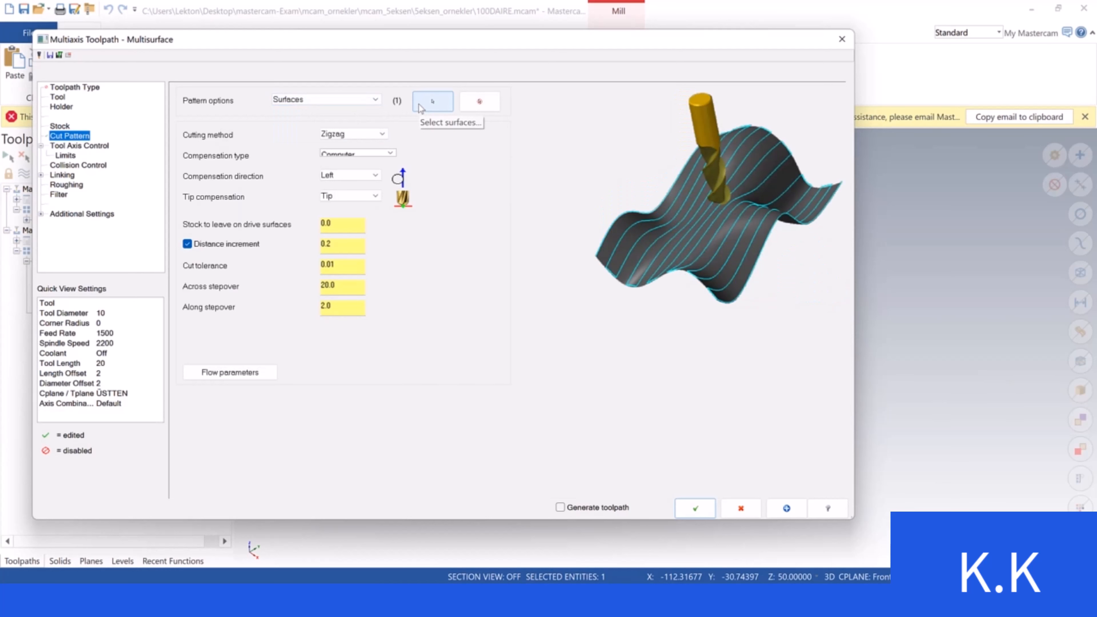
click(433, 102)
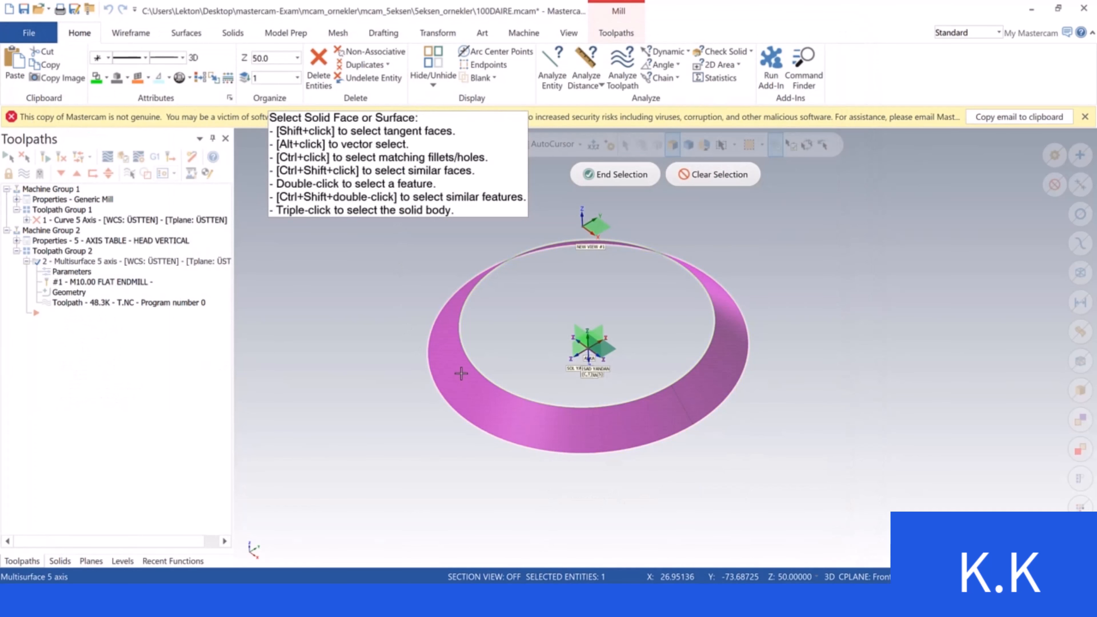
key(Return)
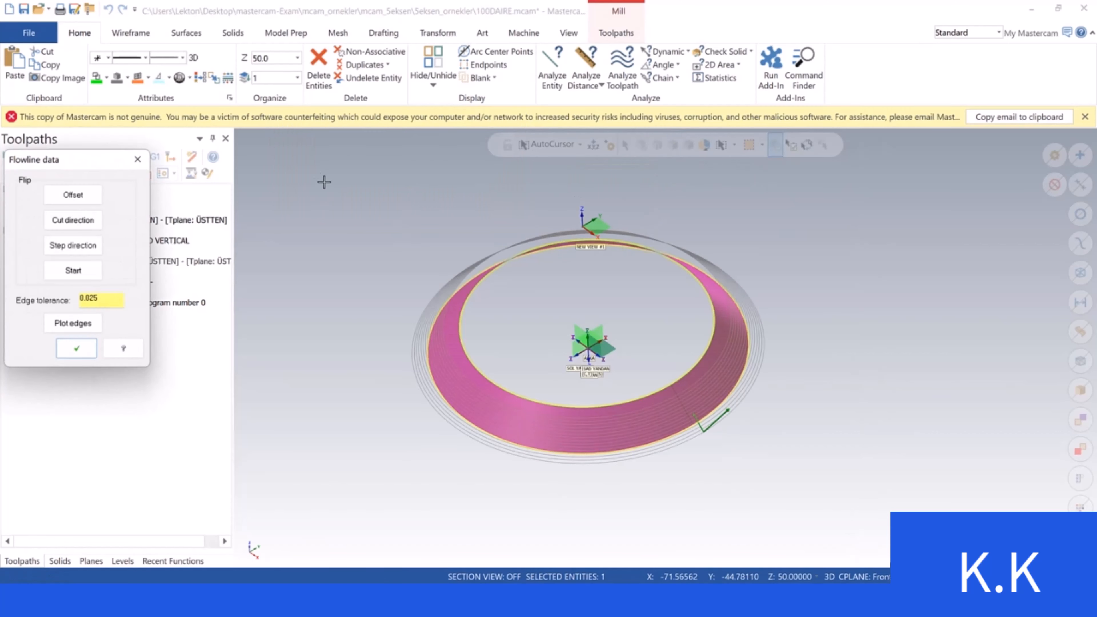
key(Return)
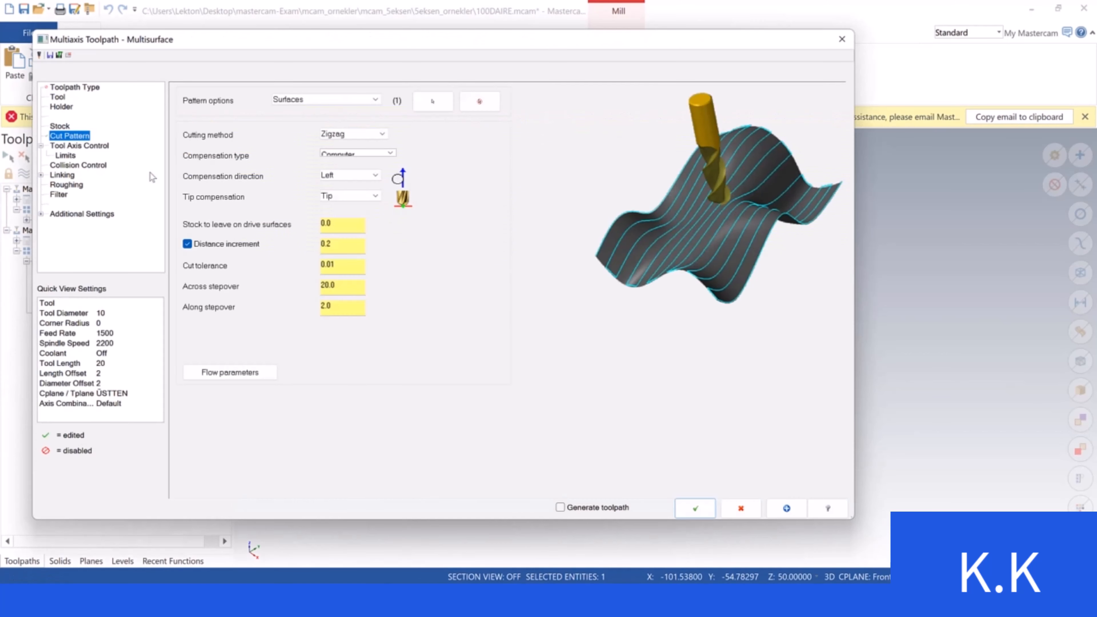
Switch the cut pattern to Cylinder again, review the cylinder position coordinates, and cancel the cylinder options
click(337, 101)
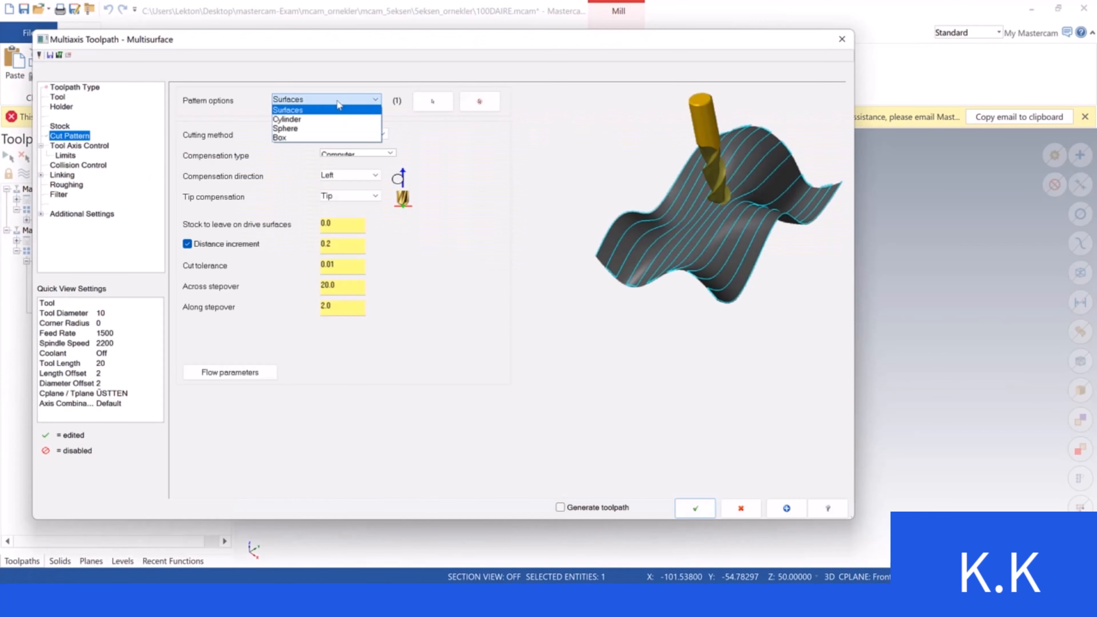
click(325, 120)
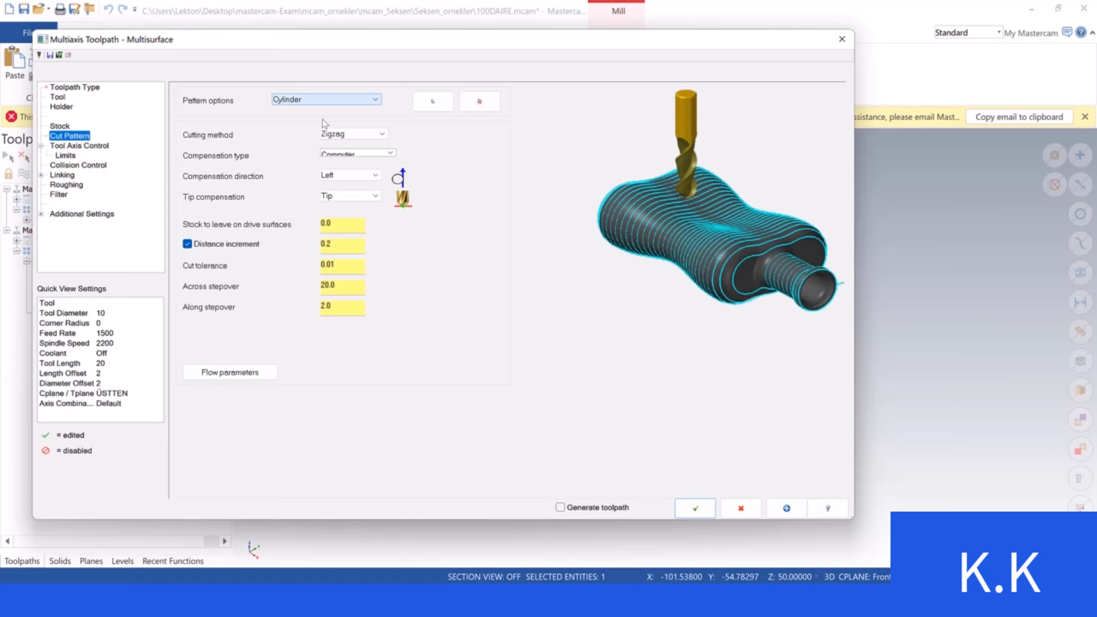
click(438, 108)
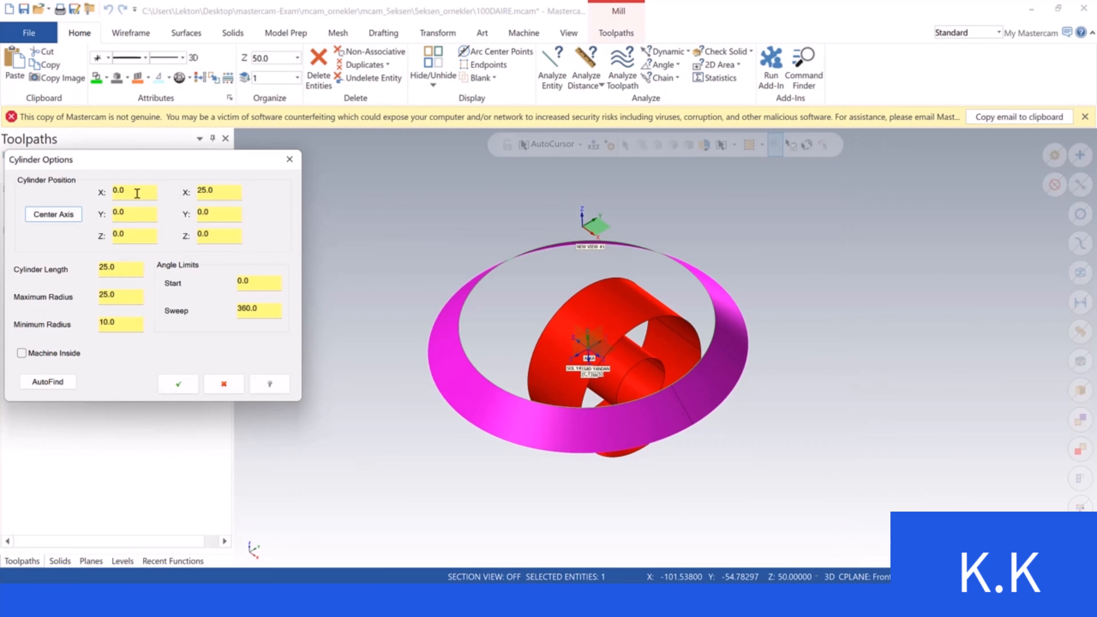
drag(136, 165, 195, 186)
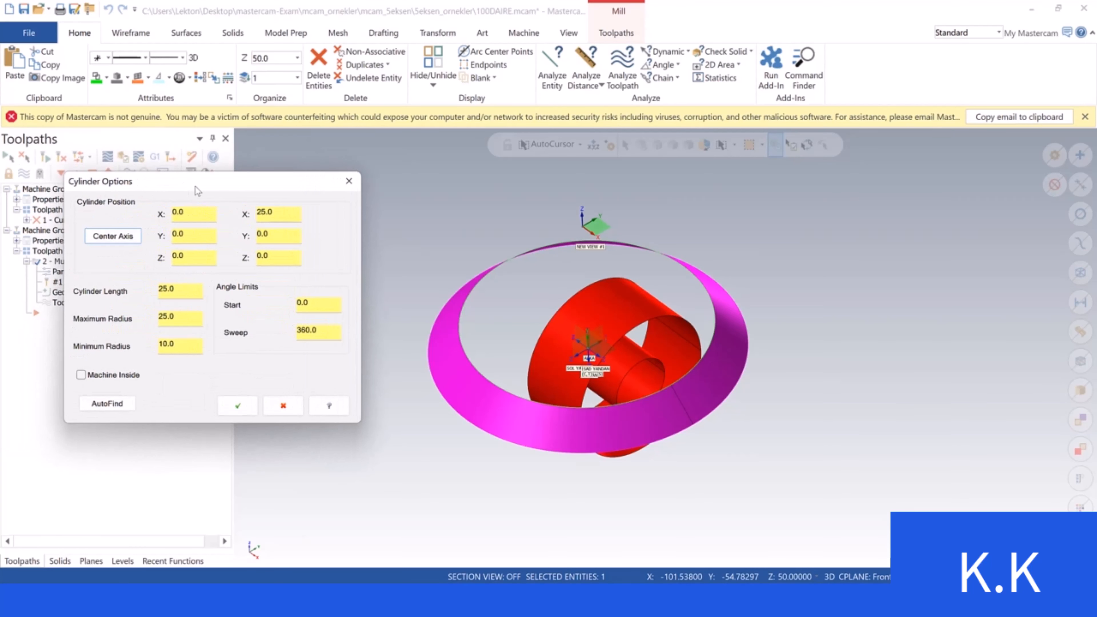
double_click(194, 215)
click(283, 405)
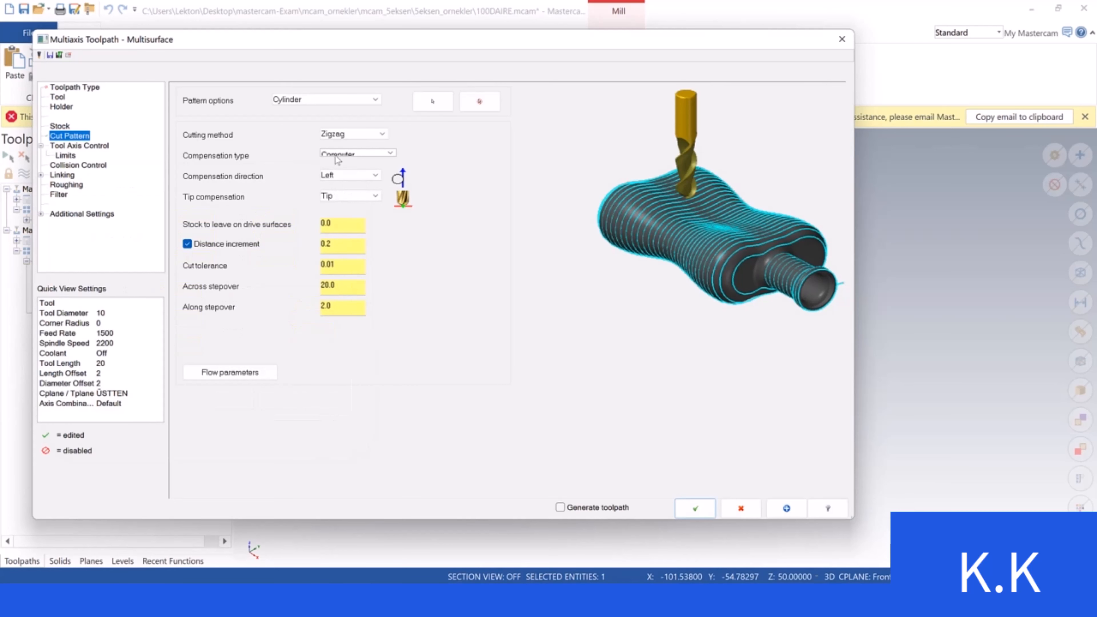
Try the Sphere cut pattern, examine its position, radius and angle limit options, and close them without changes
click(326, 100)
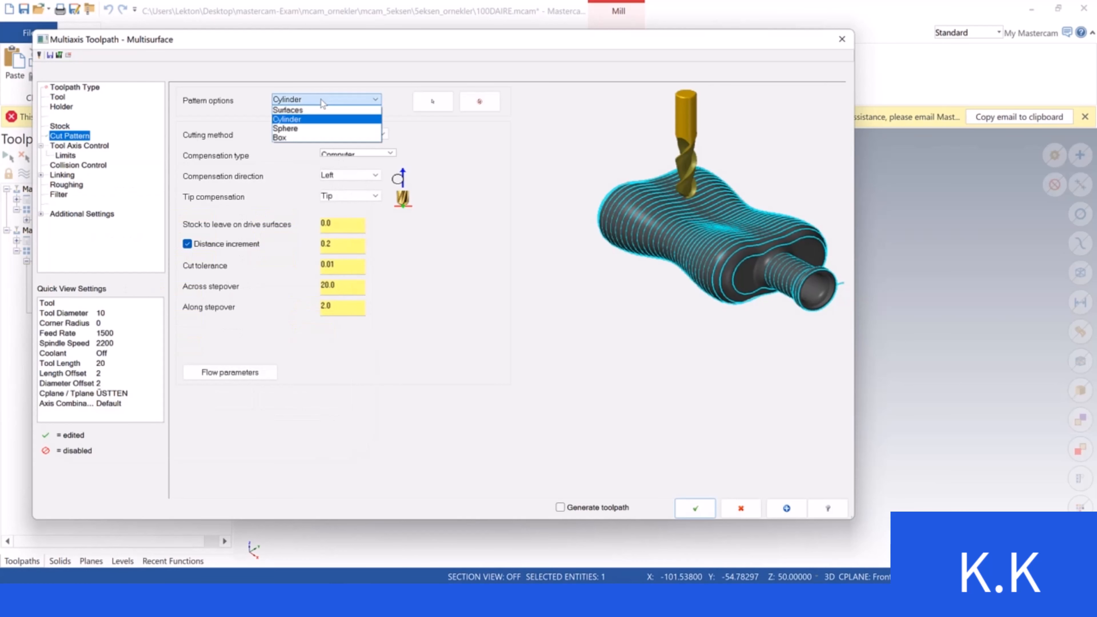
click(308, 128)
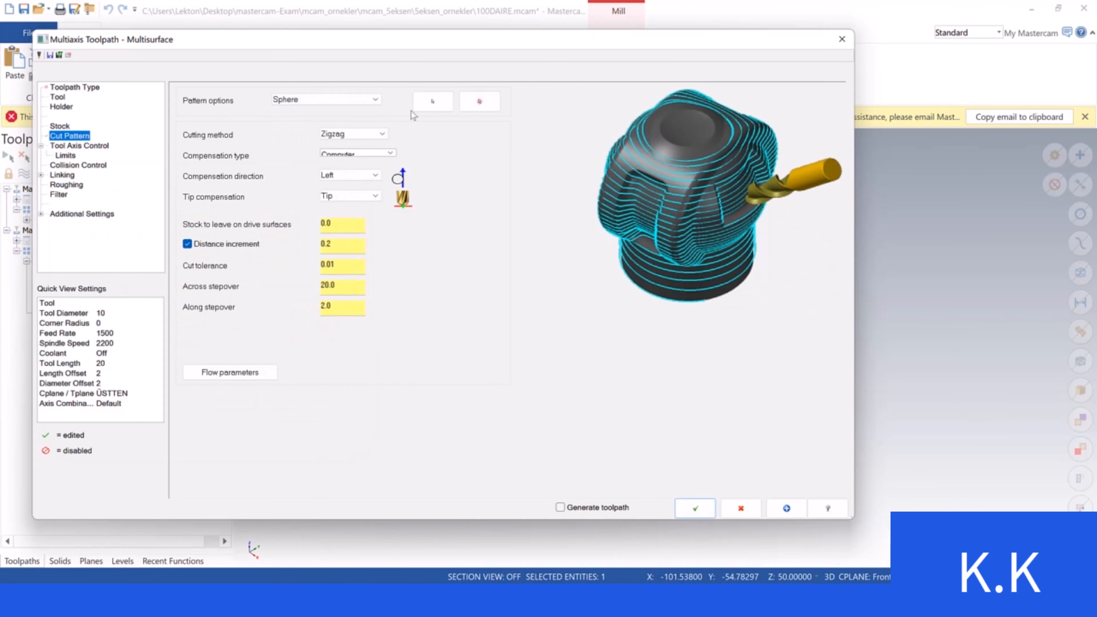
click(441, 102)
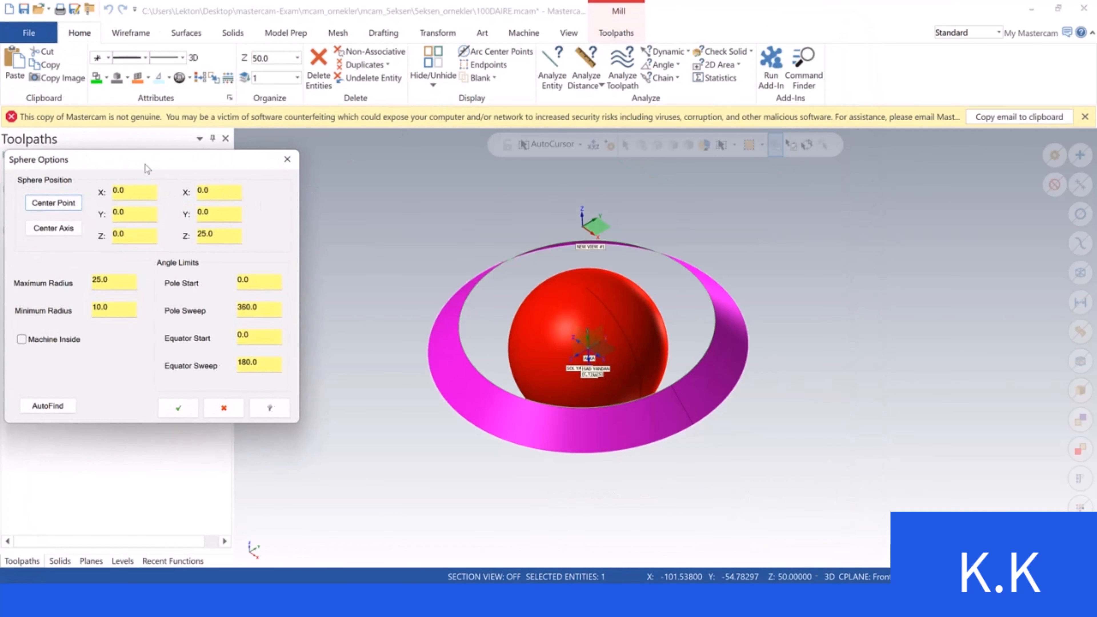
drag(145, 163, 186, 172)
click(331, 170)
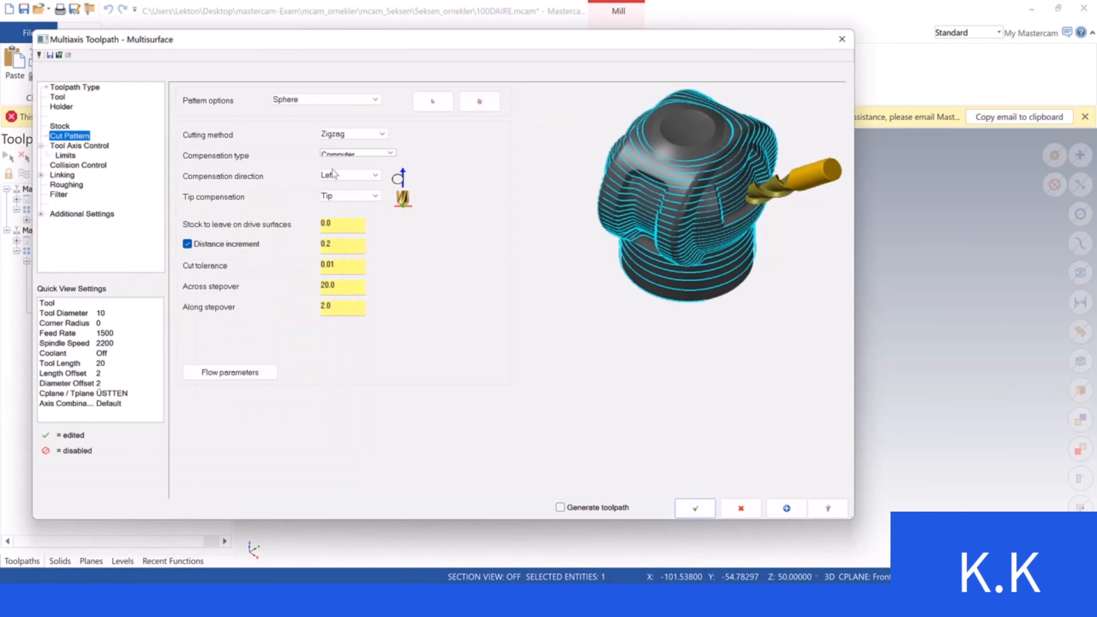
Try the Box cut pattern, examine its position, size and corner radius options, and close them without changes
click(306, 98)
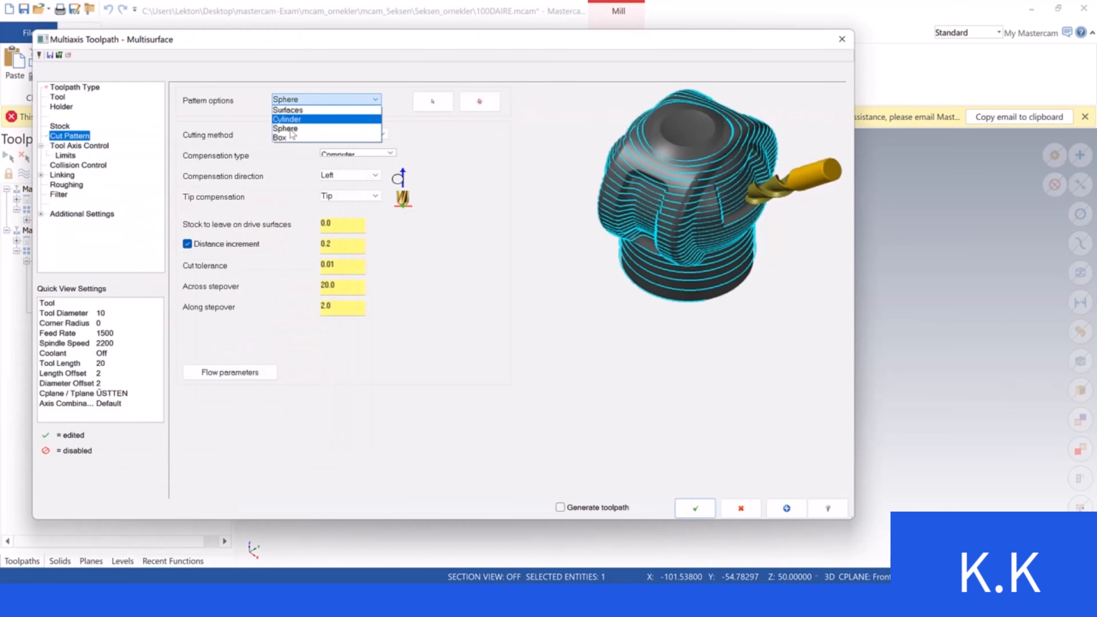
click(295, 136)
click(434, 99)
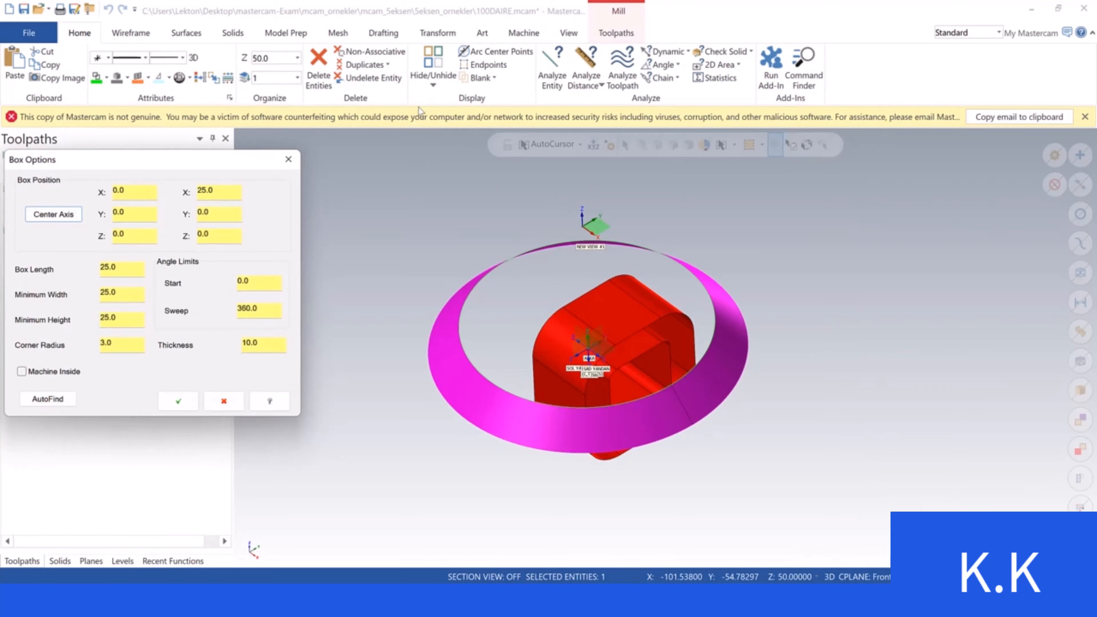
click(289, 160)
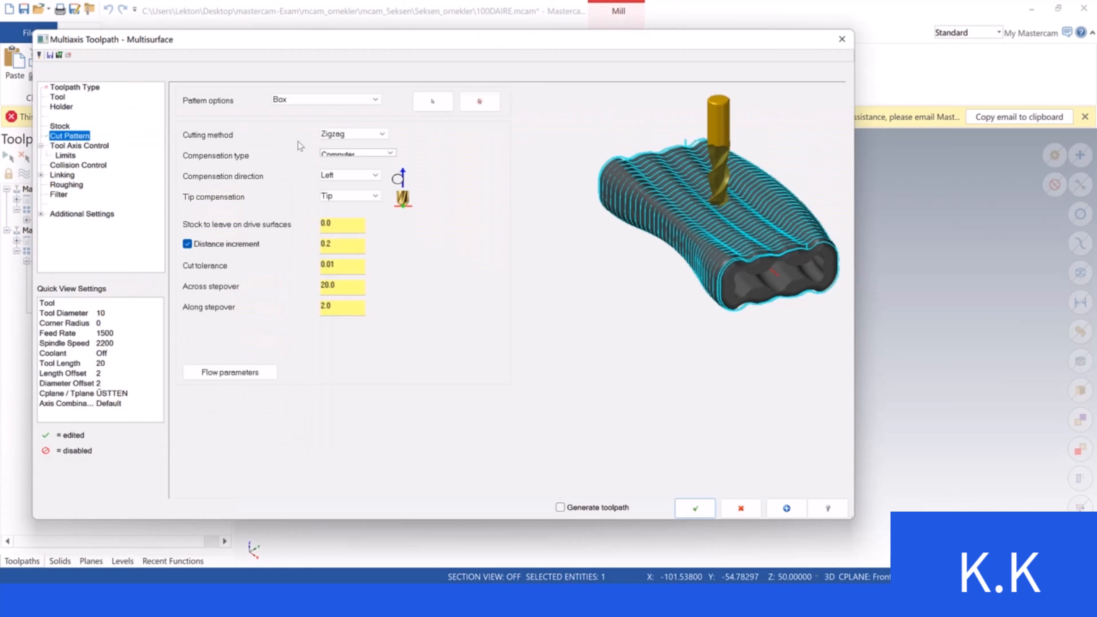
Set the cut pattern back to Surfaces and keep the ring surface as the pattern selection
click(302, 99)
click(295, 113)
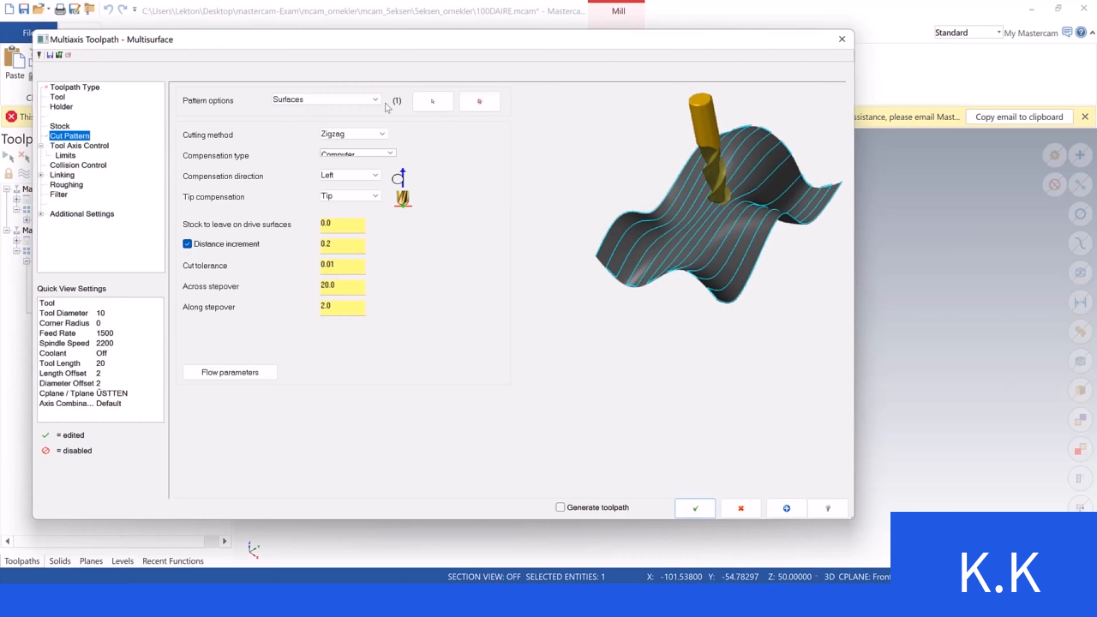
click(432, 101)
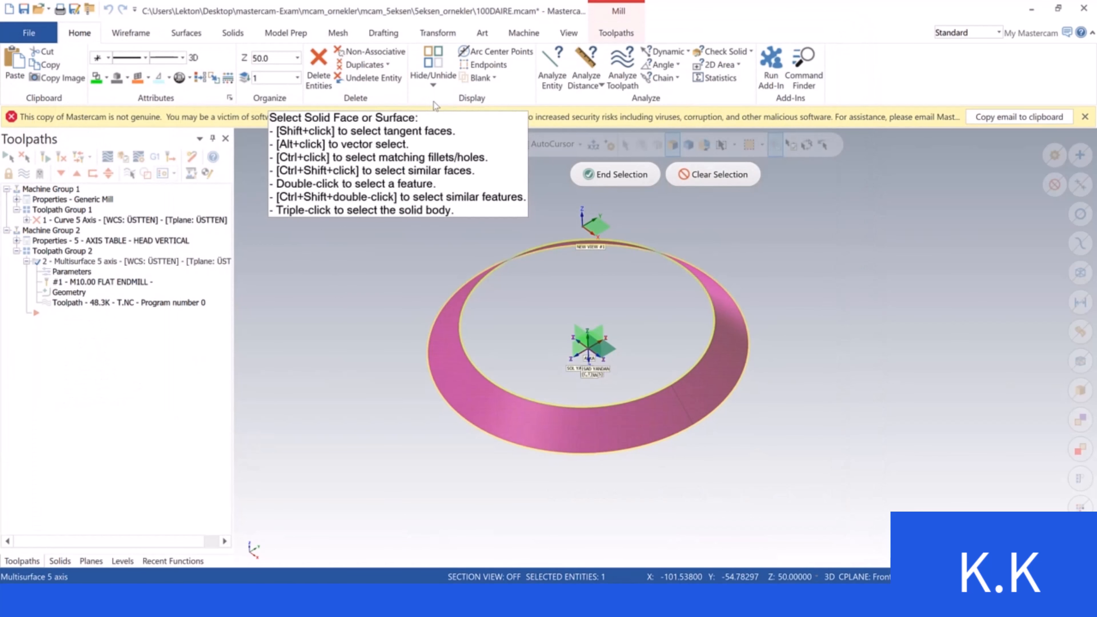
key(Return)
key(Return)
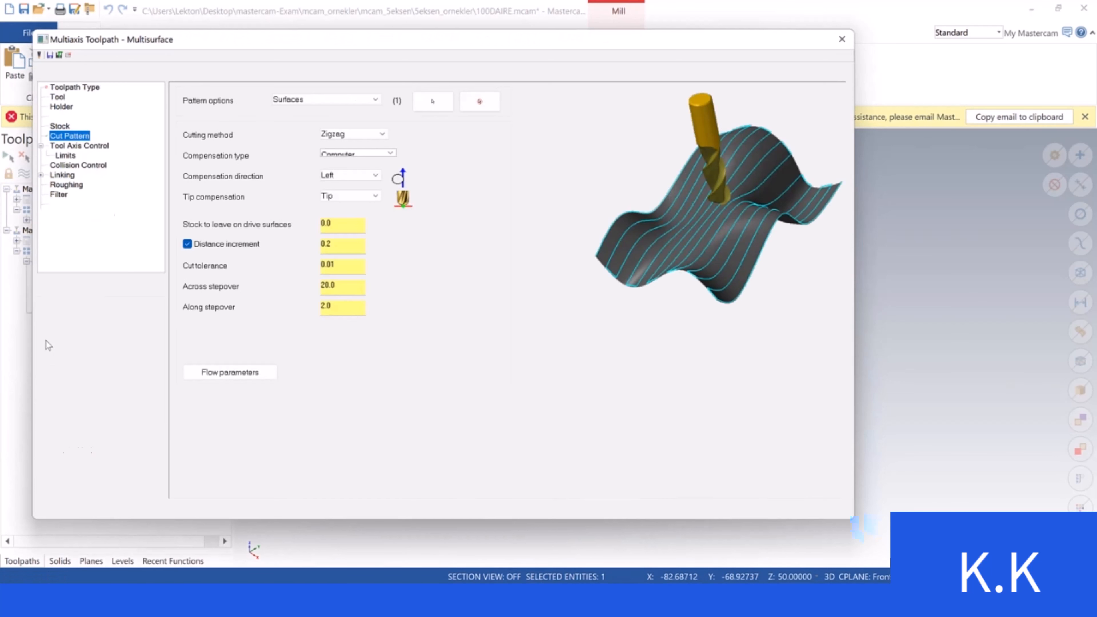
Check the flow parameters' cut direction on the ring surface and accept the flowline data unchanged
click(212, 373)
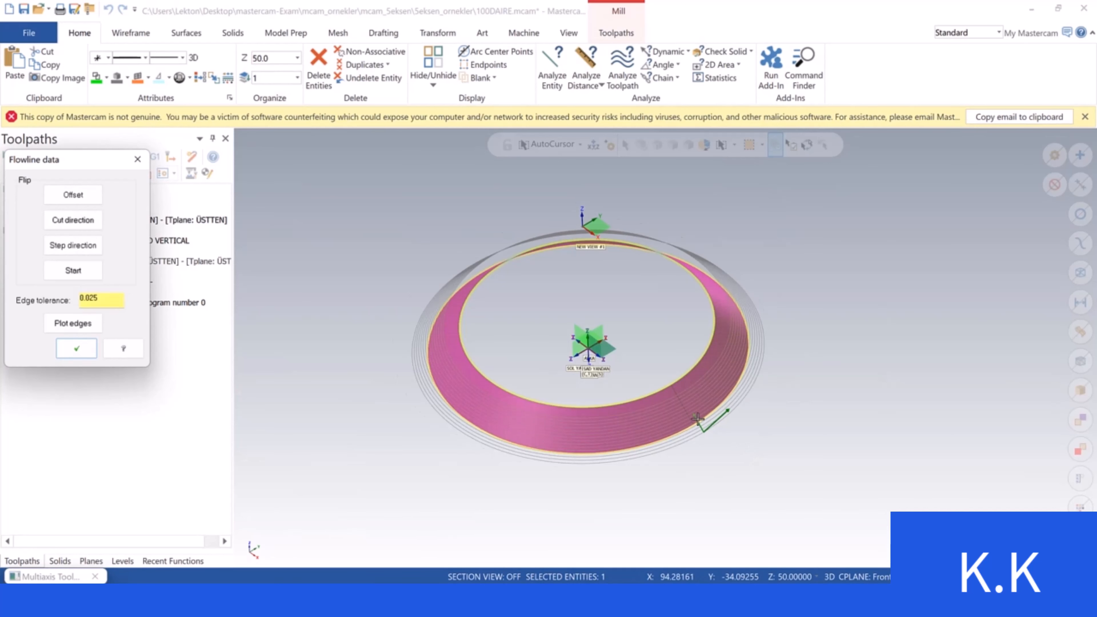
scroll(700, 422, up, 2)
scroll(696, 418, down, 3)
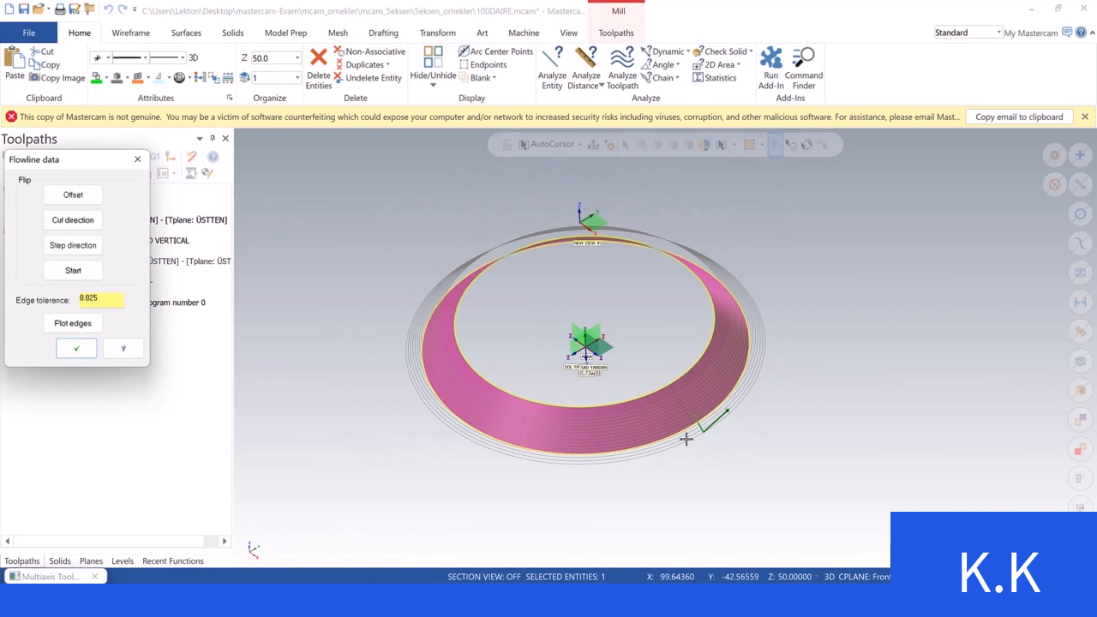
click(65, 351)
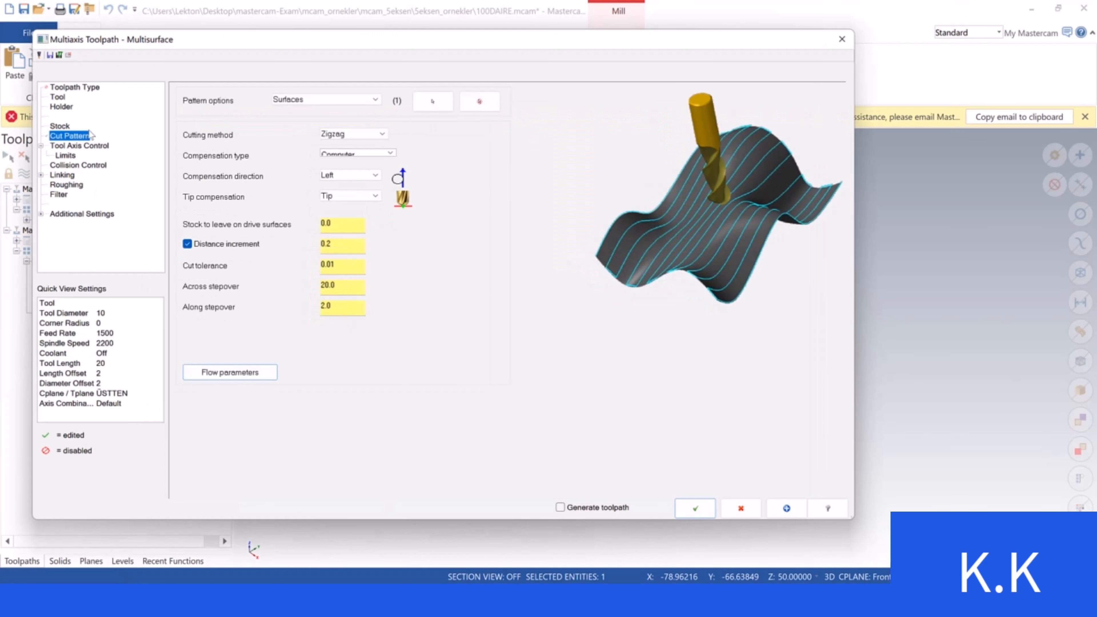
Set the flat endmill's cutting diameter to 3, finish the tool definition, and accept the Multisurface parameters
click(60, 96)
right_click(204, 124)
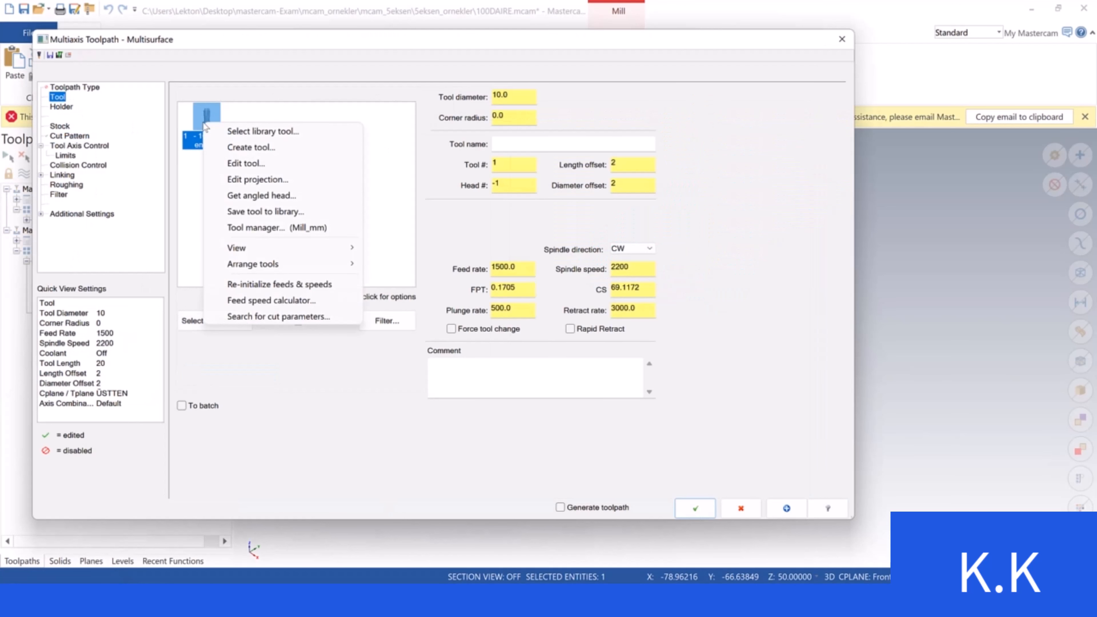
click(254, 165)
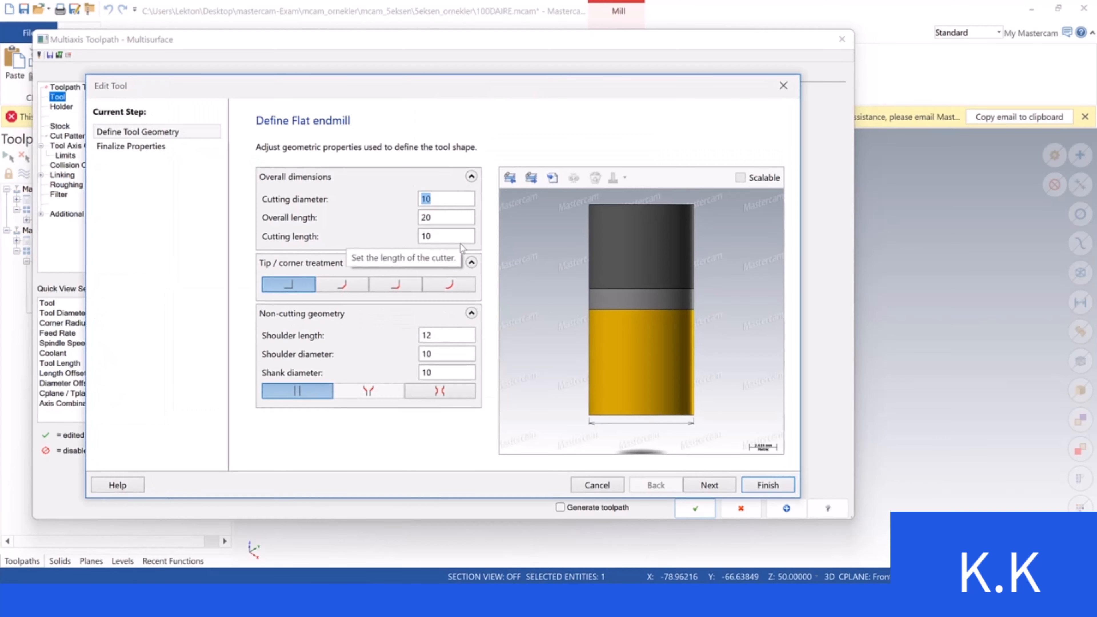
text(3)
key(Tab)
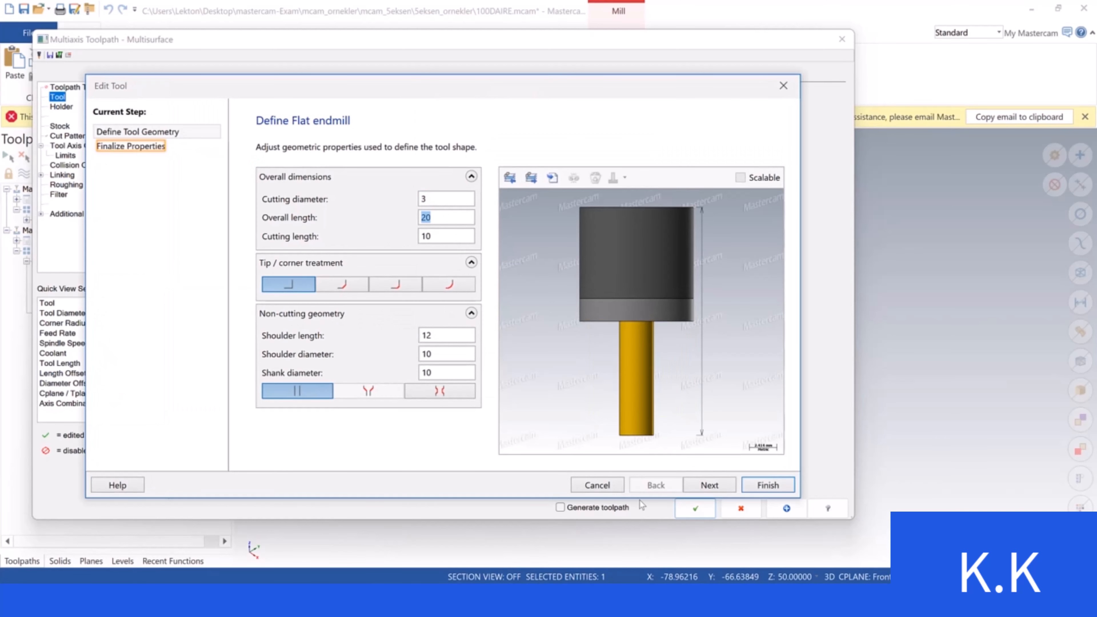
click(709, 485)
click(768, 485)
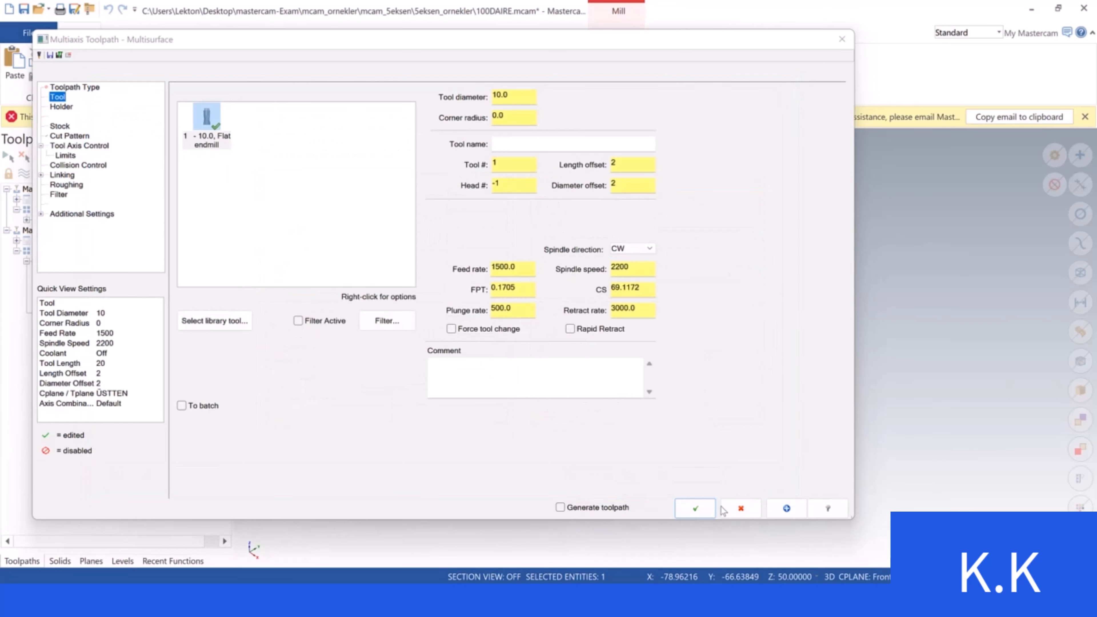
click(697, 509)
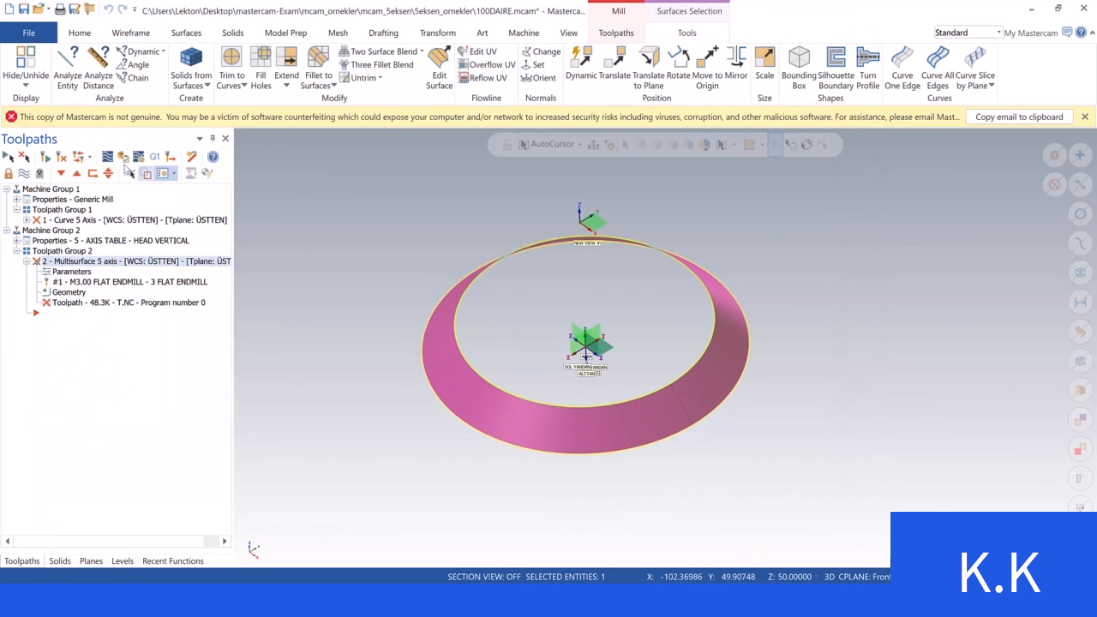
Regenerate the toolpaths and display them over the ring in wireframe
click(62, 158)
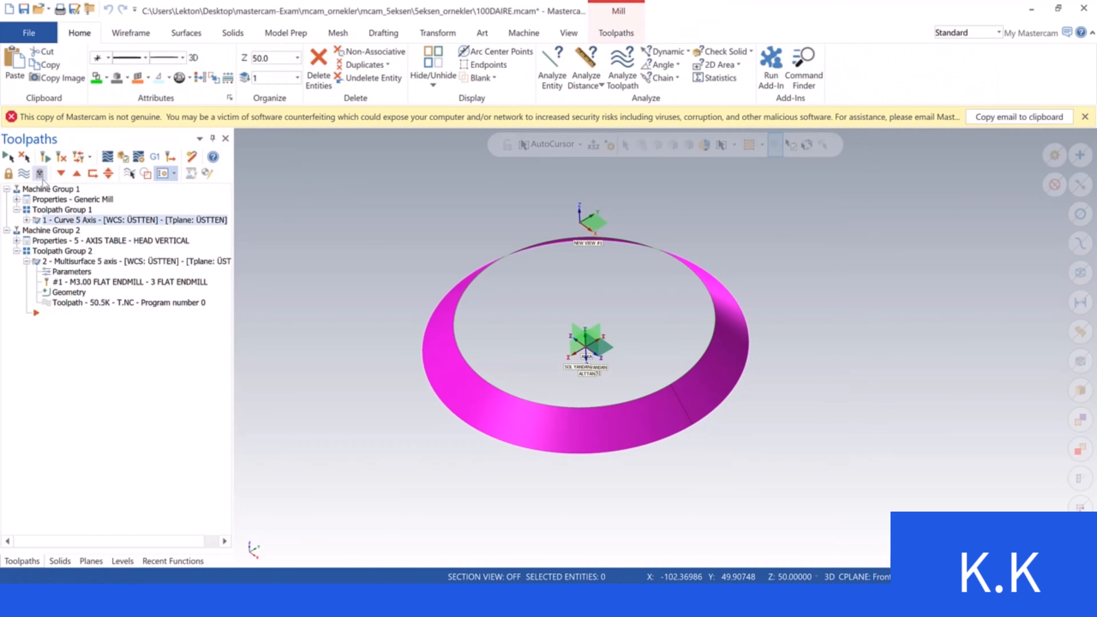
click(24, 175)
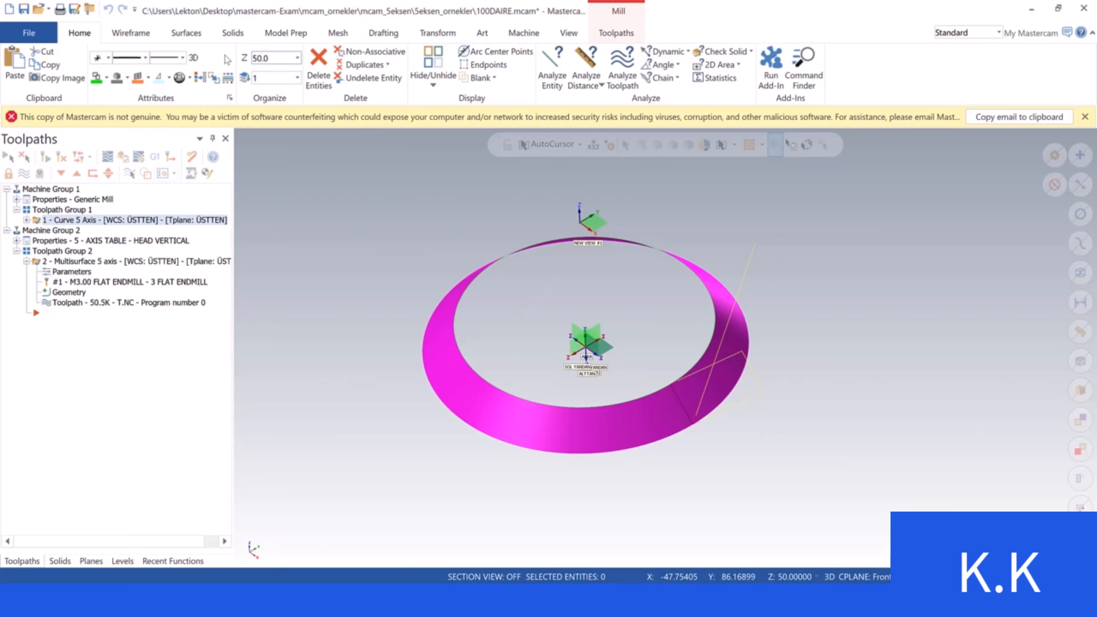
click(570, 33)
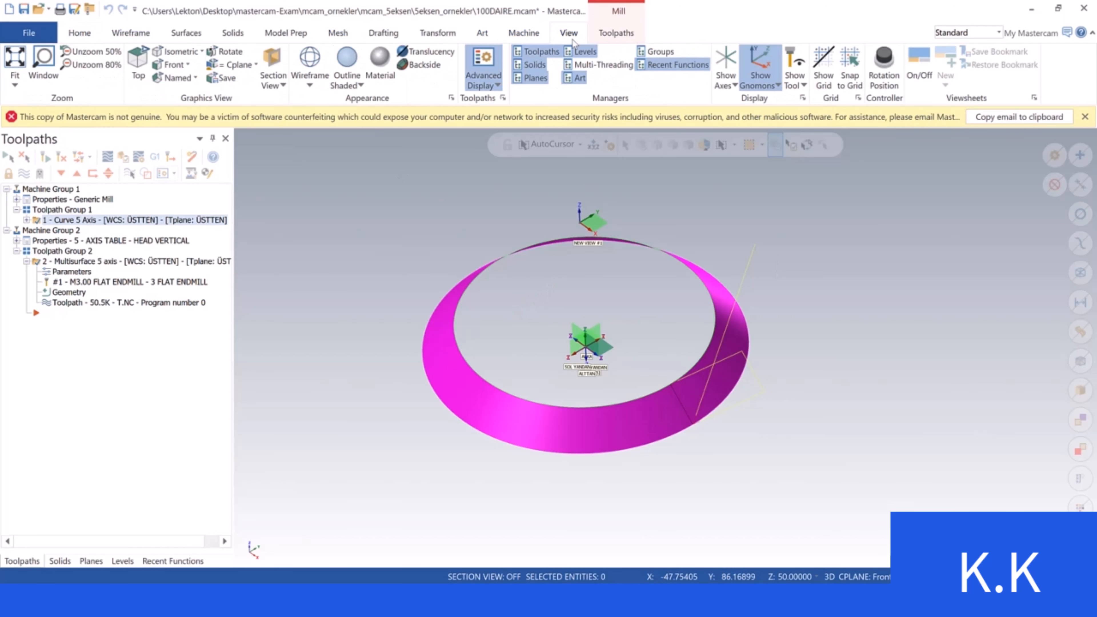
click(309, 59)
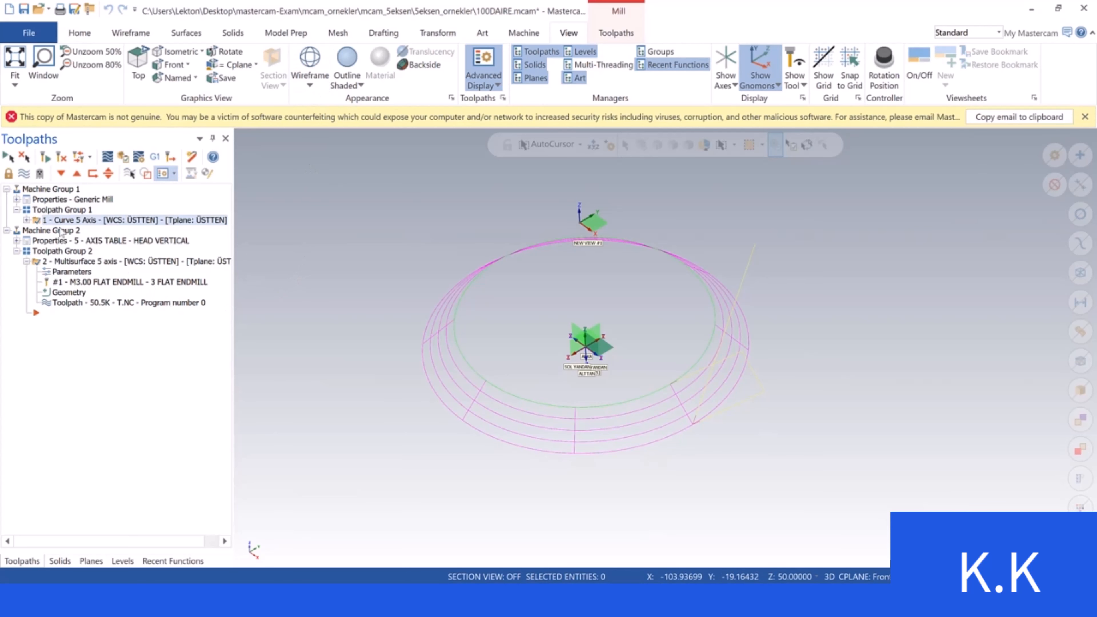
Select the Multisurface operation, play its backplot to check the 3 mm tool's motion, and close the backplot
click(37, 265)
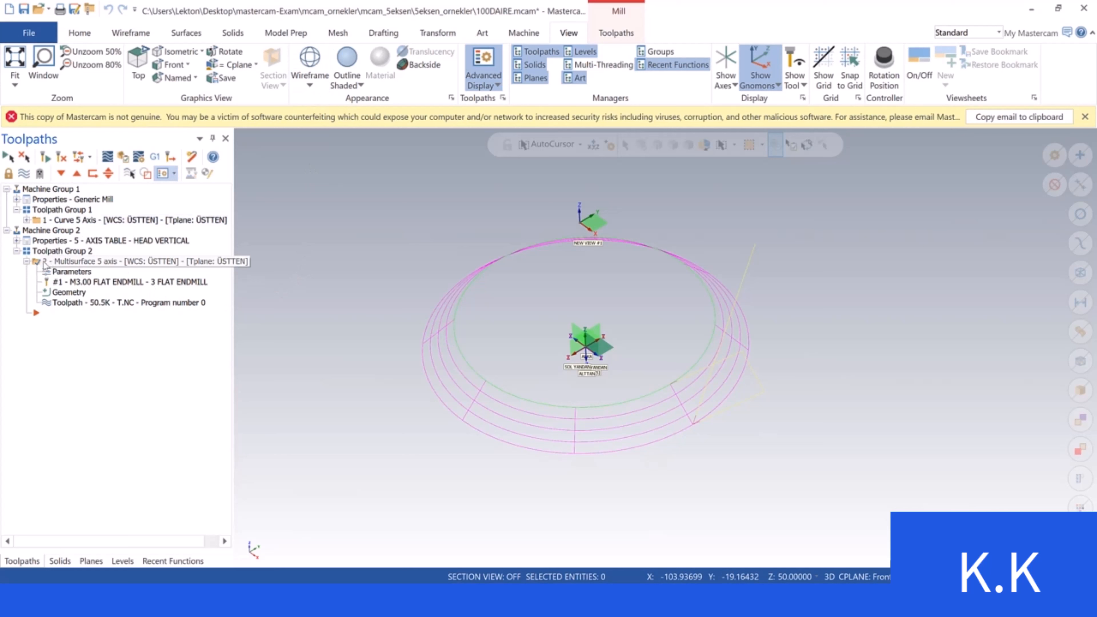
click(24, 173)
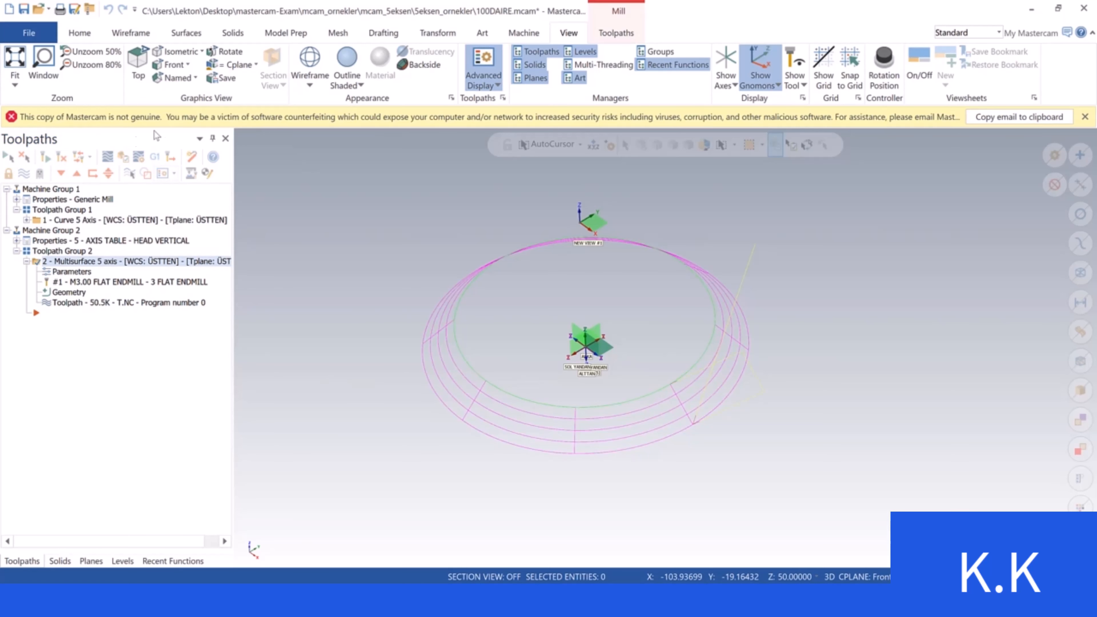
click(123, 156)
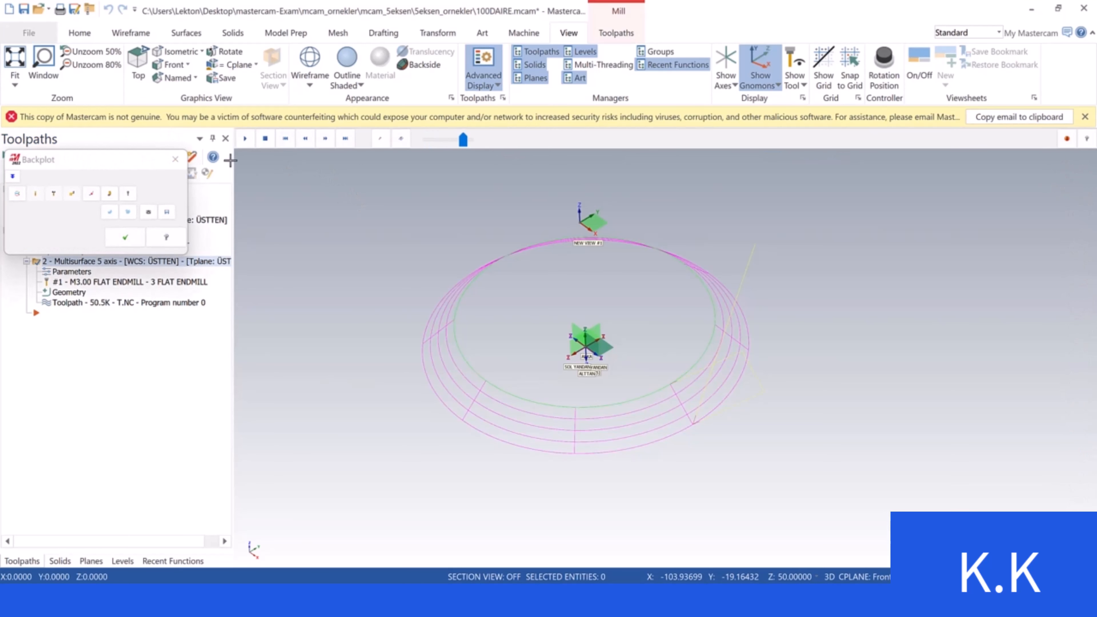
click(246, 145)
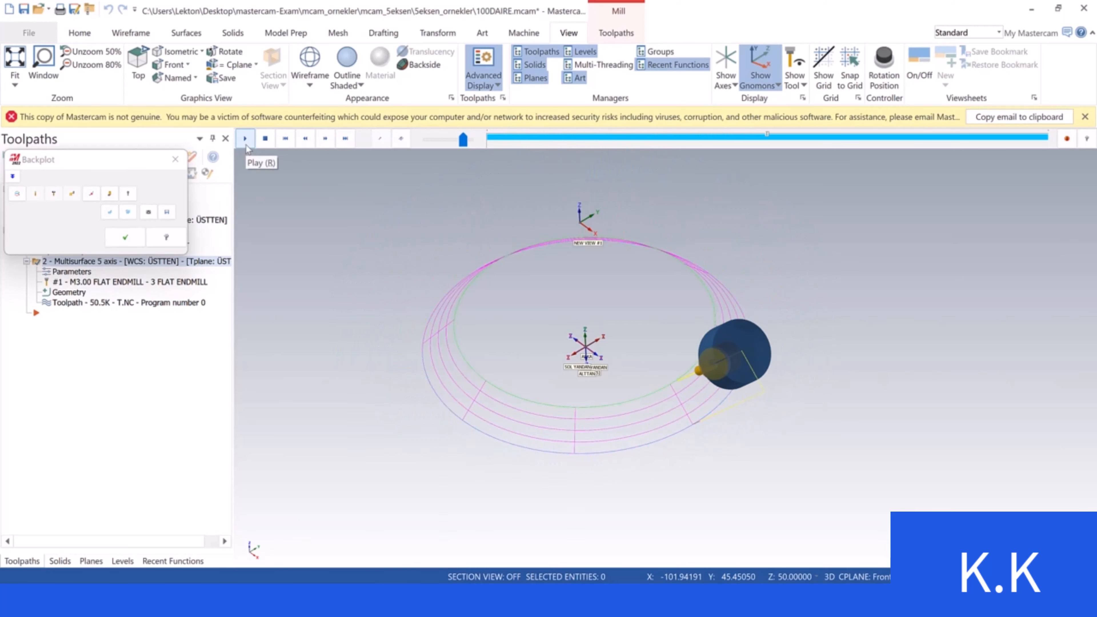
click(126, 237)
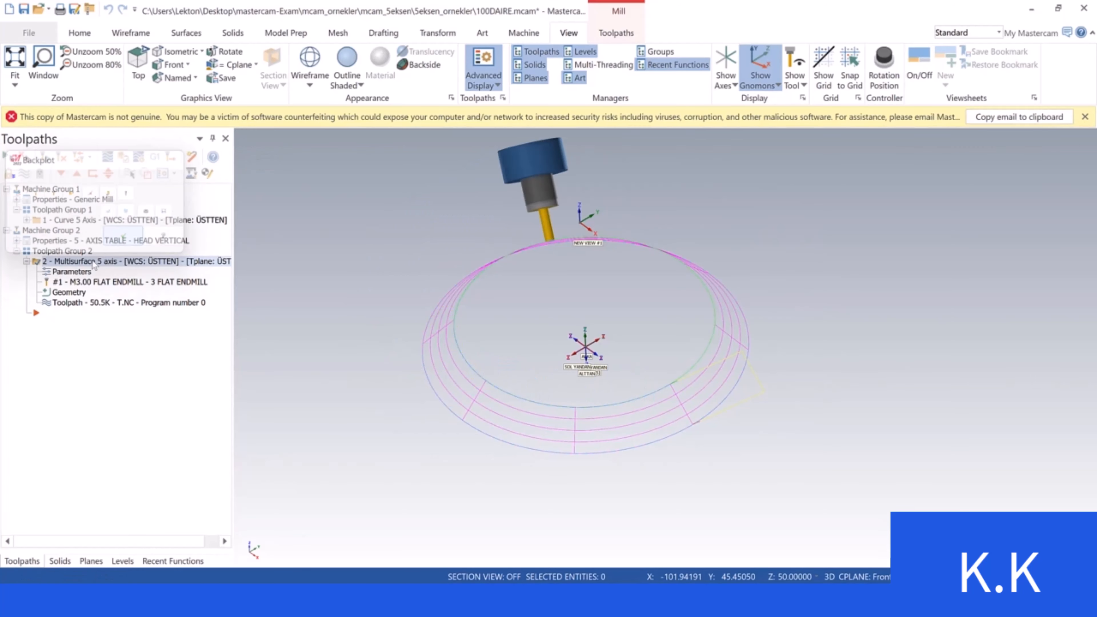
Set the Multisurface cut pattern's across stepover to 2.0 and along stepover to 0.2, and accept the parameters
click(65, 272)
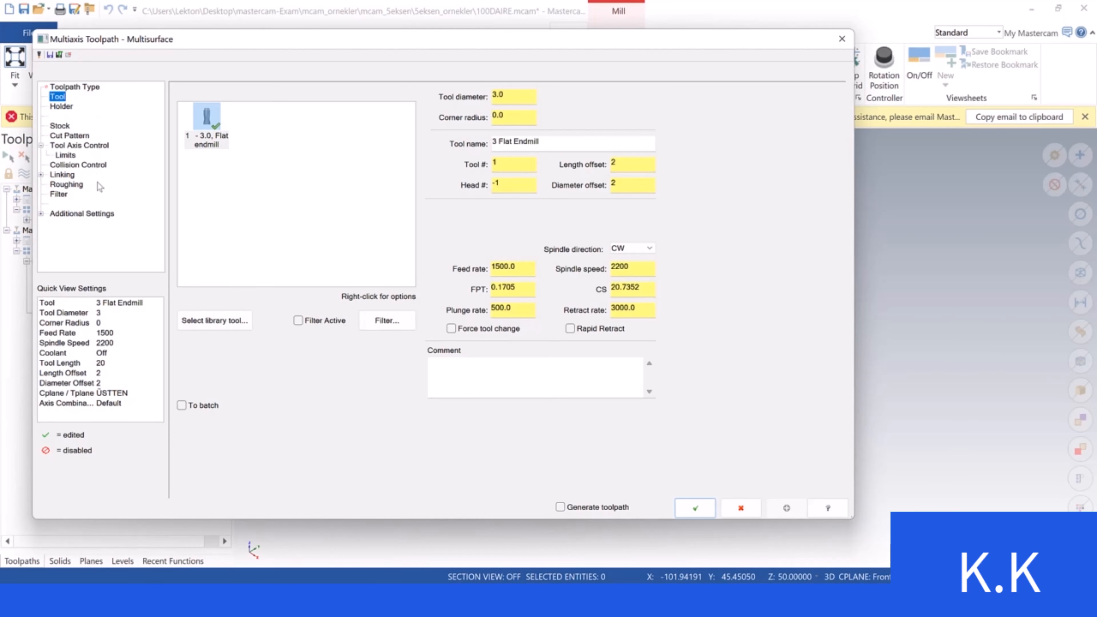
click(73, 137)
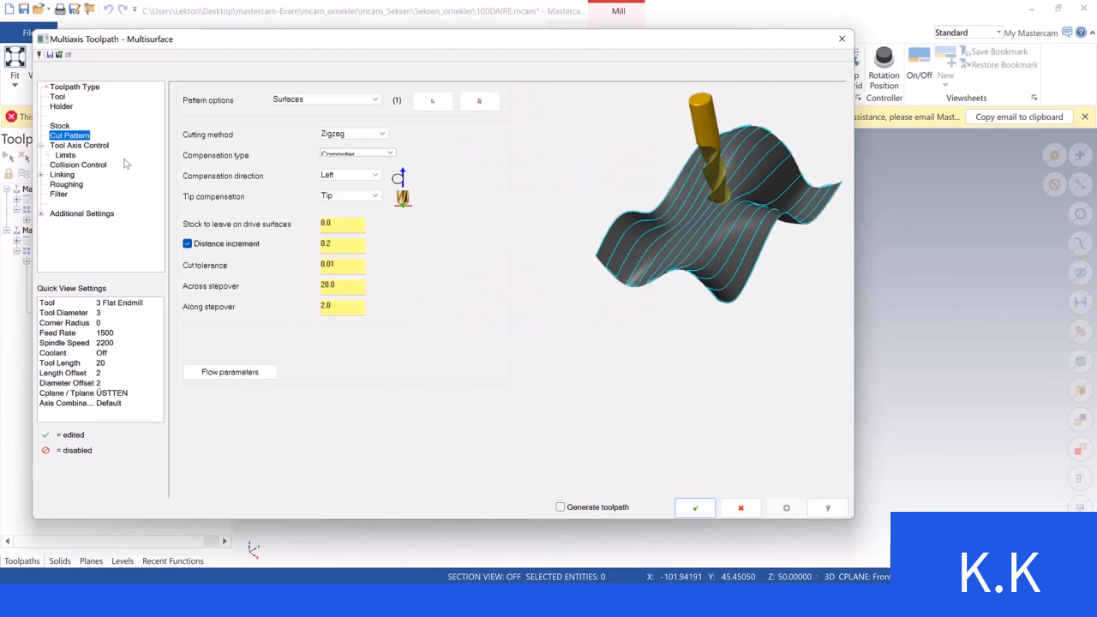
double_click(344, 287)
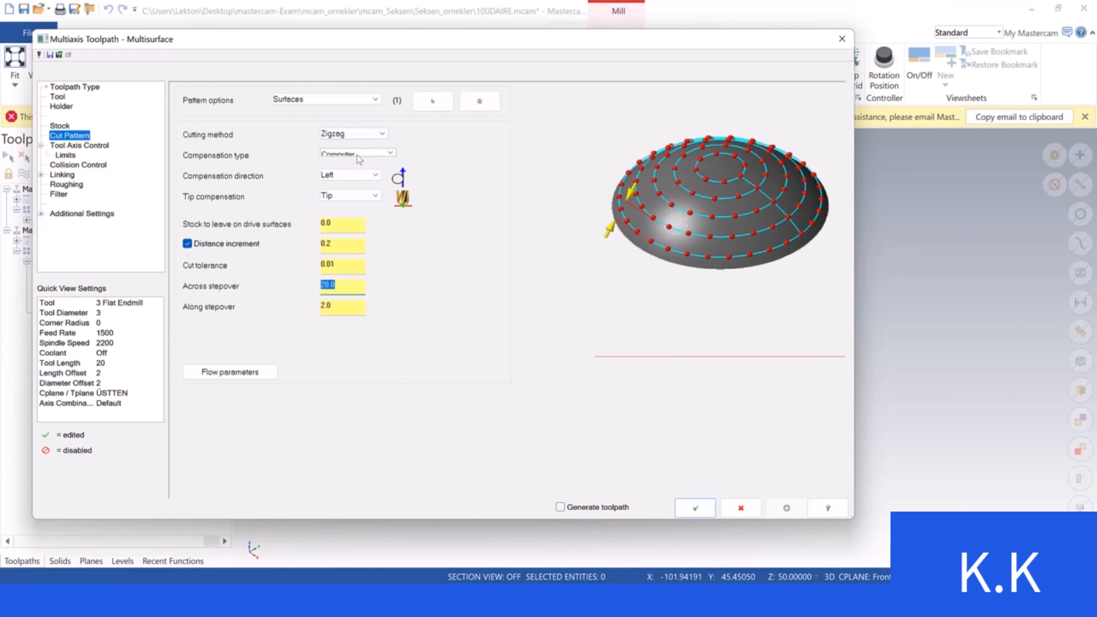
text(2)
click(340, 304)
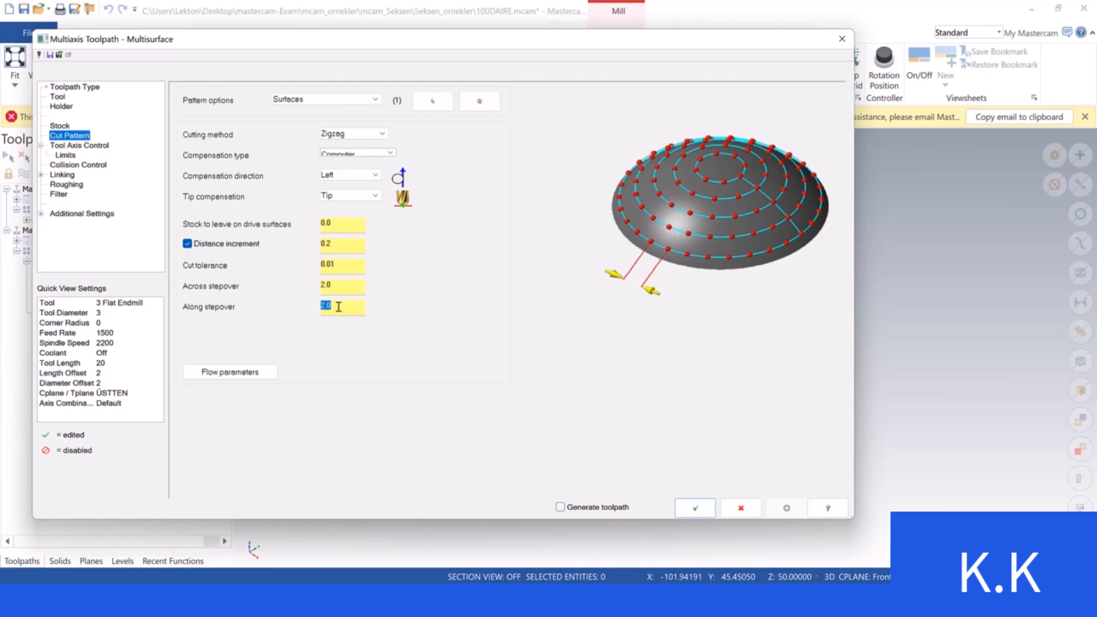
text(0.2)
click(695, 508)
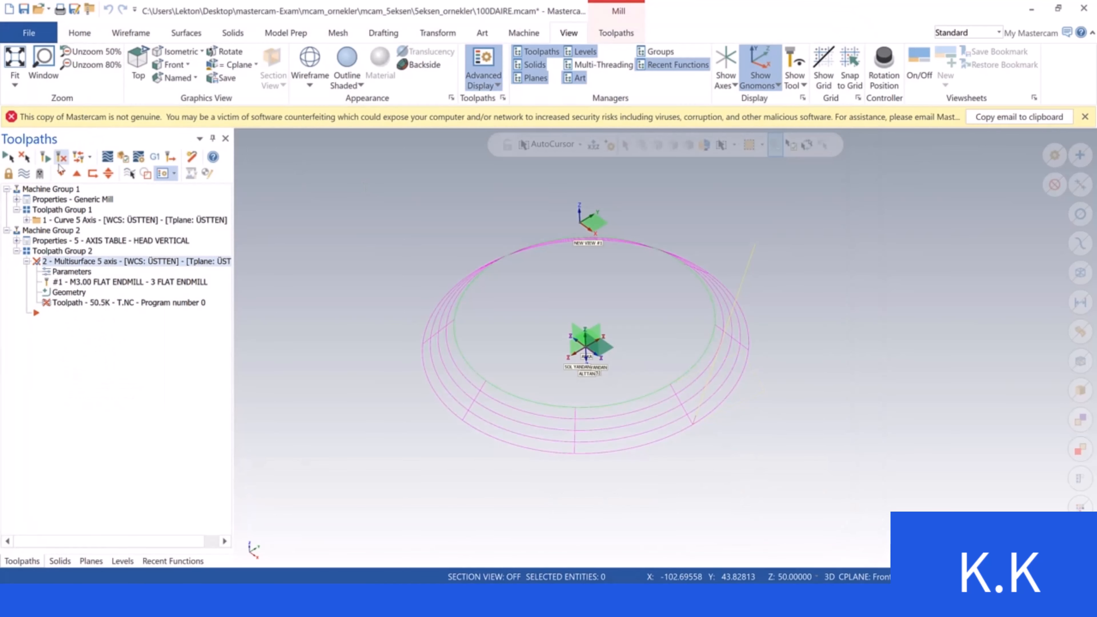
Regenerate the Multisurface toolpath with the finer stepovers, play its backplot, and close the backplot
click(61, 157)
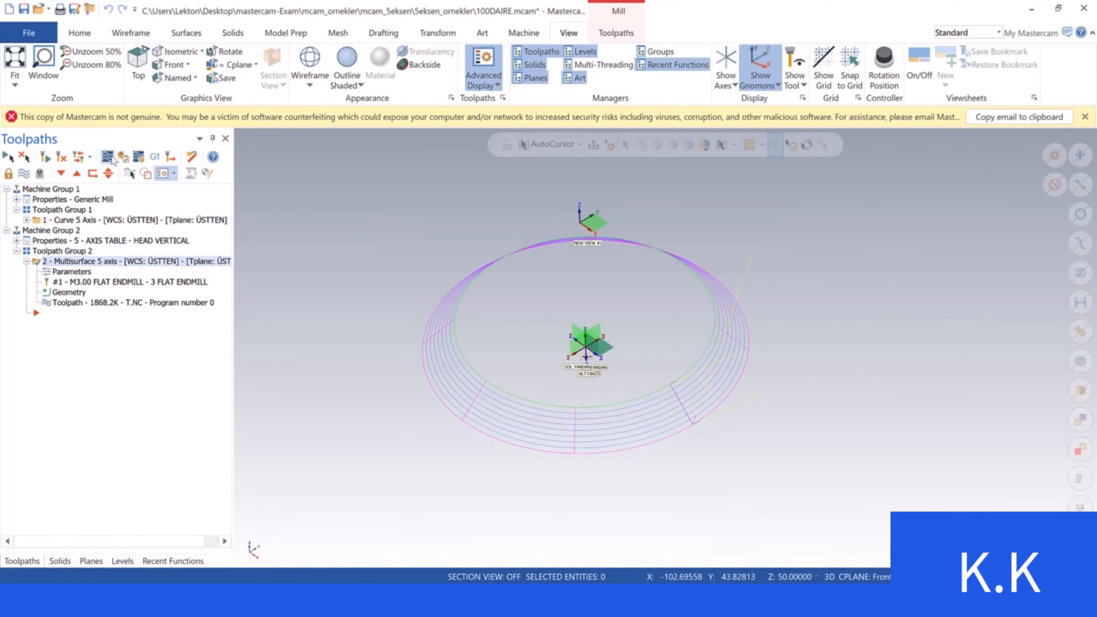
click(241, 140)
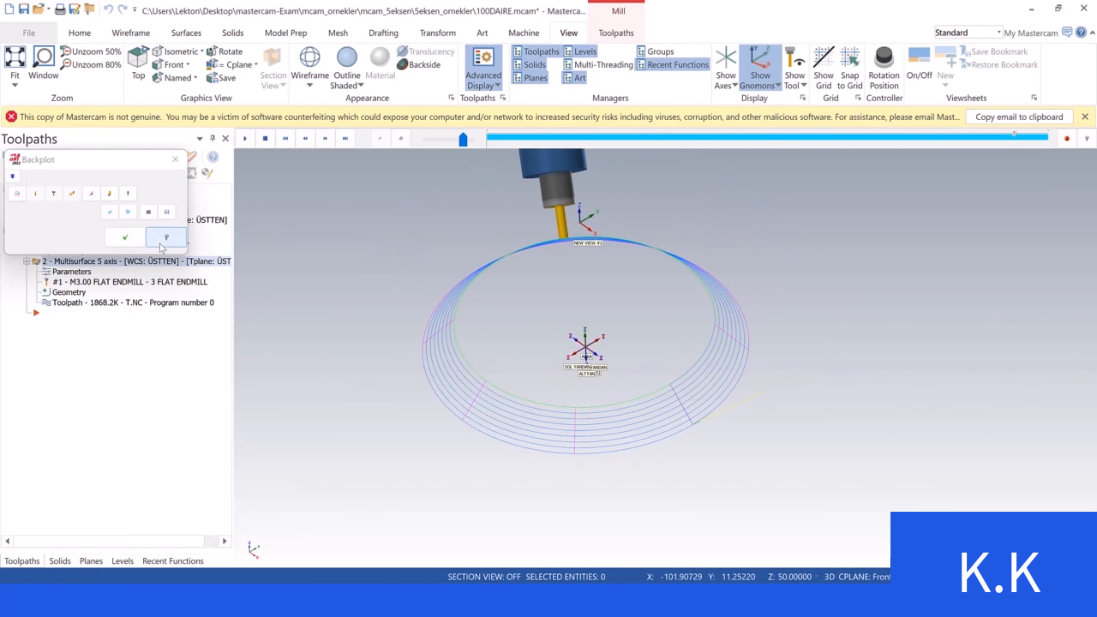
click(125, 238)
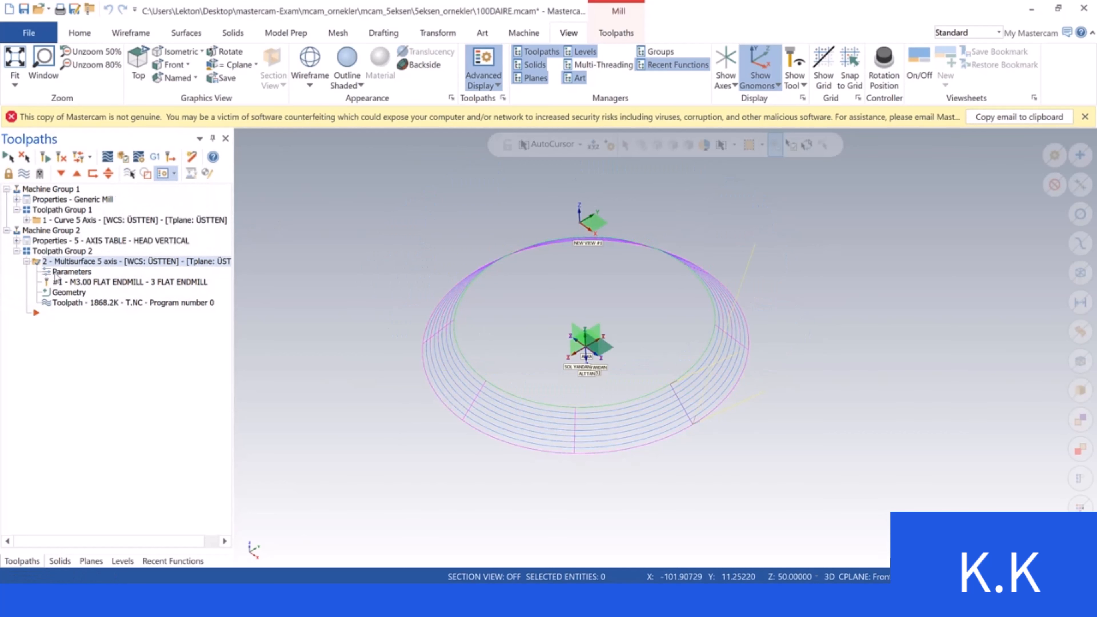
Change the Multisurface operation's cutting method to Spiral in the cut pattern and accept the parameters
click(65, 272)
click(352, 134)
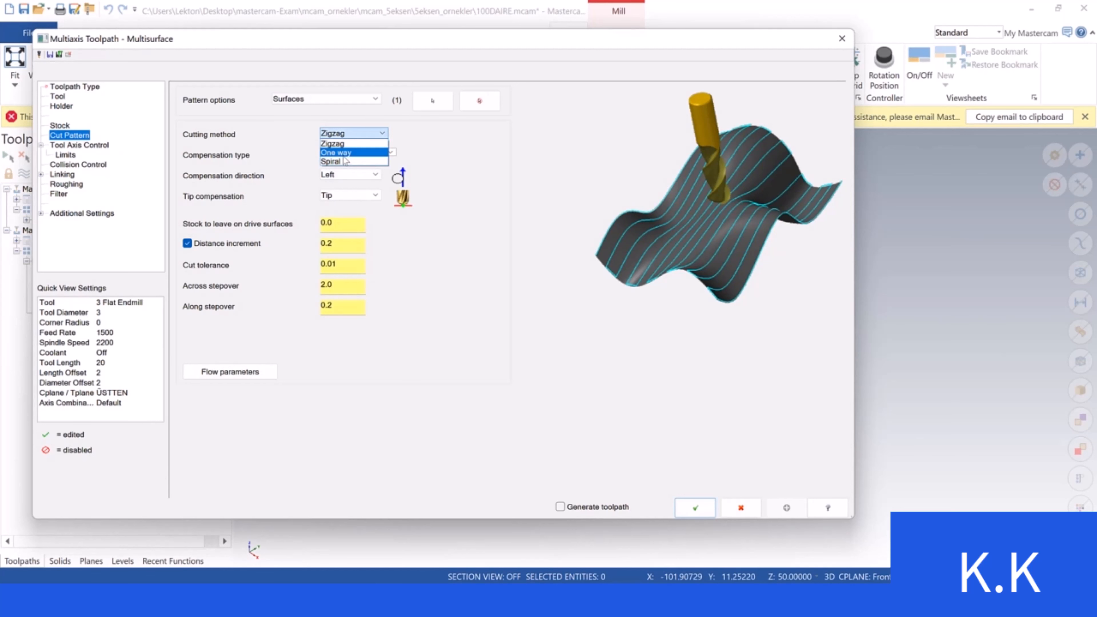
click(337, 161)
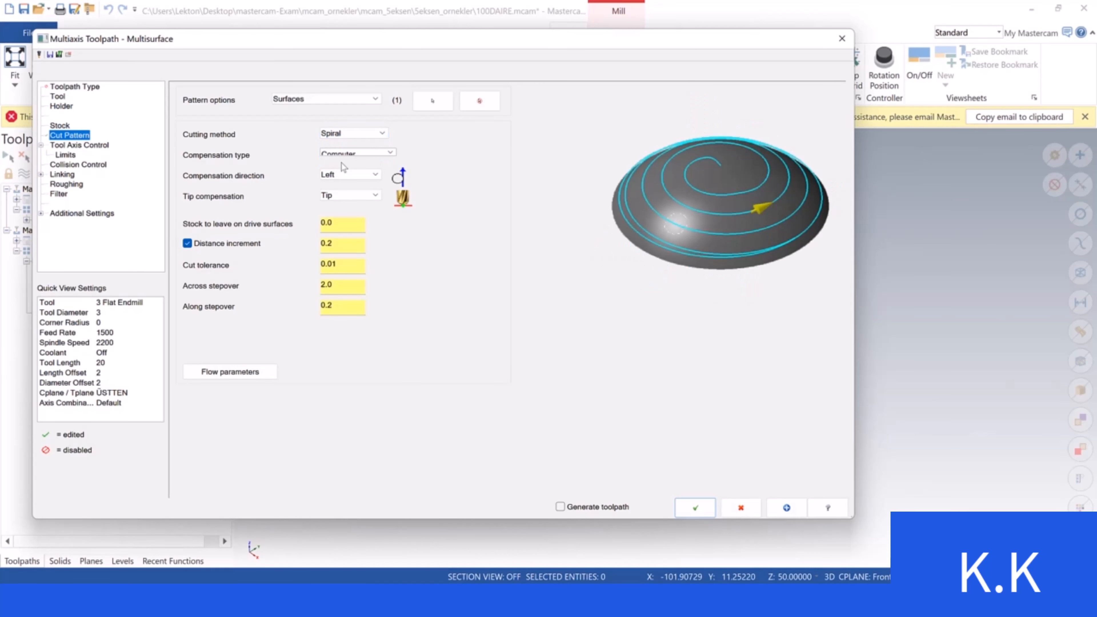
click(697, 508)
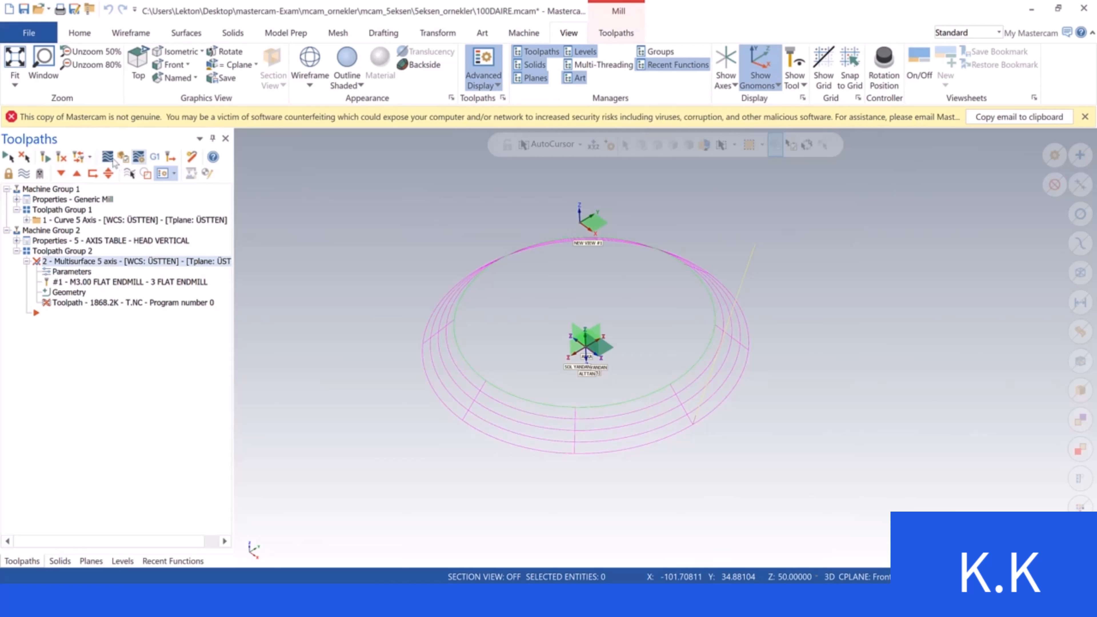
Regenerate the spiral Multisurface toolpath, play its backplot to check the tool motion, and close the backplot
click(61, 158)
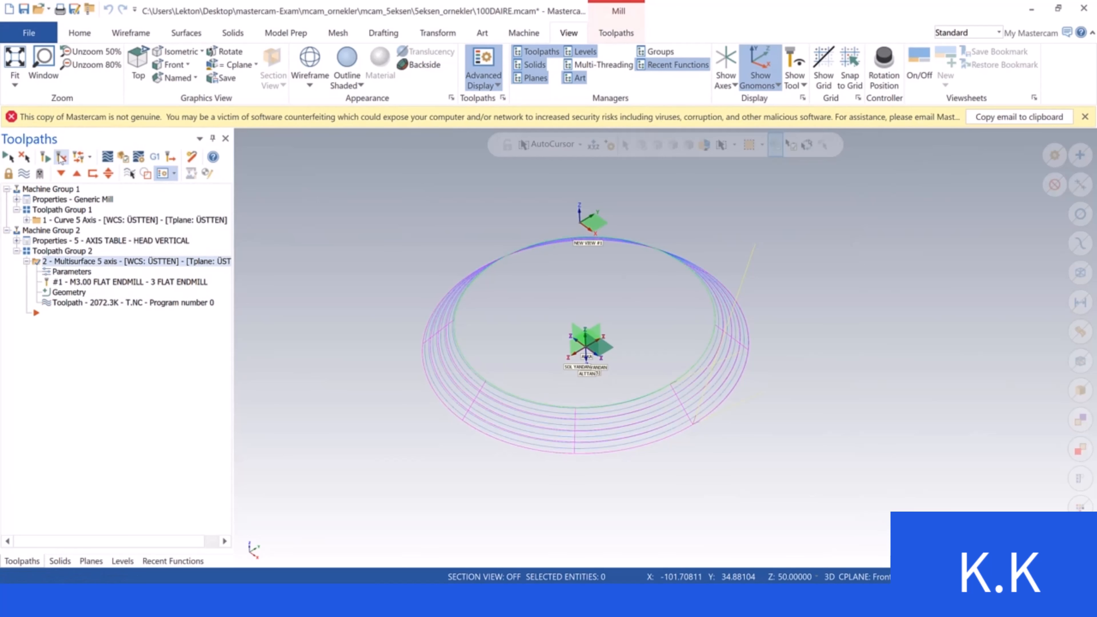
click(107, 157)
click(246, 139)
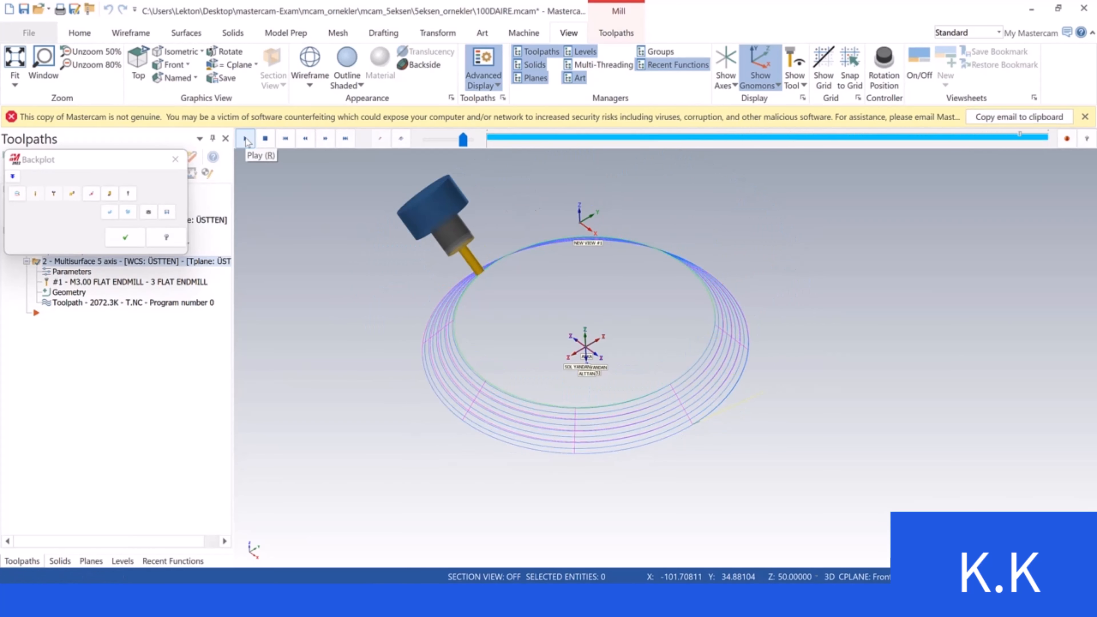
click(126, 239)
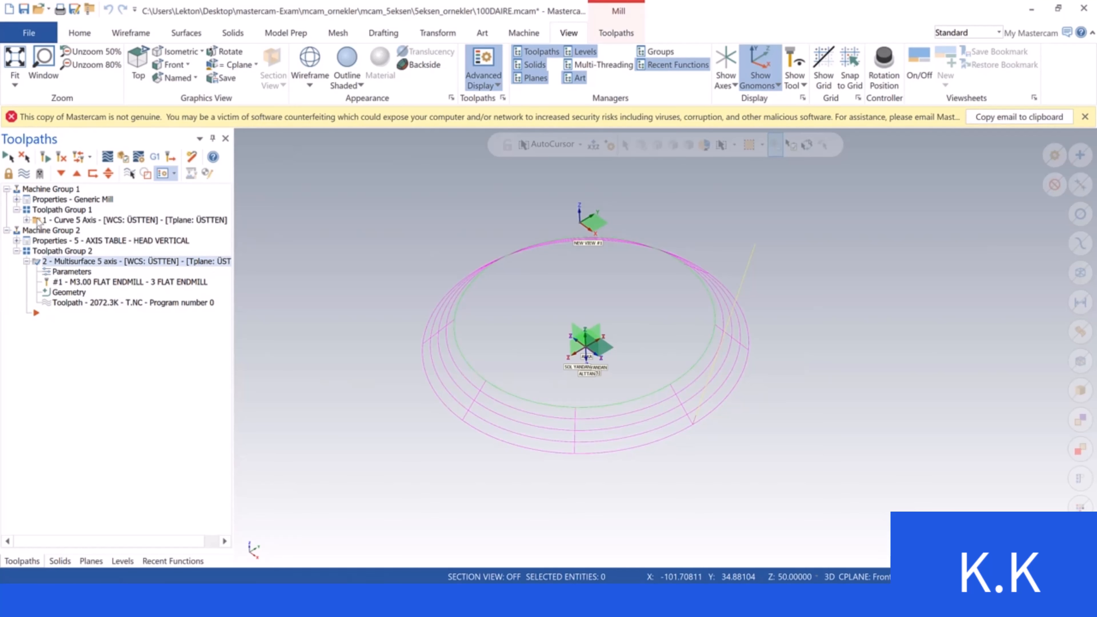
Expand the Curve 5 Axis operation, review the toolpath type in its parameters, and close them without changes
click(38, 220)
click(26, 220)
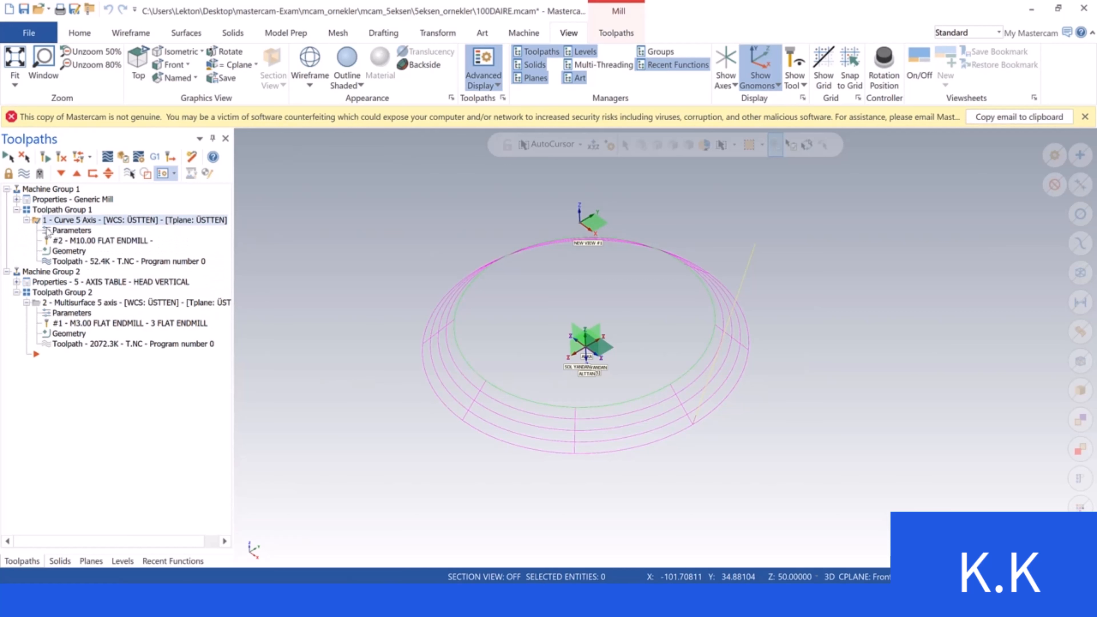
click(63, 232)
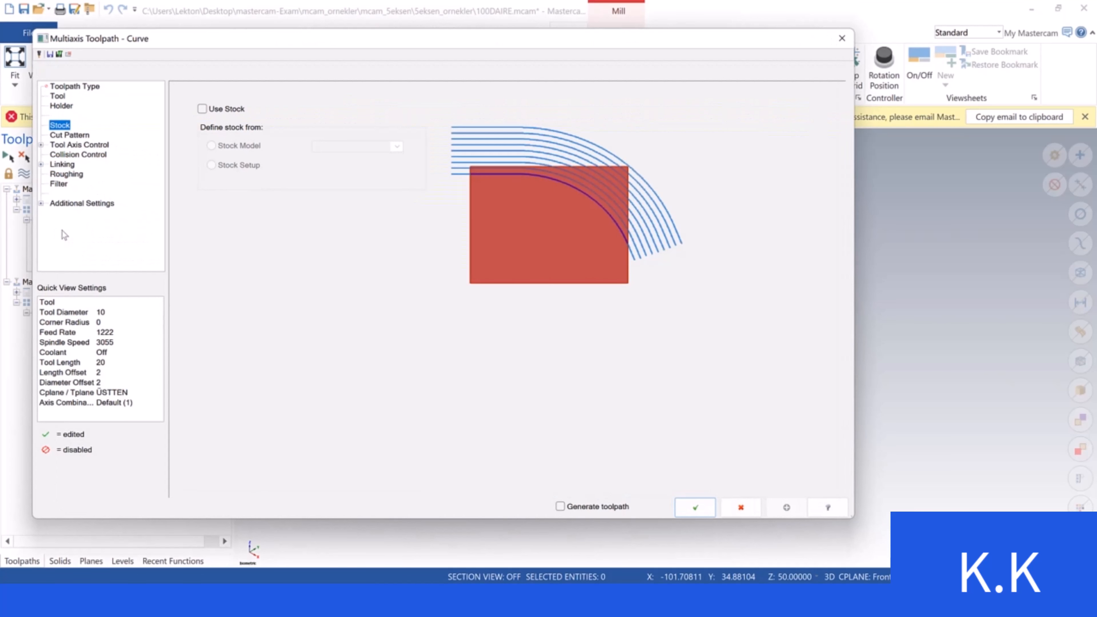
click(80, 89)
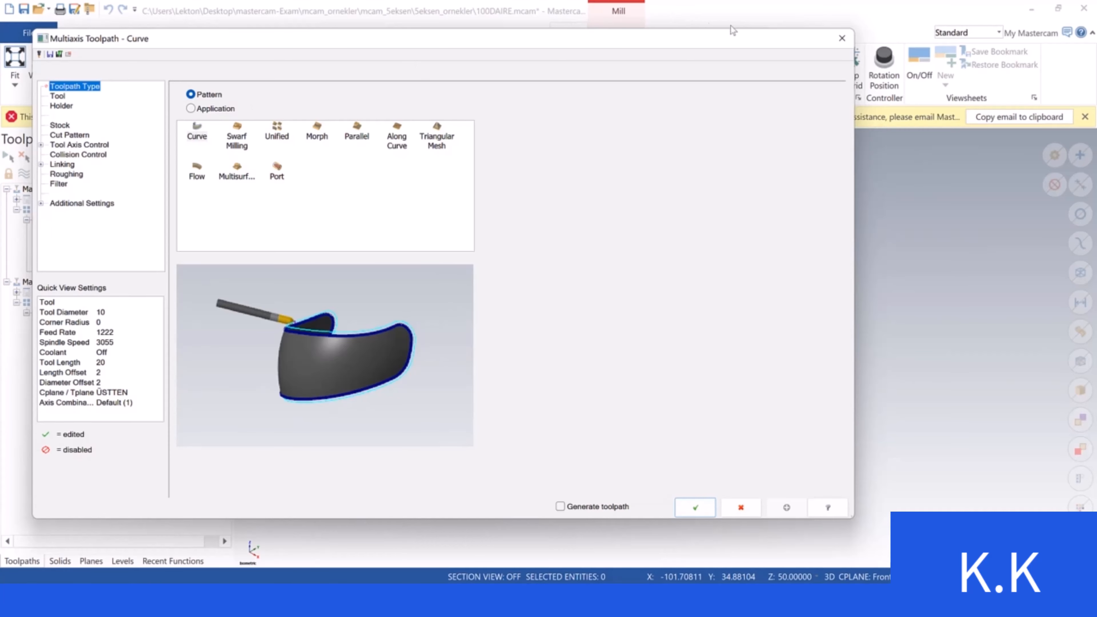
click(842, 38)
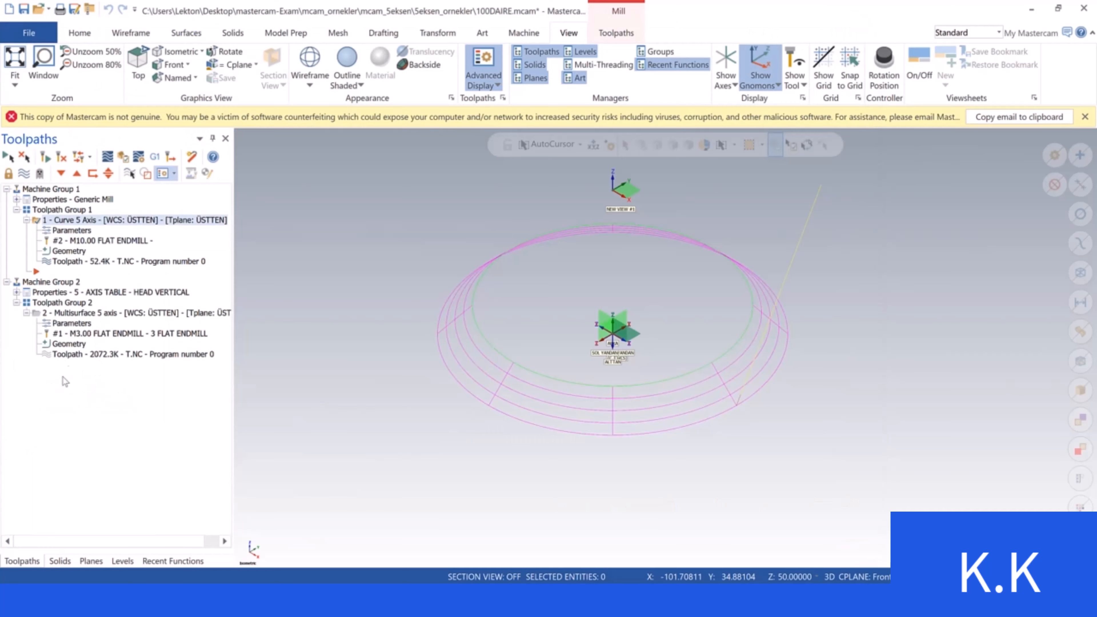
right_click(53, 276)
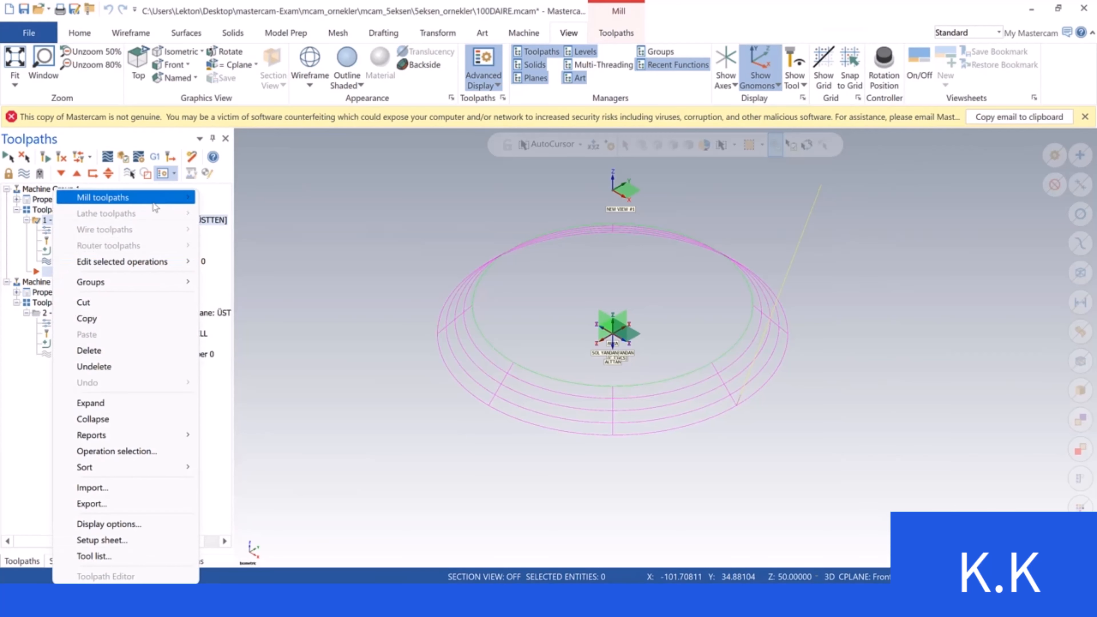
mouse_move(164, 198)
mouse_move(320, 352)
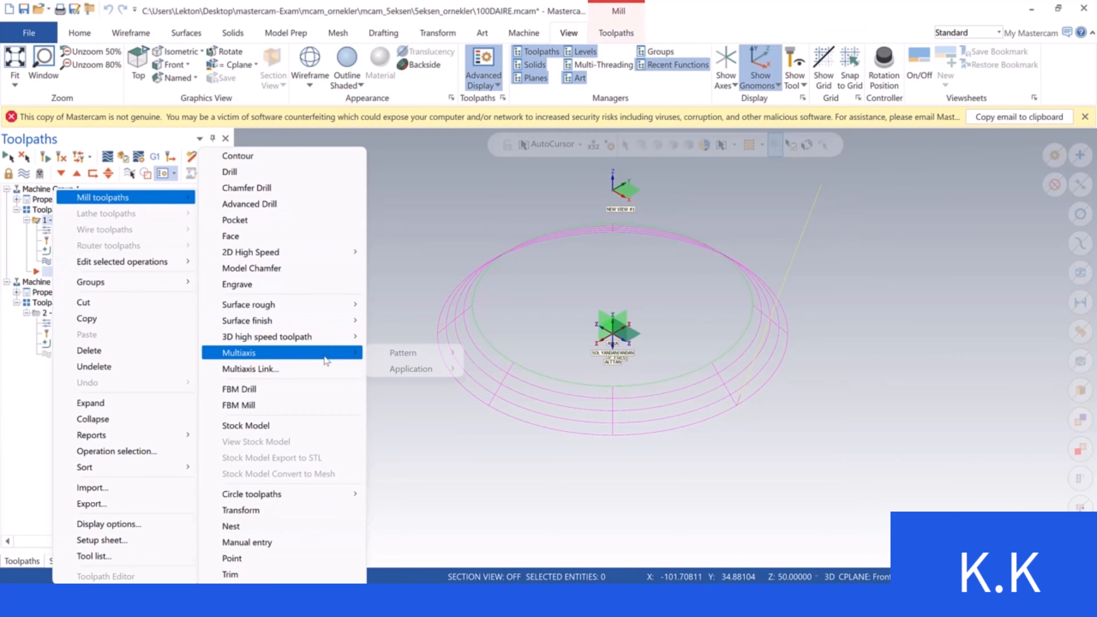
mouse_move(405, 357)
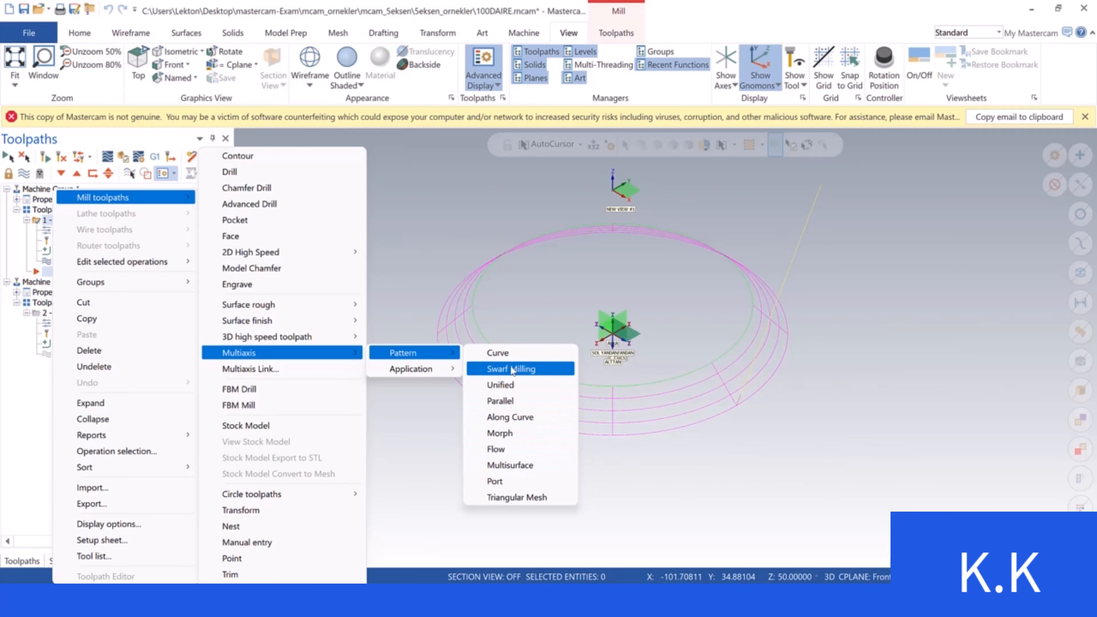
click(519, 297)
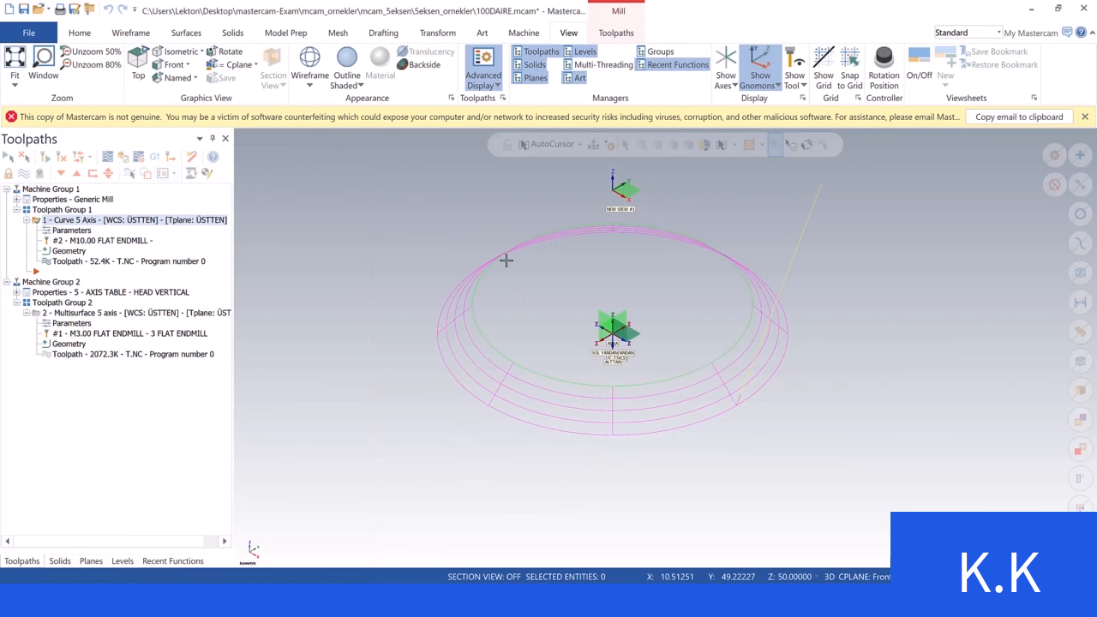
scroll(505, 261, down, 1)
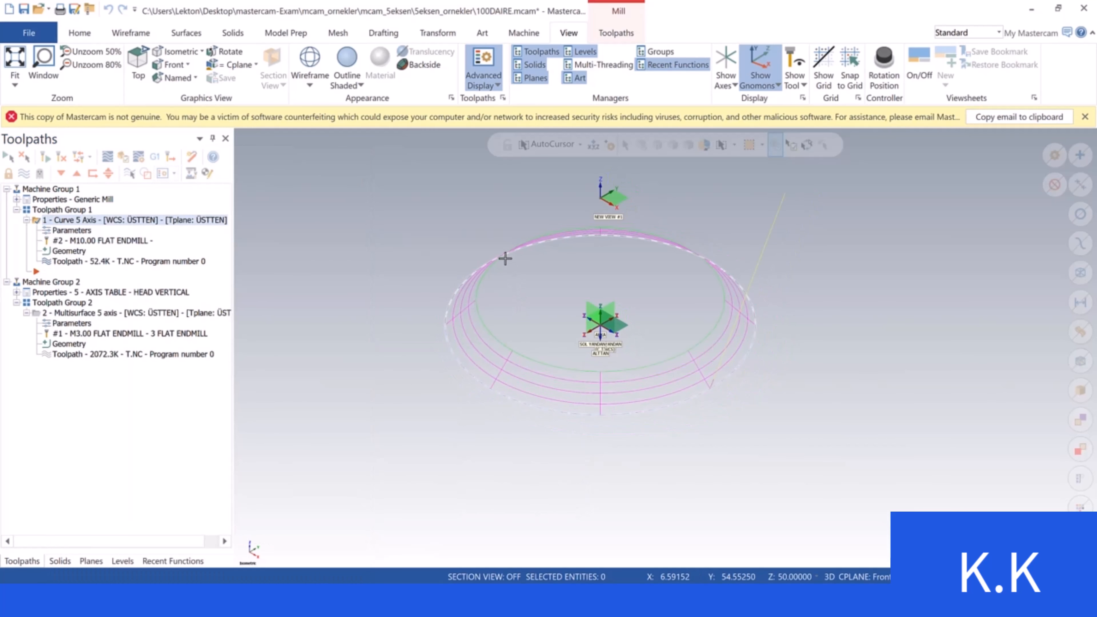
Move the toolpath insertion point below the Multisurface operation at the end of Toolpath Group 2
click(61, 174)
click(60, 173)
click(61, 173)
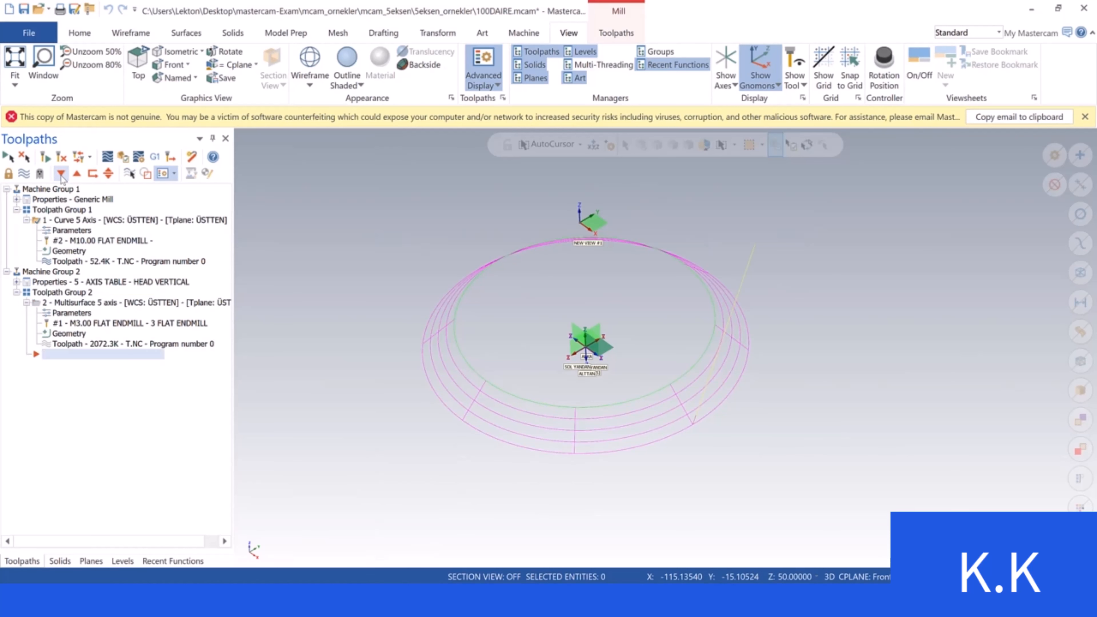
Select the Multisurface operation and toggle its toolpath display on and off over the ring
click(37, 303)
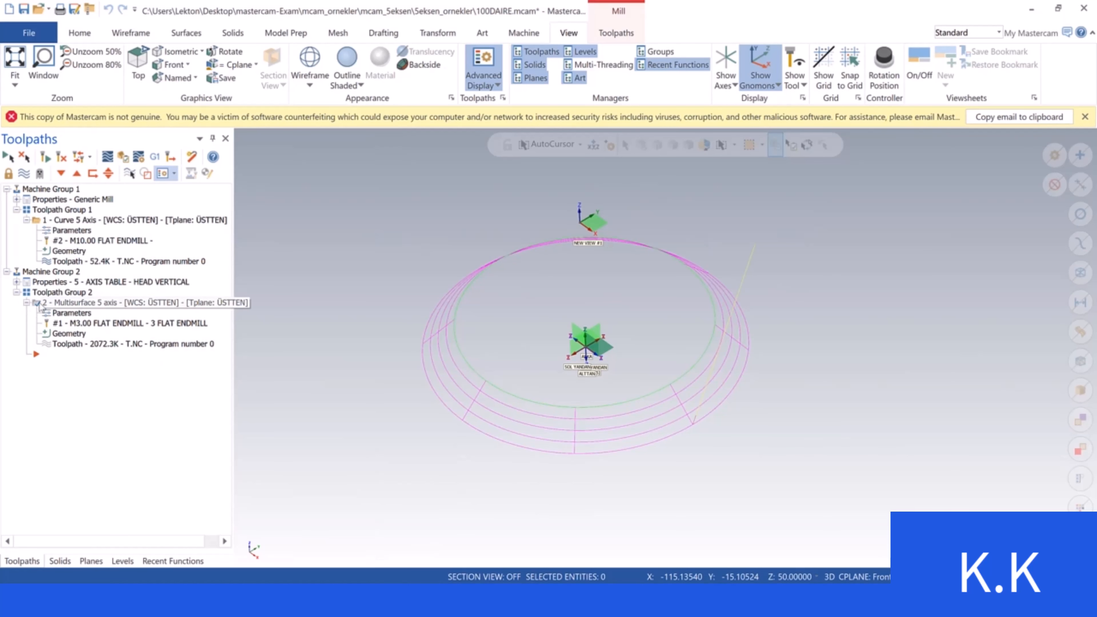
click(59, 313)
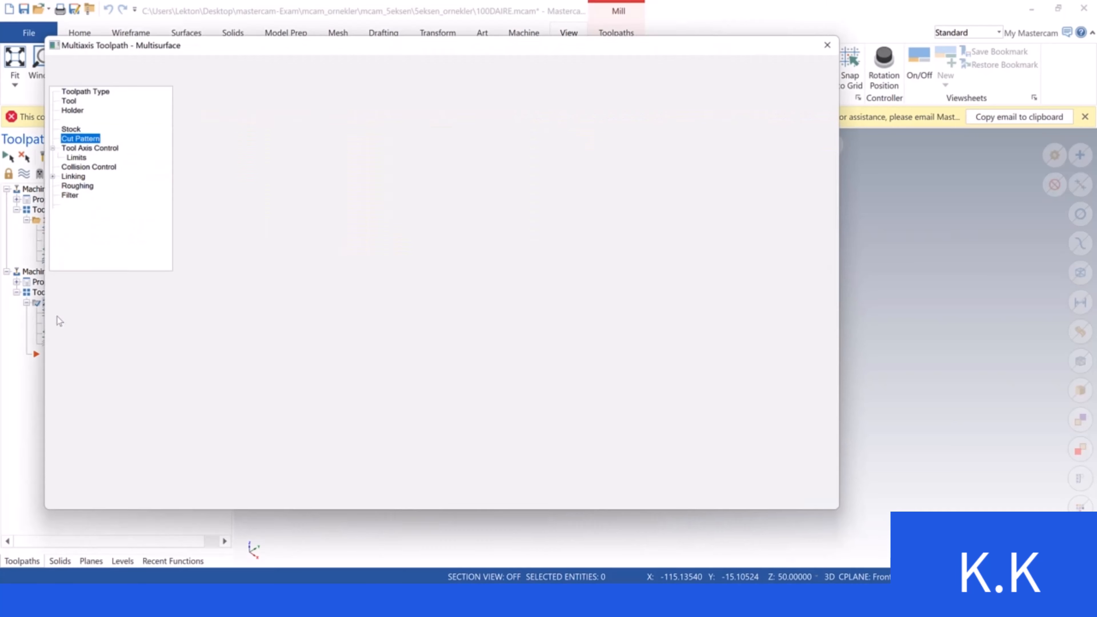
click(842, 38)
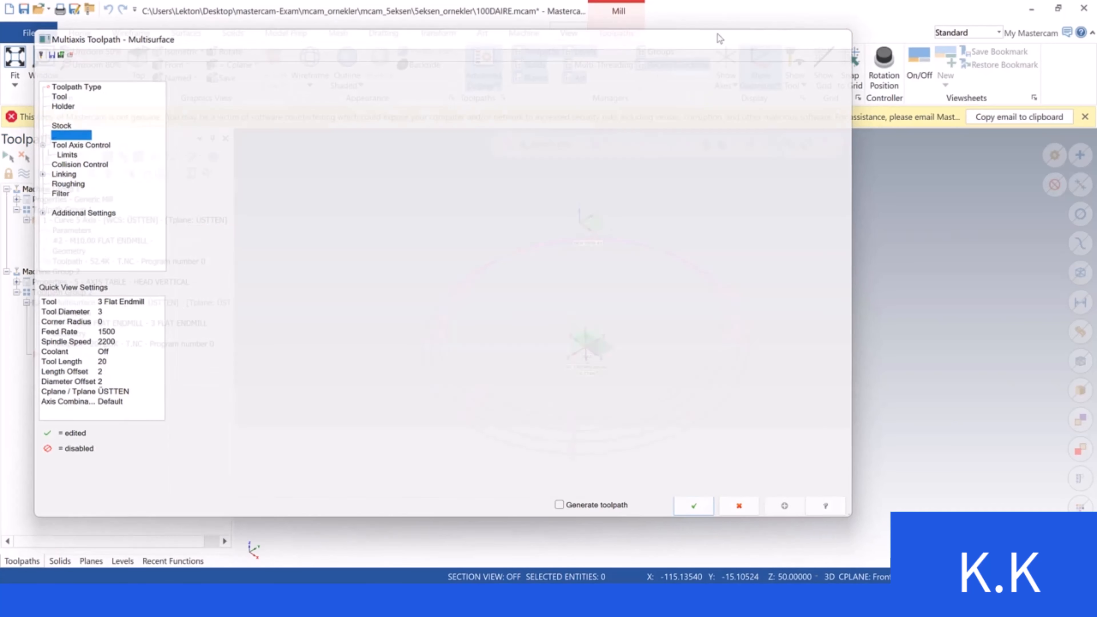
click(25, 173)
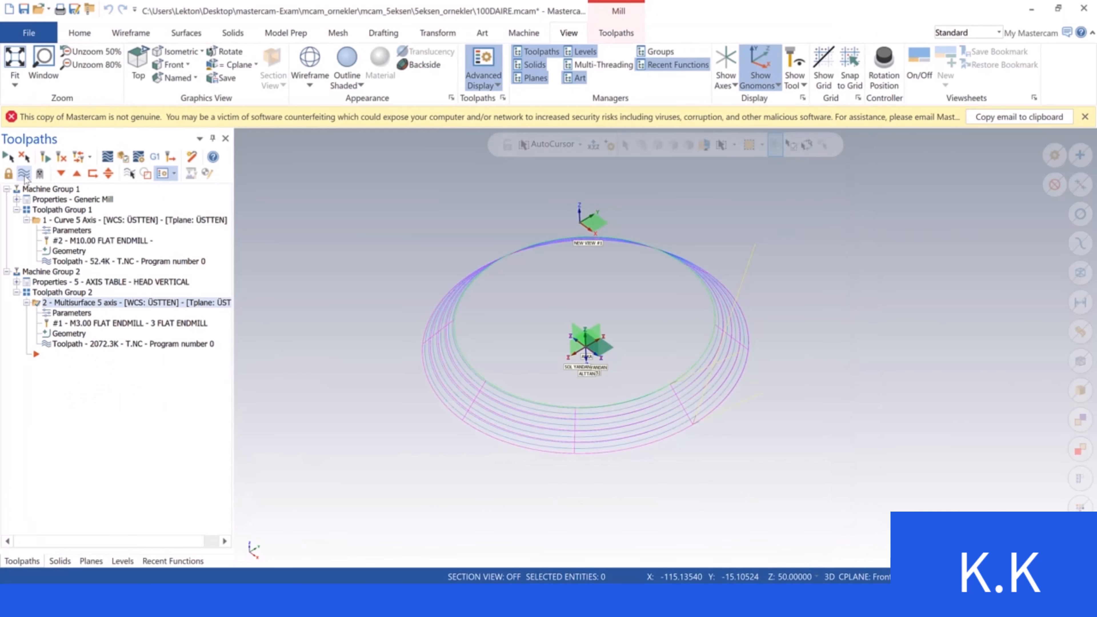
click(38, 221)
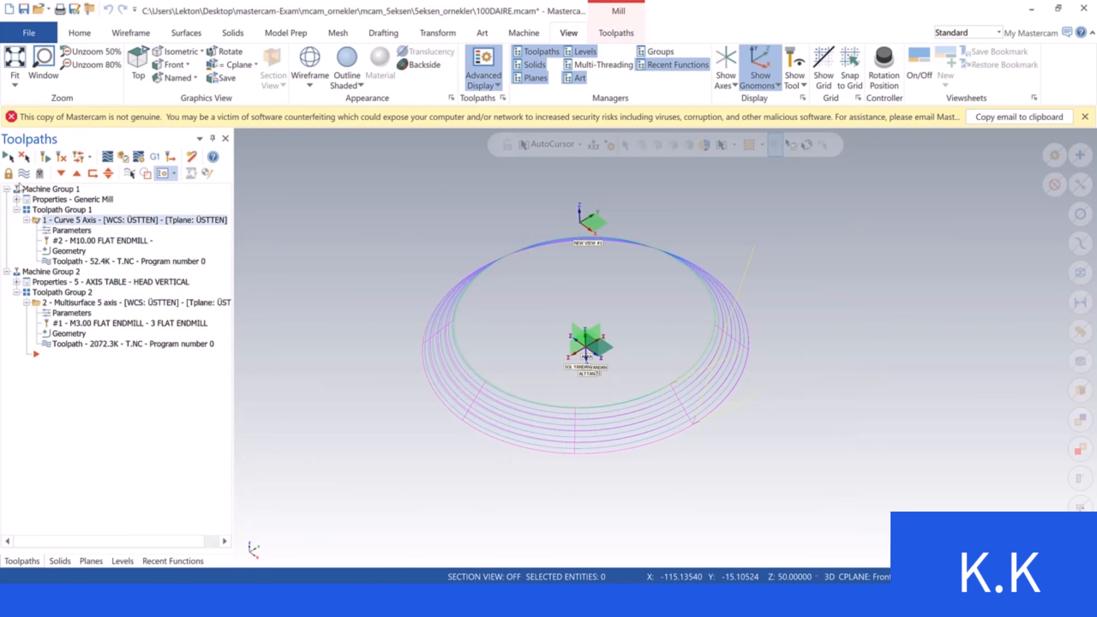
click(37, 303)
click(25, 175)
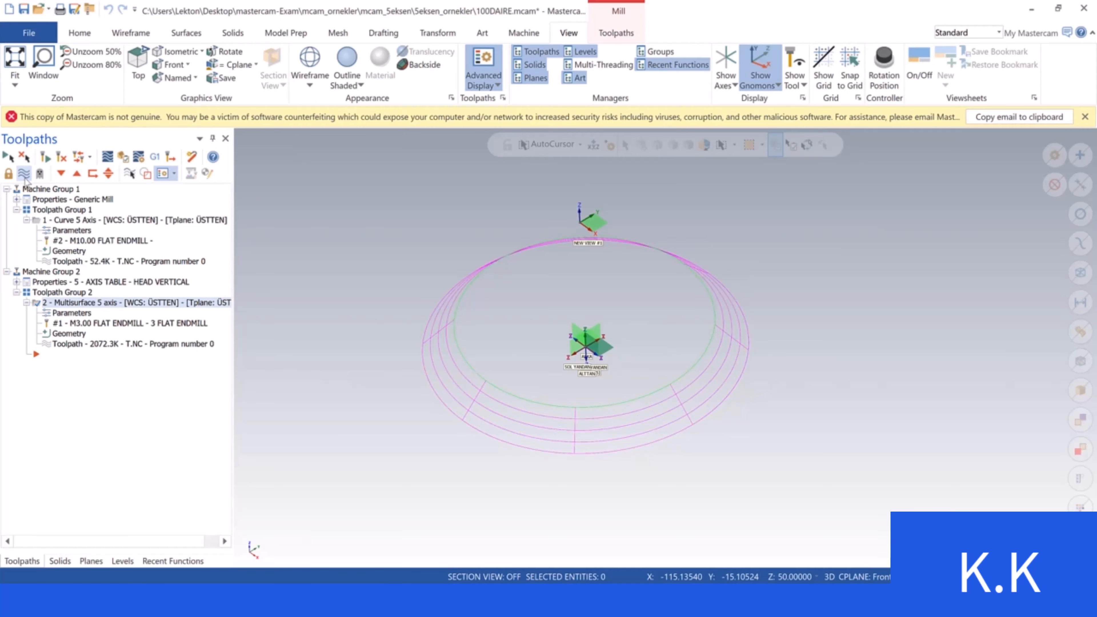
Review the Multisurface operation's cut pattern and tool axis control settings
click(65, 313)
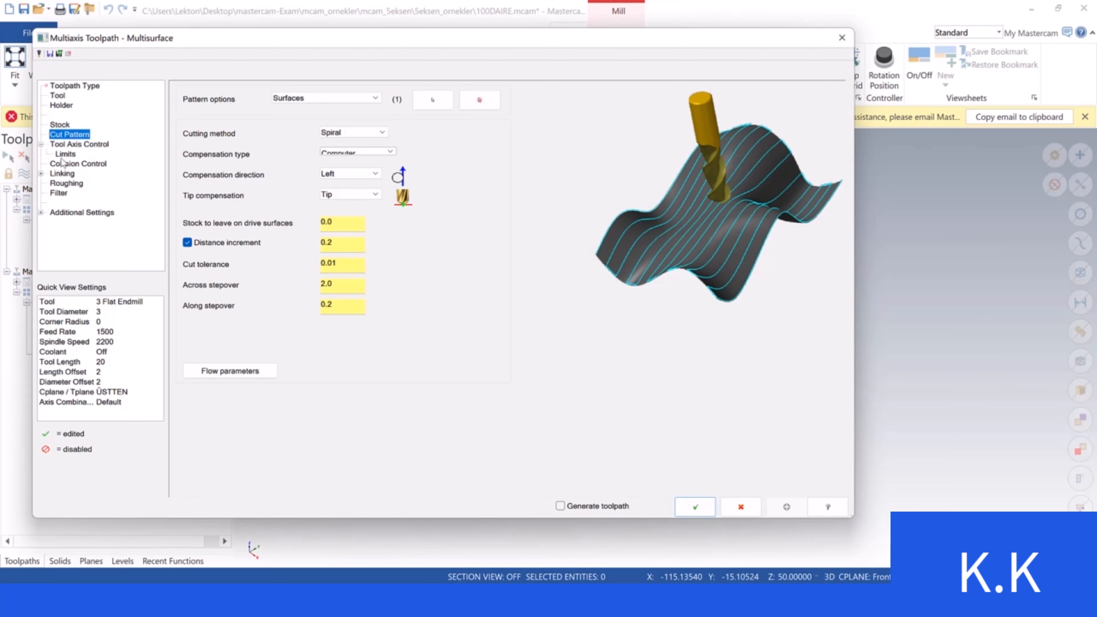
click(343, 286)
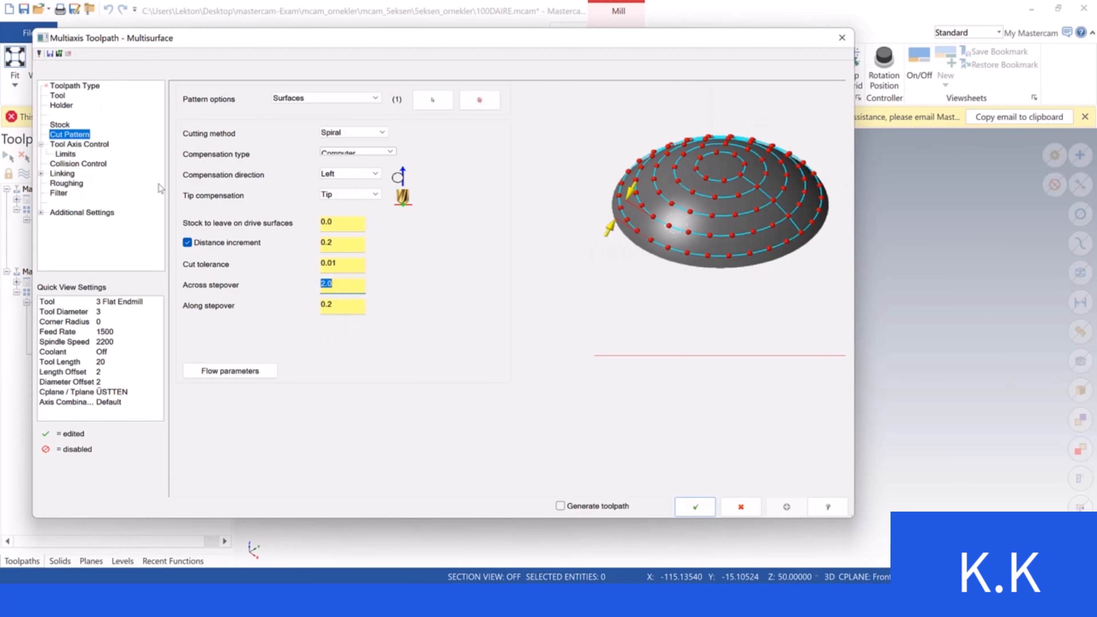
click(88, 145)
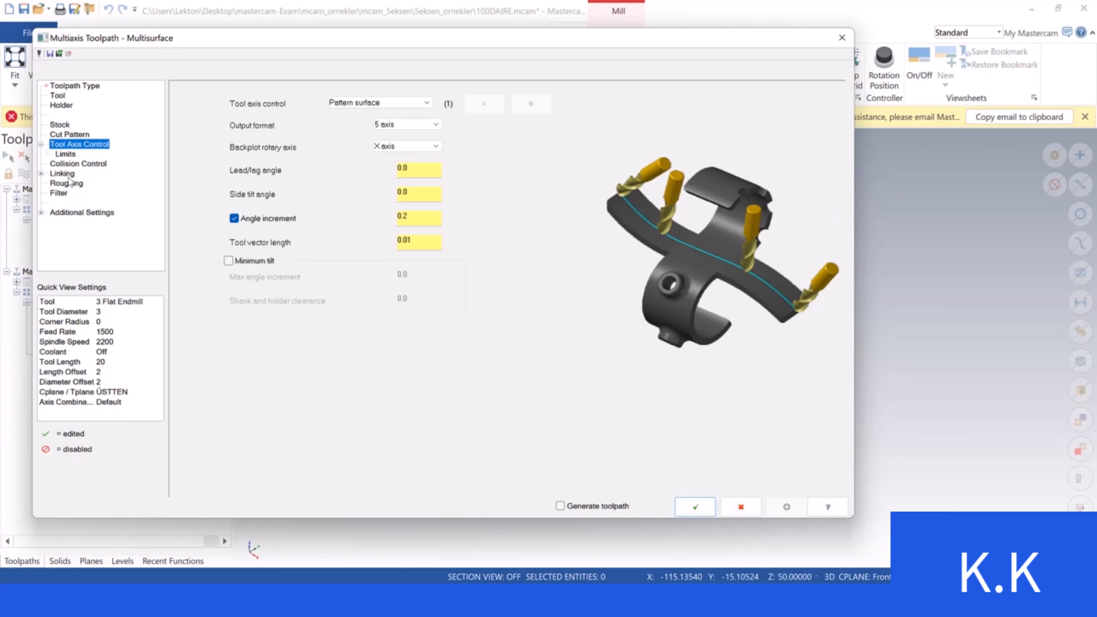
click(70, 136)
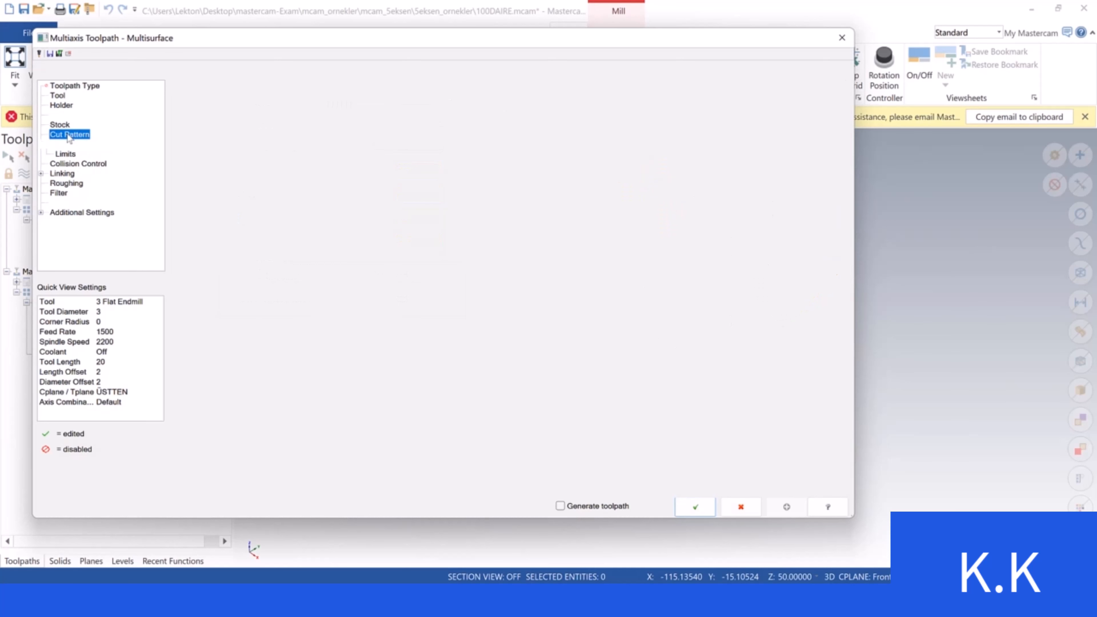
Try flipping the cut direction in the Multisurface flow parameters, and accept the operation's parameters
click(229, 373)
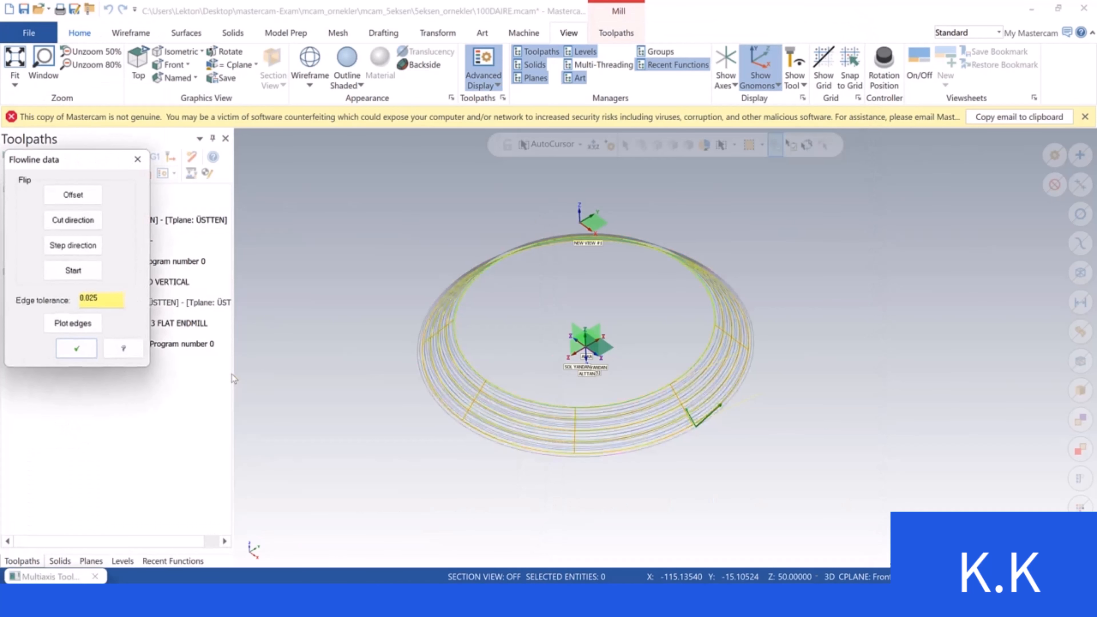
click(73, 220)
scroll(648, 406, up, 2)
scroll(672, 410, up, 3)
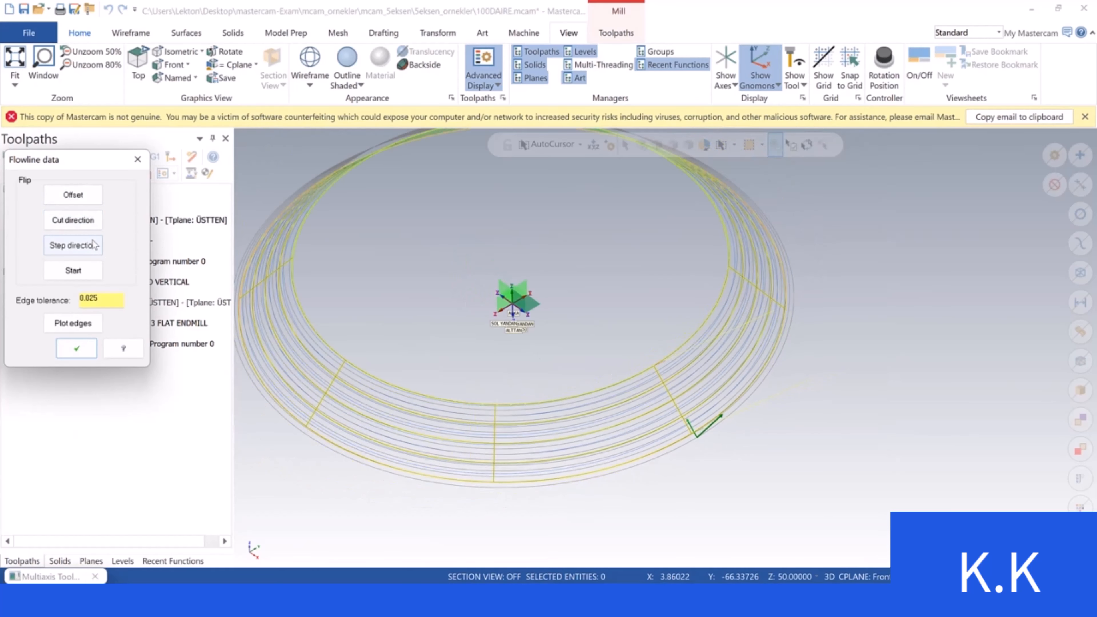
click(77, 349)
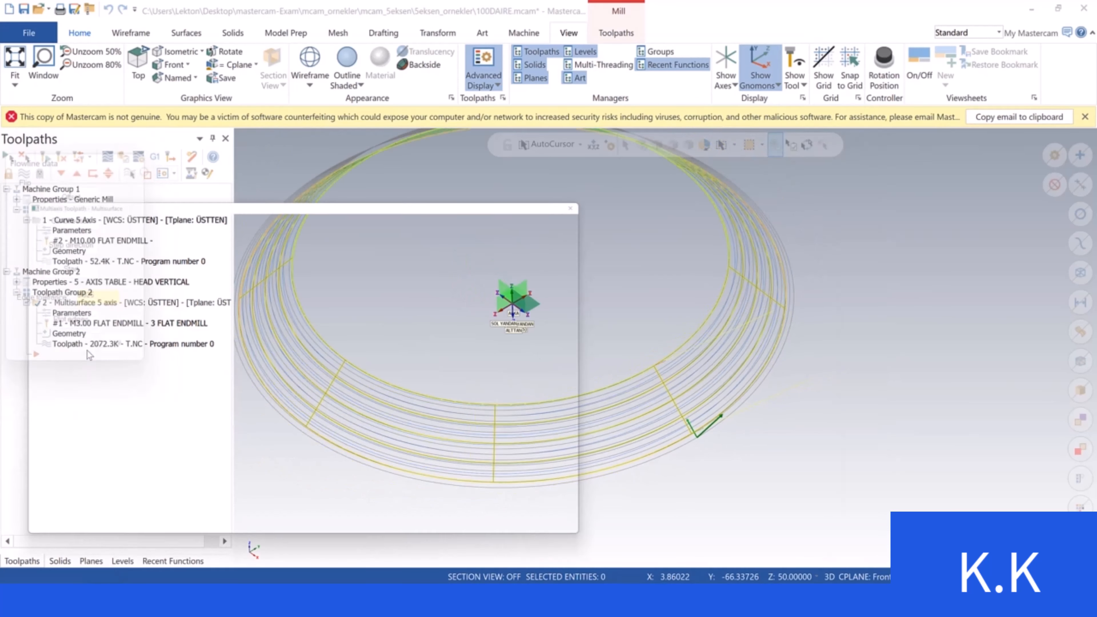
click(697, 509)
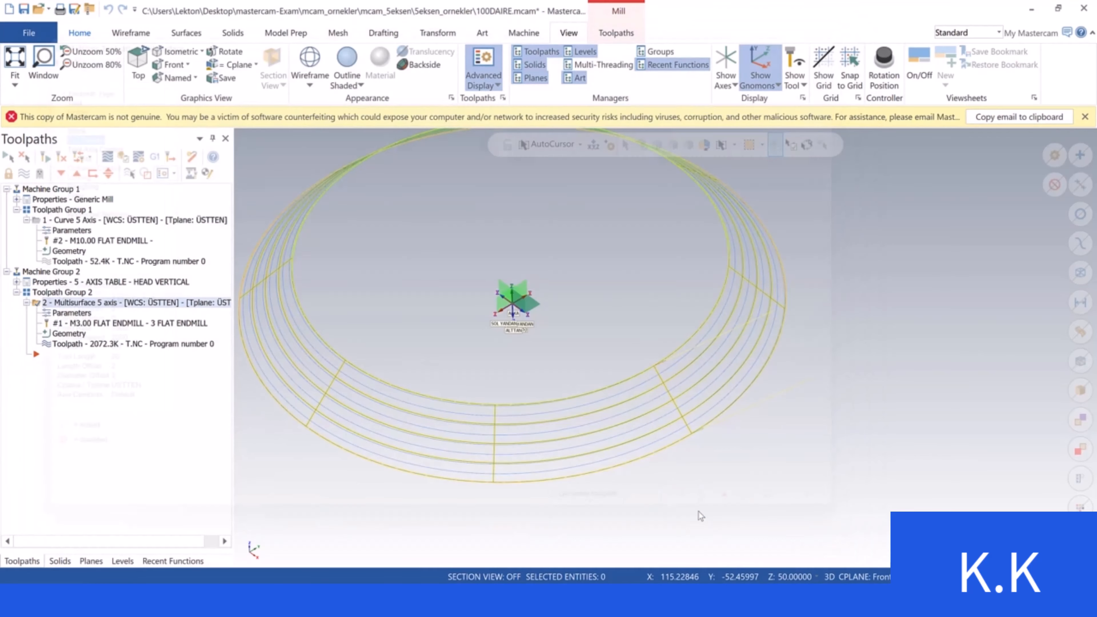
Display the ring surface in outline-shaded mode and orbit slightly to inspect it with the toolpath
scroll(588, 345, down, 3)
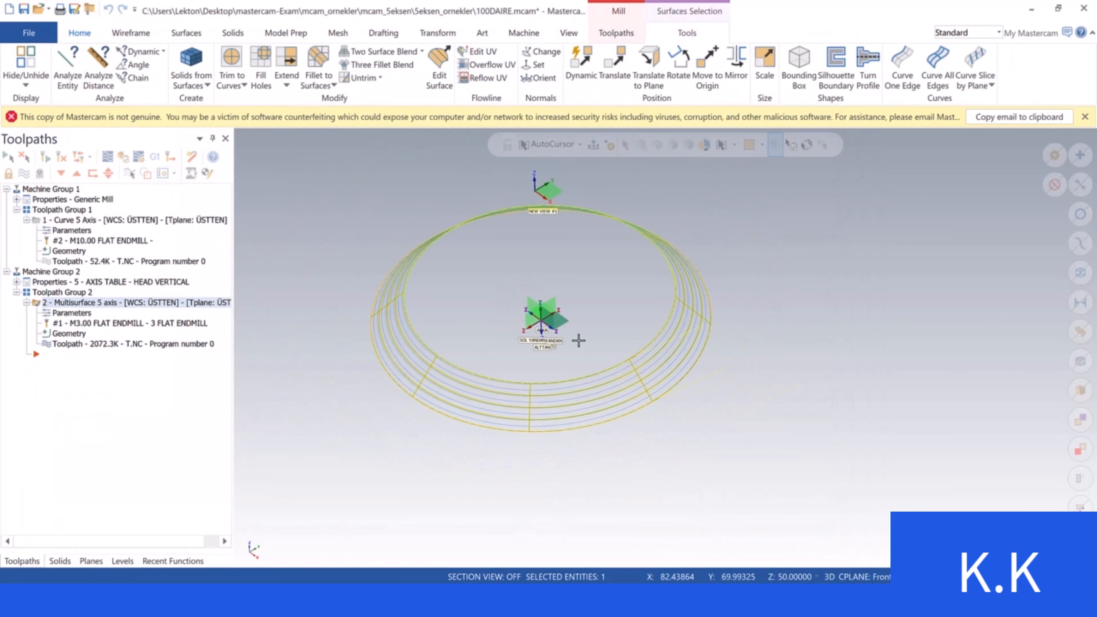
click(568, 34)
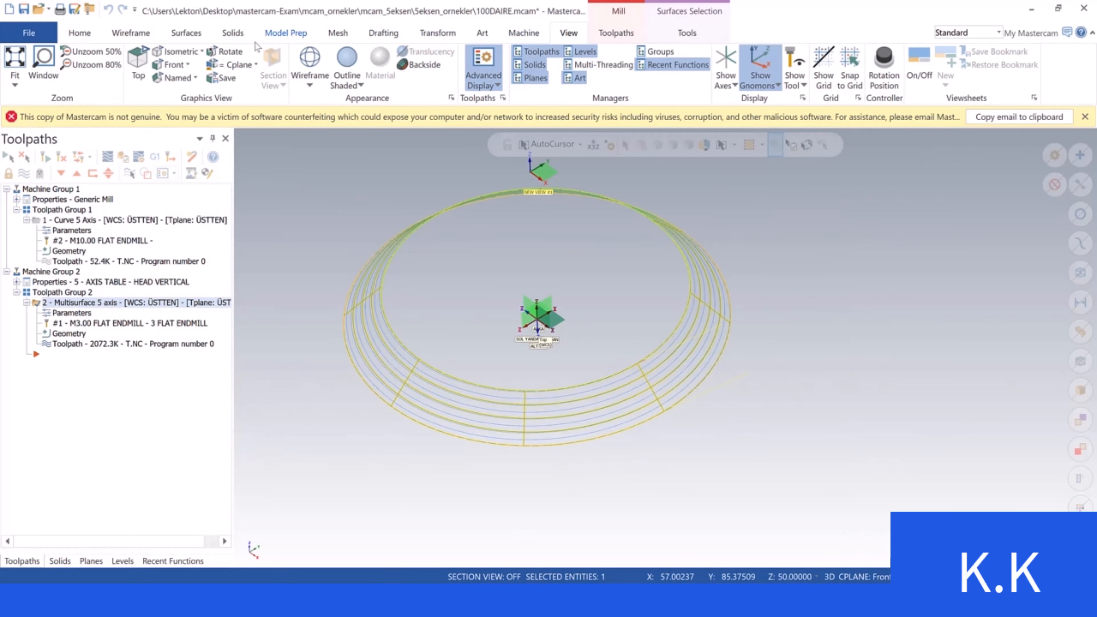
click(347, 58)
scroll(486, 229, down, 1)
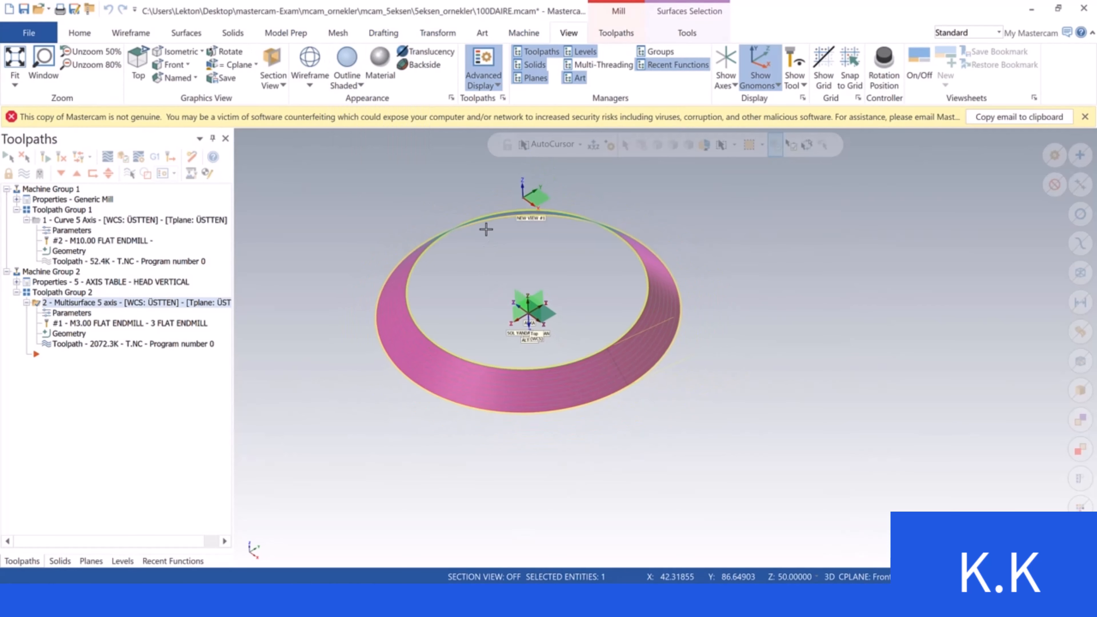
middle_drag(486, 229, 482, 256)
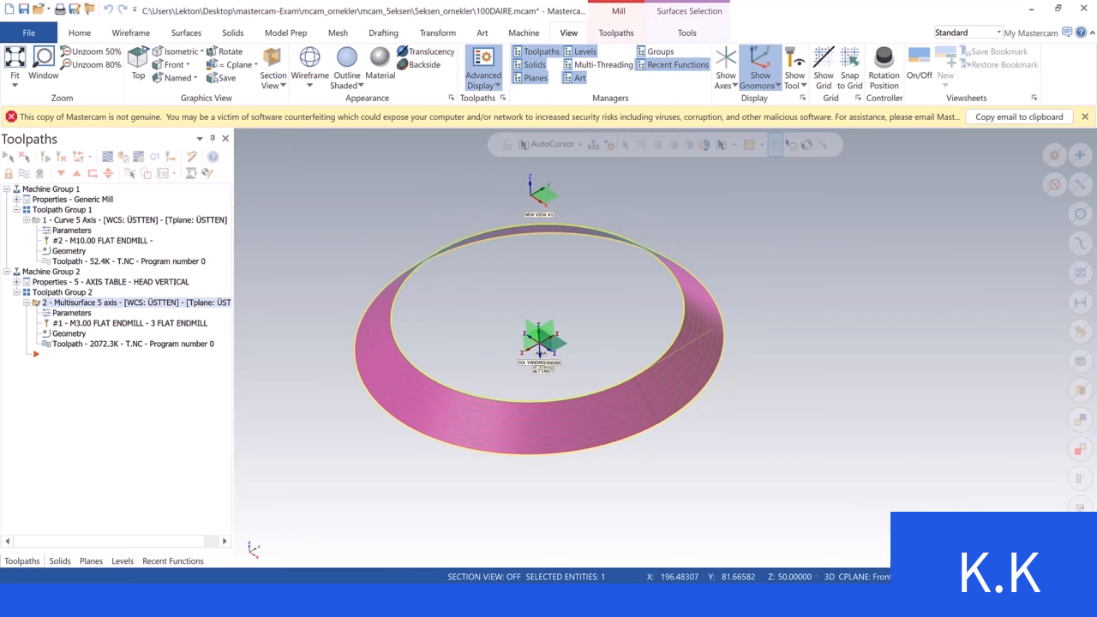